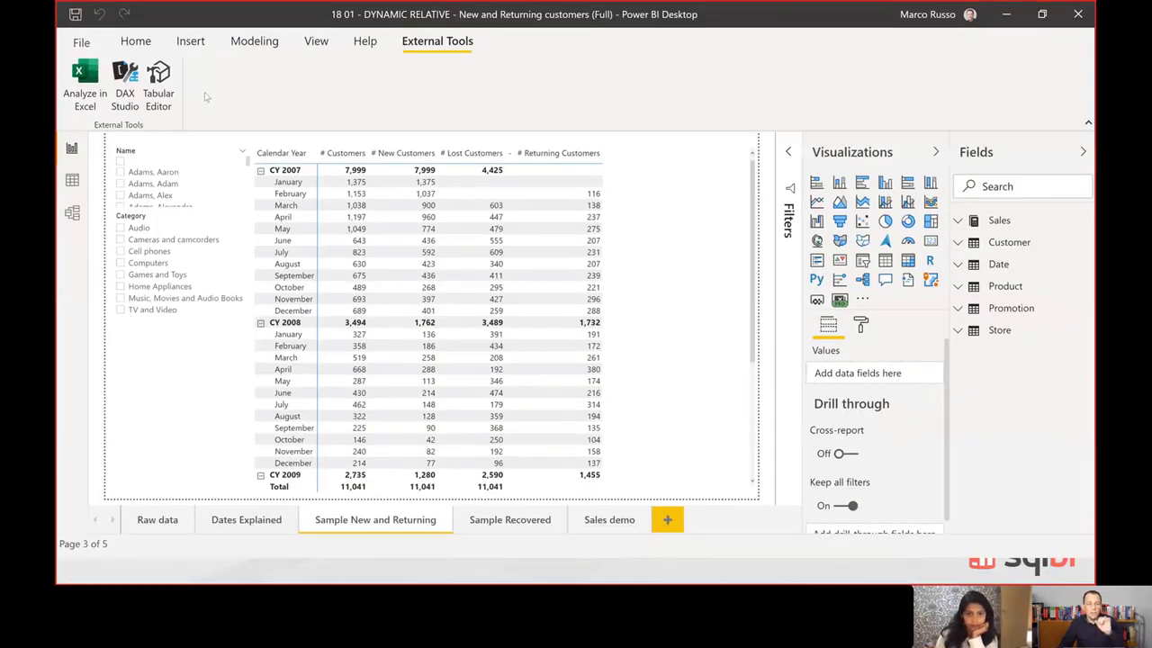
Launch DAX Studio from External Tools, connected to the open report's six-table model.
{"action": "left_click", "coordinate": [122, 78]}
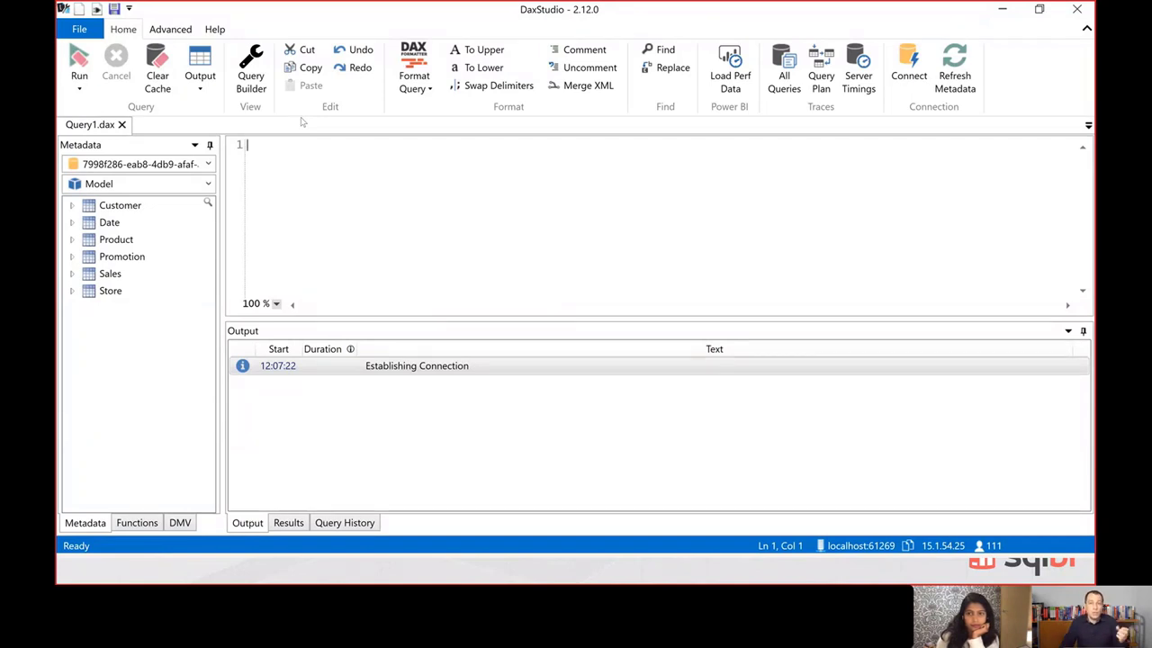
Check the localhost:61269 server address and port in Connect, then minimize DAX Studio.
{"action": "left_click", "coordinate": [909, 65]}
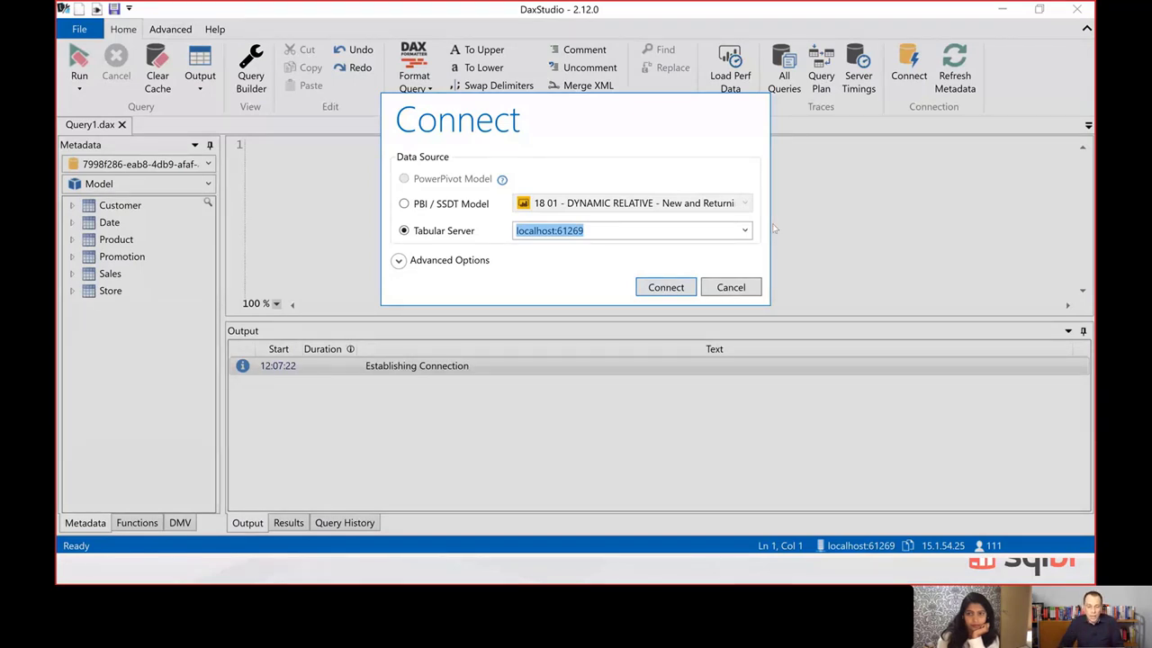
{"action": "left_click", "coordinate": [619, 228]}
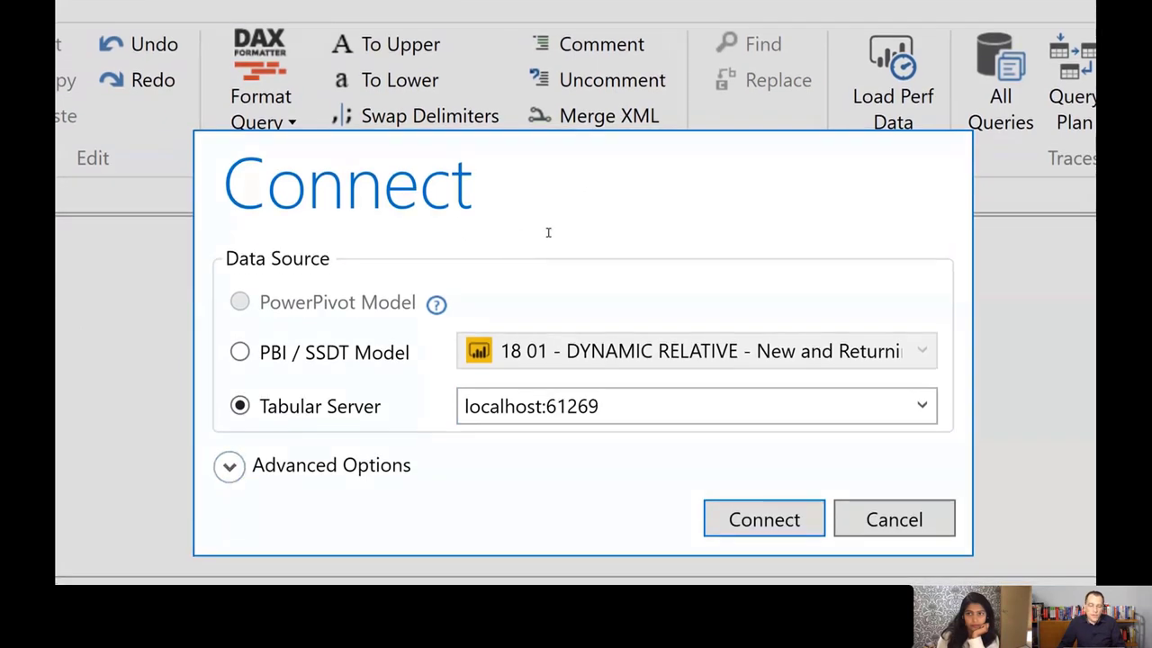
{"action": "left_click_drag", "start_coordinate": [558, 232], "coordinate": [580, 231]}
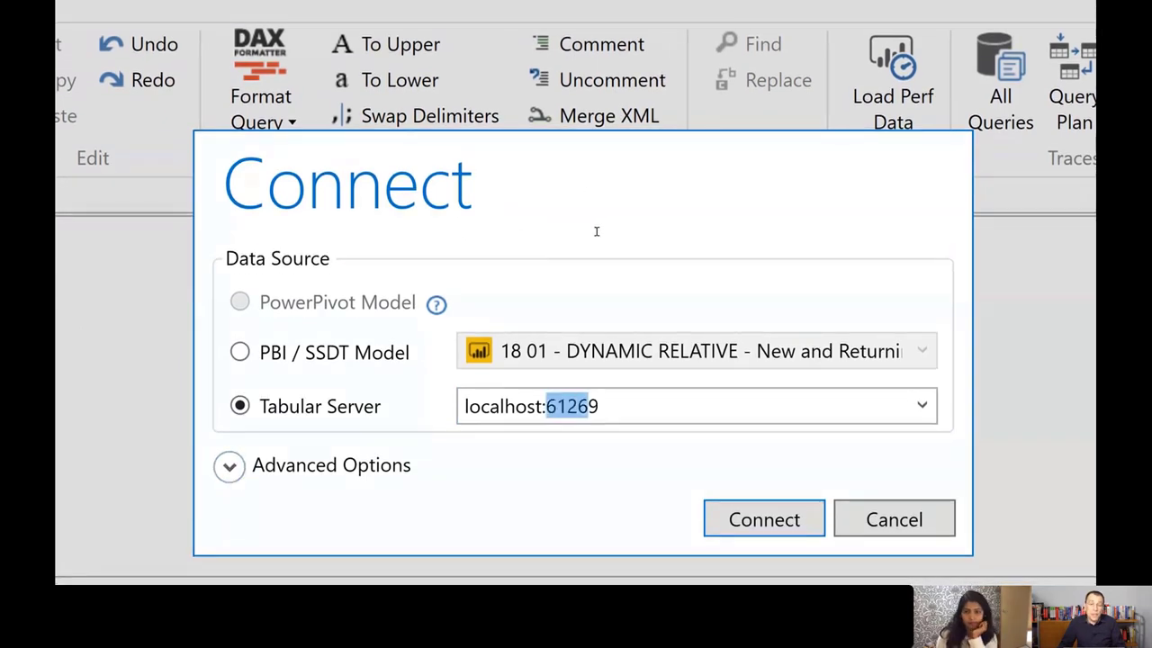
{"action": "left_click", "coordinate": [602, 231]}
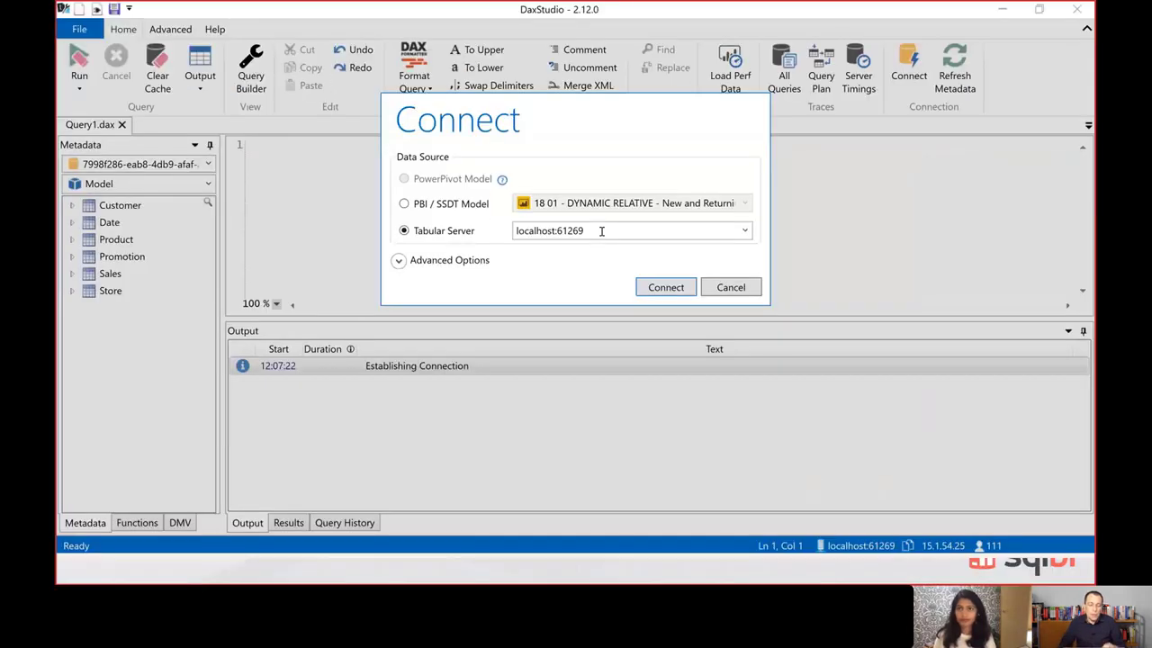
{"action": "left_click", "coordinate": [735, 289]}
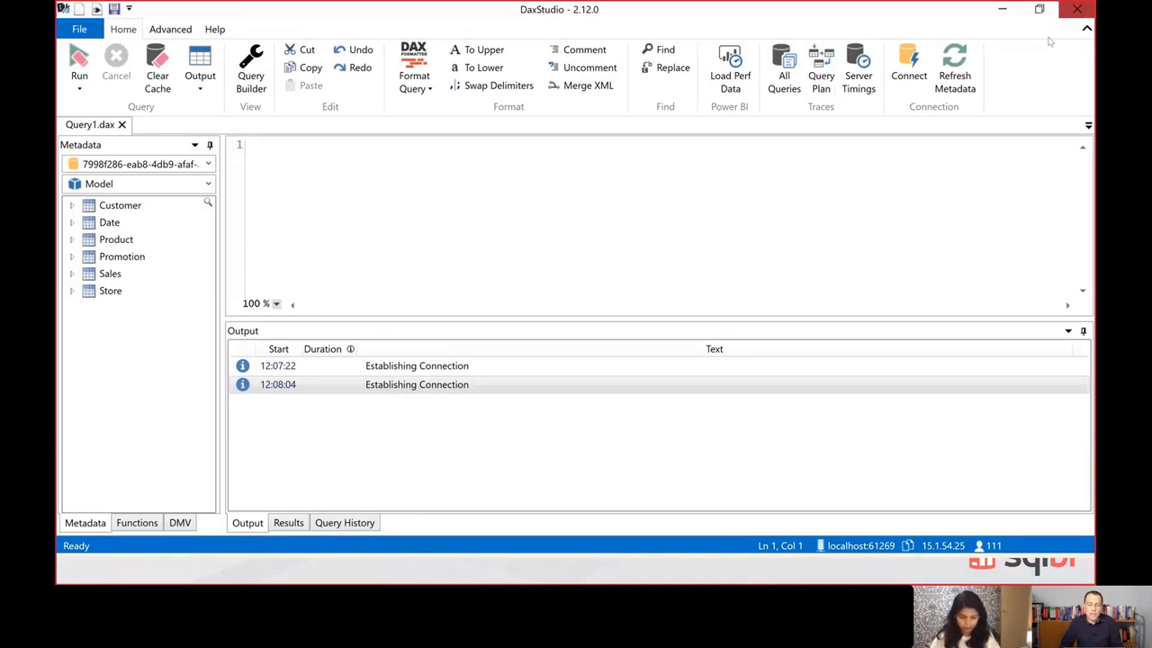
{"action": "left_click", "coordinate": [1077, 9]}
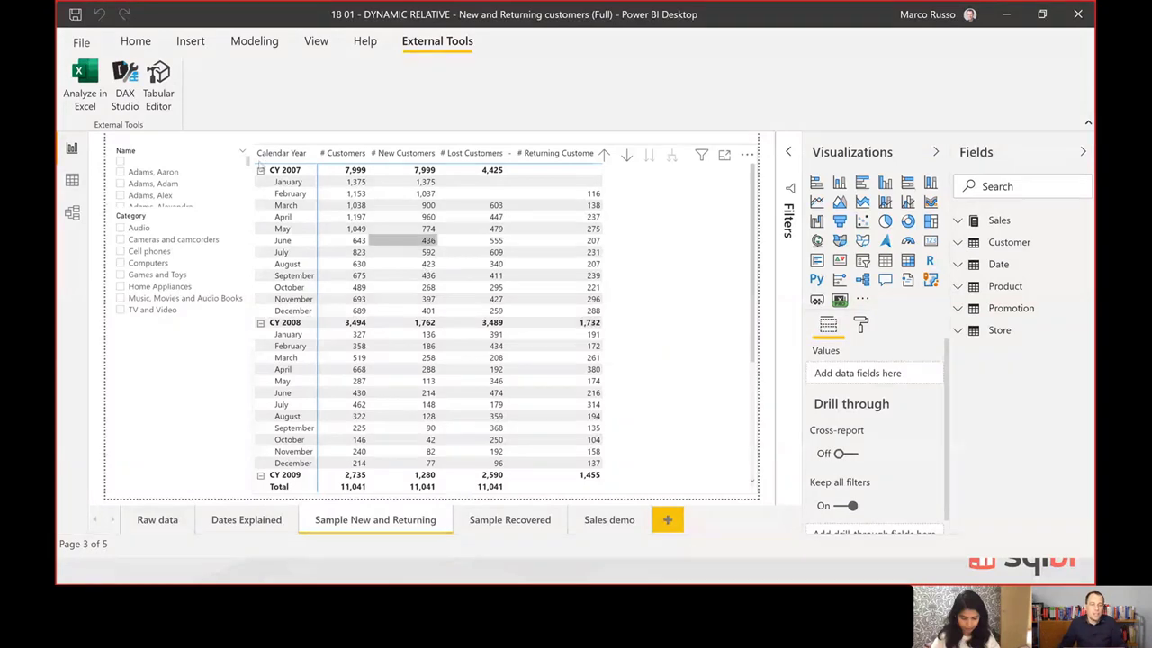
Open the model via Analyze in Excel as a new workbook with an empty PivotTable.
{"action": "left_click", "coordinate": [79, 81]}
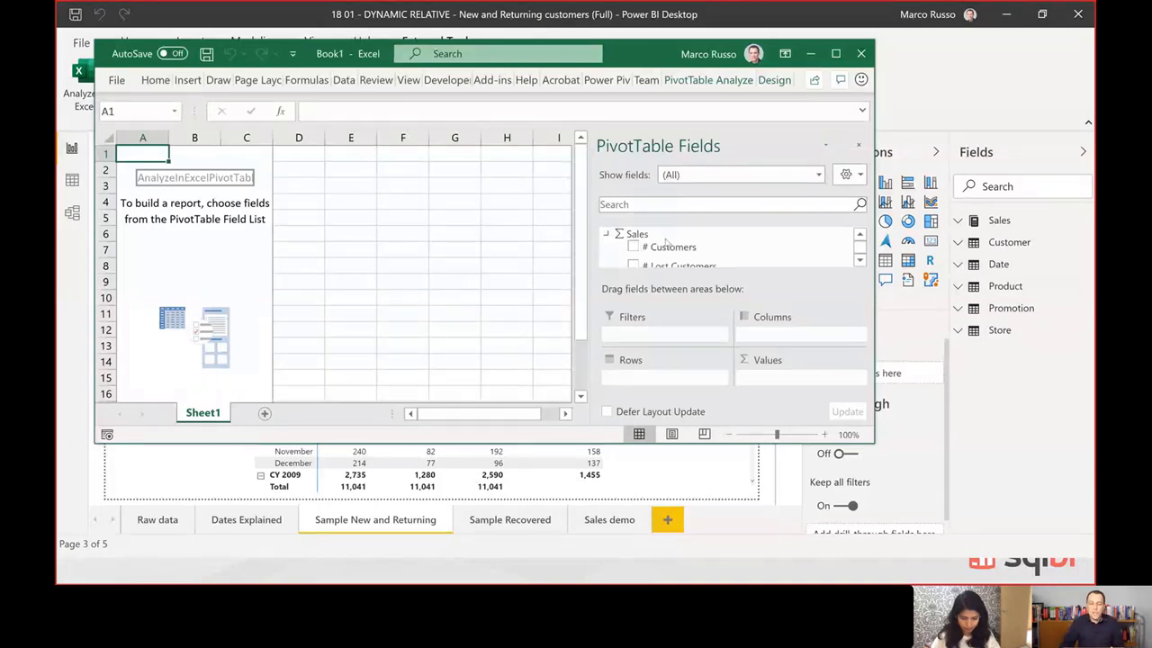
Enlarge the Excel window and expand the Sales table's fields in Power BI.
{"action": "left_click_drag", "start_coordinate": [651, 67], "coordinate": [623, 56]}
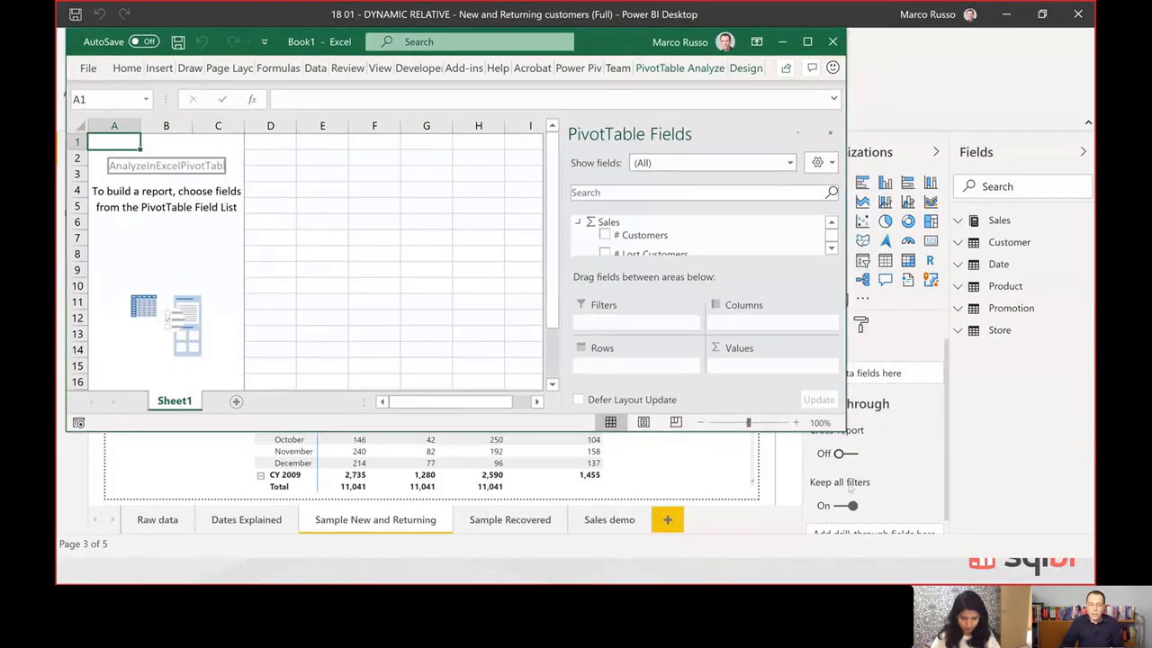
{"action": "left_click_drag", "start_coordinate": [845, 431], "coordinate": [837, 601]}
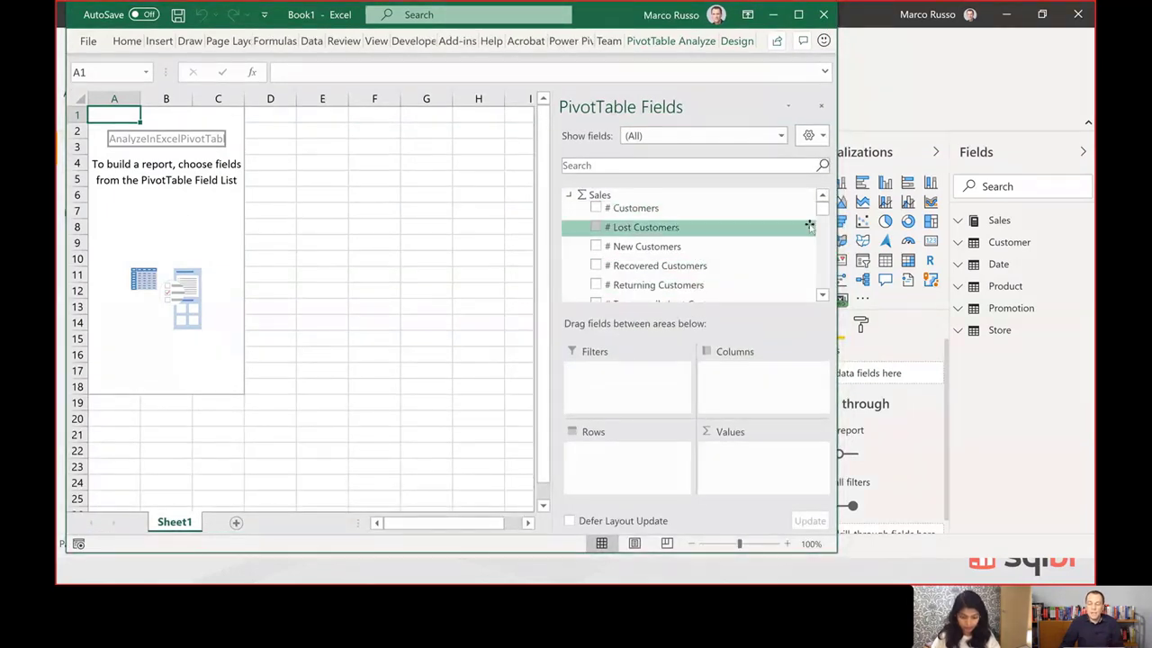
{"action": "left_click", "coordinate": [959, 223]}
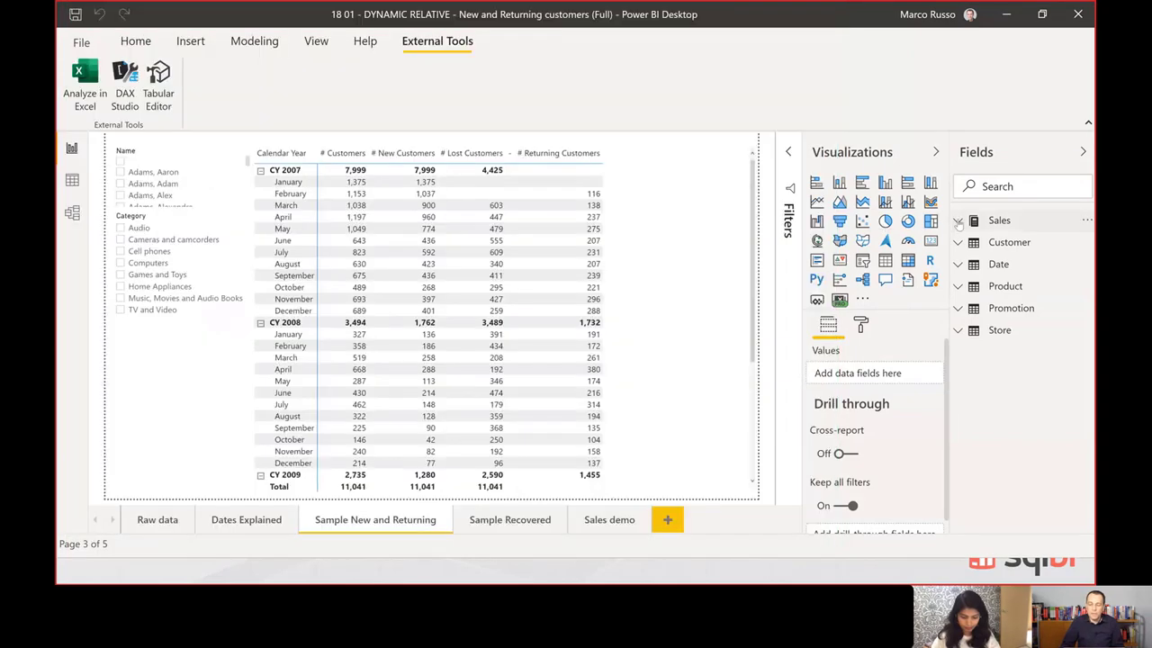
{"action": "left_click", "coordinate": [958, 222]}
{"action": "key", "text": "alt+Tab"}
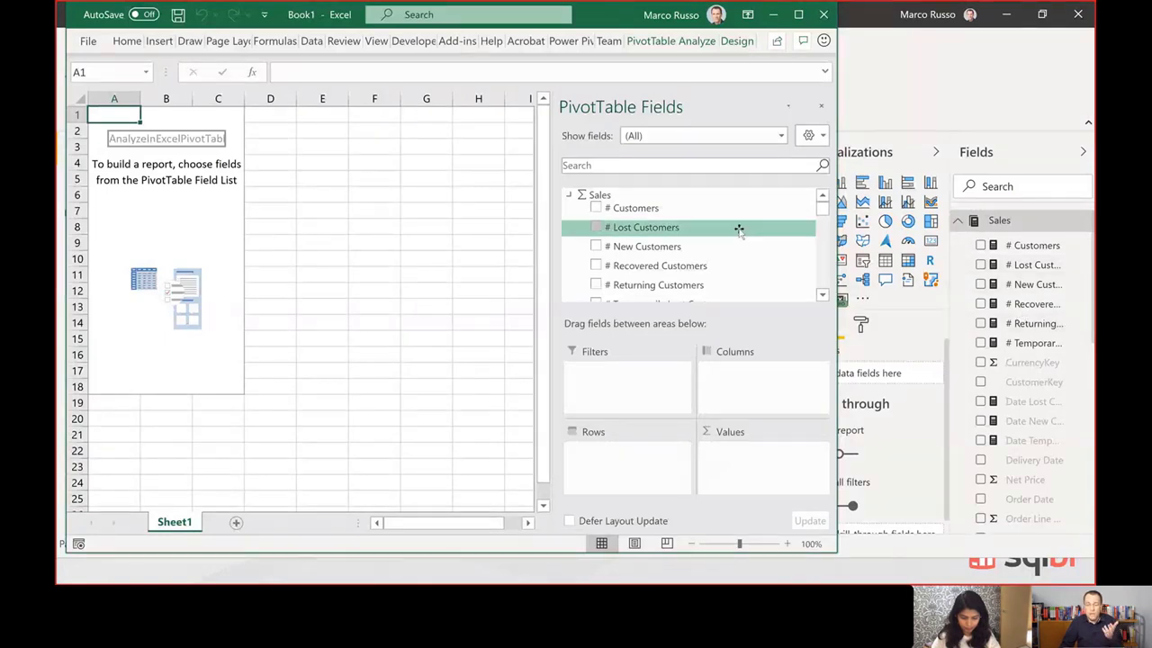
Add # Customers and # Lost Customers to Values and Calendar Year to Rows.
{"action": "left_click_drag", "start_coordinate": [634, 208], "coordinate": [737, 470]}
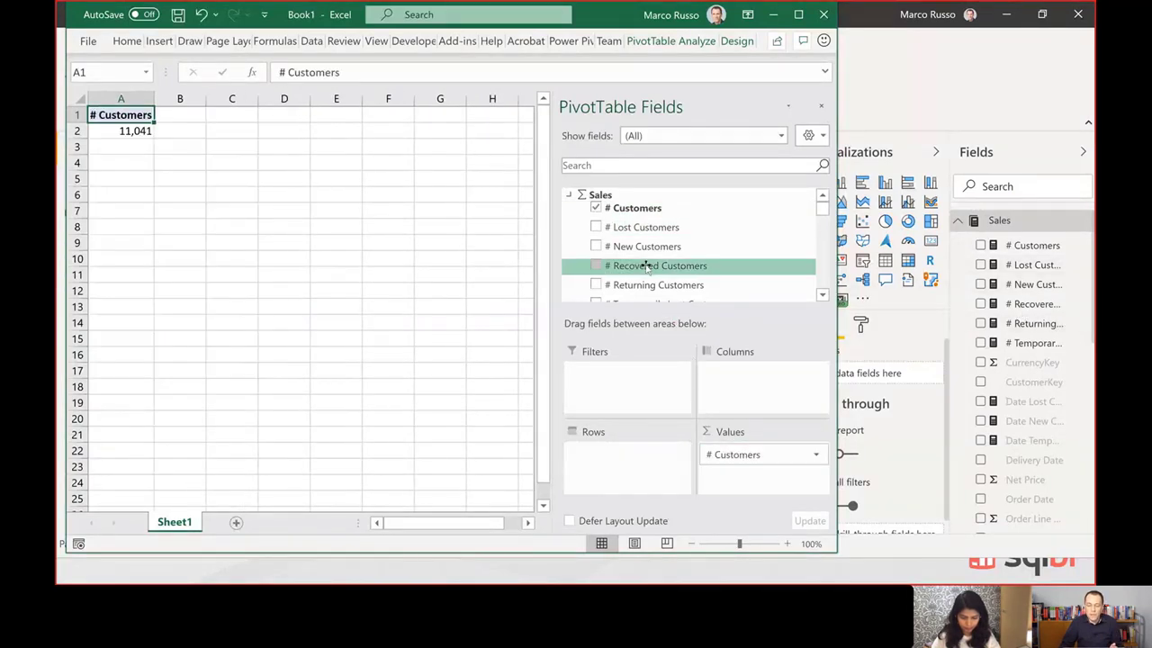
{"action": "left_click_drag", "start_coordinate": [635, 227], "coordinate": [737, 475]}
{"action": "scroll", "coordinate": [729, 252], "scroll_direction": "down", "scroll_amount": 15}
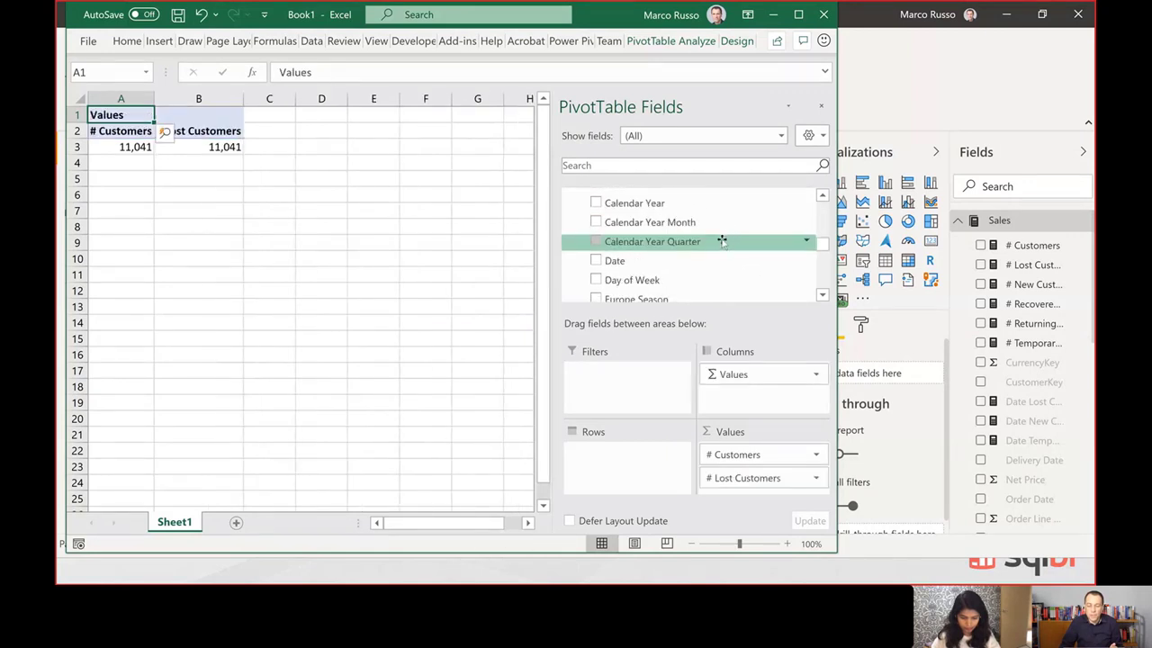
{"action": "scroll", "coordinate": [722, 241], "scroll_direction": "up", "scroll_amount": 2}
{"action": "left_click_drag", "start_coordinate": [720, 241], "coordinate": [633, 462]}
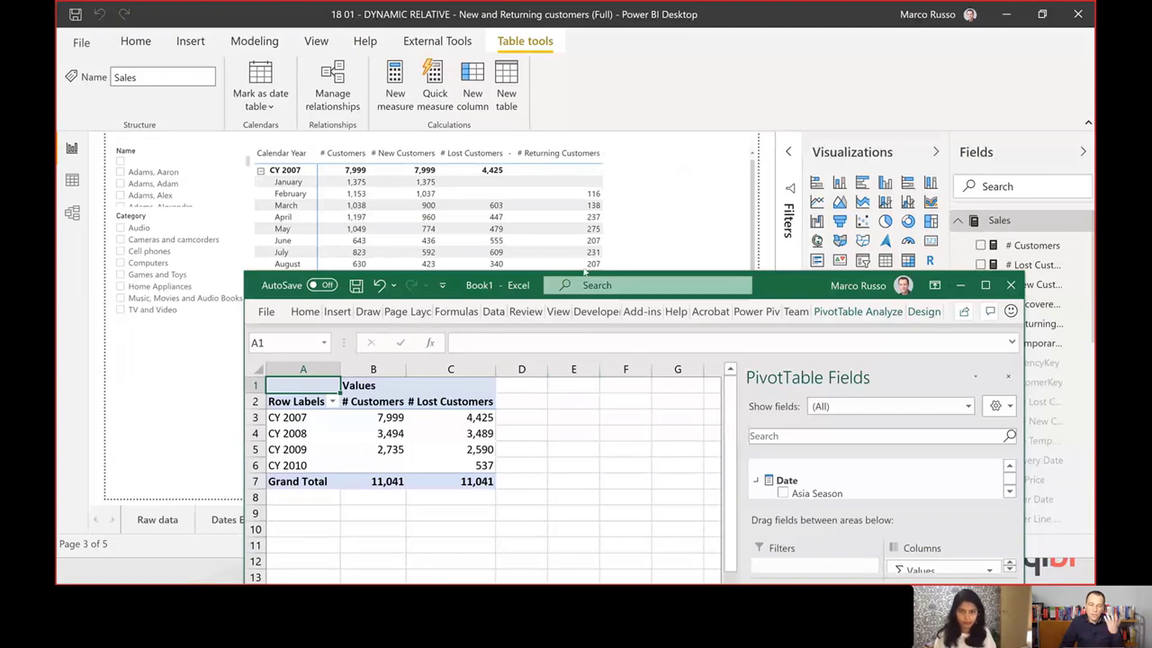
Append * 10 to the # Customers formula, making it DISTINCTCOUNT ( Sales[CustomerKey] ) * 10.
{"action": "left_click", "coordinate": [1026, 246]}
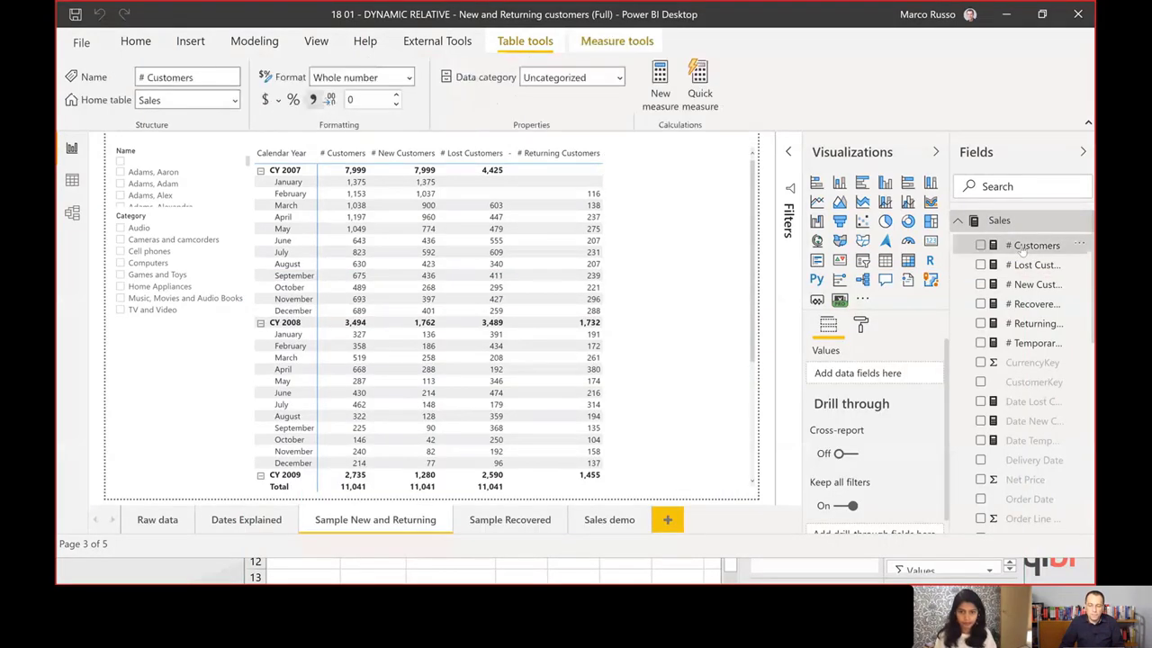
{"action": "left_click", "coordinate": [475, 144]}
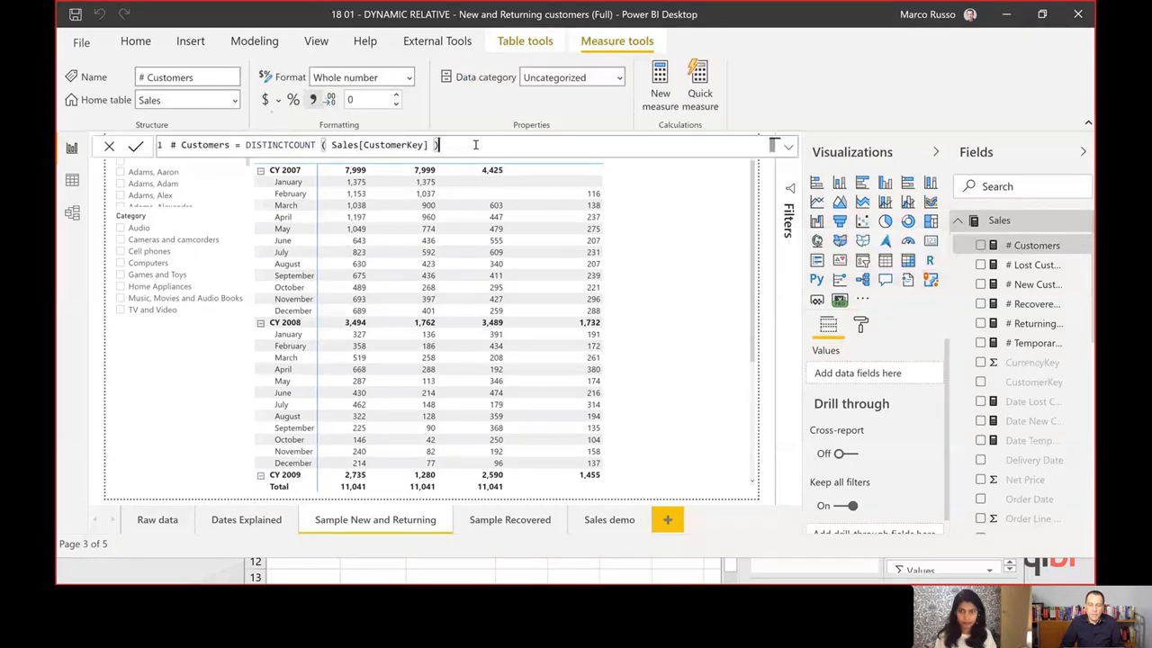
{"action": "scroll", "coordinate": [558, 149], "scroll_direction": "up", "scroll_amount": 1}
{"action": "type", "text": "* "}
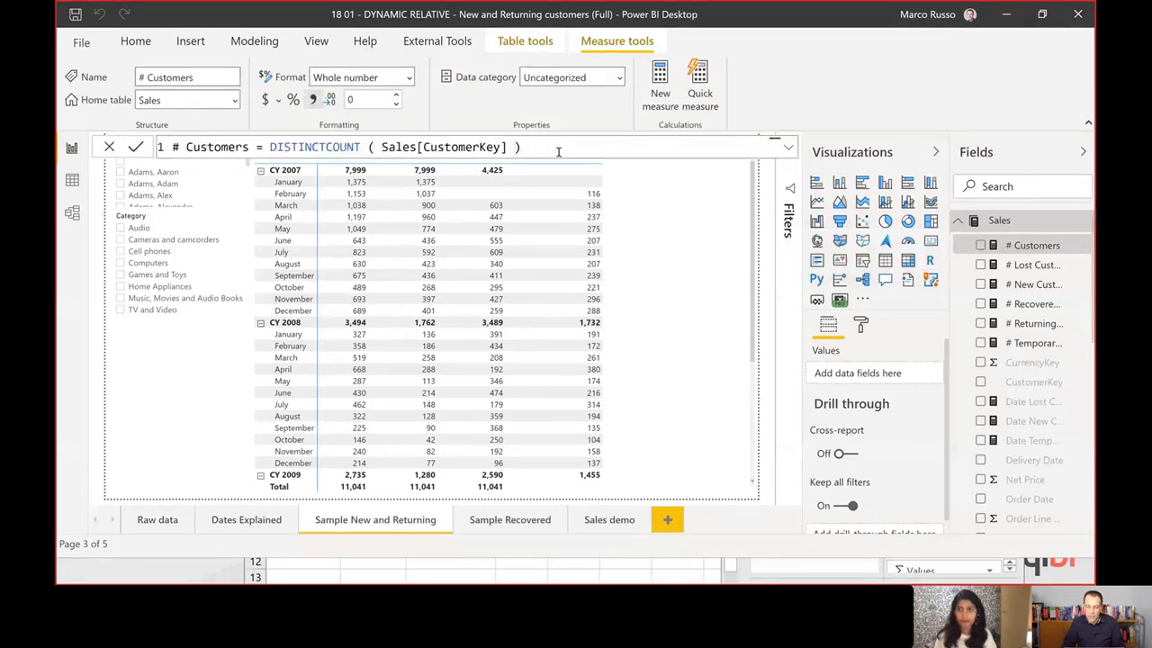
{"action": "type", "text": "10"}
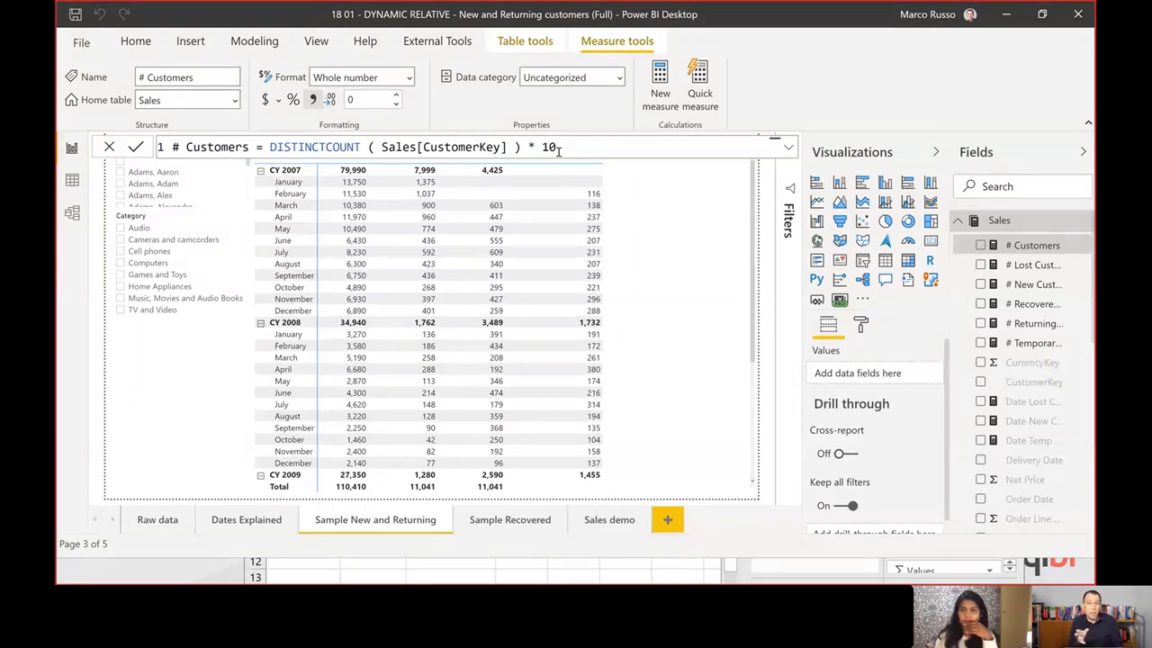
{"action": "key", "text": "alt+Tab"}
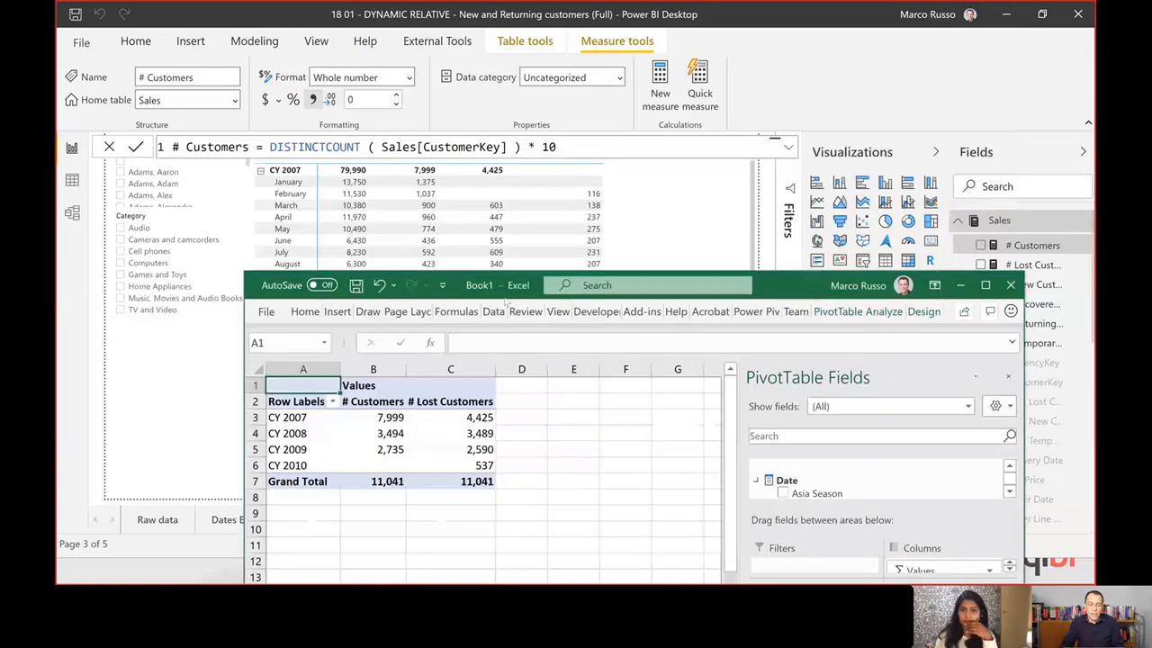
Refresh the PivotTable to show ten-times # Customers (110,410 total) and select cell E3.
{"action": "right_click", "coordinate": [450, 434]}
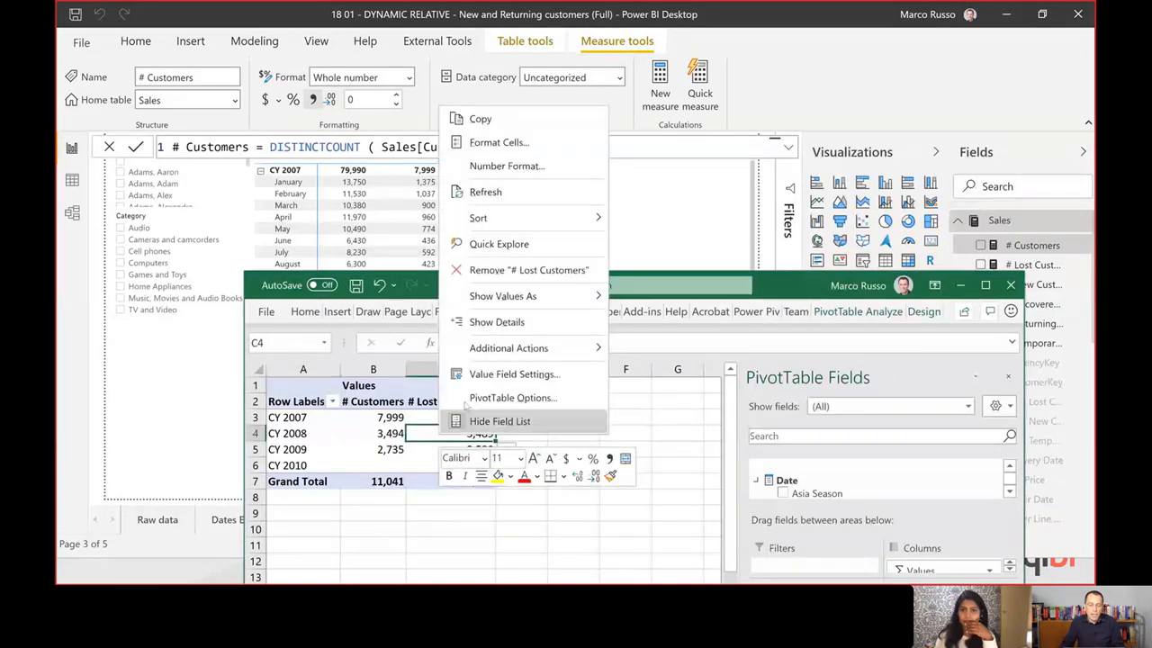
{"action": "left_click", "coordinate": [515, 192]}
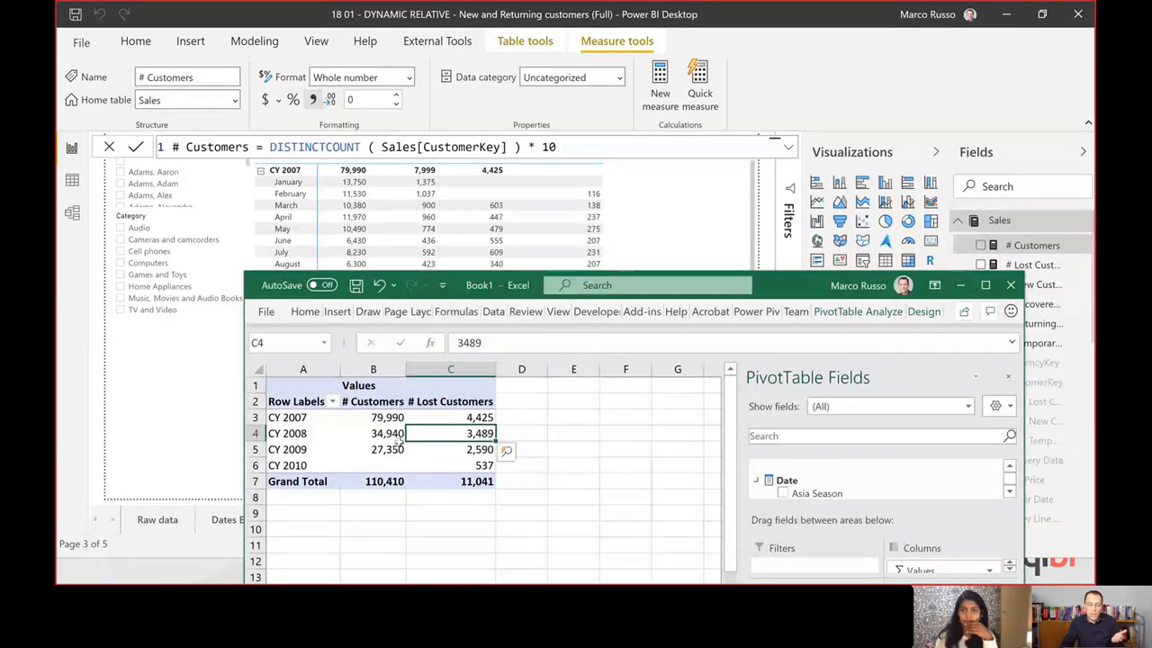
{"action": "mouse_move", "coordinate": [423, 410]}
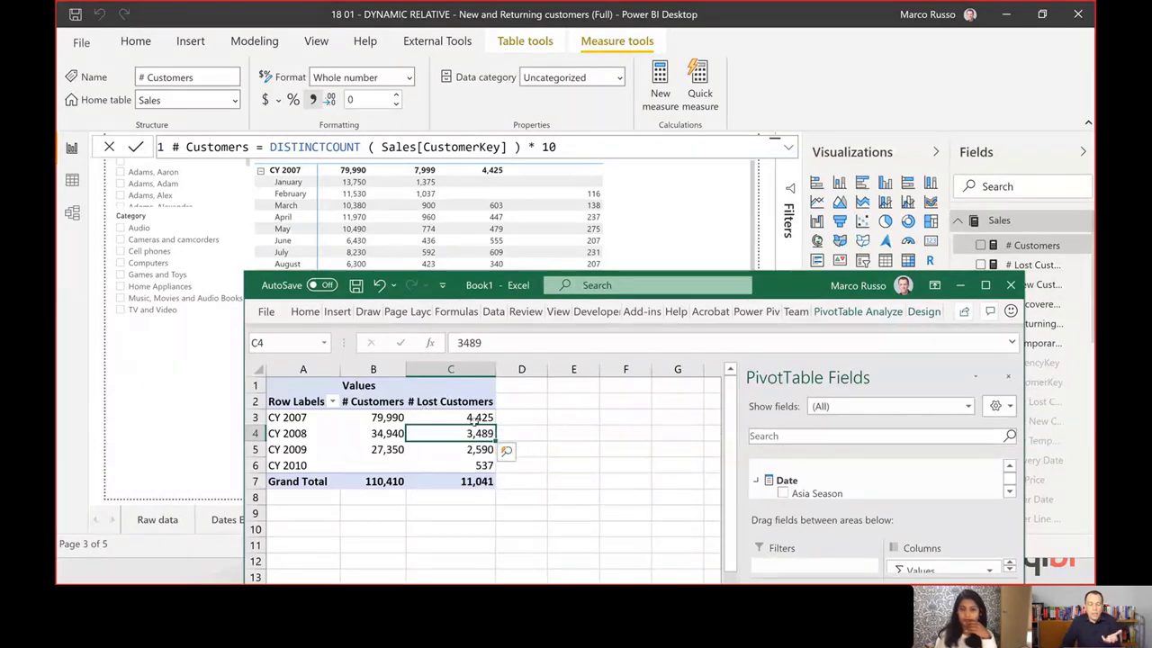
{"action": "left_click", "coordinate": [589, 418]}
Enter =AVERAGE(C3:C6) in E3 to average yearly # Lost Customers, giving 2,760.
{"action": "type", "text": "=A"}
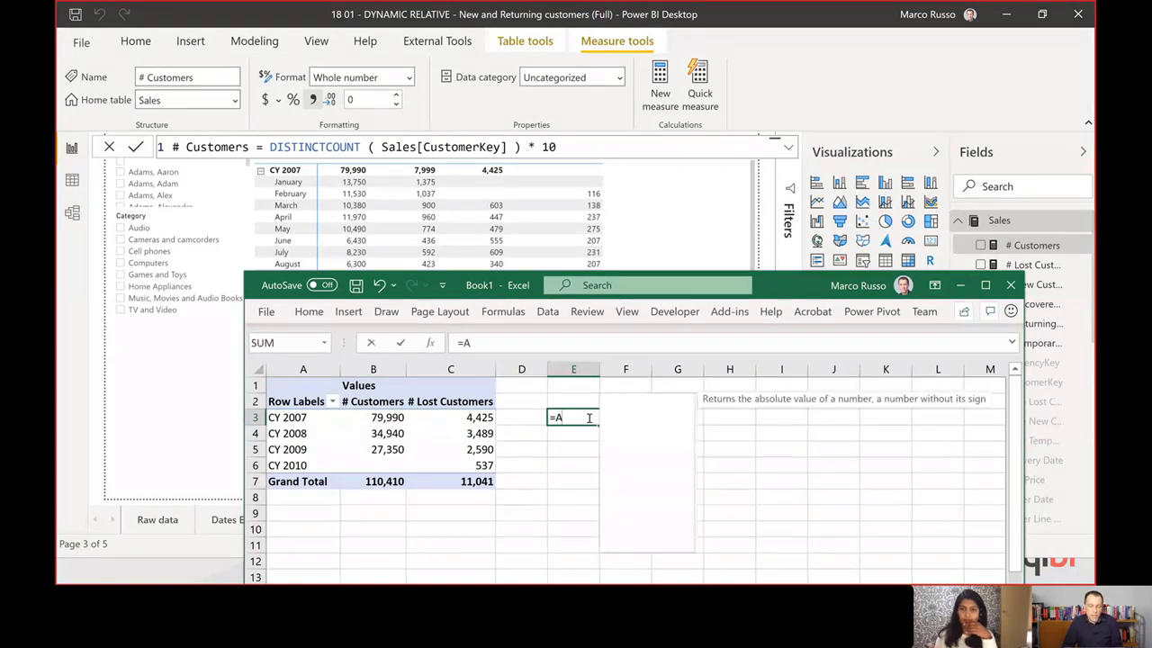
{"action": "type", "text": "VERAGE("}
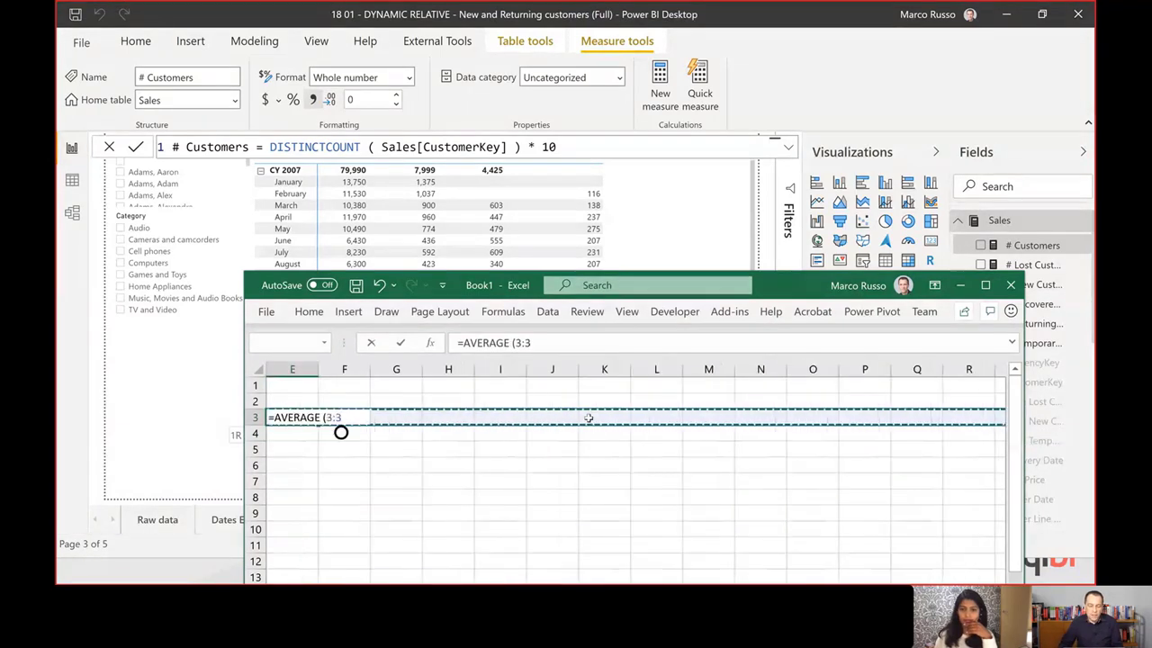
{"action": "key", "text": "BackSpace"}
{"action": "key", "text": "BackSpace"}
{"action": "key", "text": "BackSpace"}
{"action": "key", "text": "BackSpace"}
{"action": "type", "text": "("}
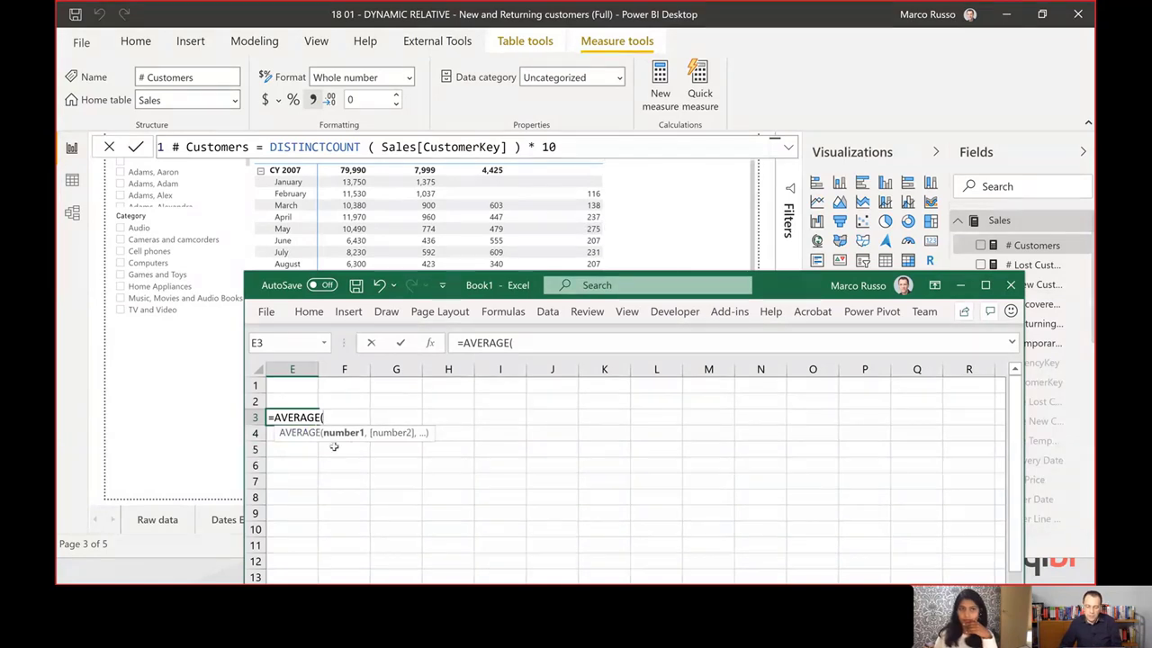
{"action": "key", "text": "Down"}
{"action": "key", "text": "Down"}
{"action": "key", "text": "Left"}
{"action": "key", "text": "Left"}
{"action": "key", "text": "Left"}
{"action": "key", "text": "Left"}
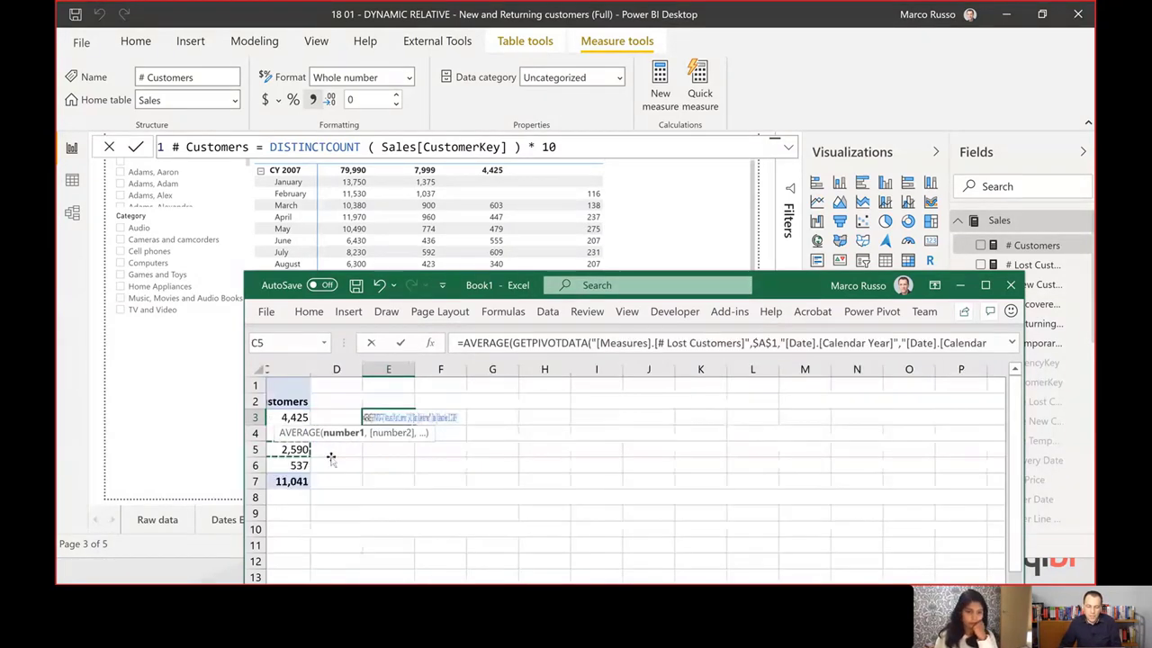
{"action": "left_click_drag", "start_coordinate": [446, 416], "coordinate": [447, 464]}
{"action": "type", "text": ")"}
{"action": "key", "text": "Return"}
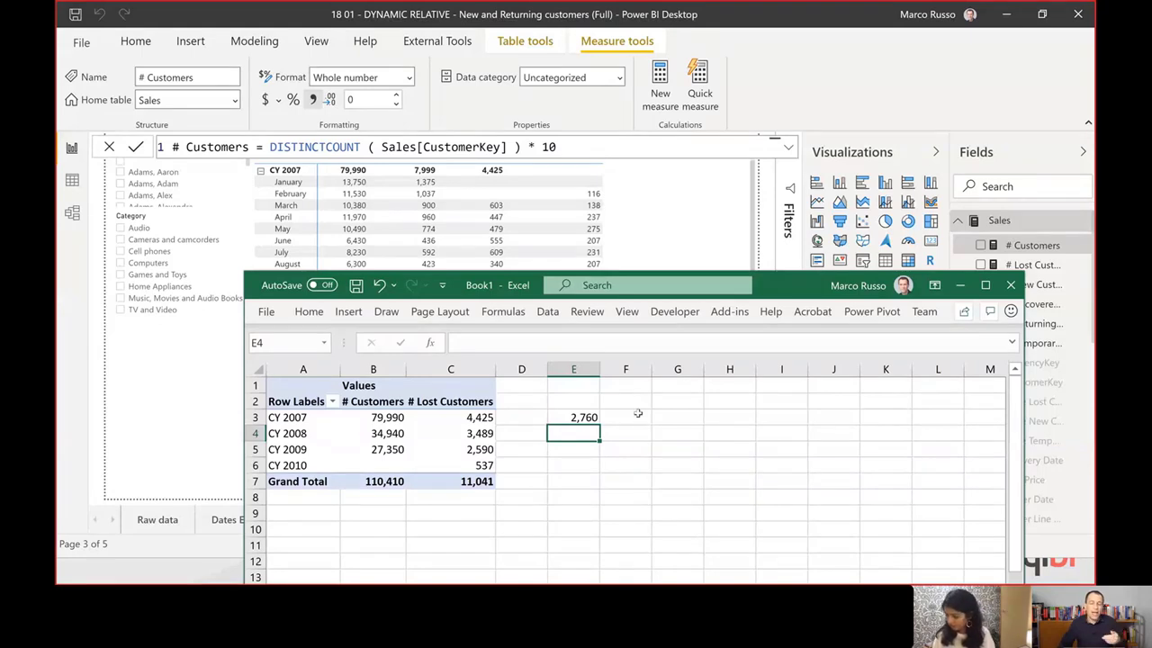
{"action": "left_click_drag", "start_coordinate": [720, 273], "coordinate": [701, 130]}
{"action": "left_click", "coordinate": [430, 276]}
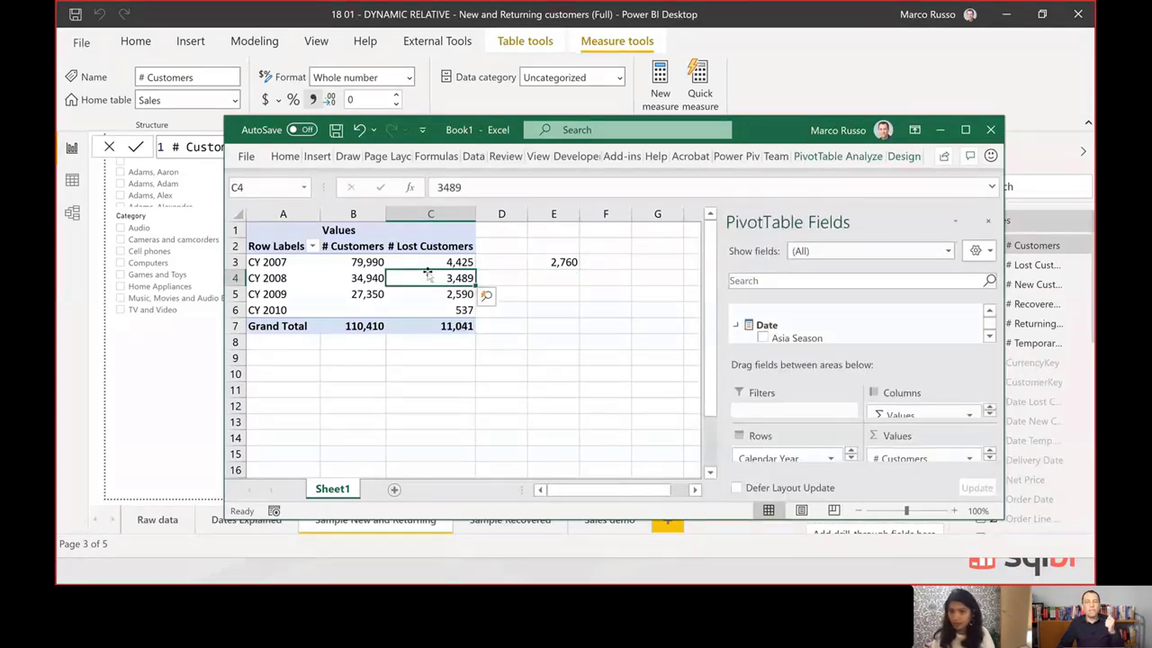
Check the sum of pivot values A3:C6, show Power BI's external tools, then switch to the slides.
{"action": "left_click_drag", "start_coordinate": [297, 267], "coordinate": [436, 320]}
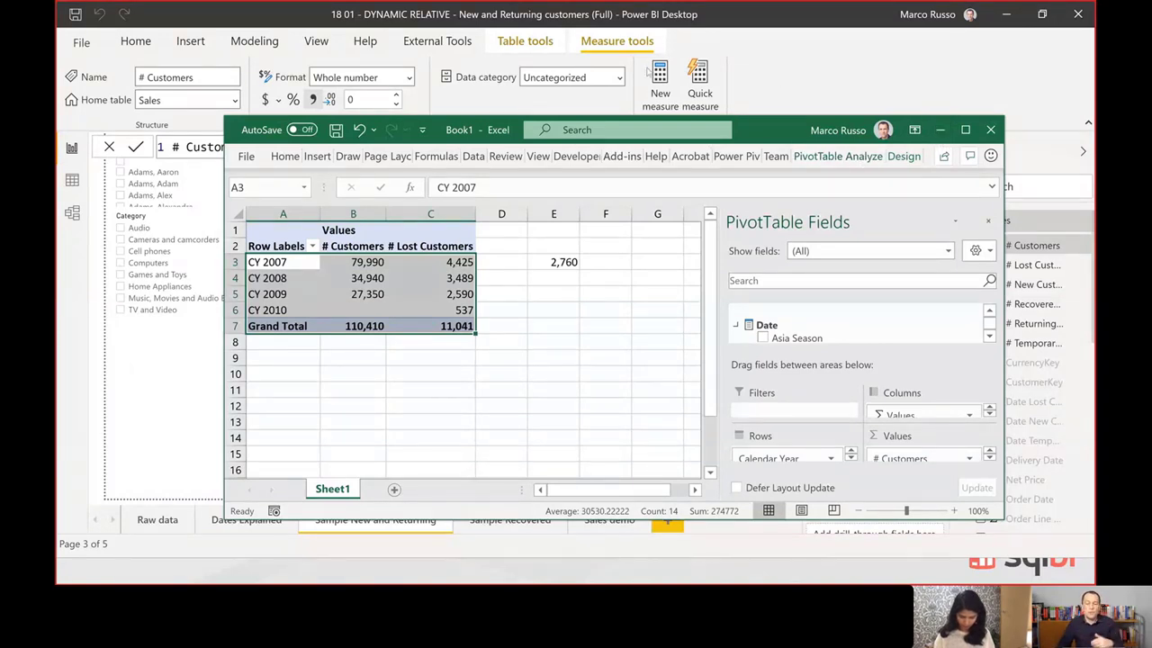
{"action": "left_click", "coordinate": [494, 38]}
{"action": "left_click", "coordinate": [437, 41]}
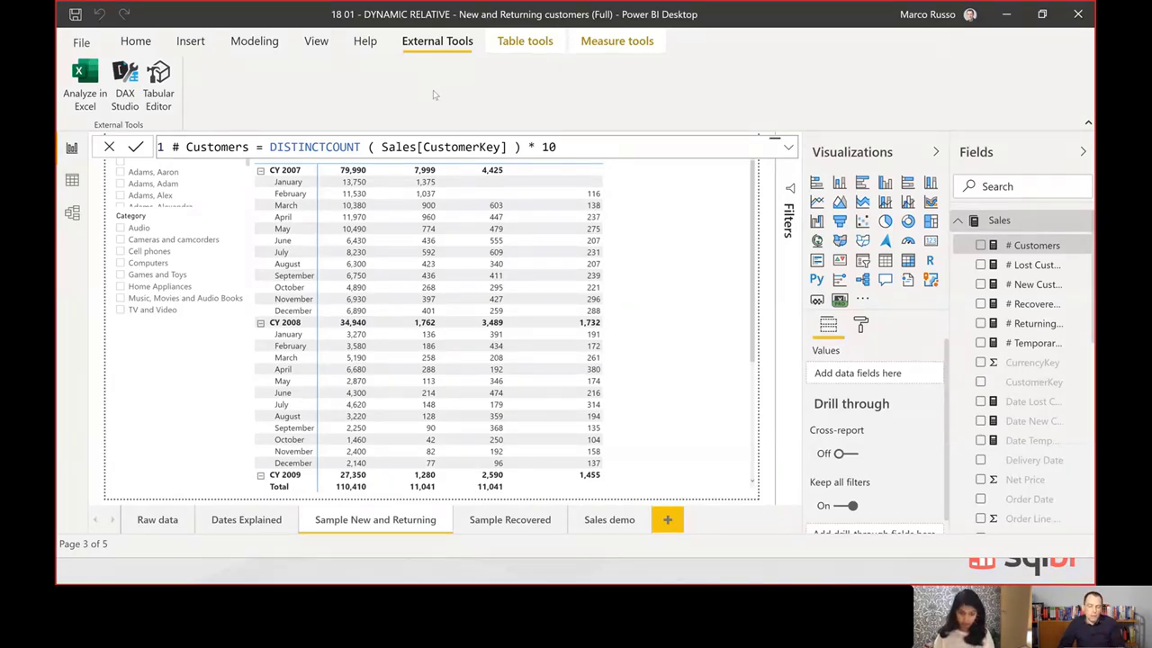
{"action": "key", "text": "alt+Tab"}
{"action": "key", "text": "alt+Tab"}
{"action": "key", "text": "alt+Tab"}
{"action": "key", "text": "alt+Tab"}
{"action": "key", "text": "alt+Tab"}
{"action": "key", "text": "alt+Tab"}
{"action": "key", "text": "alt+Tab"}
{"action": "key", "text": "alt+Tab"}
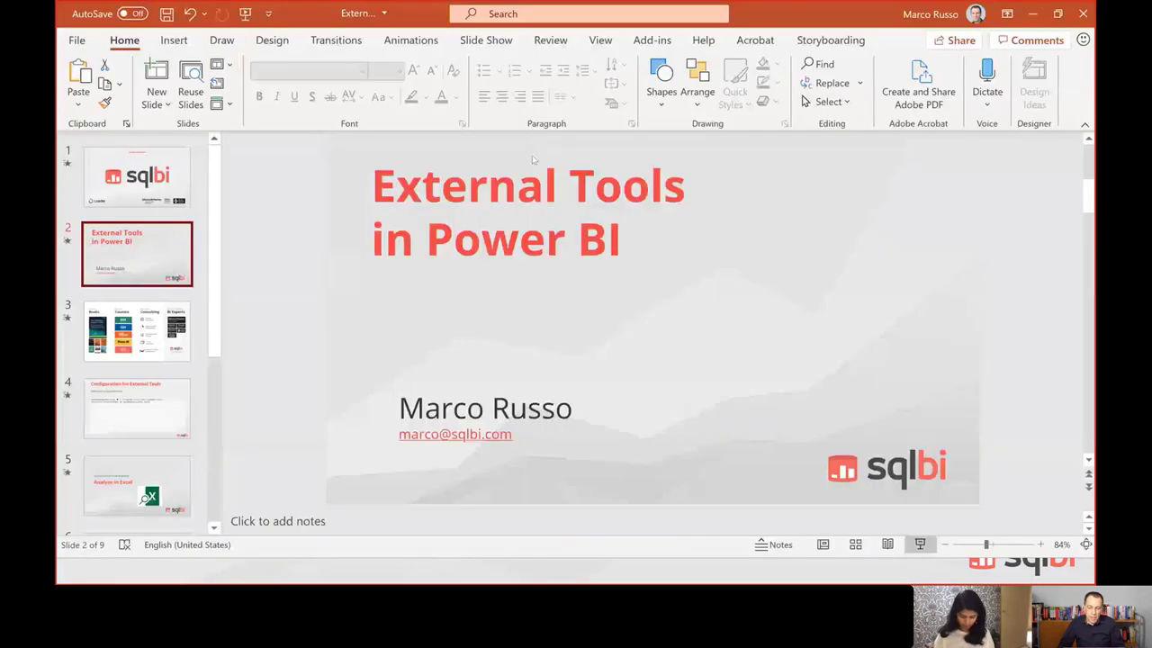
{"action": "key", "text": "alt+Tab"}
{"action": "key", "text": "alt+Tab"}
{"action": "key", "text": "alt+Tab"}
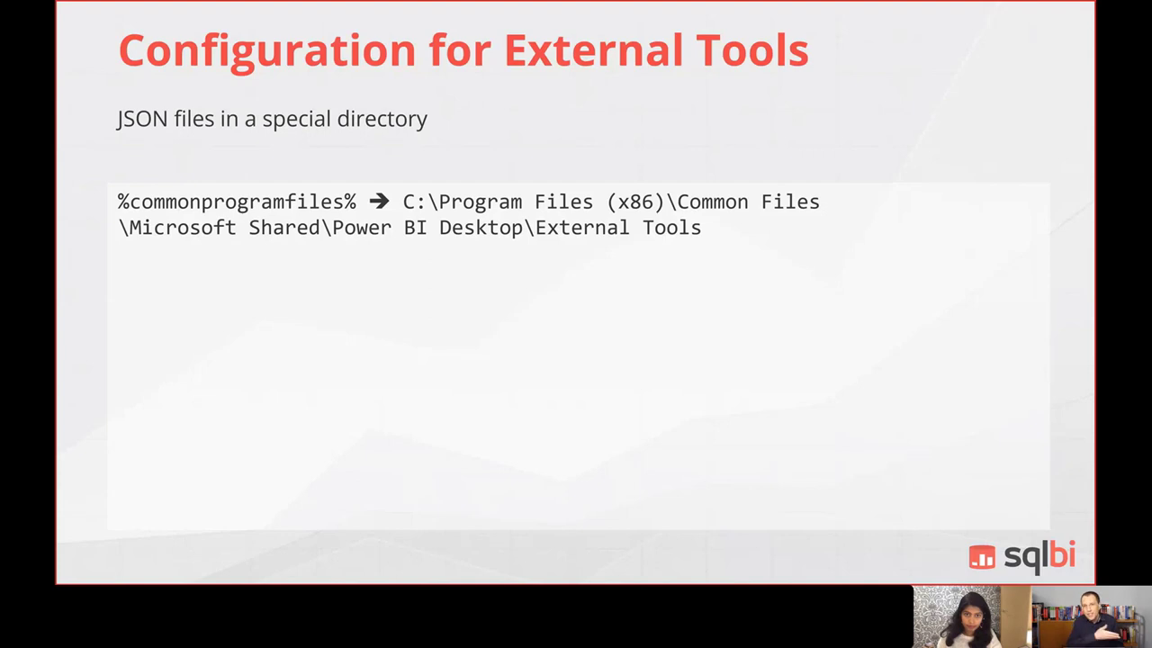
Switch from the slideshow to the External Tools folder in File Explorer.
{"action": "key", "text": "alt+Tab"}
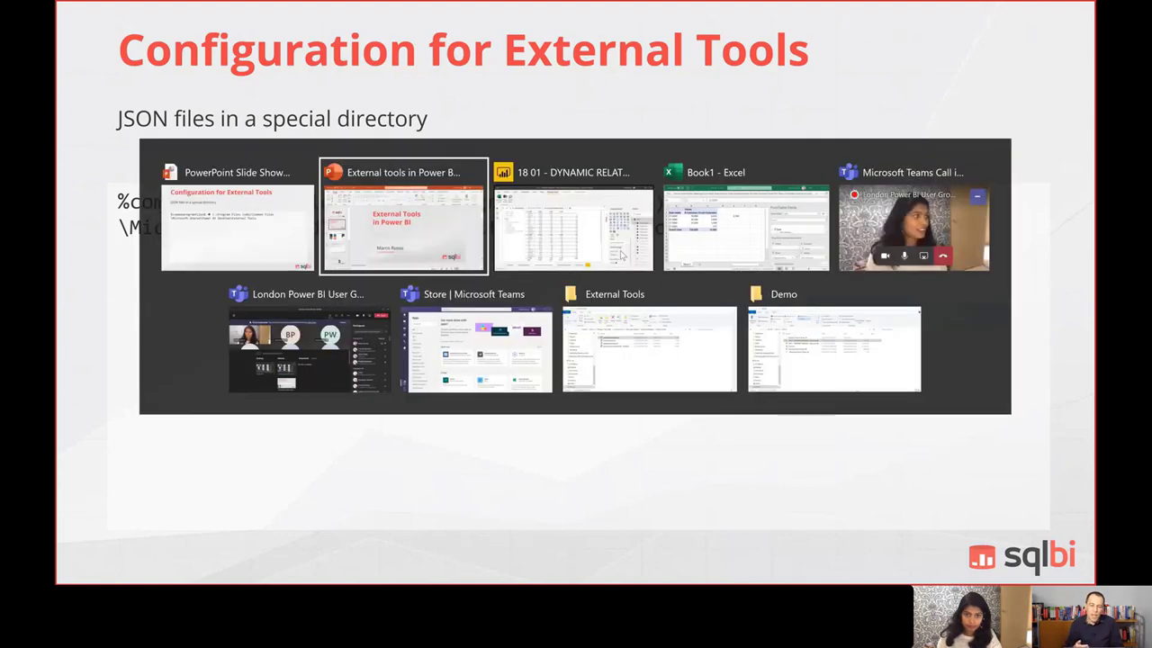
{"action": "key", "text": "Tab"}
{"action": "key", "text": "Tab"}
{"action": "key", "text": "Tab"}
{"action": "key", "text": "Tab"}
{"action": "key", "text": "Tab"}
{"action": "key", "text": "Tab"}
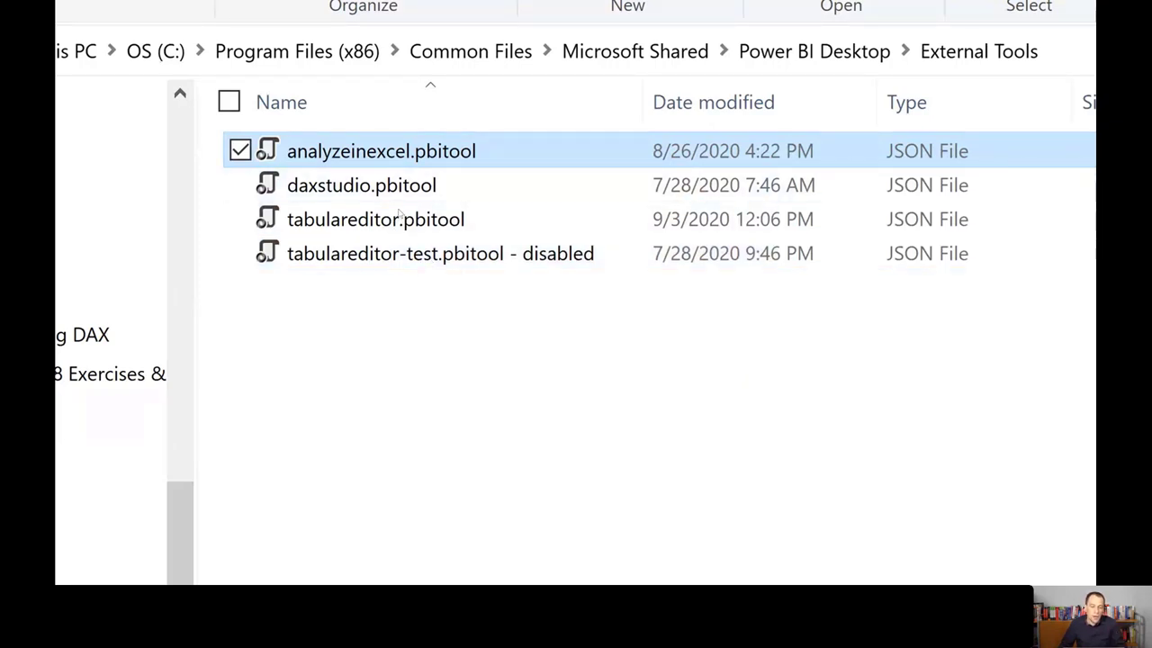
Open the context menu for the analyzeinexcel.pbitool file.
{"action": "right_click", "coordinate": [400, 153]}
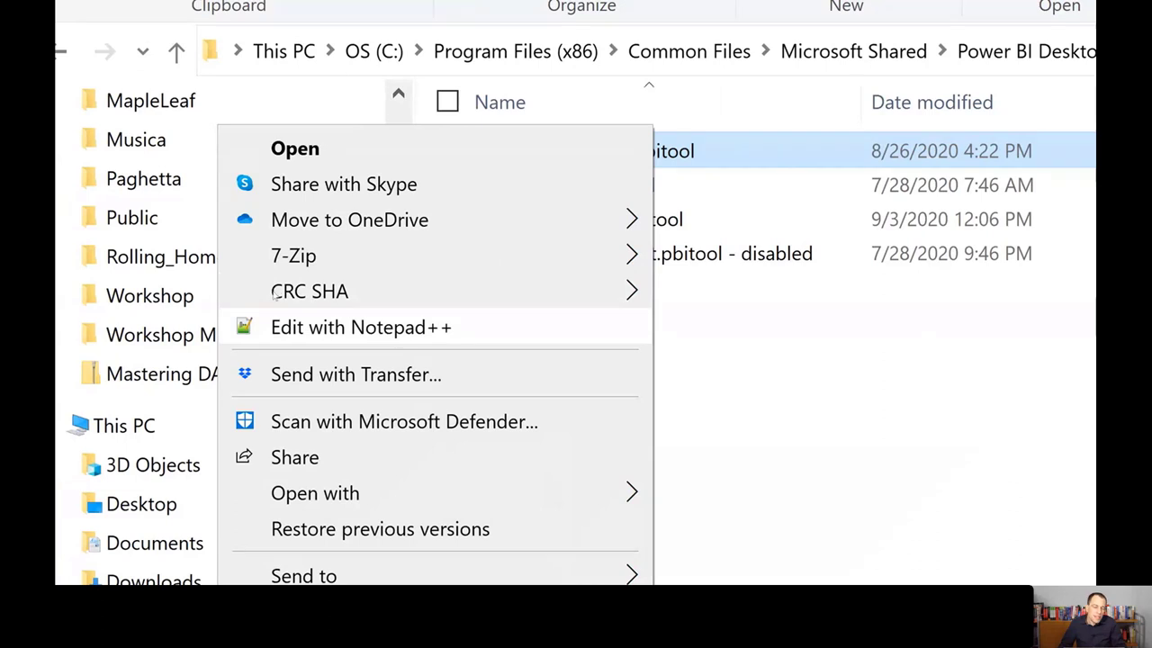
Open analyzeinexcel.pbitool.json in Notepad++ and highlight its name, description, path and arguments entries.
{"action": "left_click", "coordinate": [279, 322]}
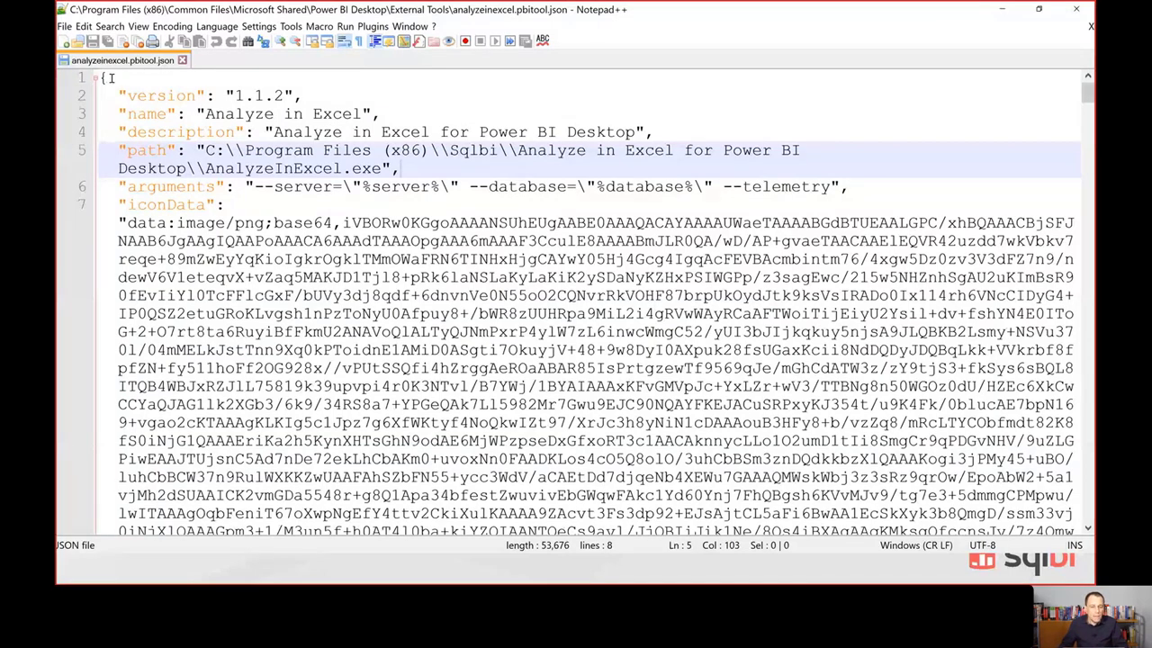
{"action": "left_click", "coordinate": [126, 131]}
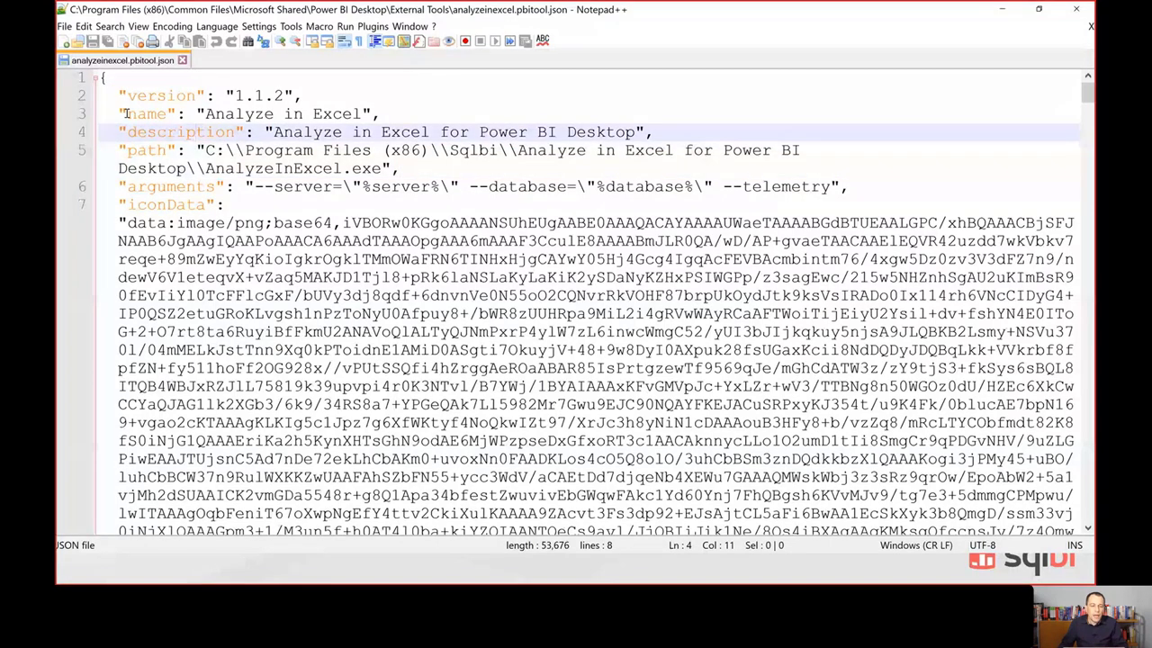
{"action": "left_click_drag", "start_coordinate": [123, 113], "coordinate": [376, 111]}
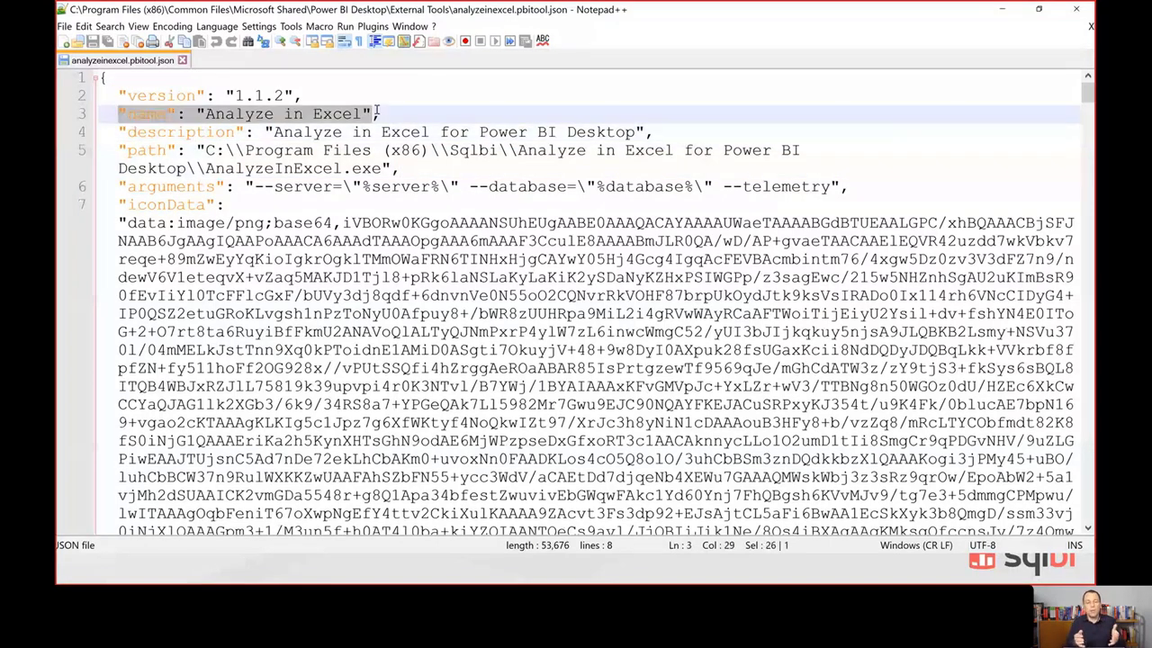
{"action": "left_click", "coordinate": [340, 151]}
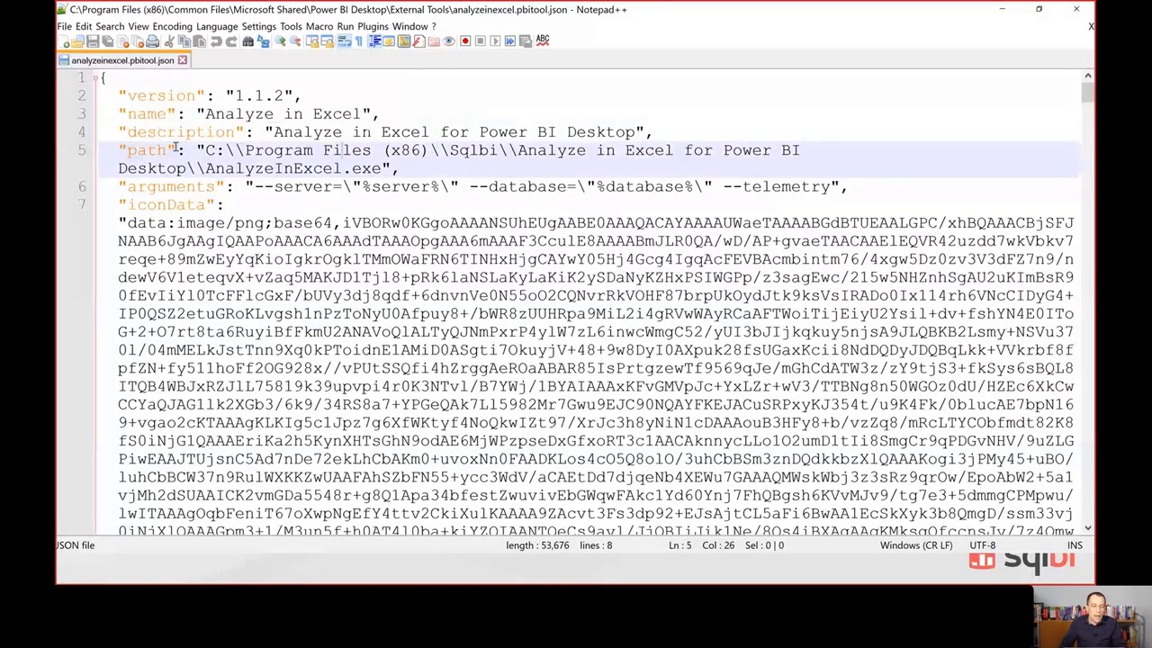
{"action": "left_click_drag", "start_coordinate": [119, 150], "coordinate": [401, 169]}
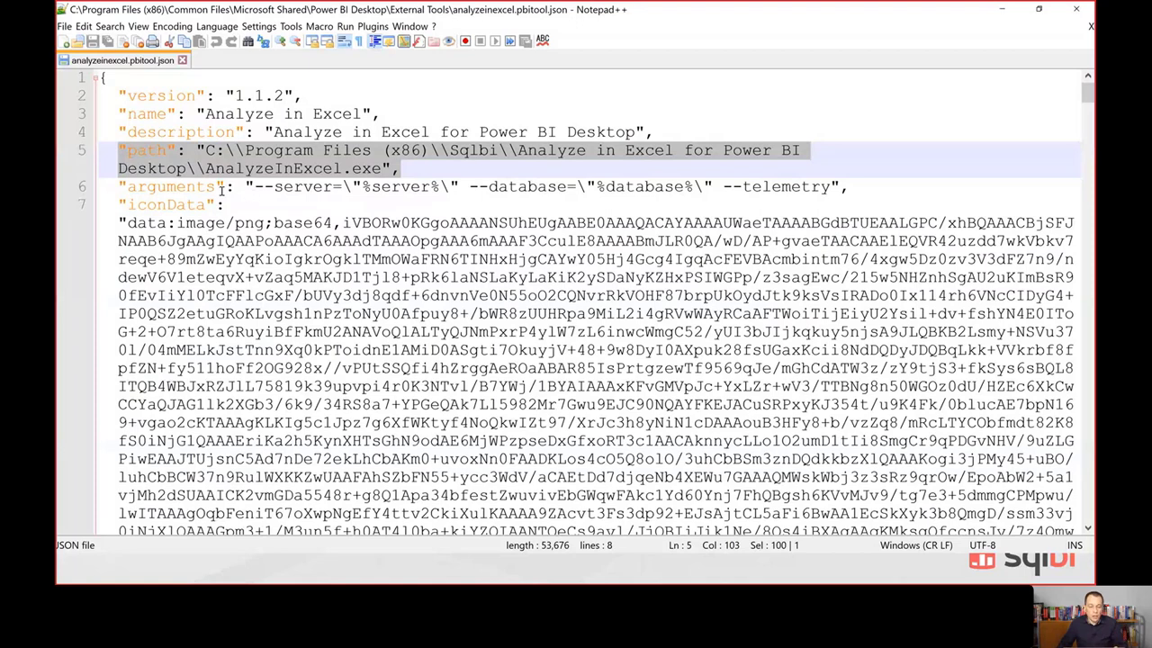
{"action": "left_click_drag", "start_coordinate": [119, 186], "coordinate": [234, 189]}
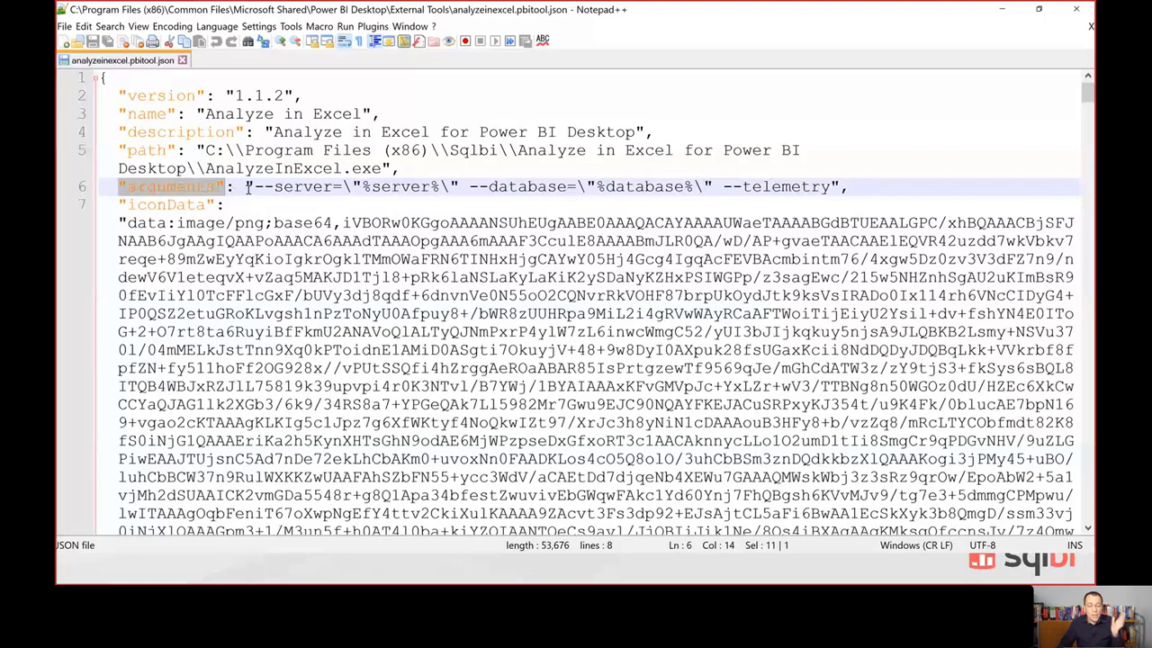
{"action": "left_click", "coordinate": [247, 186]}
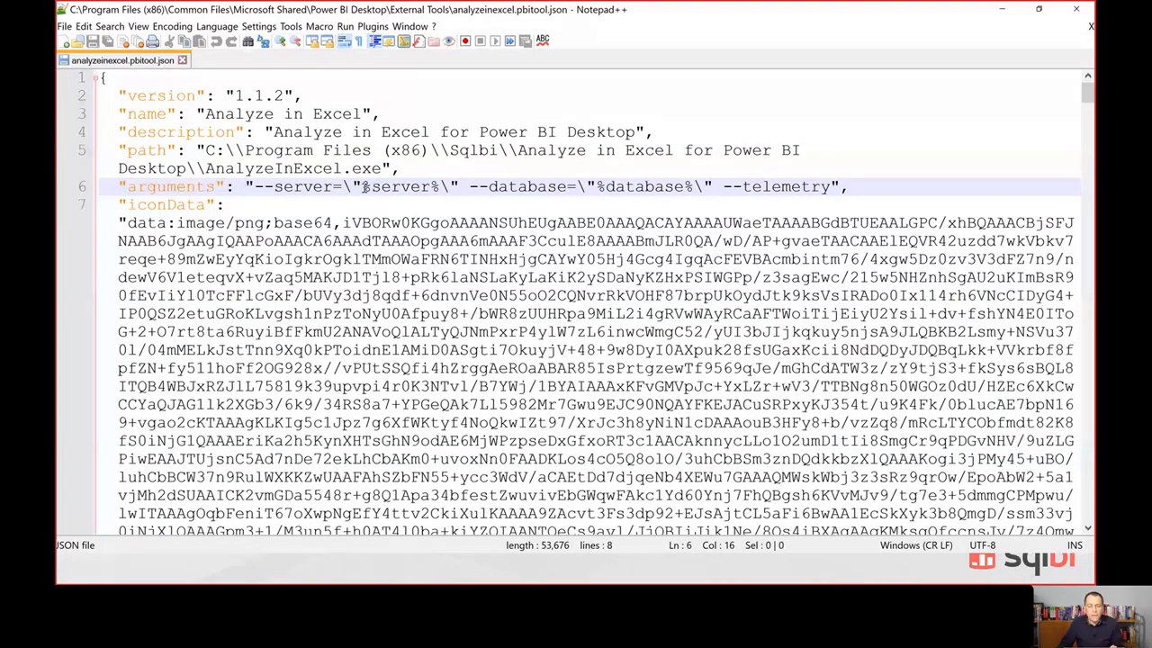
{"action": "left_click_drag", "start_coordinate": [363, 186], "coordinate": [440, 186]}
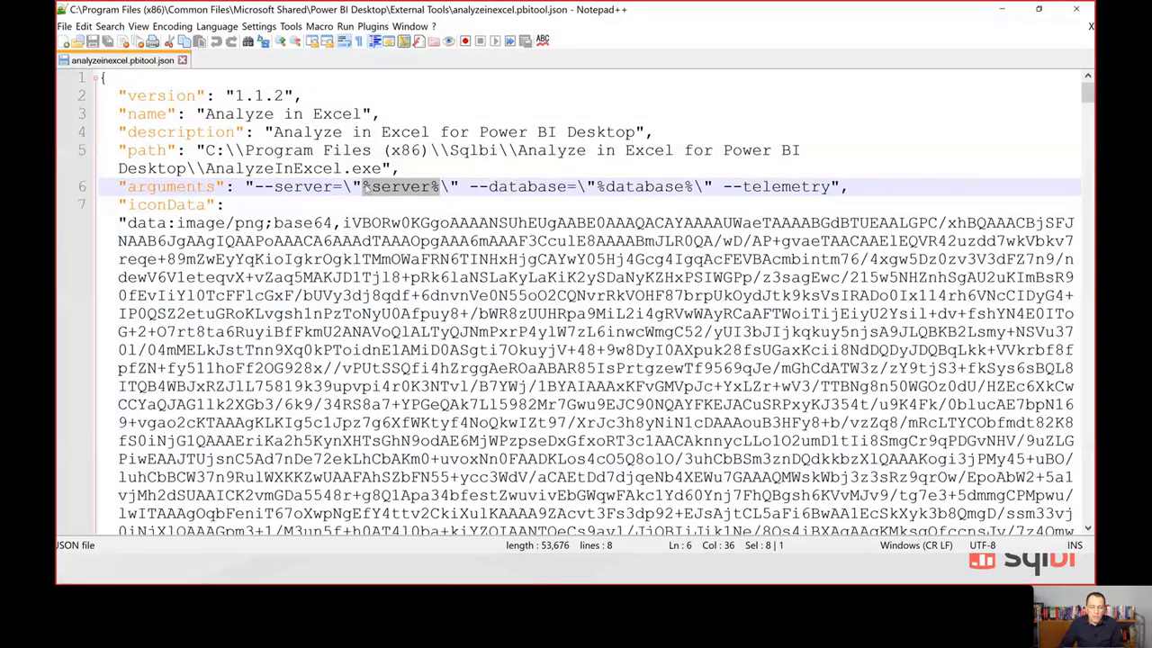
{"action": "mouse_move", "coordinate": [381, 187]}
{"action": "left_mouse_down"}
{"action": "mouse_move", "coordinate": [421, 186]}
{"action": "mouse_move", "coordinate": [362, 187]}
{"action": "left_mouse_up"}
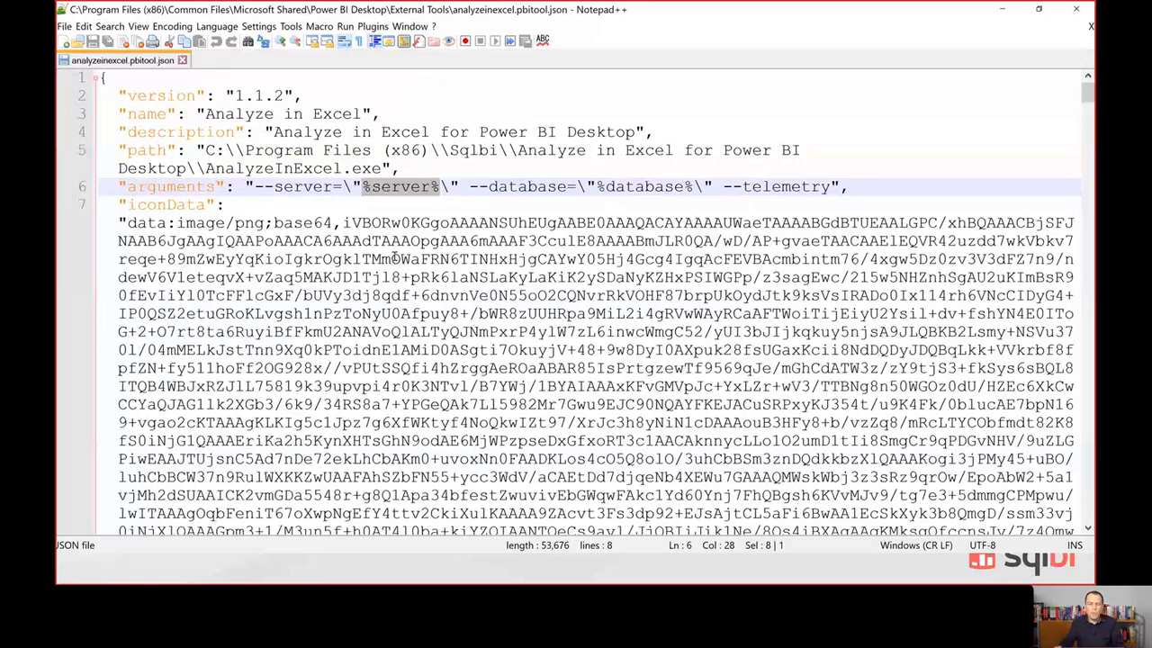
{"action": "left_click_drag", "start_coordinate": [596, 186], "coordinate": [690, 189]}
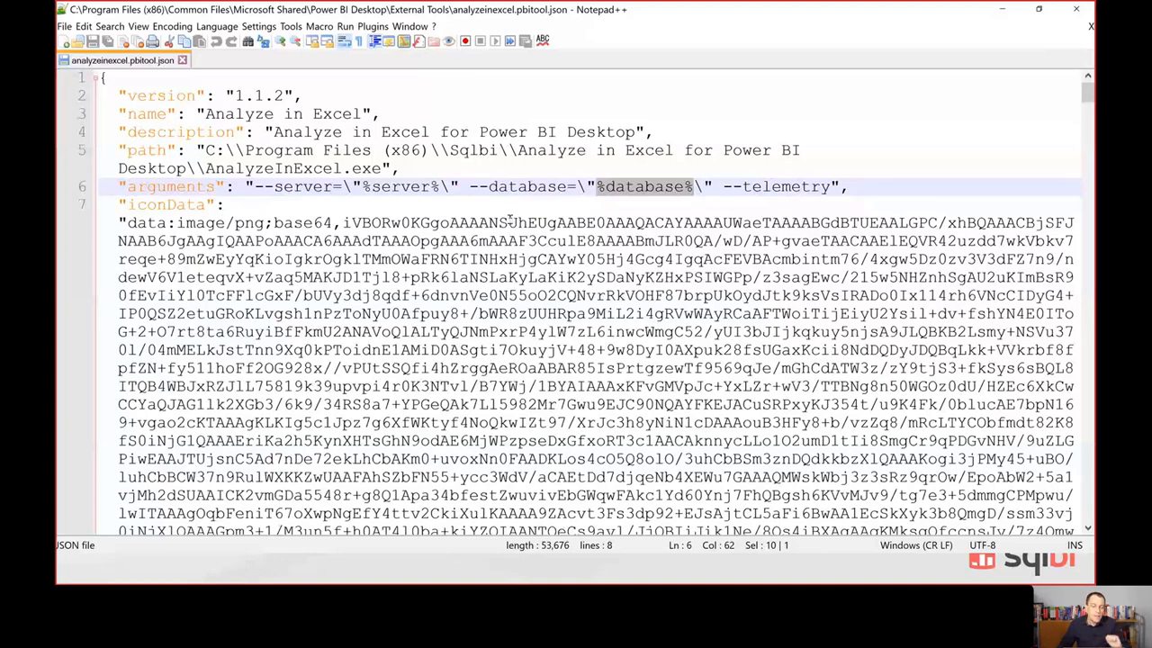
{"action": "double_click", "coordinate": [191, 205]}
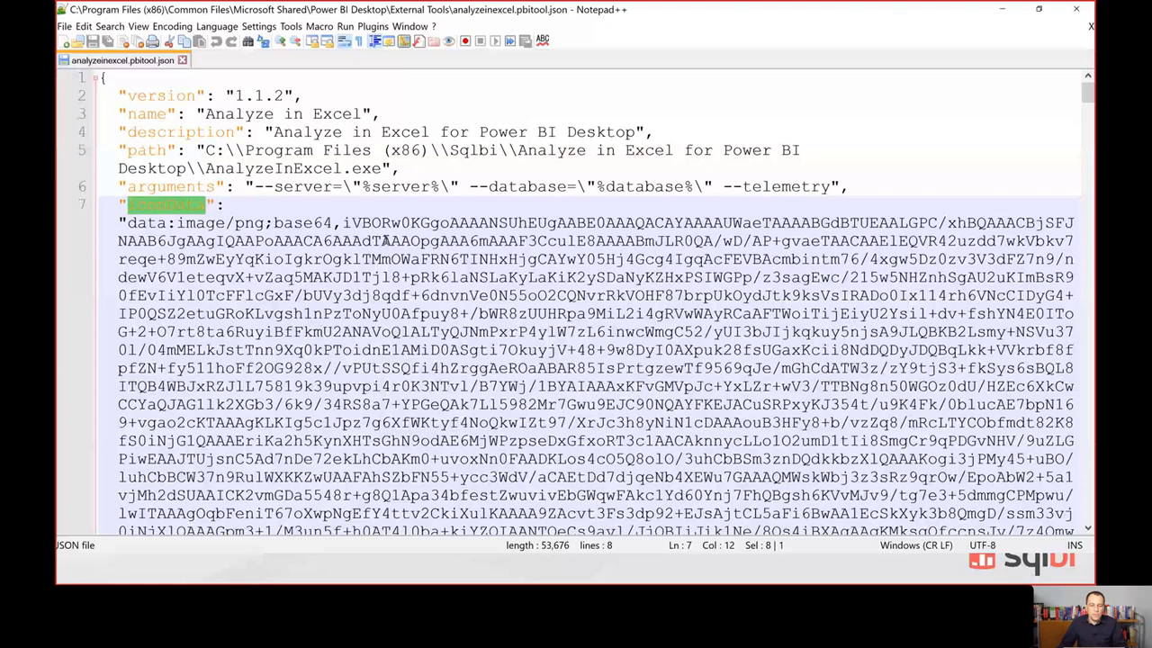
Deselect the iconData text in analyzeinexcel.pbitool.json and cycle through the open windows.
{"action": "left_click", "coordinate": [518, 197]}
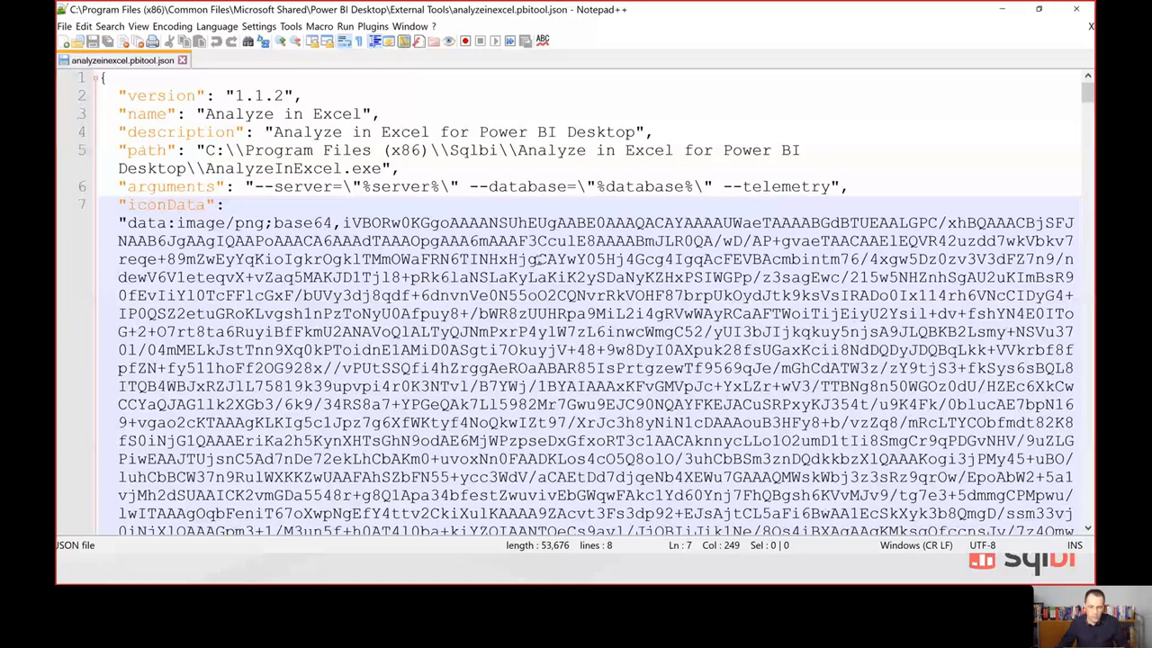
{"action": "key", "text": "alt+Tab"}
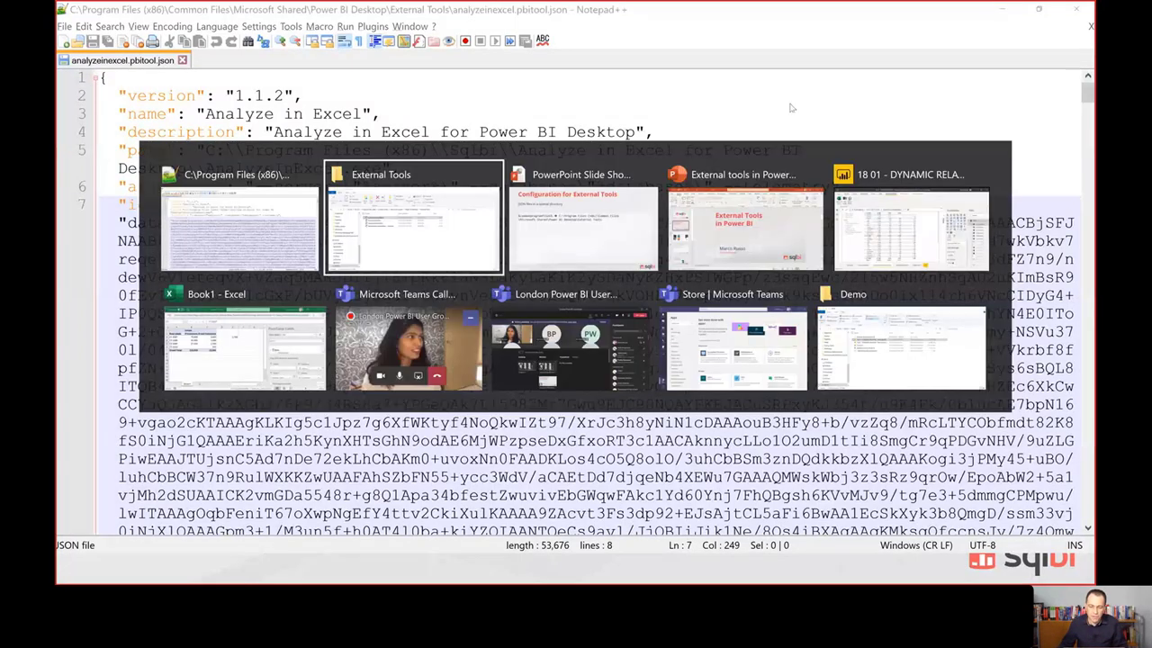
{"action": "key", "text": "alt+shift+Tab"}
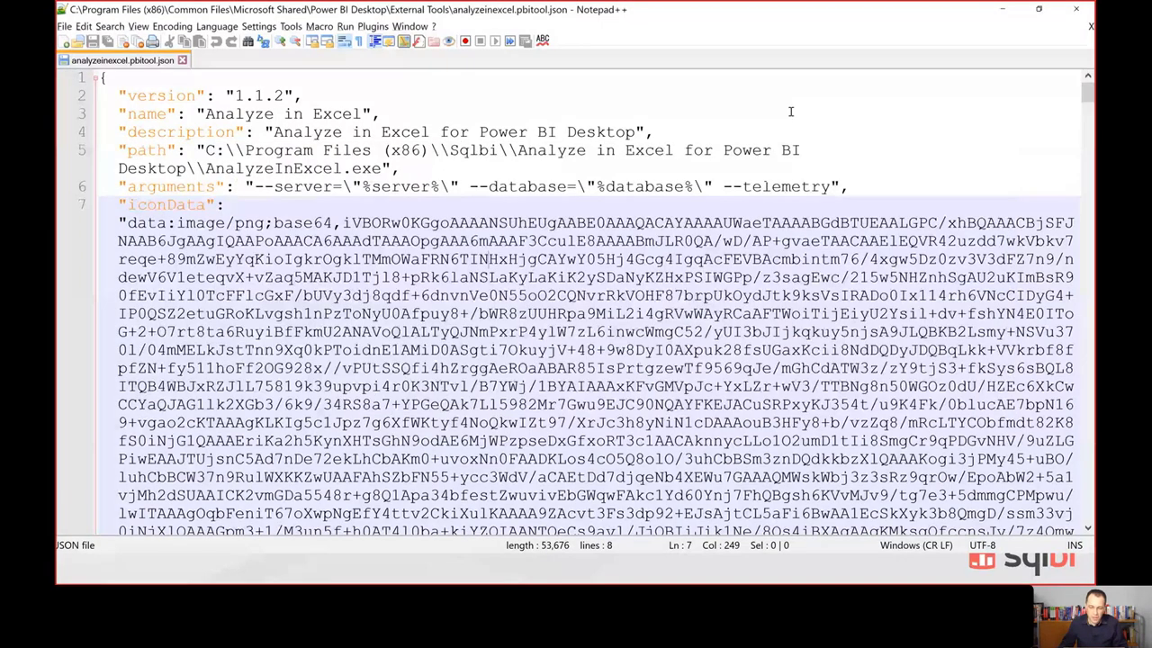
Minimize the Teams meeting windows to present the Configuration for External Tools slide.
{"action": "key", "text": "alt+Tab"}
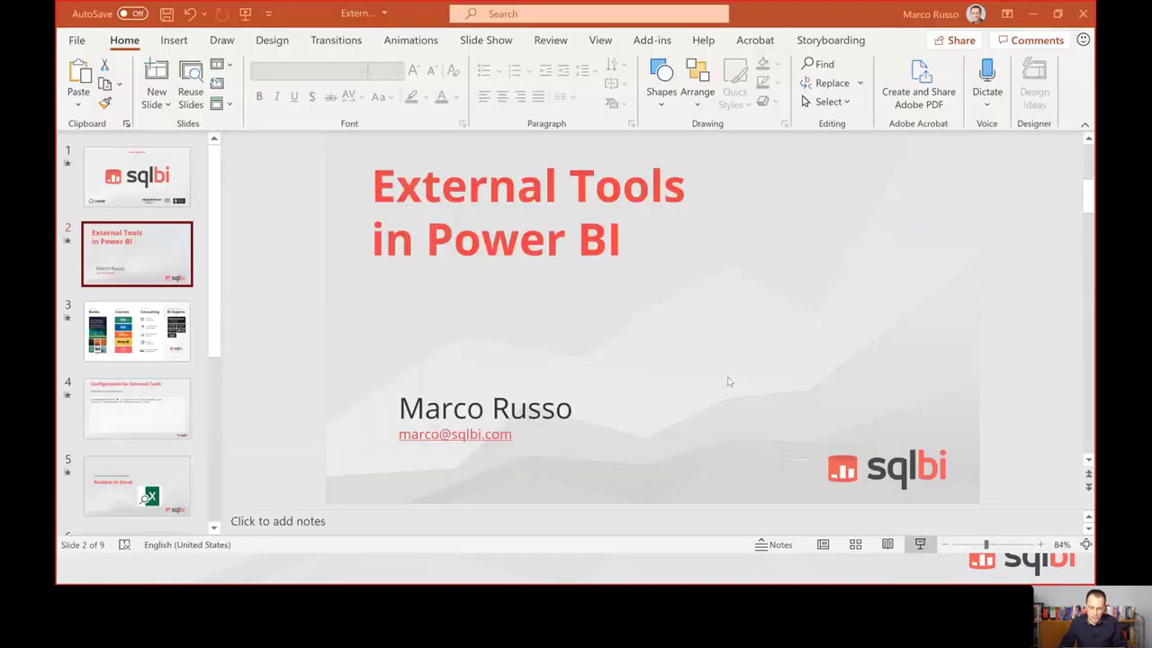
{"action": "key", "text": "alt+Tab"}
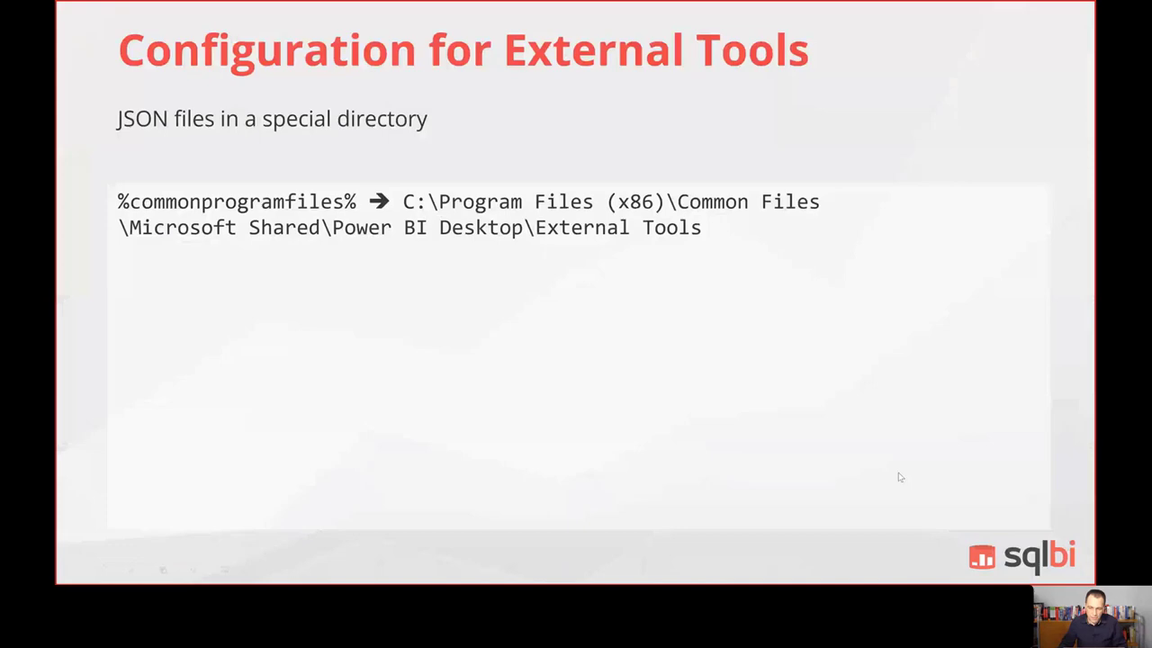
{"action": "key", "text": "alt+Tab"}
{"action": "key", "text": "alt+Tab"}
{"action": "key", "text": "alt+Tab"}
{"action": "key", "text": "alt+Tab"}
{"action": "key", "text": "alt+Tab"}
{"action": "key", "text": "alt+Tab"}
{"action": "key", "text": "alt+Tab"}
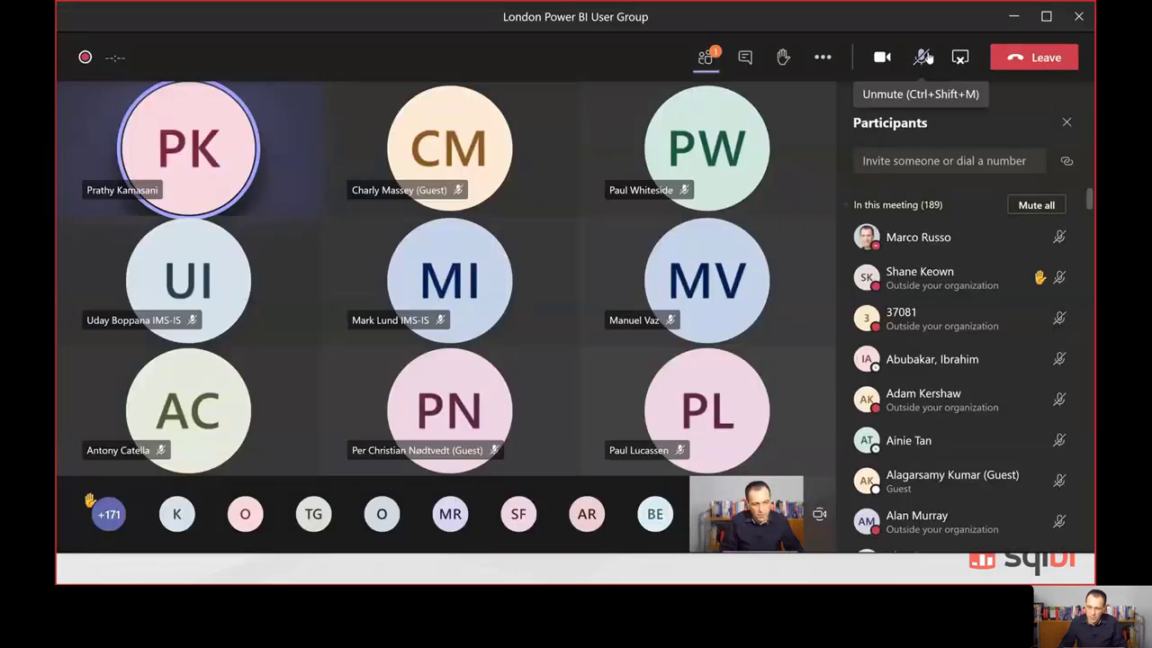
{"action": "left_click", "coordinate": [1015, 18]}
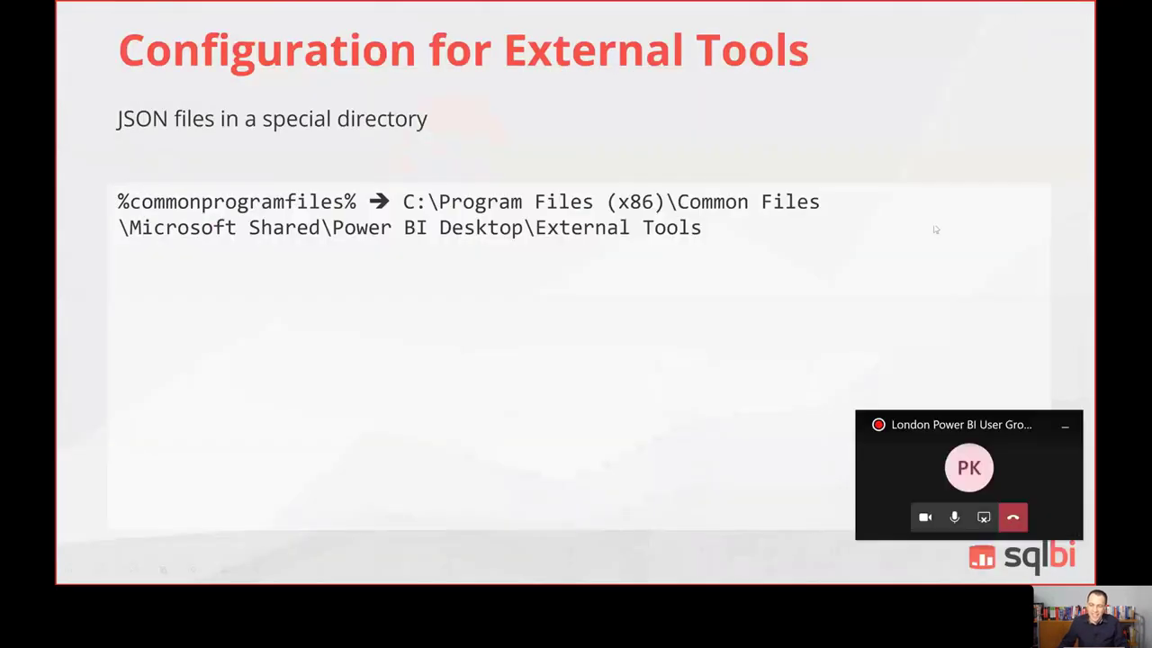
{"action": "left_click", "coordinate": [1066, 425]}
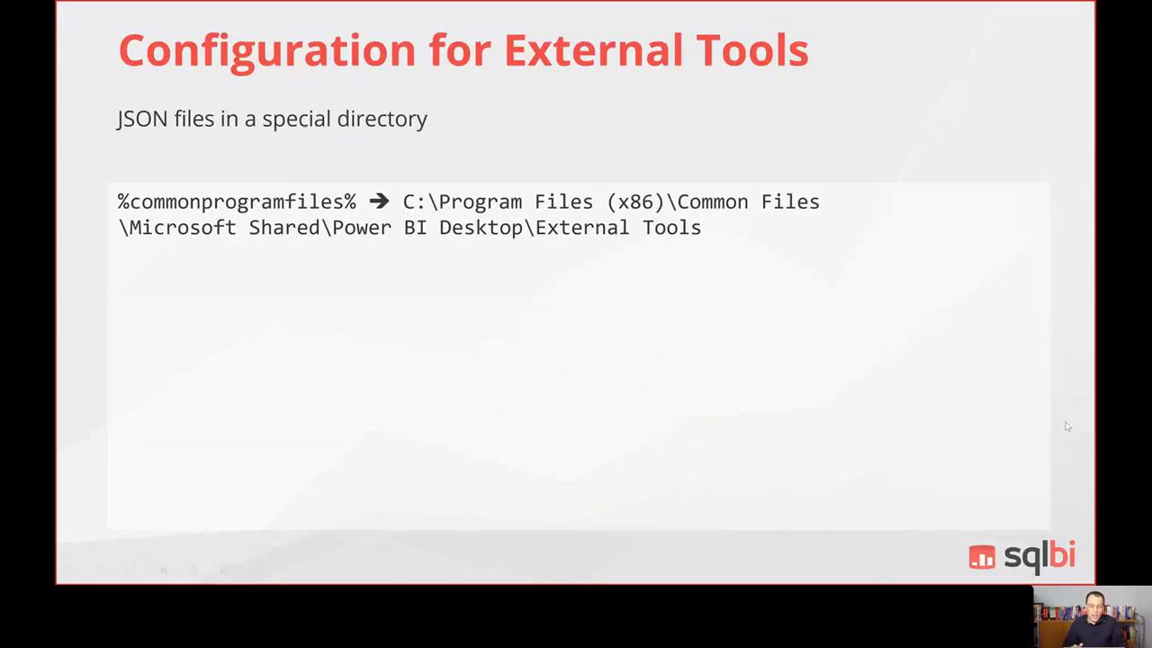
{"action": "key", "text": "alt+Tab"}
{"action": "key", "text": "alt+Tab"}
{"action": "key", "text": "alt+Tab"}
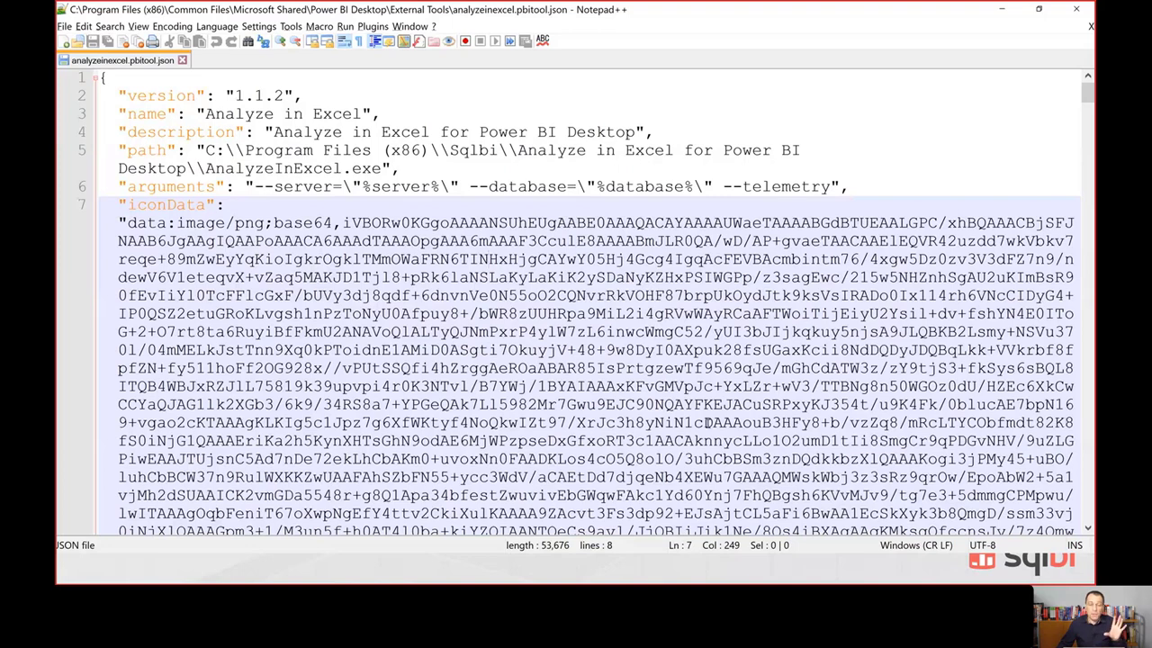
Highlight the iconData property on line 7 of the JSON file, then switch away.
{"action": "double_click", "coordinate": [178, 207]}
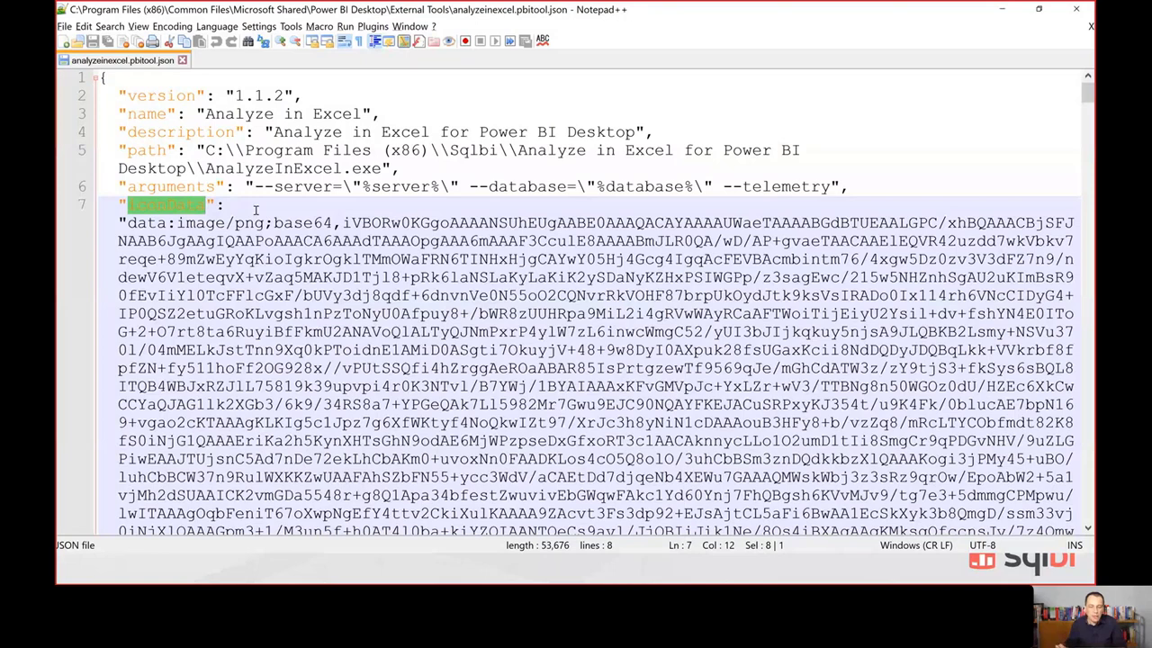
{"action": "key", "text": "alt+Tab"}
{"action": "key", "text": "alt+Tab"}
{"action": "key", "text": "alt+Tab"}
{"action": "key", "text": "alt+Tab"}
{"action": "key", "text": "alt+Tab"}
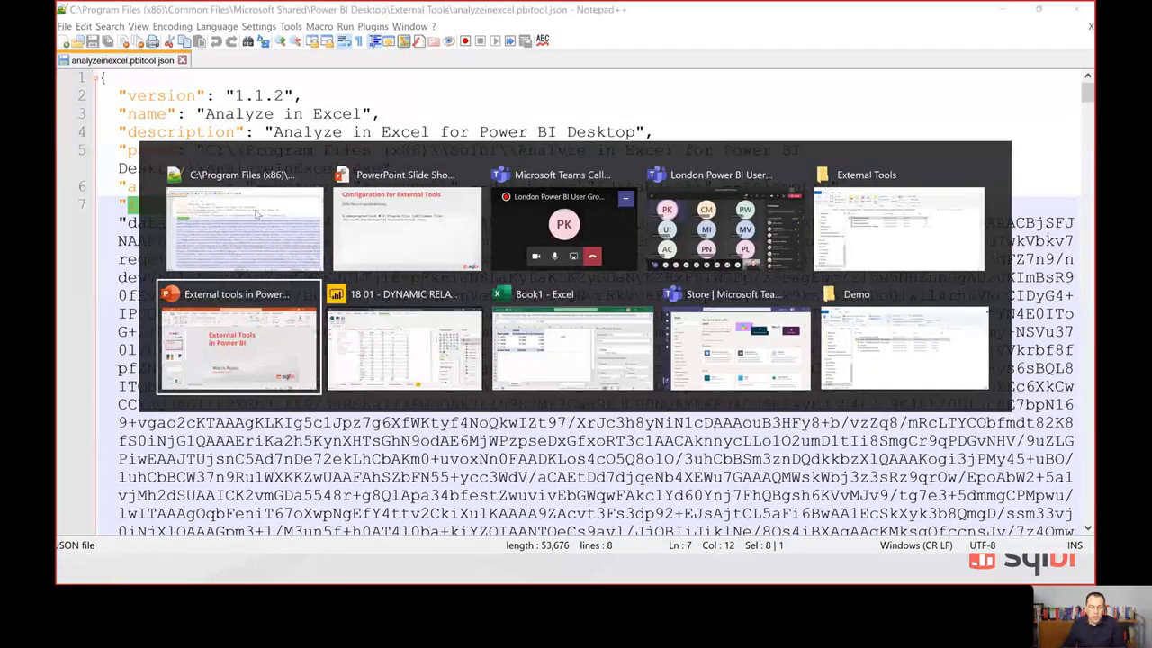
{"action": "key", "text": "alt+Tab"}
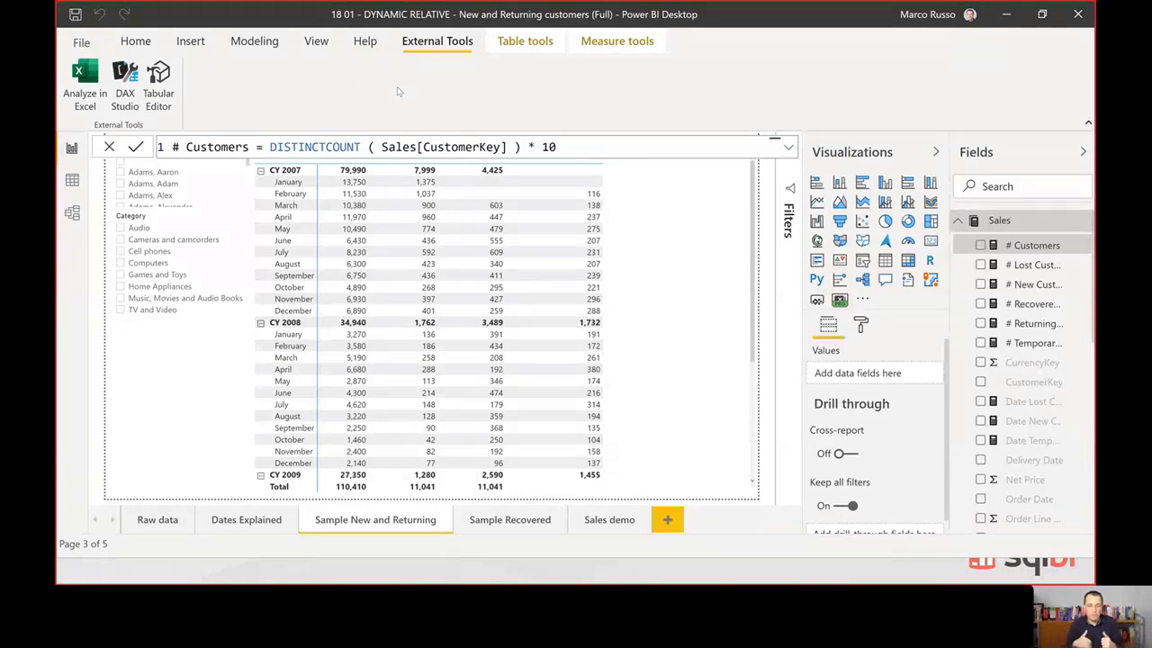
Glance at other open windows and return to the Power BI report's External Tools ribbon.
{"action": "key", "text": "alt+Tab"}
{"action": "key", "text": "alt+Tab"}
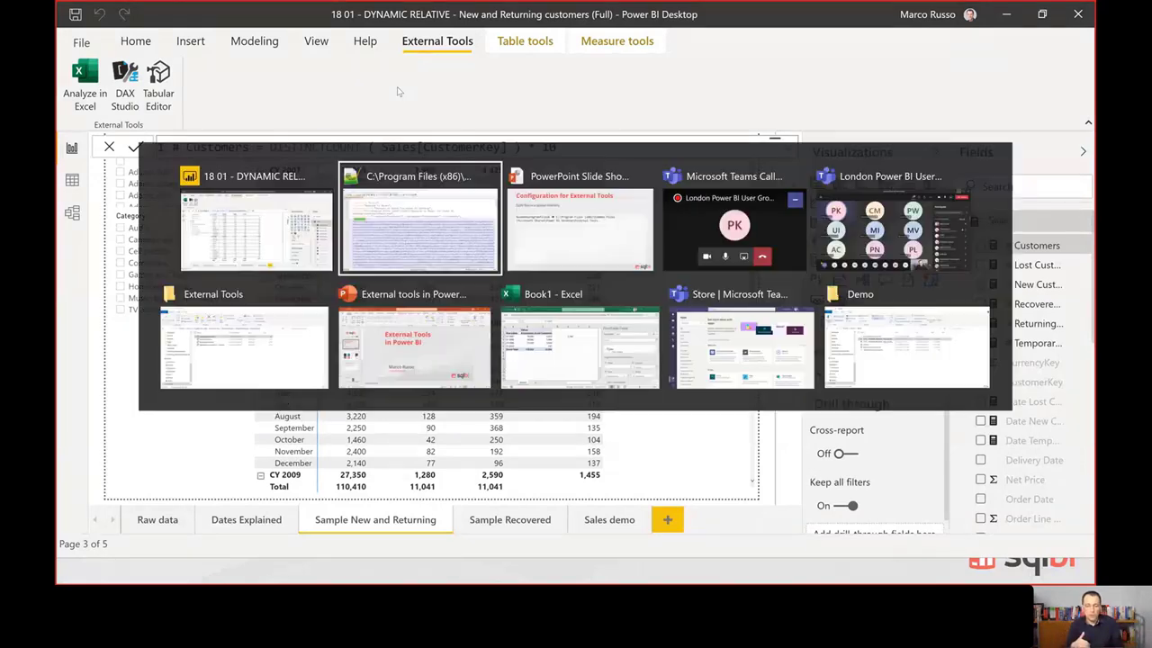
{"action": "key", "text": "alt+shift+Tab"}
{"action": "key", "text": "alt+shift+Tab"}
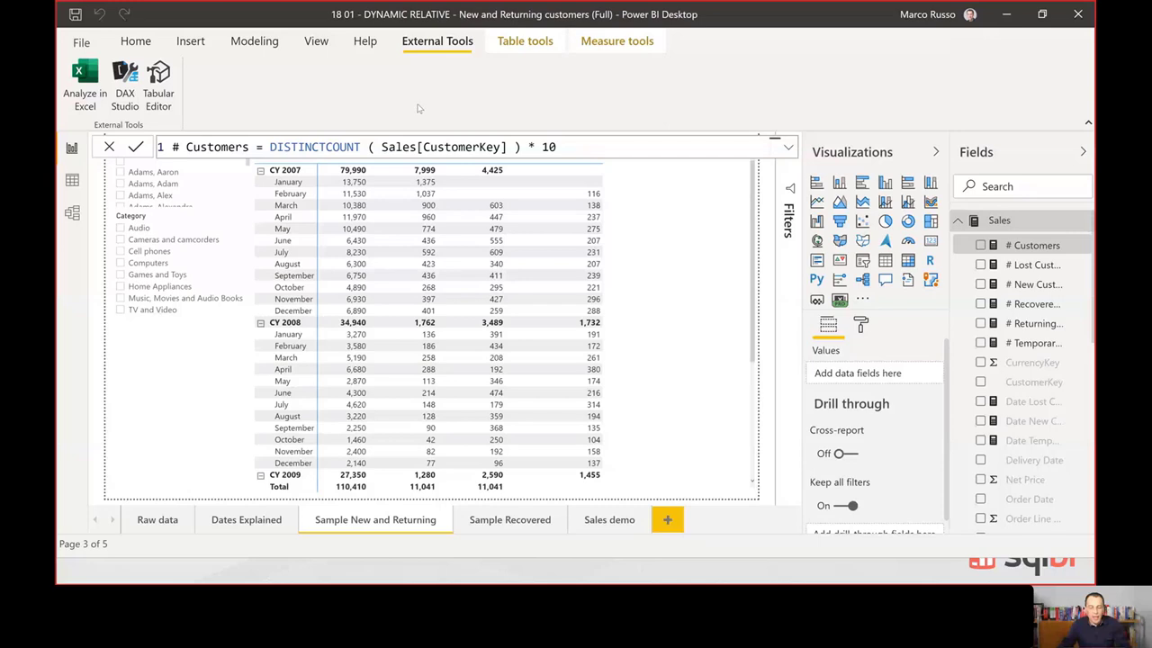
{"action": "key", "text": "alt+Tab"}
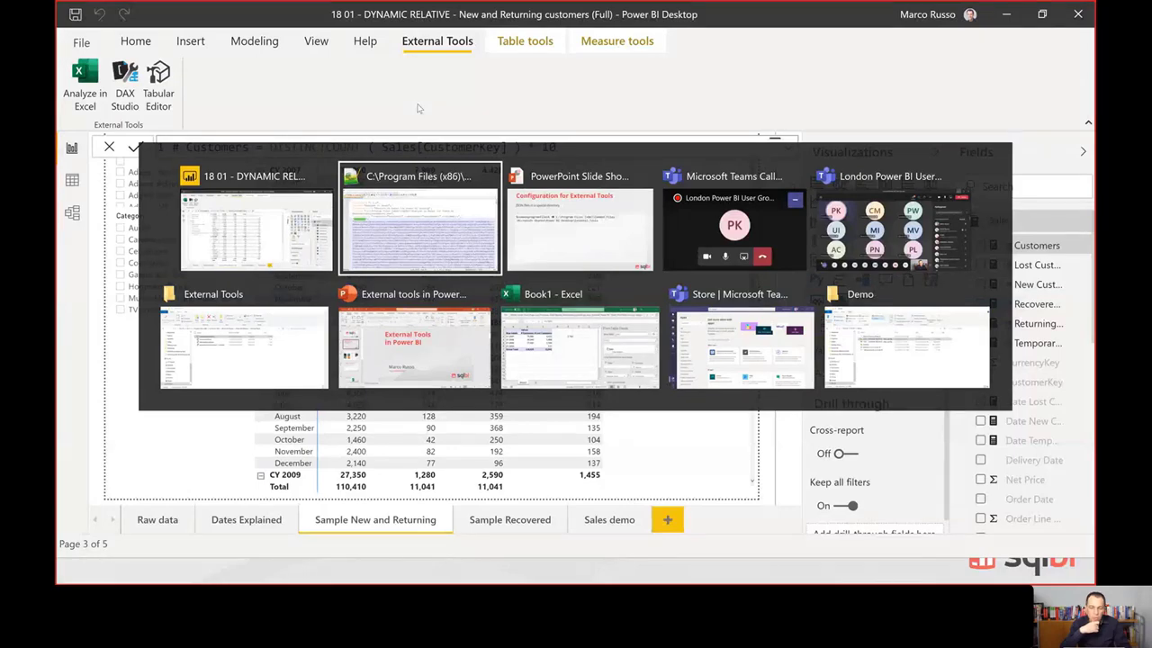
{"action": "key", "text": "alt+shift+Tab"}
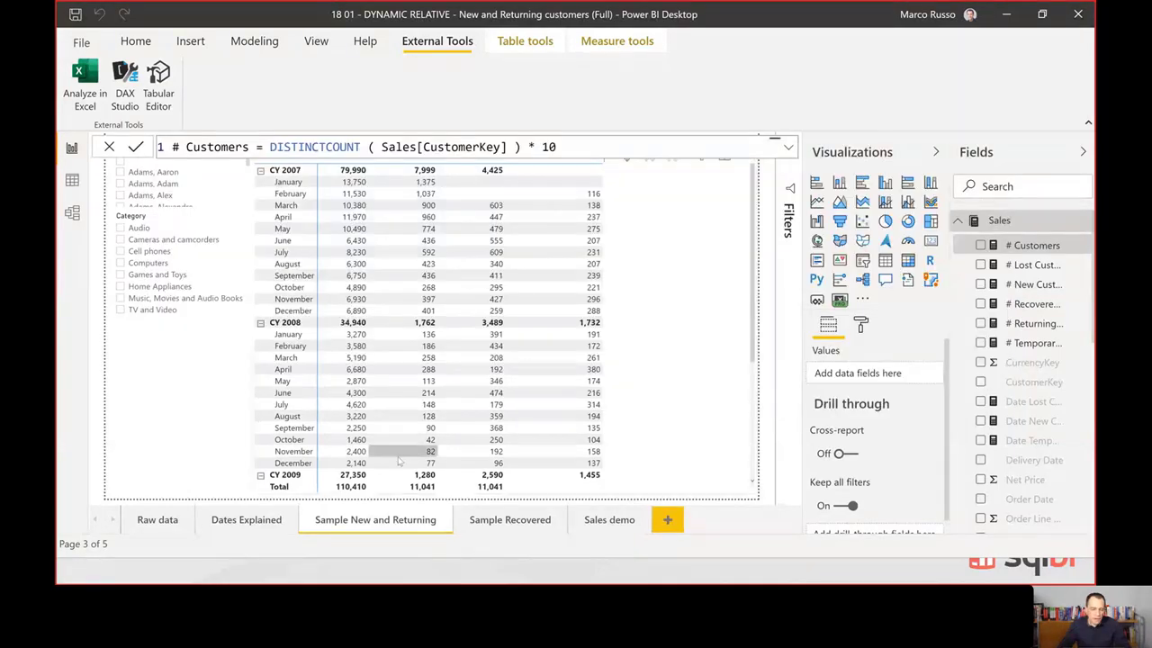
Launch Edge from Start and search for 'microsoft power bi external tools blog'.
{"action": "key", "text": "super"}
{"action": "key", "text": "super"}
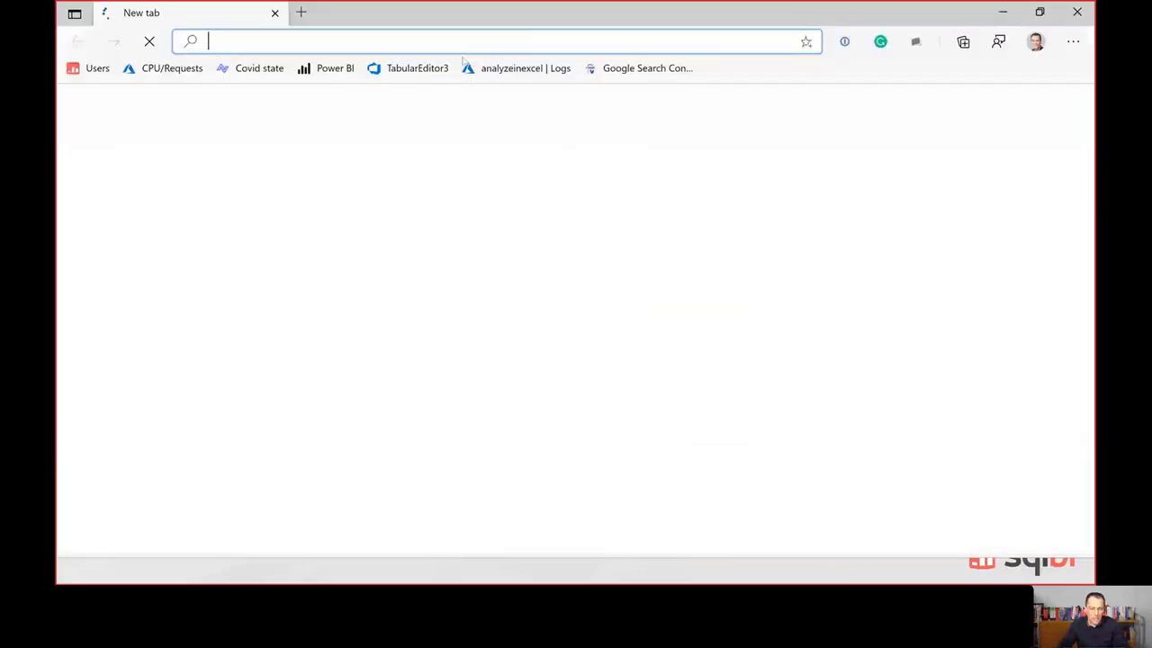
{"action": "type", "text": "micr"}
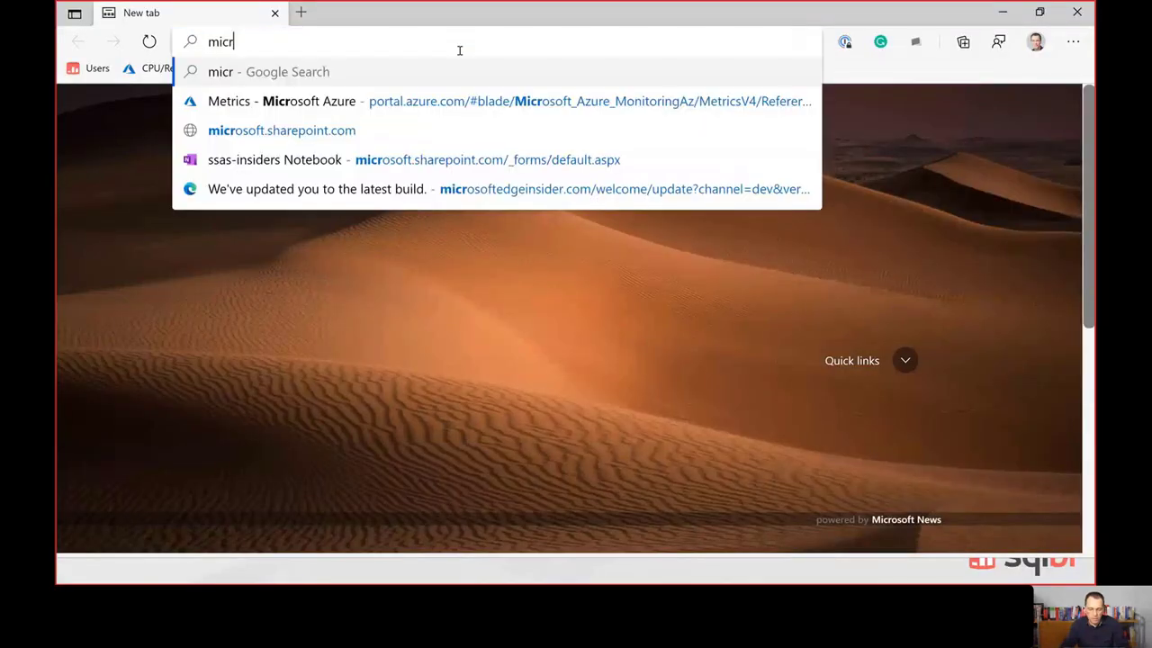
{"action": "type", "text": "osoft power"}
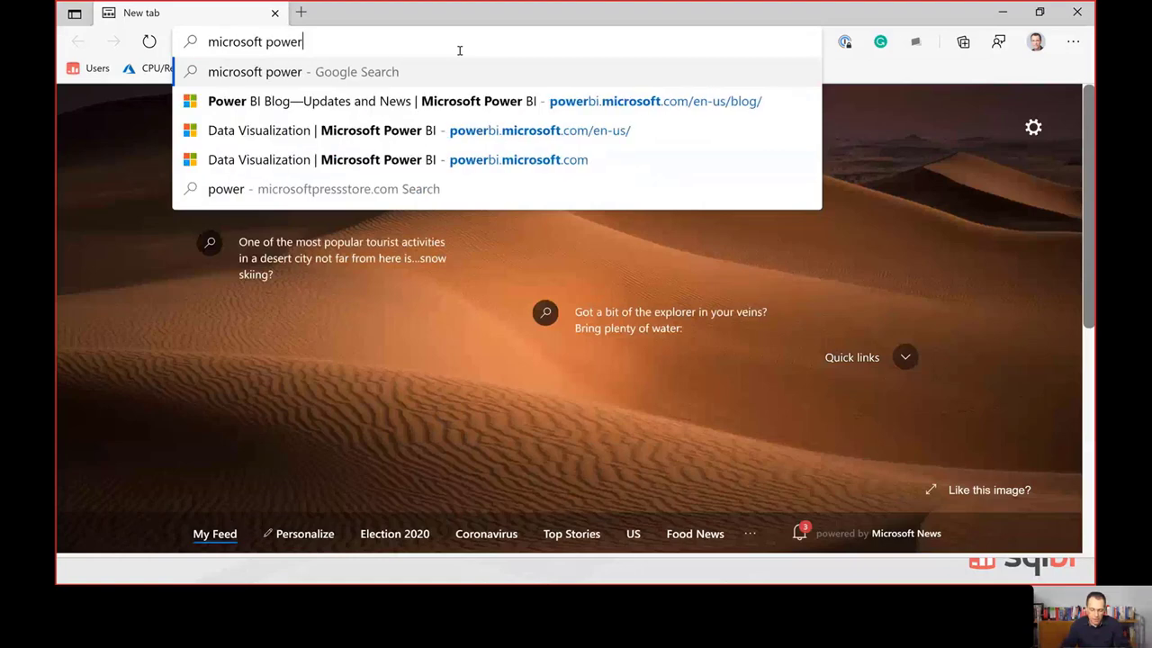
{"action": "type", "text": " bi external "}
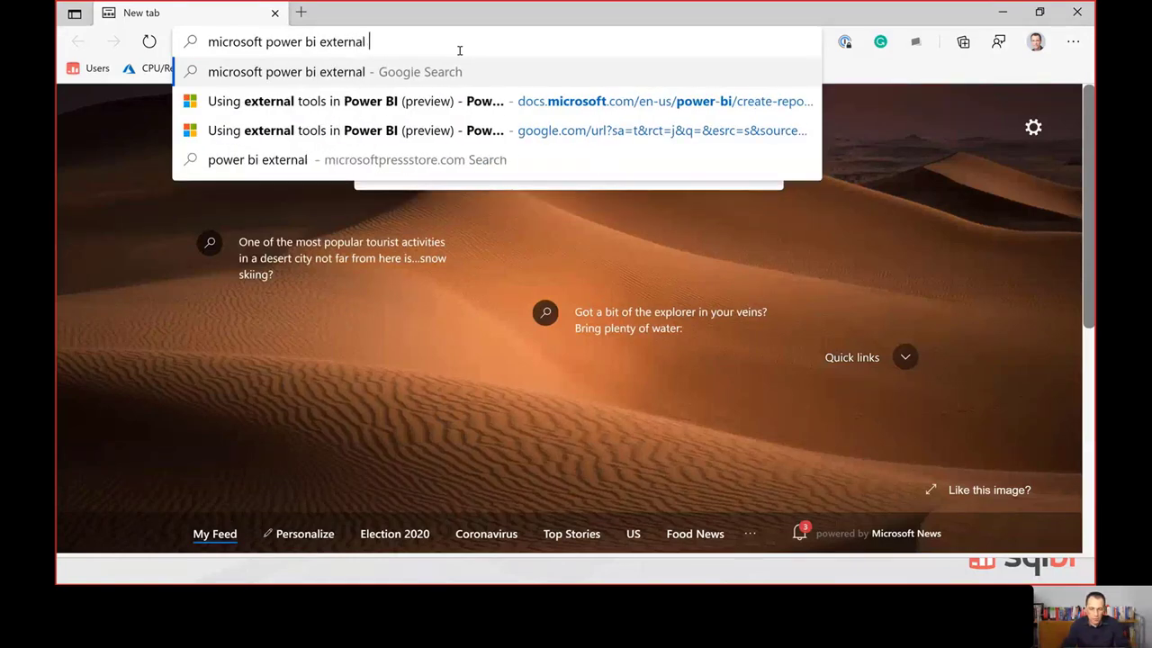
{"action": "type", "text": "tools blog"}
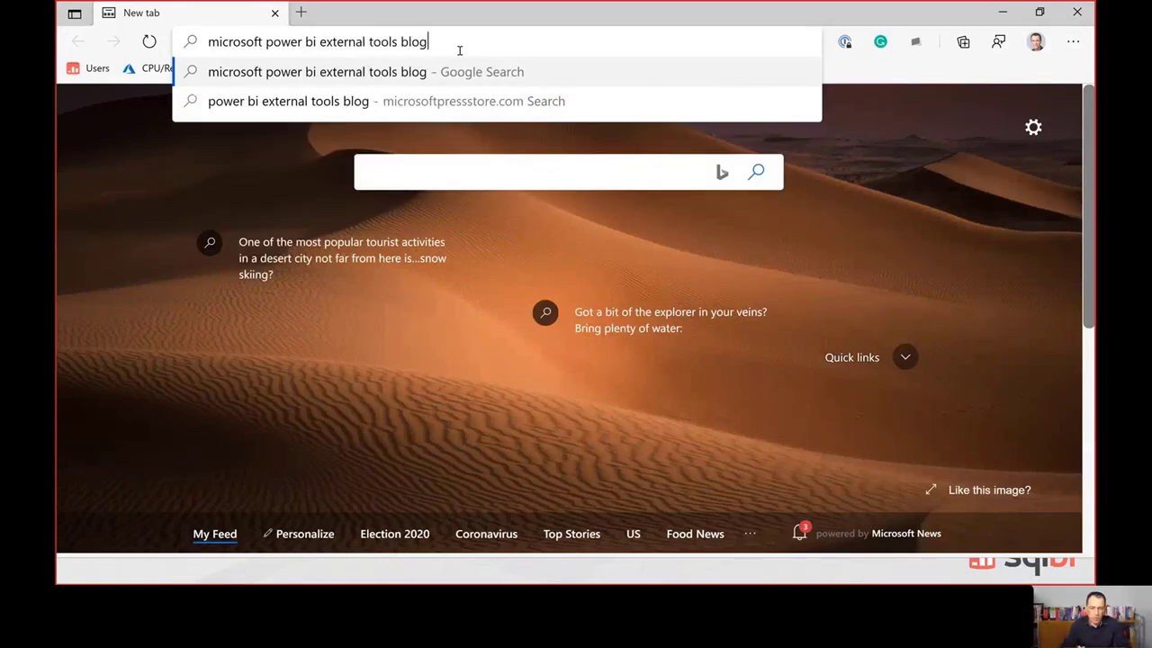
{"action": "key", "text": "Return"}
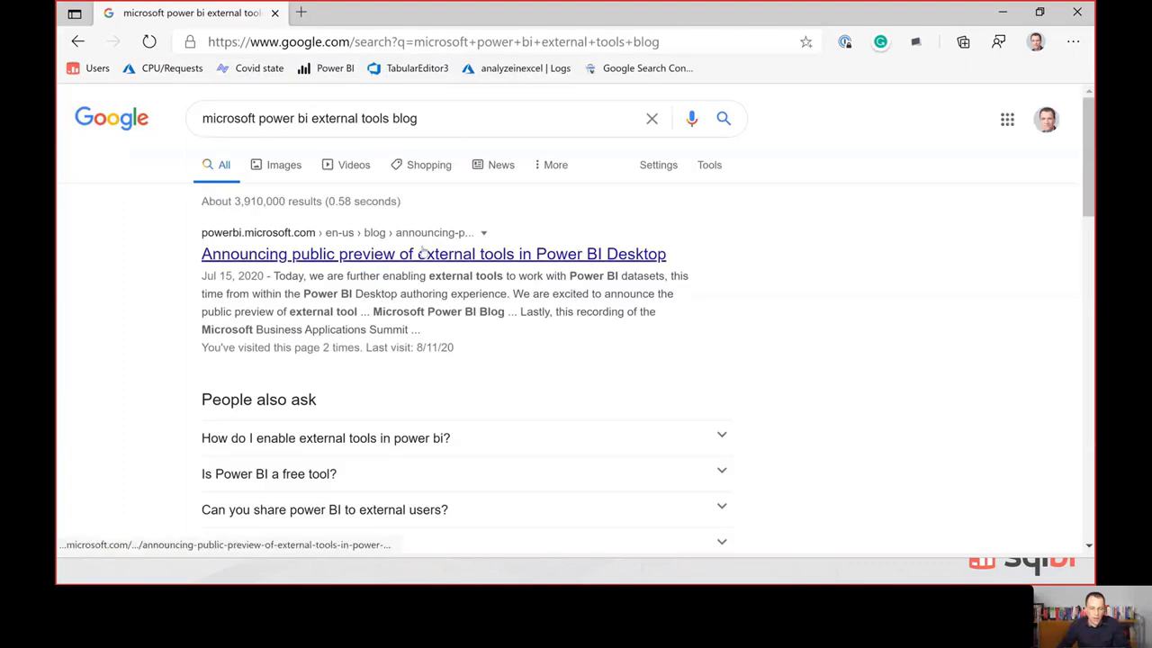
Open the first blog post result and search it for 'program files'.
{"action": "left_click", "coordinate": [423, 253]}
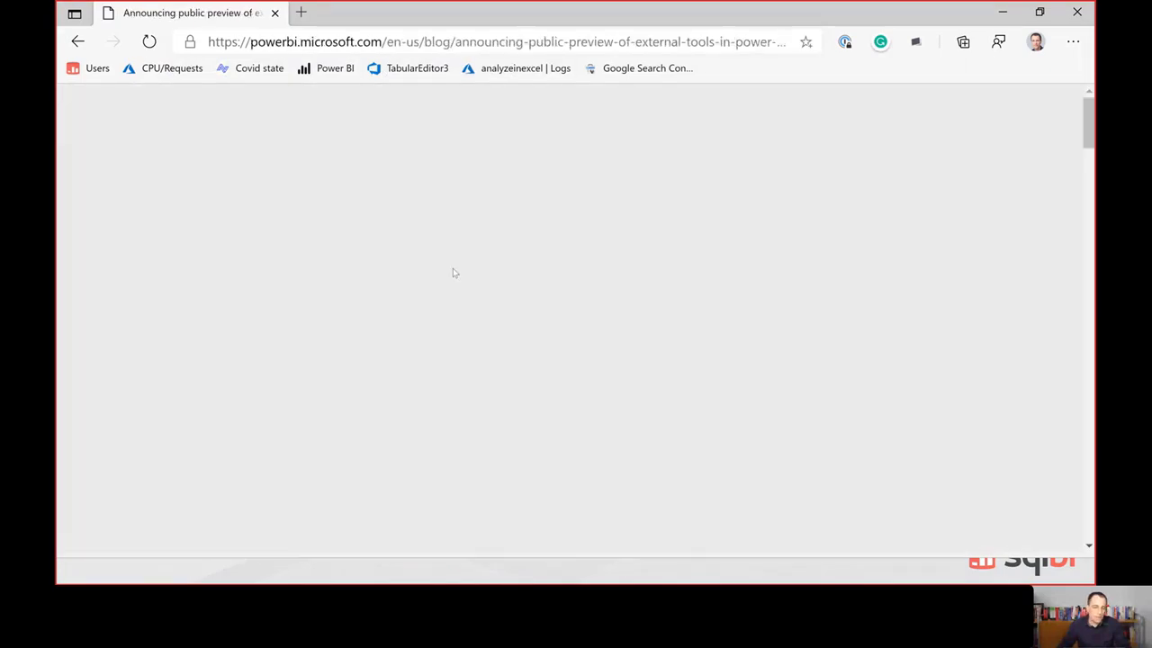
{"action": "key", "text": "ctrl+f"}
{"action": "type", "text": "p"}
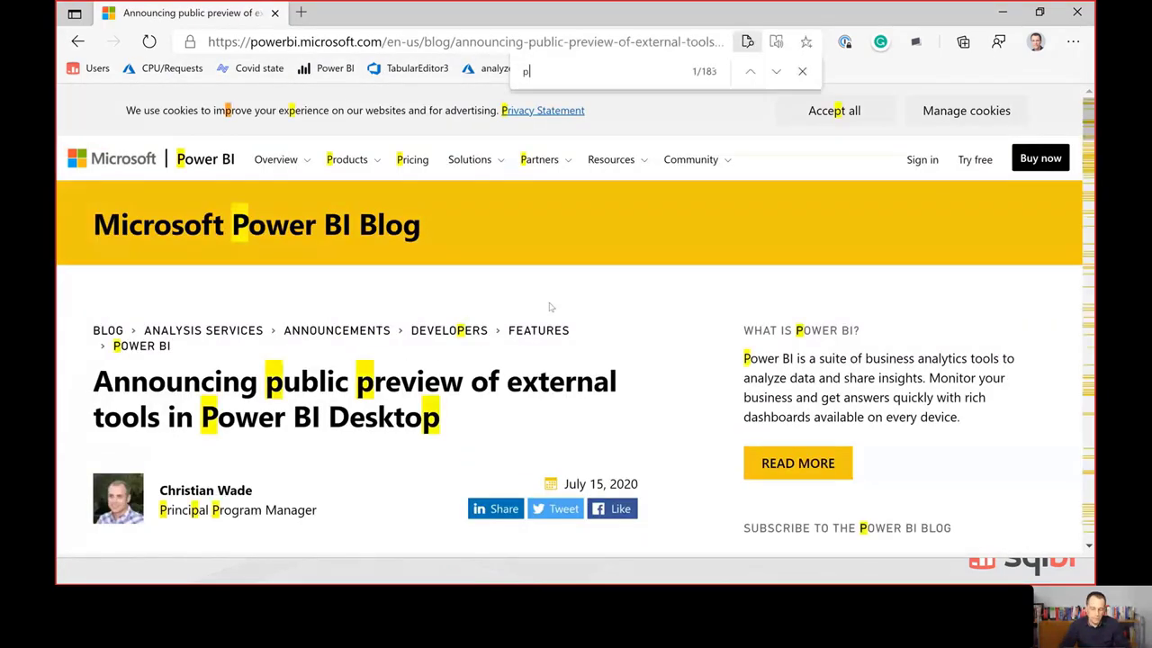
{"action": "type", "text": "rogram files"}
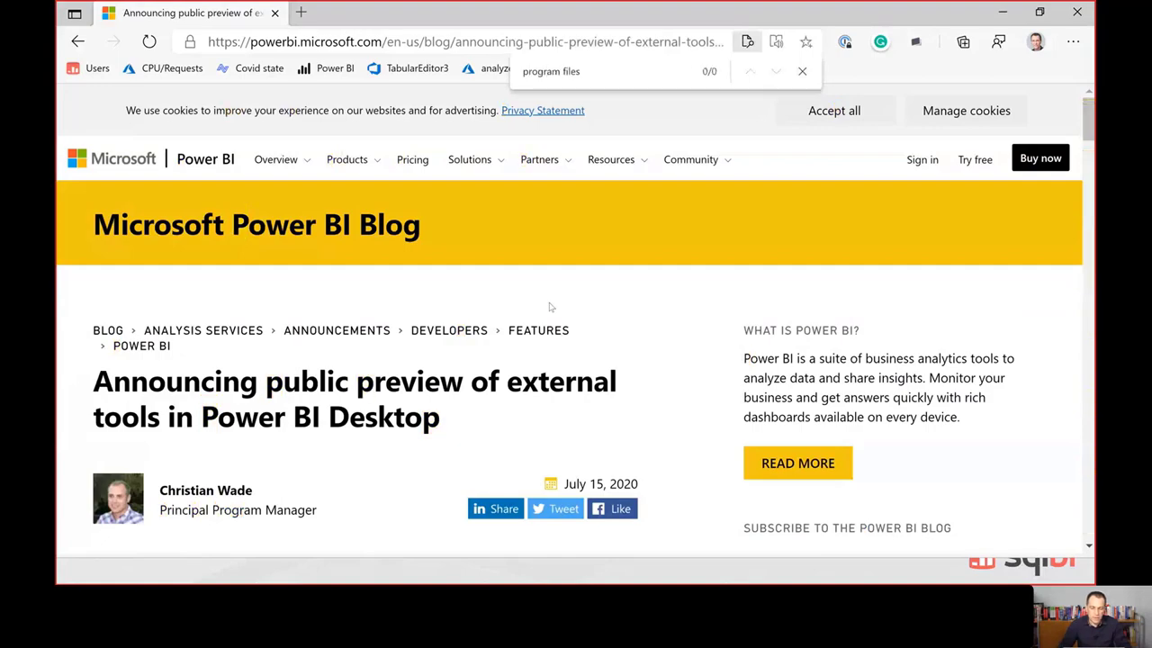
{"action": "scroll", "coordinate": [676, 399], "scroll_direction": "down", "scroll_amount": 15}
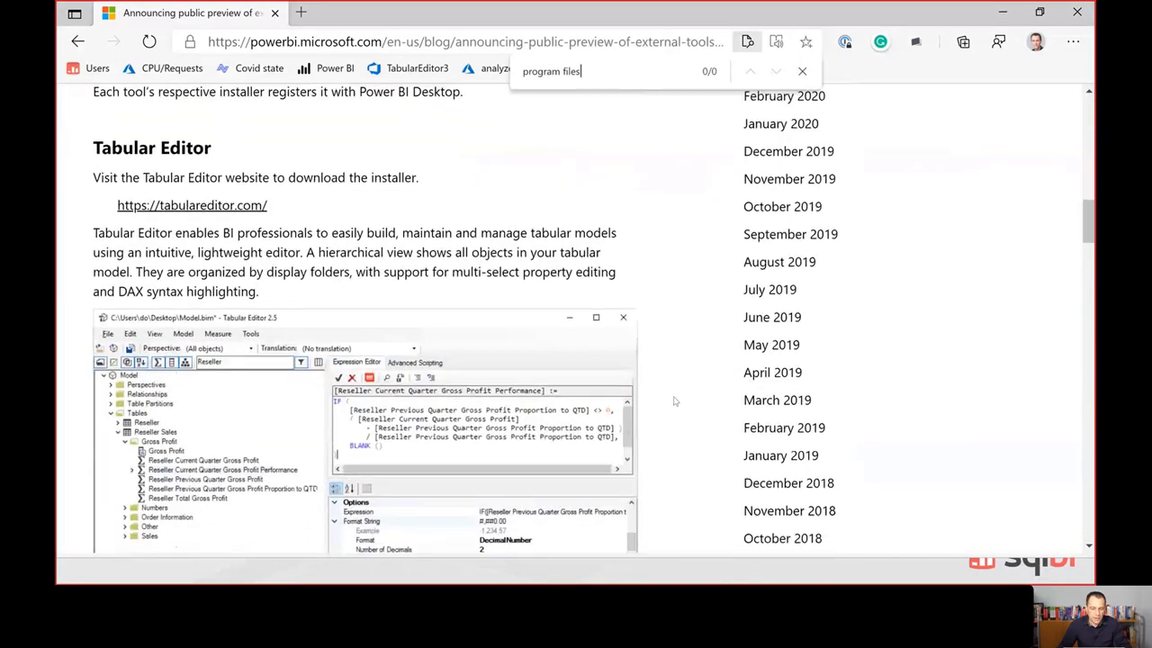
{"action": "scroll", "coordinate": [666, 402], "scroll_direction": "up", "scroll_amount": 2}
{"action": "scroll", "coordinate": [665, 402], "scroll_direction": "down", "scroll_amount": 6}
Browse the External tools blog tag page, then return to the Google results.
{"action": "left_click", "coordinate": [77, 41]}
{"action": "scroll", "coordinate": [404, 300], "scroll_direction": "down", "scroll_amount": 3}
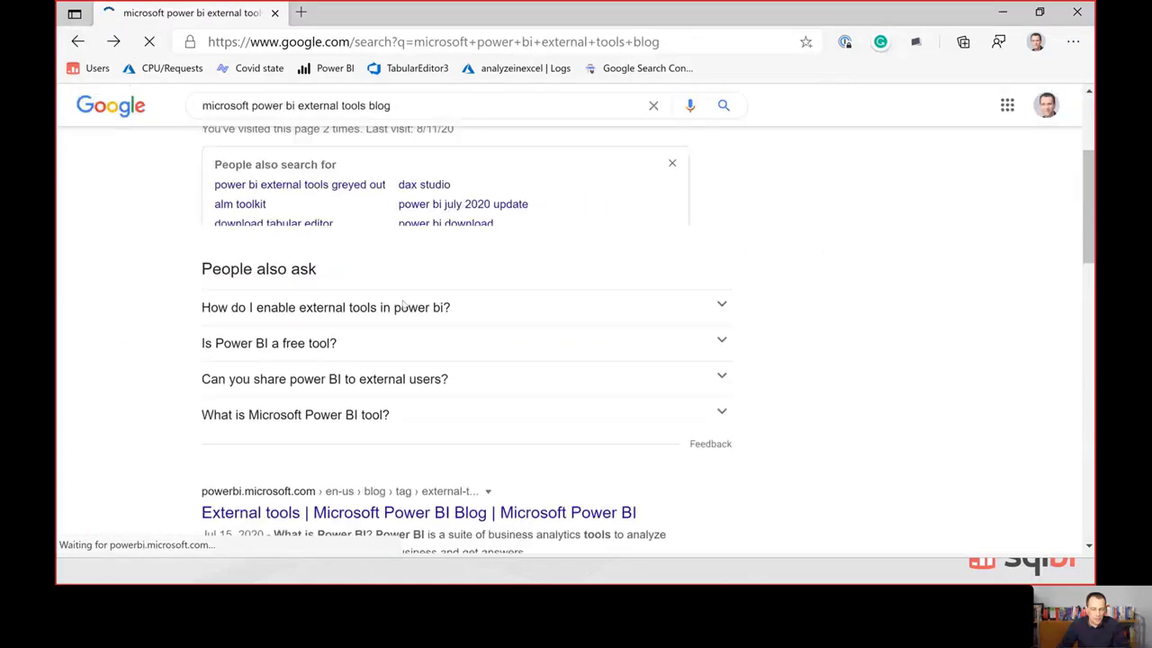
{"action": "left_click", "coordinate": [422, 394]}
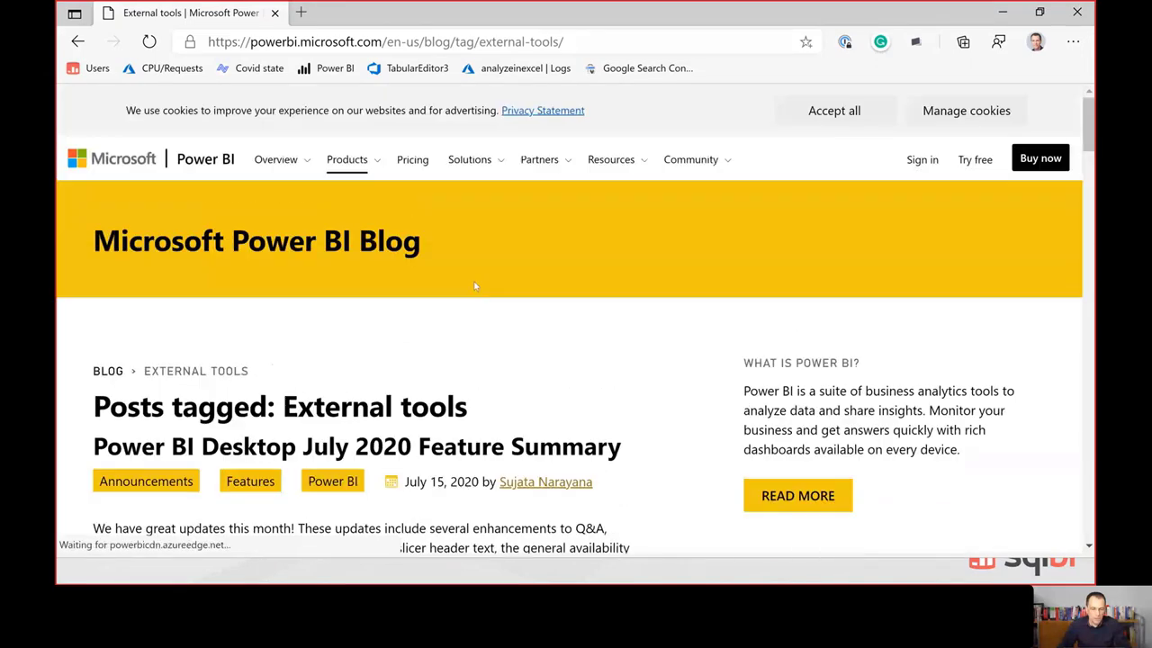
{"action": "scroll", "coordinate": [468, 362], "scroll_direction": "down", "scroll_amount": 3}
{"action": "scroll", "coordinate": [468, 362], "scroll_direction": "down", "scroll_amount": 3}
{"action": "scroll", "coordinate": [468, 363], "scroll_direction": "up", "scroll_amount": 2}
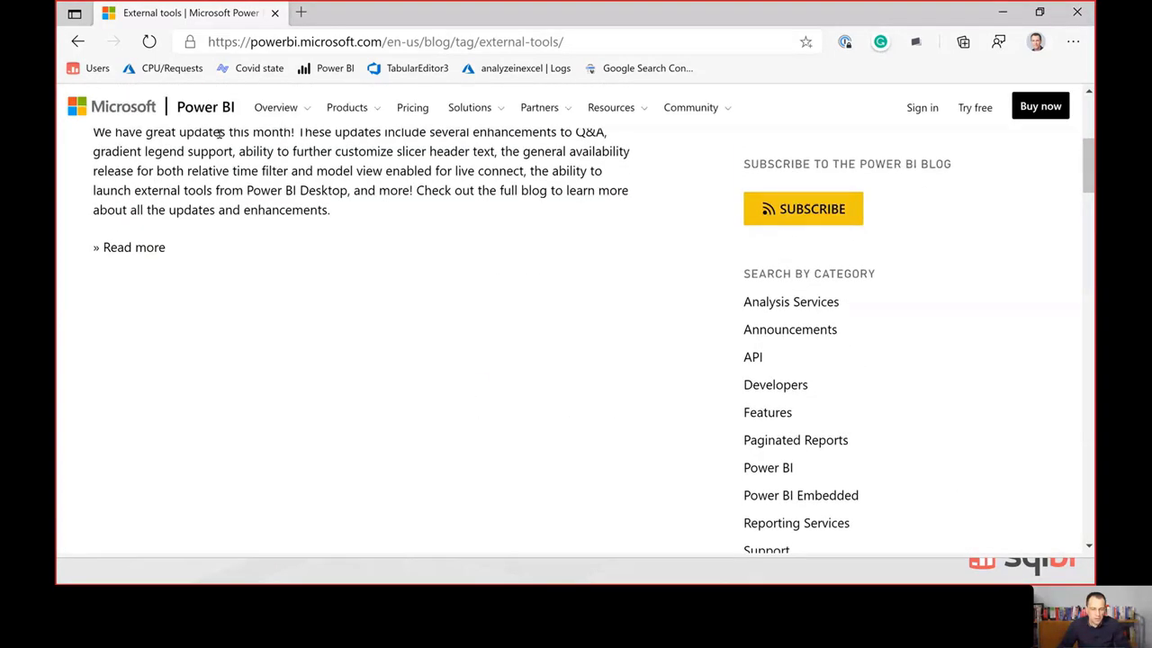
{"action": "scroll", "coordinate": [416, 288], "scroll_direction": "down", "scroll_amount": 9}
{"action": "scroll", "coordinate": [291, 239], "scroll_direction": "down", "scroll_amount": 3}
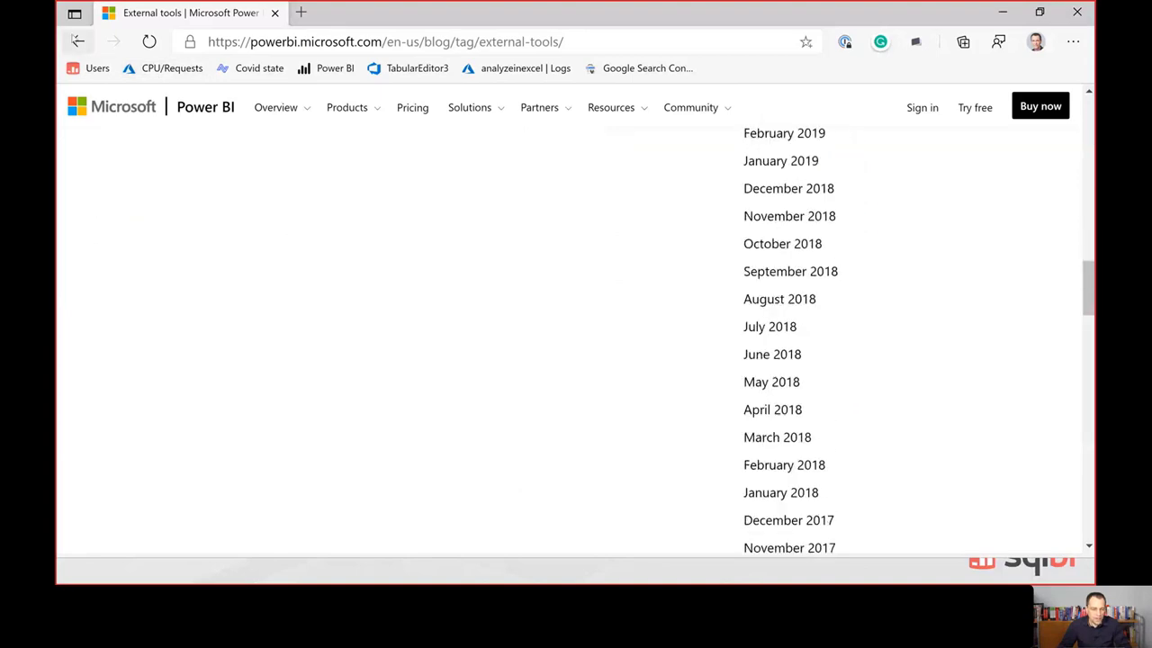
{"action": "left_click", "coordinate": [77, 41]}
Edit the search query, removing 'blog' and adding 'site'.
{"action": "scroll", "coordinate": [480, 312], "scroll_direction": "down", "scroll_amount": 1}
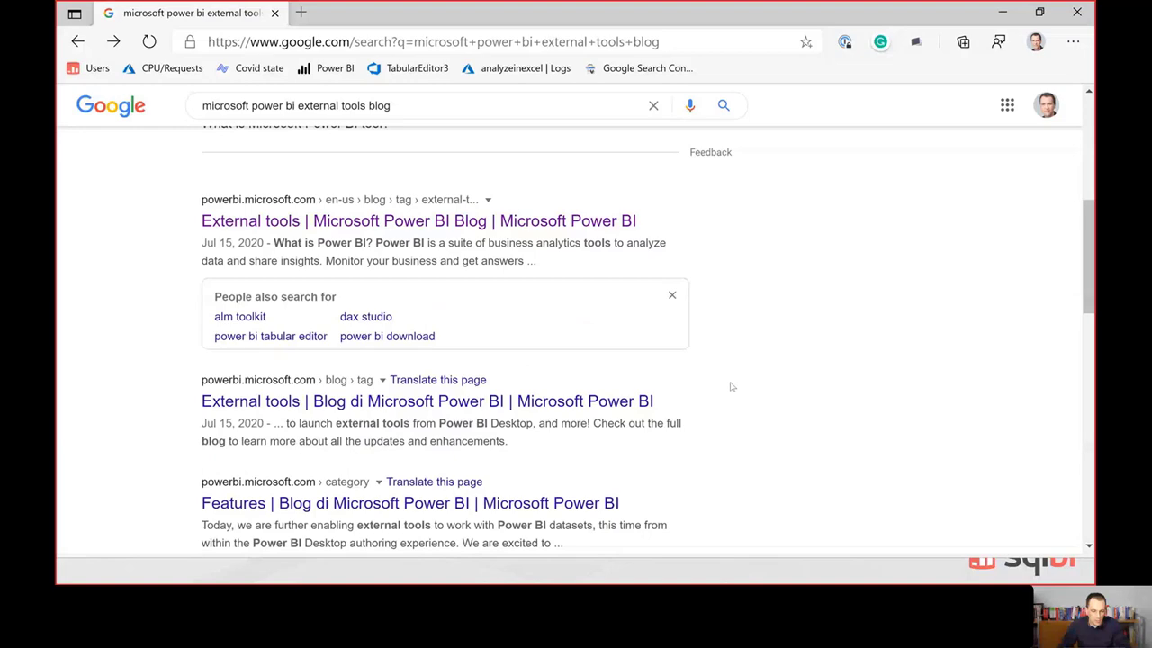
{"action": "scroll", "coordinate": [729, 387], "scroll_direction": "down", "scroll_amount": 2}
{"action": "scroll", "coordinate": [601, 294], "scroll_direction": "up", "scroll_amount": 4}
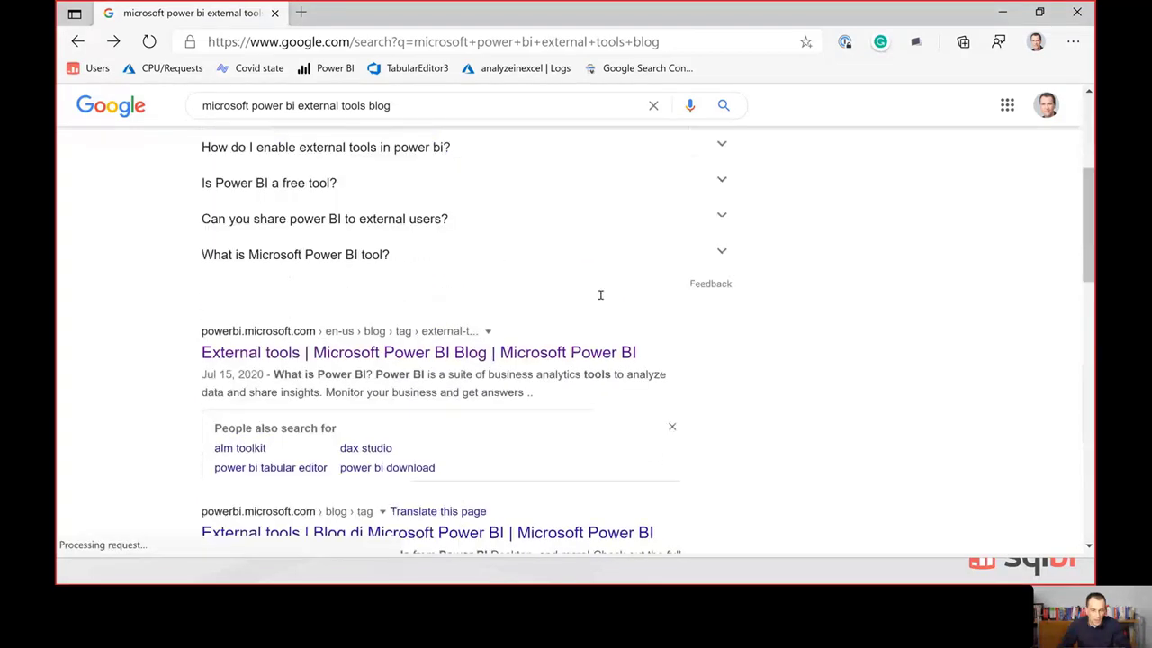
{"action": "scroll", "coordinate": [600, 294], "scroll_direction": "up", "scroll_amount": 3}
{"action": "left_click", "coordinate": [466, 119]}
{"action": "type", "text": "site"}
{"action": "key", "text": "ctrl+Left"}
{"action": "key", "text": "ctrl+shift+Left"}
{"action": "key", "text": "BackSpace"}
Search with site:microsoft.com and open the external tools for Power BI Desktop article.
{"action": "key", "text": "End"}
{"action": "type", "text": ":microsoft.co"}
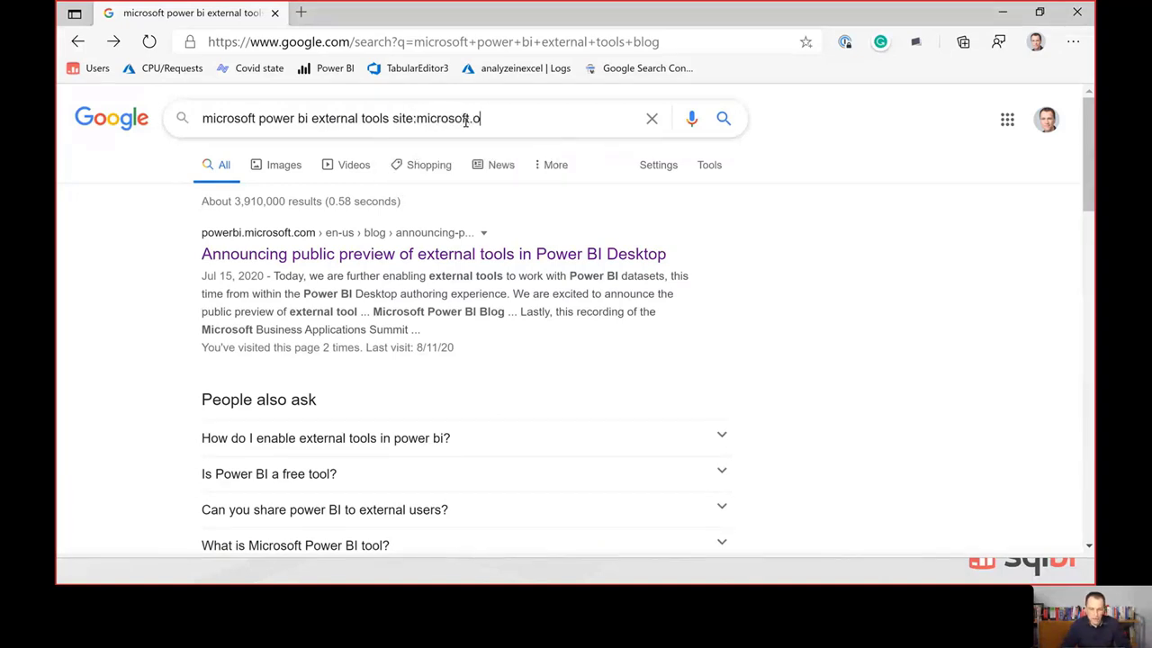
{"action": "type", "text": "m"}
{"action": "key", "text": "Return"}
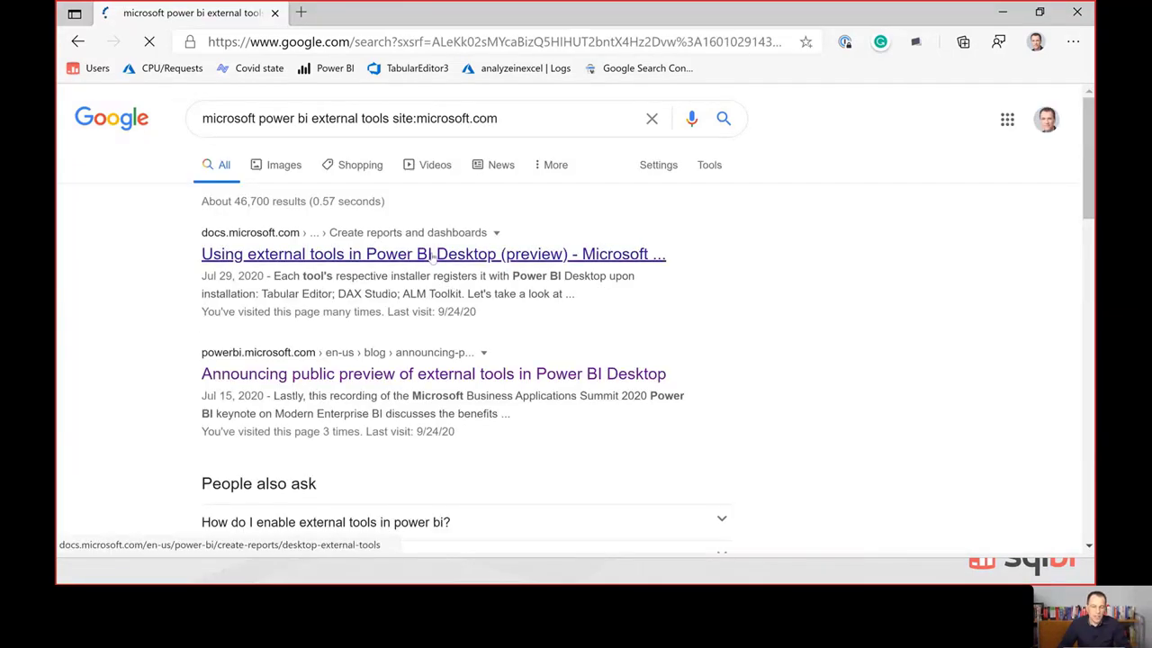
{"action": "left_click", "coordinate": [434, 255]}
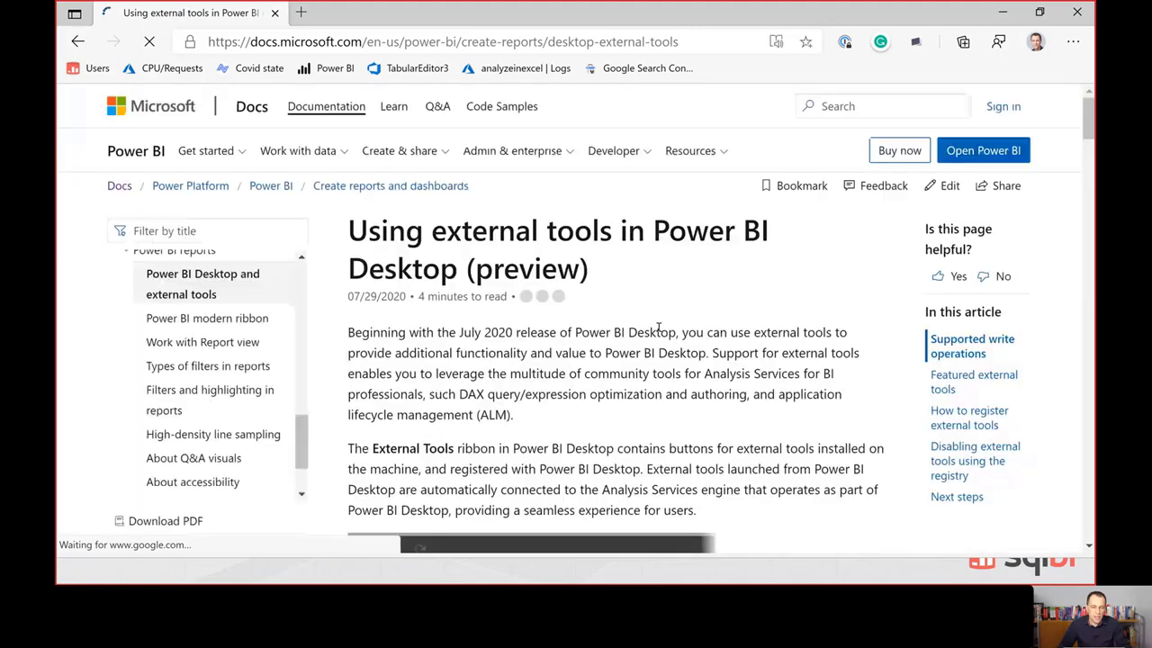
Scroll to 'How to register external tools', then advance the slide show to Analyze in Excel.
{"action": "scroll", "coordinate": [658, 334], "scroll_direction": "down", "scroll_amount": 5}
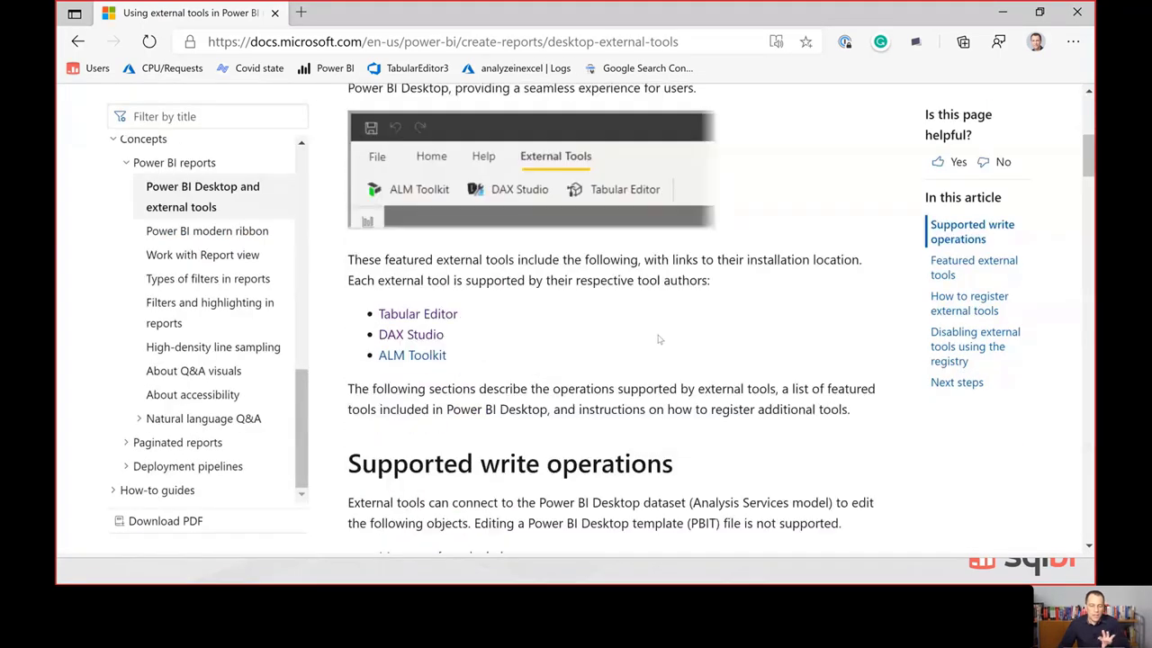
{"action": "scroll", "coordinate": [659, 338], "scroll_direction": "down", "scroll_amount": 4}
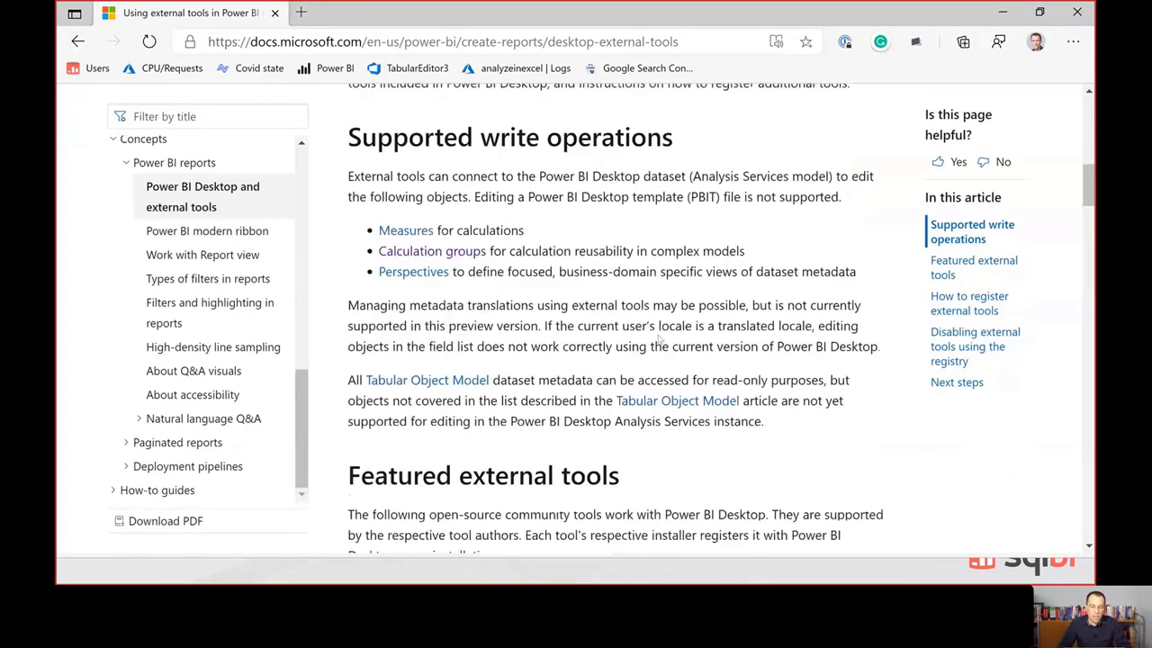
{"action": "scroll", "coordinate": [658, 338], "scroll_direction": "down", "scroll_amount": 7}
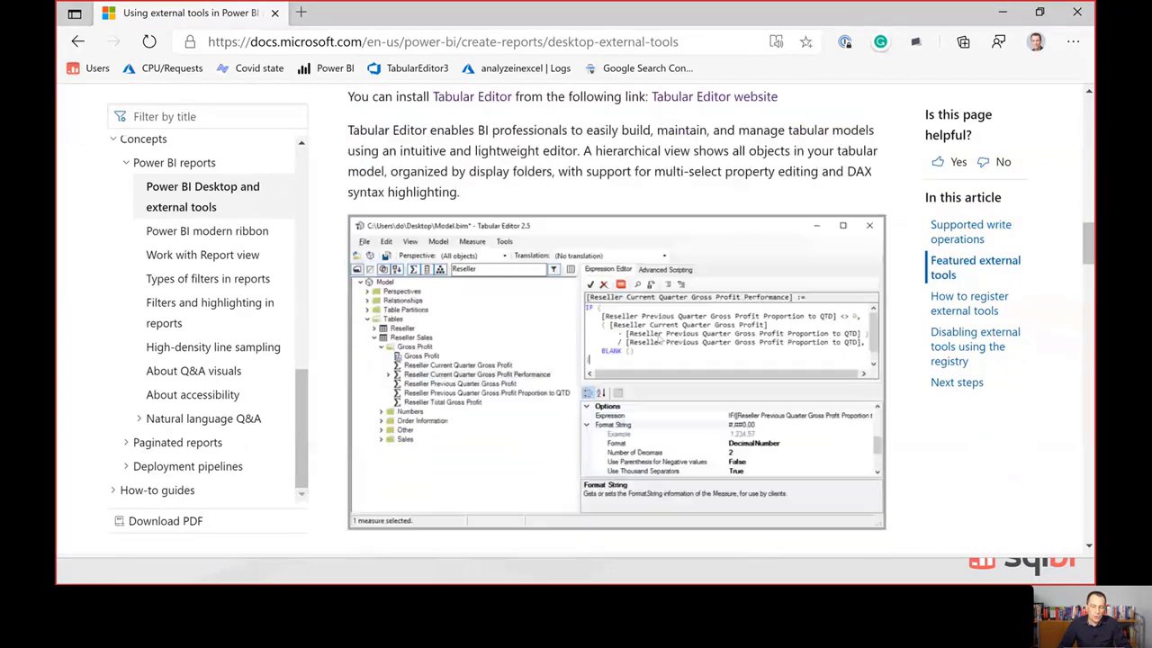
{"action": "scroll", "coordinate": [658, 338], "scroll_direction": "down", "scroll_amount": 5}
{"action": "scroll", "coordinate": [658, 339], "scroll_direction": "down", "scroll_amount": 6}
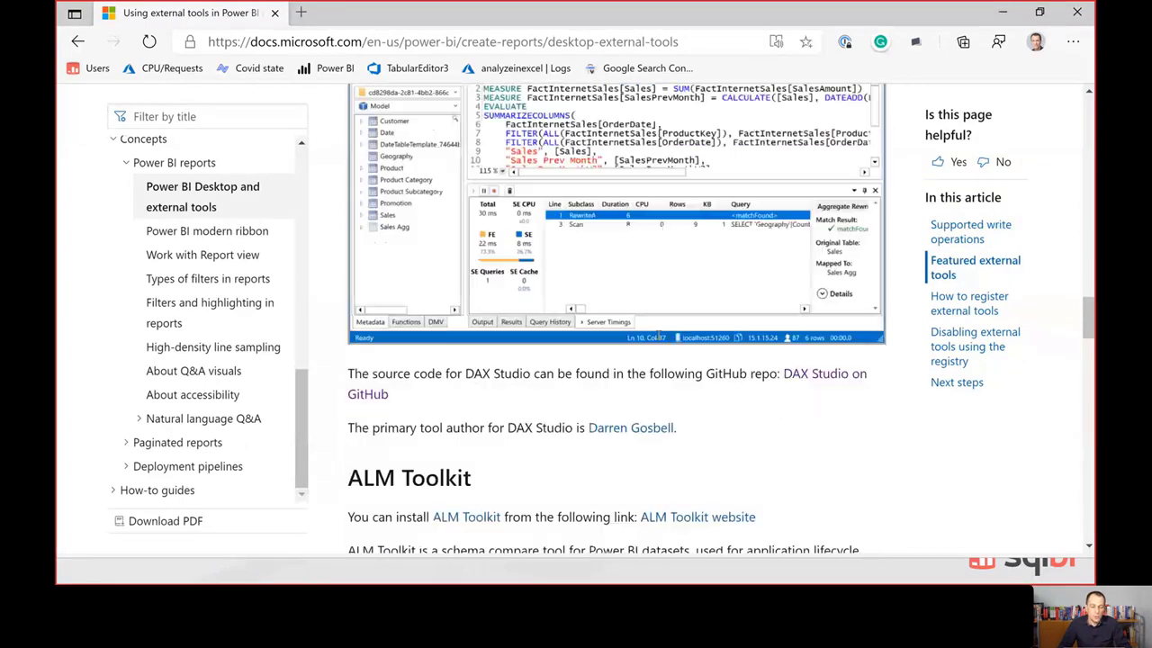
{"action": "scroll", "coordinate": [658, 337], "scroll_direction": "down", "scroll_amount": 4}
{"action": "scroll", "coordinate": [658, 335], "scroll_direction": "down", "scroll_amount": 10}
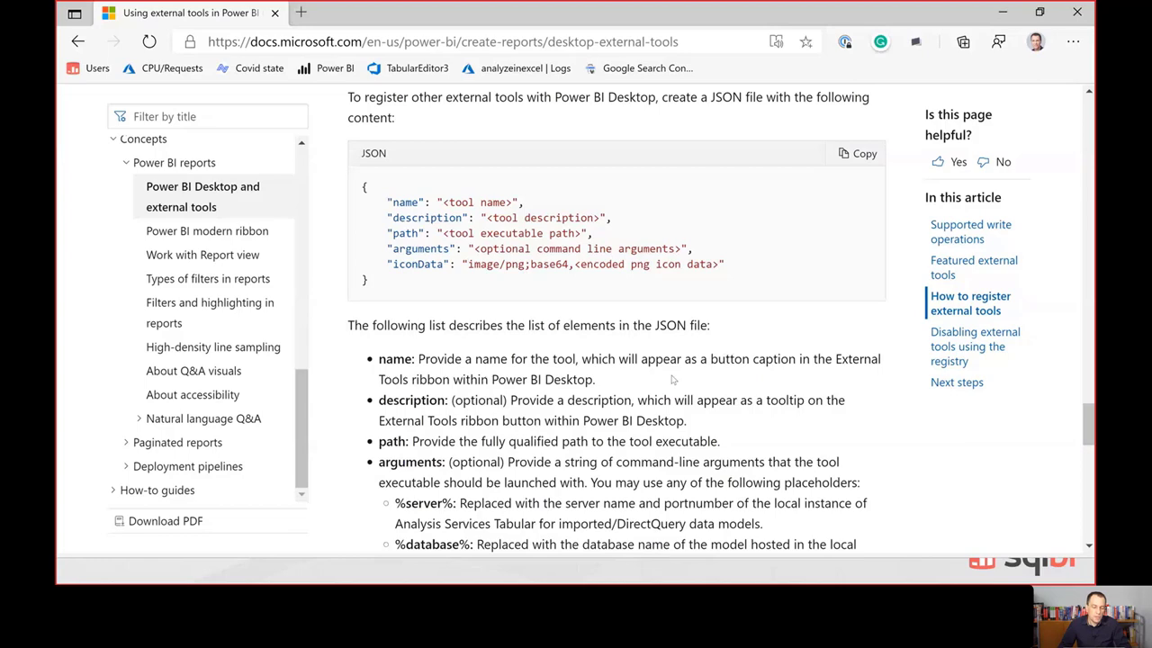
{"action": "scroll", "coordinate": [671, 380], "scroll_direction": "down", "scroll_amount": 2}
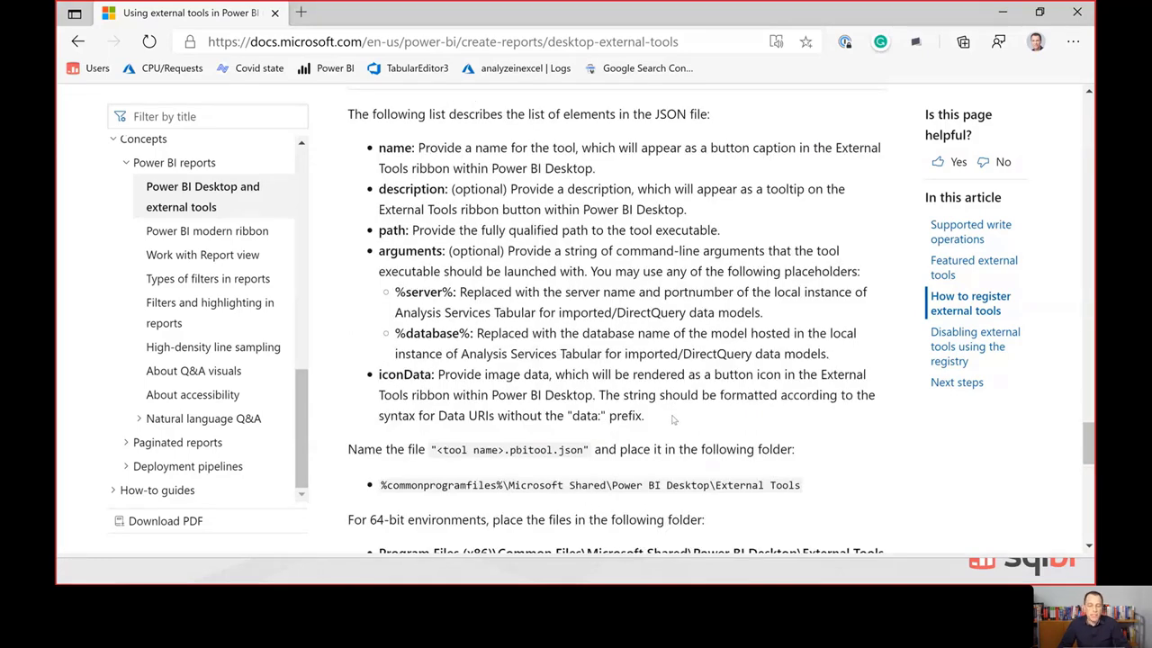
{"action": "scroll", "coordinate": [672, 420], "scroll_direction": "up", "scroll_amount": 3}
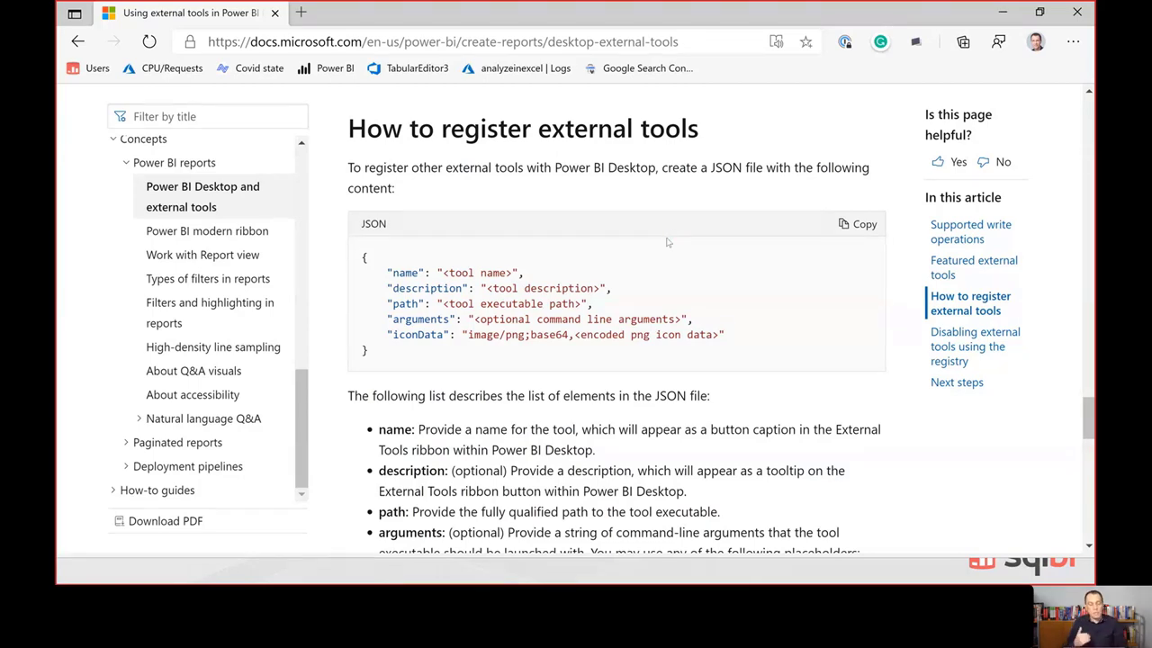
{"action": "key", "text": "alt+Tab"}
{"action": "key", "text": "alt+Tab"}
{"action": "key", "text": "alt+Tab"}
{"action": "key", "text": "Right"}
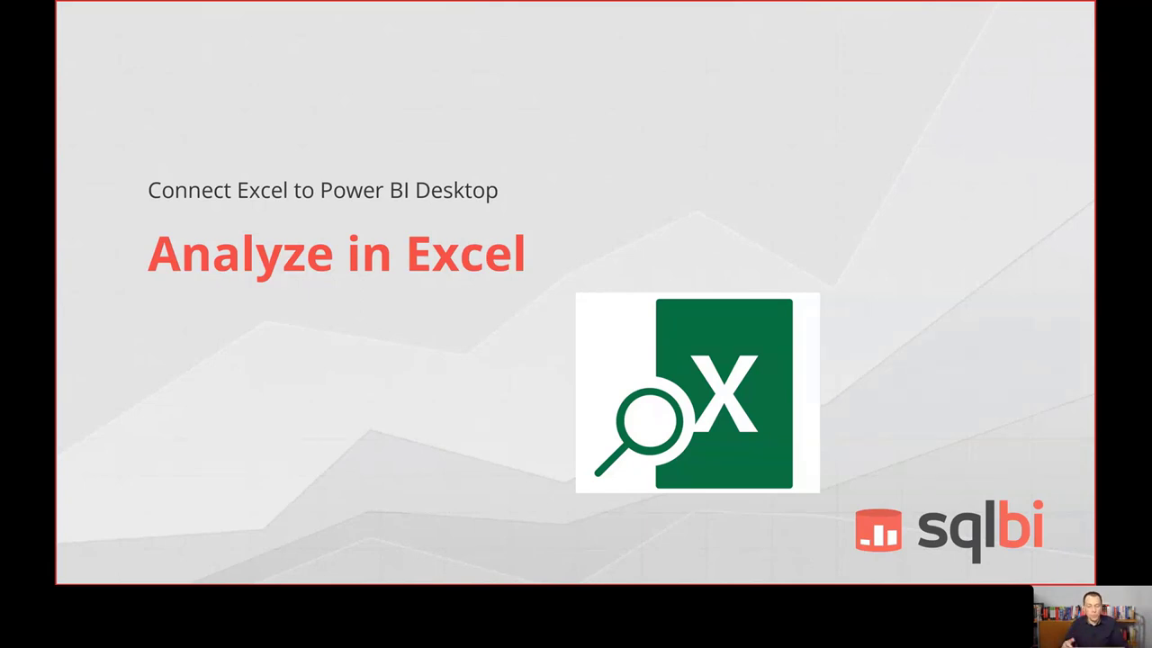
Go to the sql-bi GitHub page and open the AnalyzeInExcel repository.
{"action": "key", "text": "alt+Tab"}
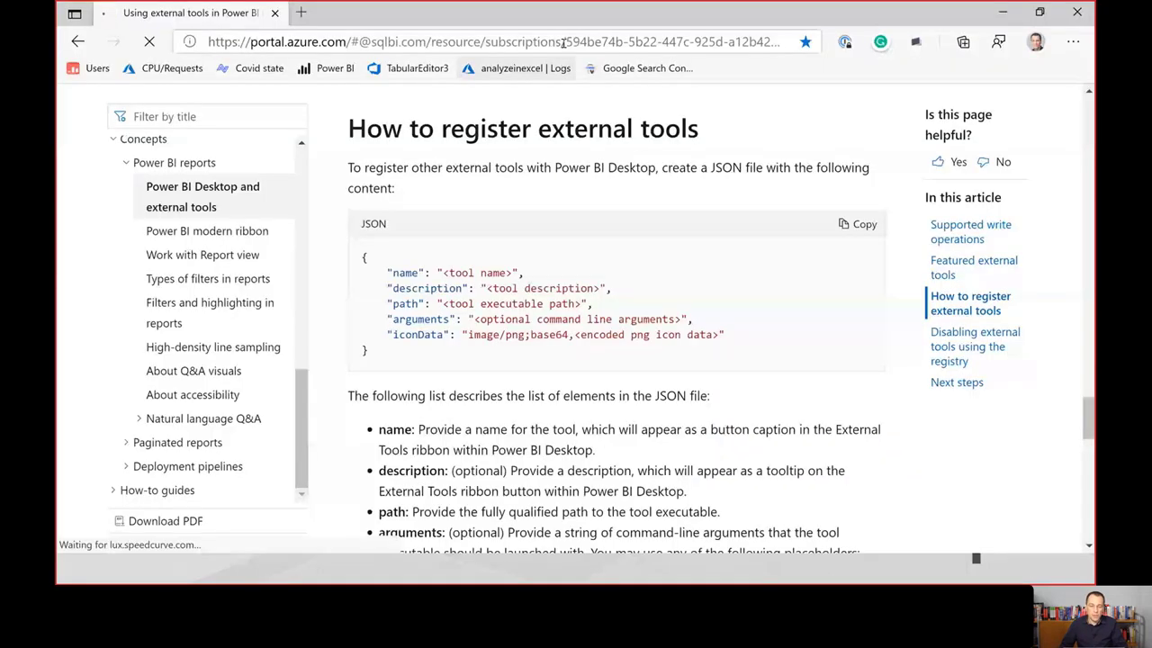
{"action": "left_click", "coordinate": [564, 44]}
{"action": "type", "text": "github"}
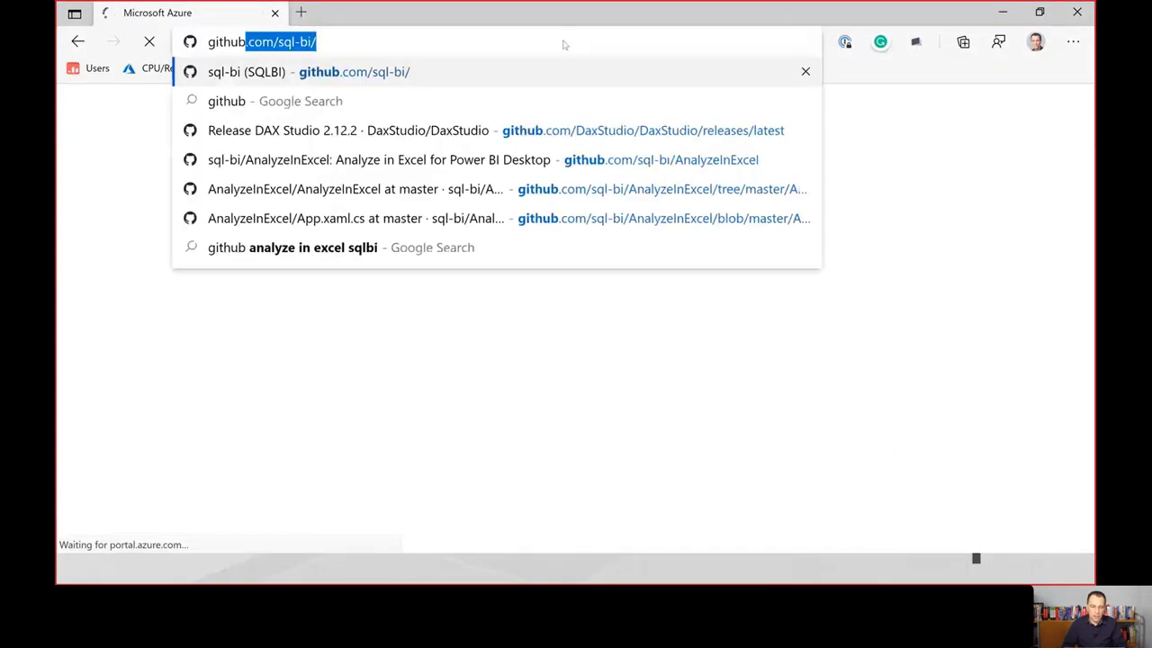
{"action": "key", "text": "Return"}
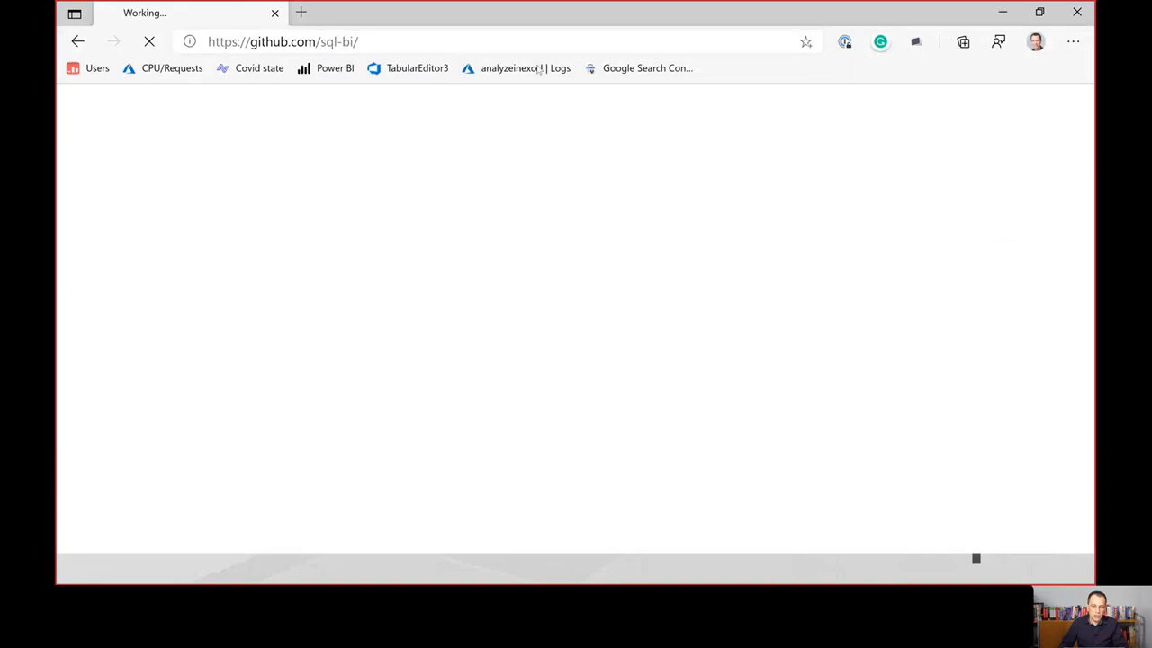
{"action": "scroll", "coordinate": [770, 309], "scroll_direction": "down", "scroll_amount": 3}
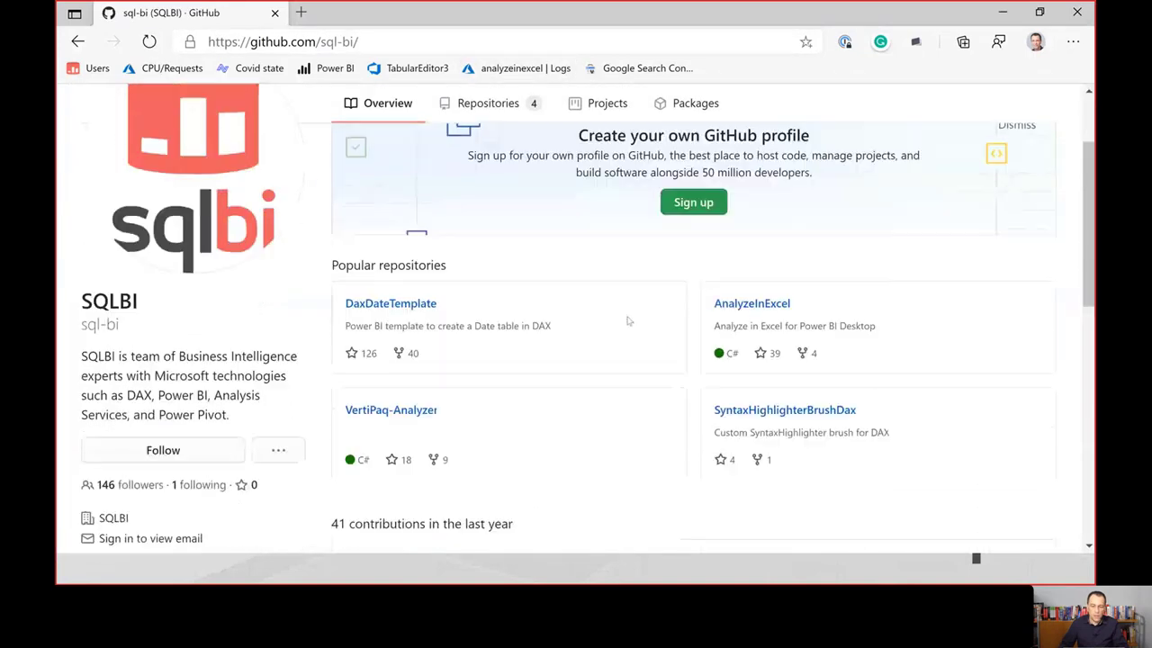
{"action": "left_click", "coordinate": [771, 296]}
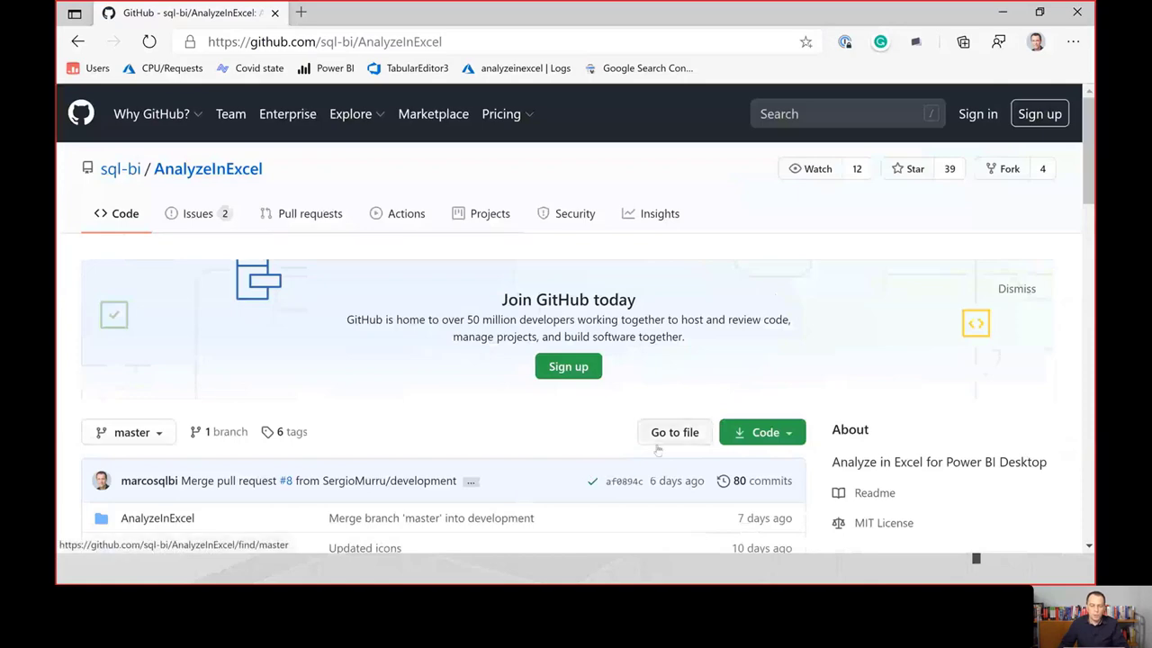
Read through the README's version plans, then return to the Analyze in Excel slide.
{"action": "scroll", "coordinate": [657, 450], "scroll_direction": "down", "scroll_amount": 1}
{"action": "scroll", "coordinate": [657, 450], "scroll_direction": "down", "scroll_amount": 1}
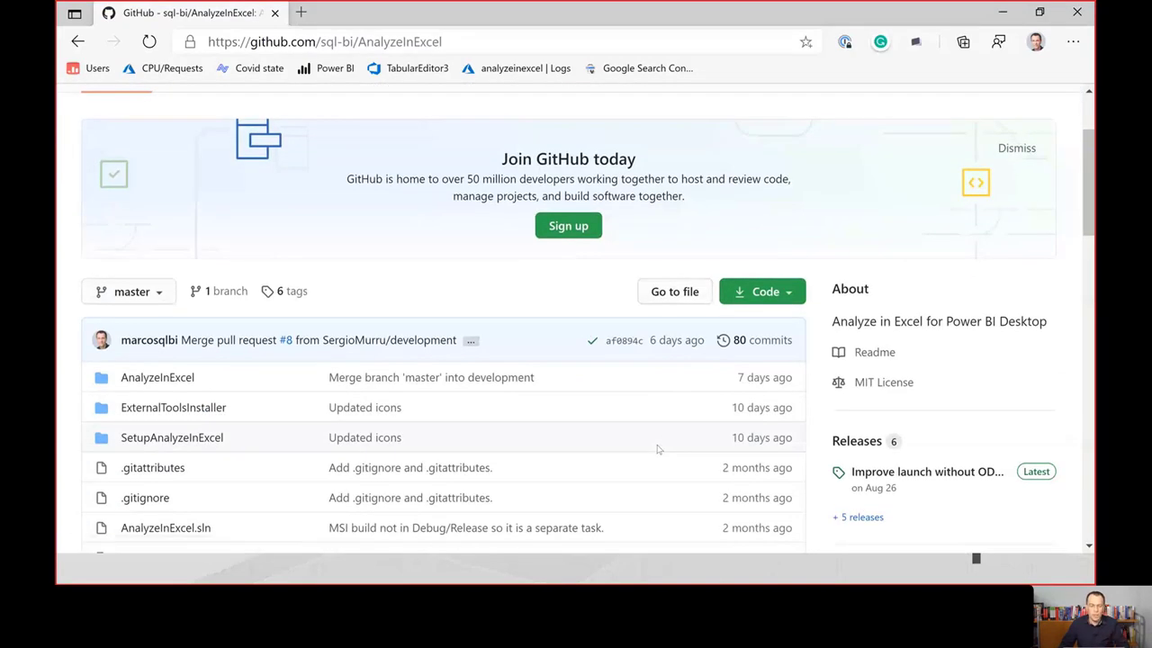
{"action": "scroll", "coordinate": [656, 449], "scroll_direction": "down", "scroll_amount": 2}
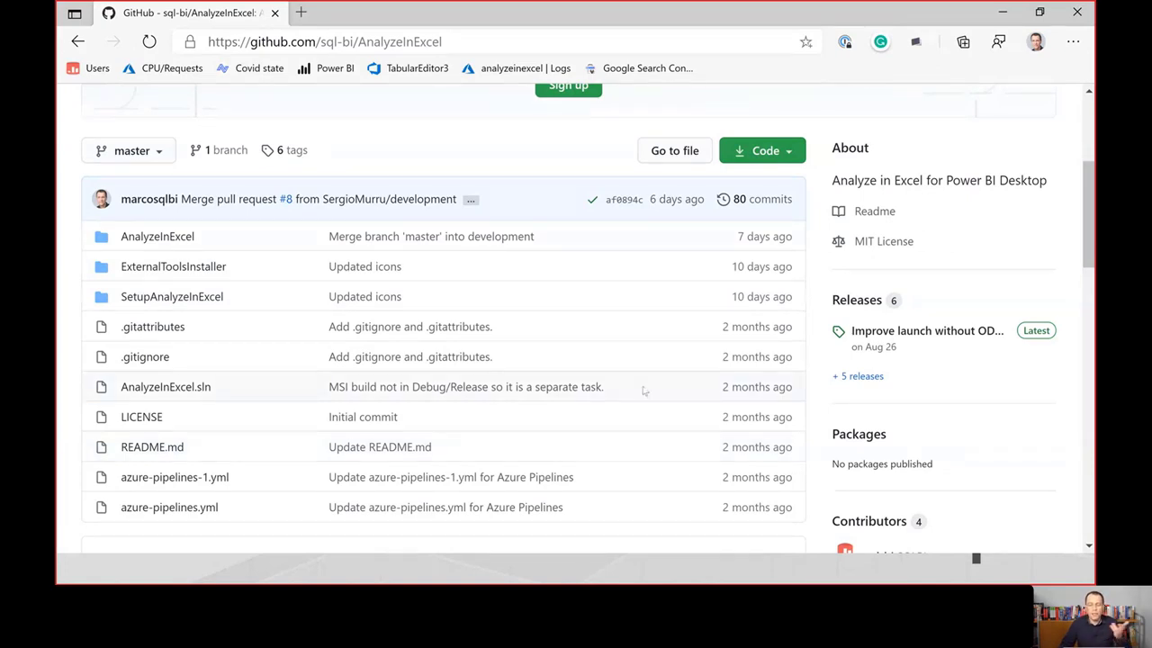
{"action": "scroll", "coordinate": [643, 390], "scroll_direction": "down", "scroll_amount": 1}
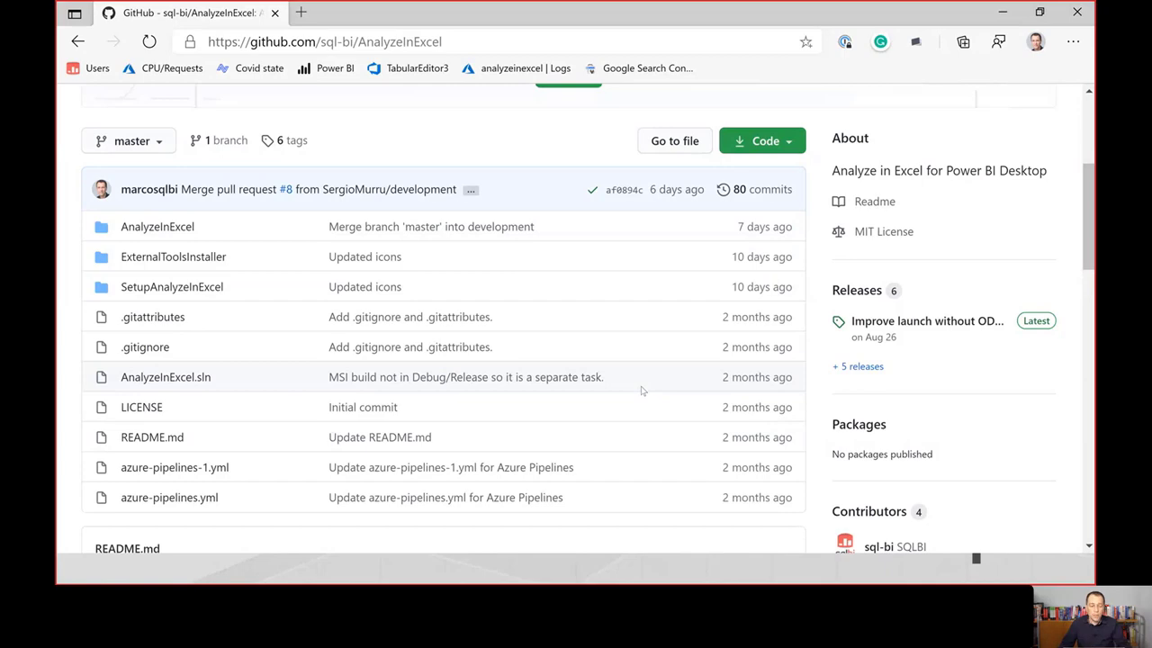
{"action": "scroll", "coordinate": [643, 390], "scroll_direction": "down", "scroll_amount": 6}
{"action": "scroll", "coordinate": [643, 390], "scroll_direction": "down", "scroll_amount": 2}
{"action": "scroll", "coordinate": [390, 259], "scroll_direction": "up", "scroll_amount": 1}
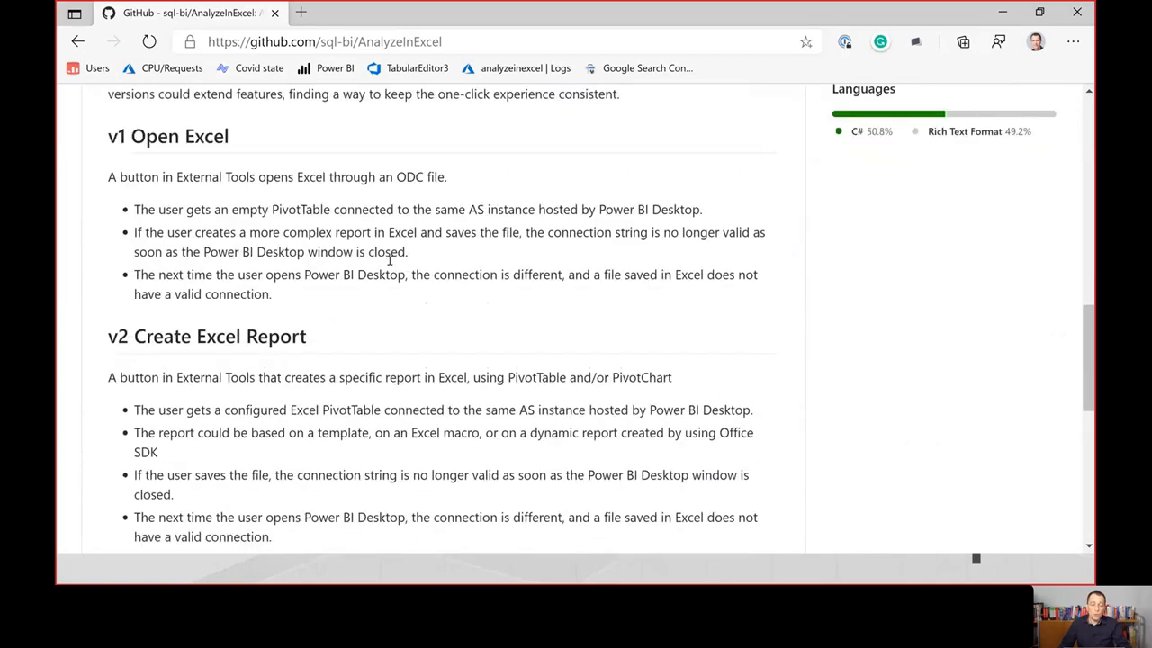
{"action": "scroll", "coordinate": [458, 344], "scroll_direction": "down", "scroll_amount": 1}
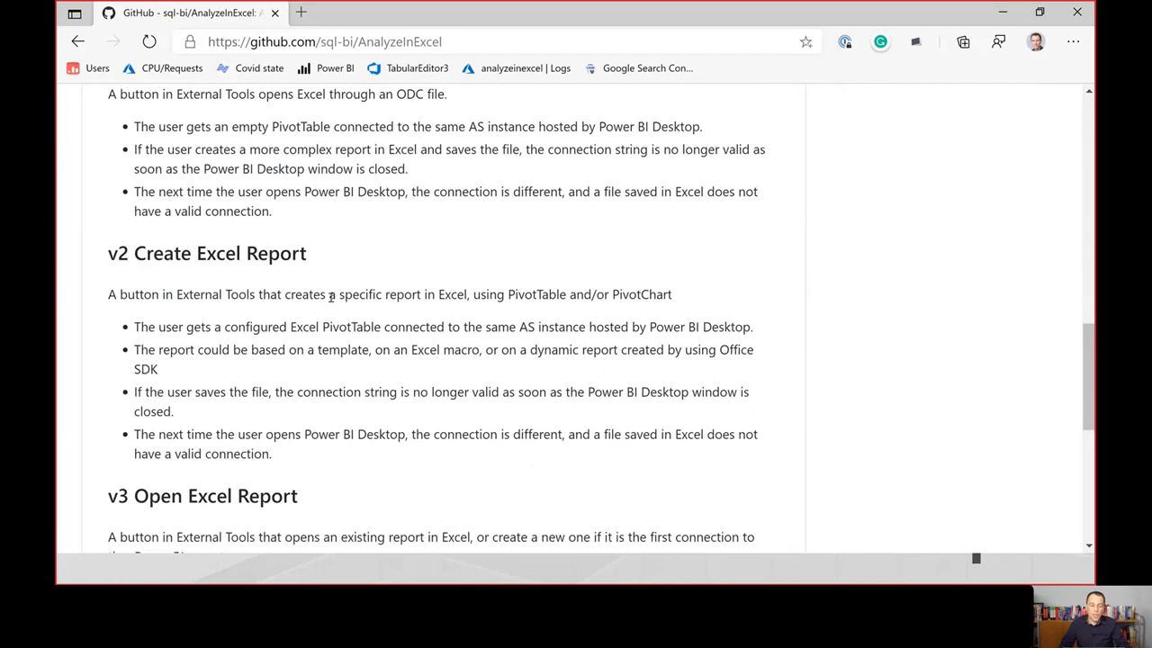
{"action": "scroll", "coordinate": [428, 374], "scroll_direction": "down", "scroll_amount": 1}
{"action": "scroll", "coordinate": [429, 375], "scroll_direction": "down", "scroll_amount": 1}
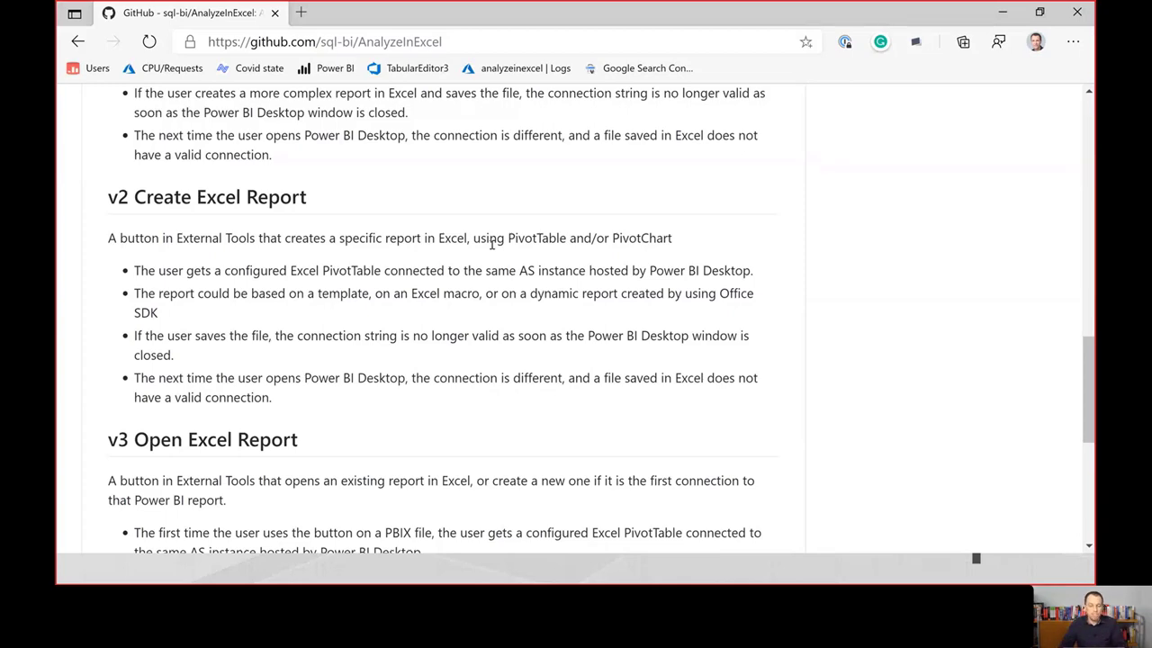
{"action": "scroll", "coordinate": [492, 244], "scroll_direction": "down", "scroll_amount": 3}
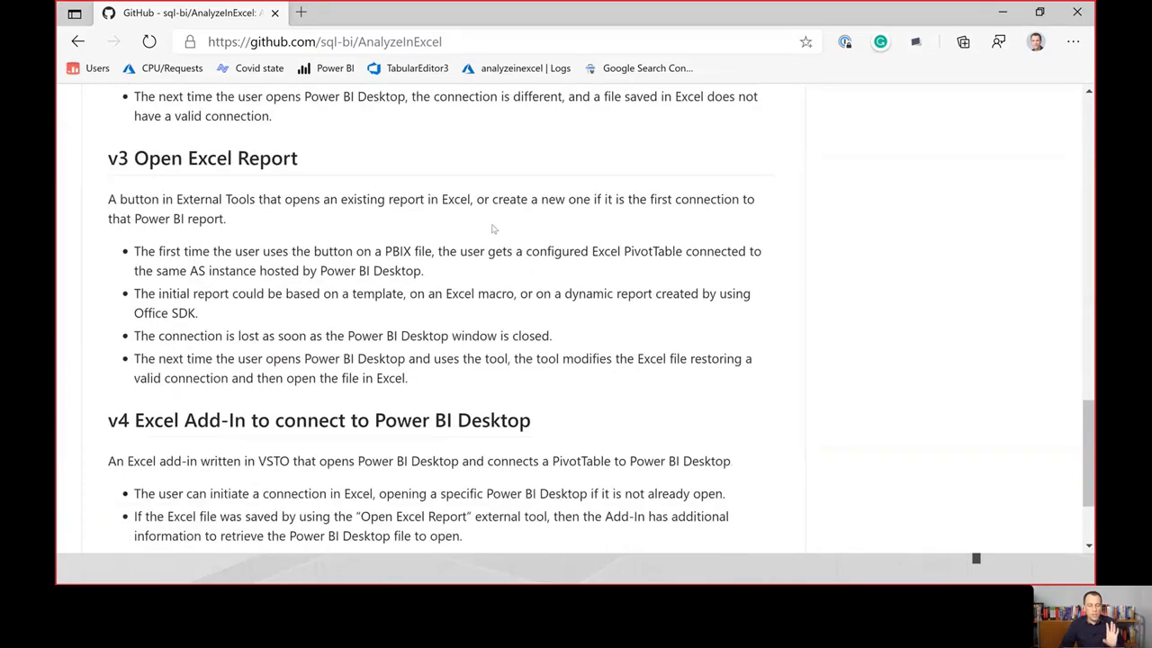
{"action": "scroll", "coordinate": [492, 225], "scroll_direction": "down", "scroll_amount": 1}
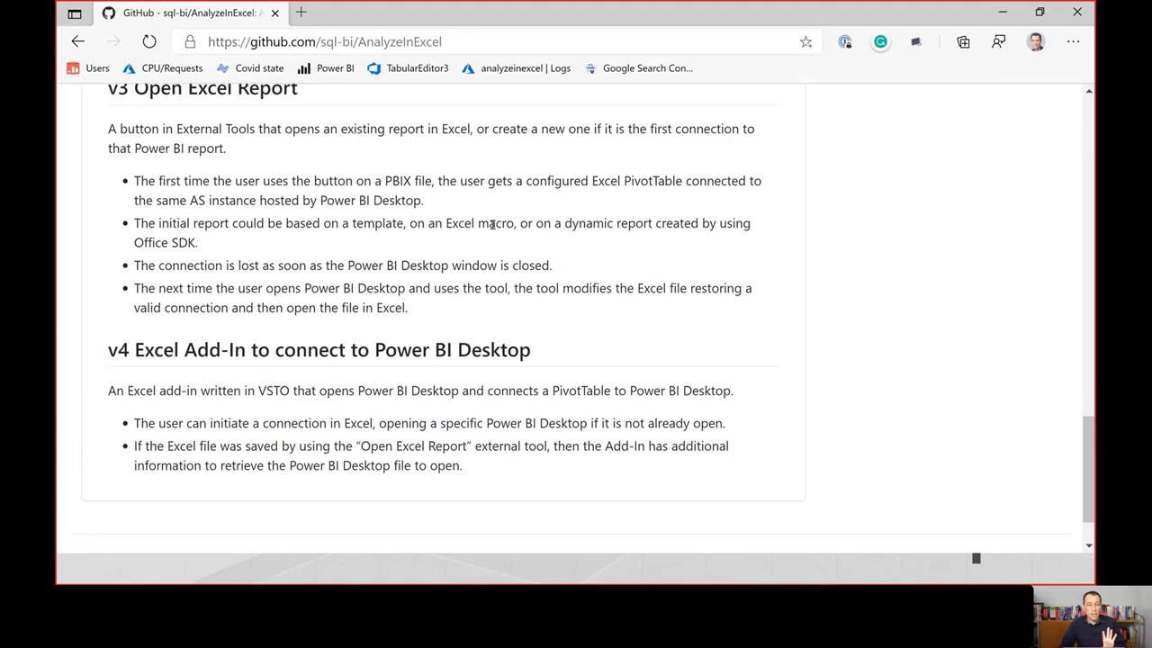
{"action": "scroll", "coordinate": [492, 224], "scroll_direction": "up", "scroll_amount": 7}
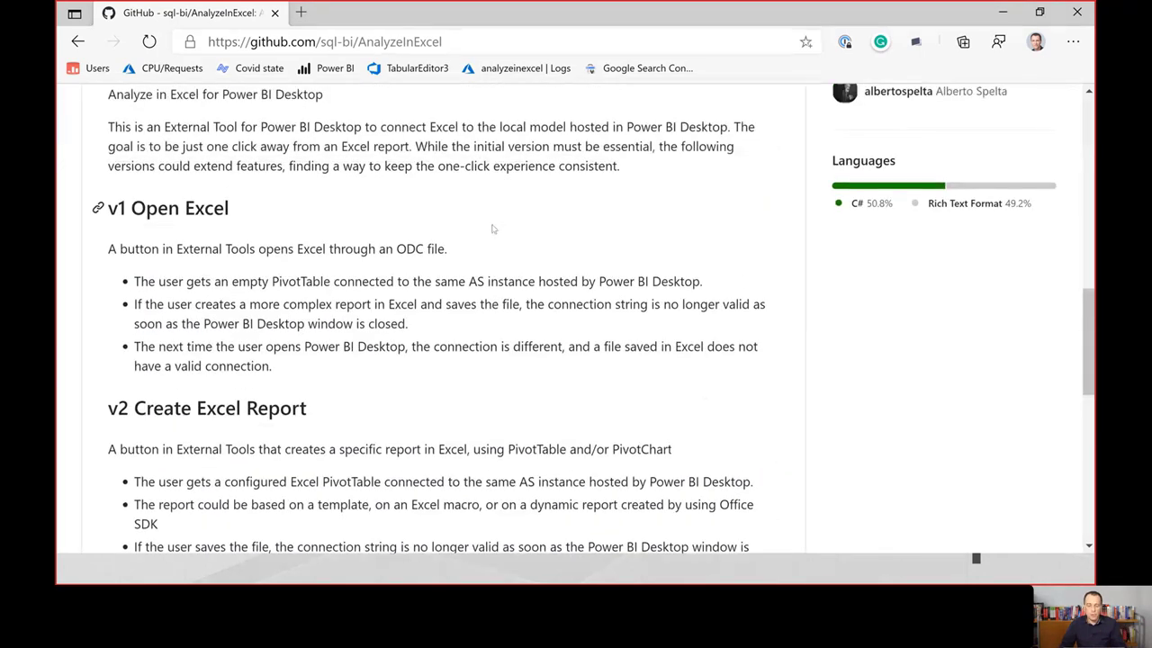
{"action": "key", "text": "alt+Tab"}
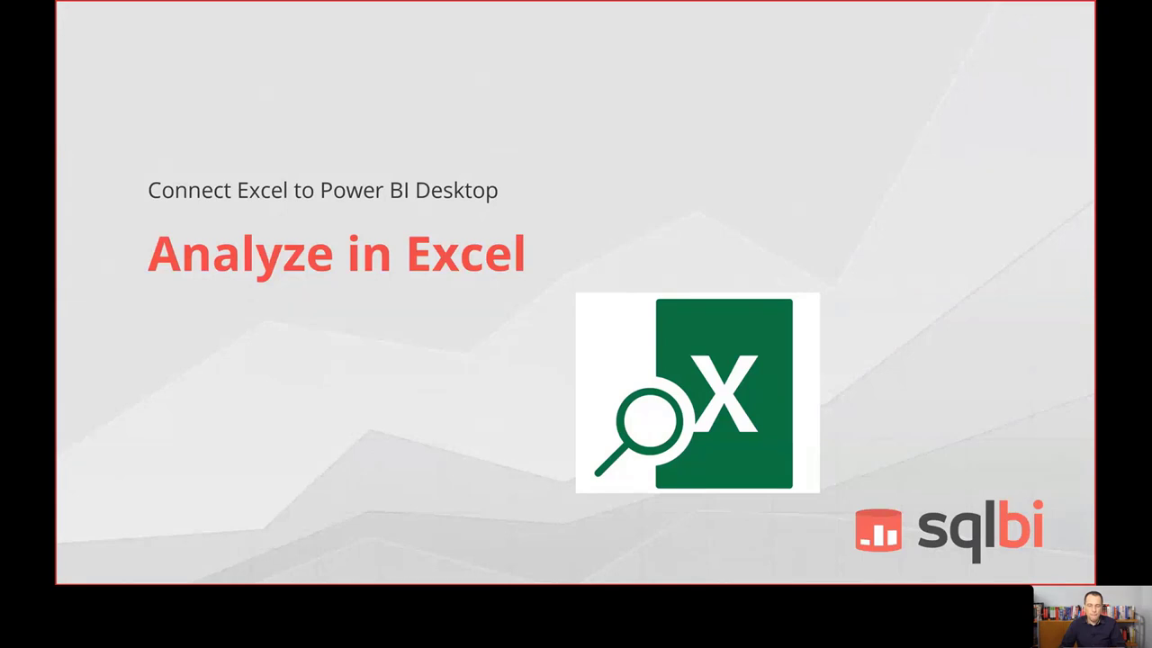
Advance the slide show to the DAX Studio slide, 'The best all-in-one tool for developing DAX code'.
{"action": "key", "text": "alt+Tab"}
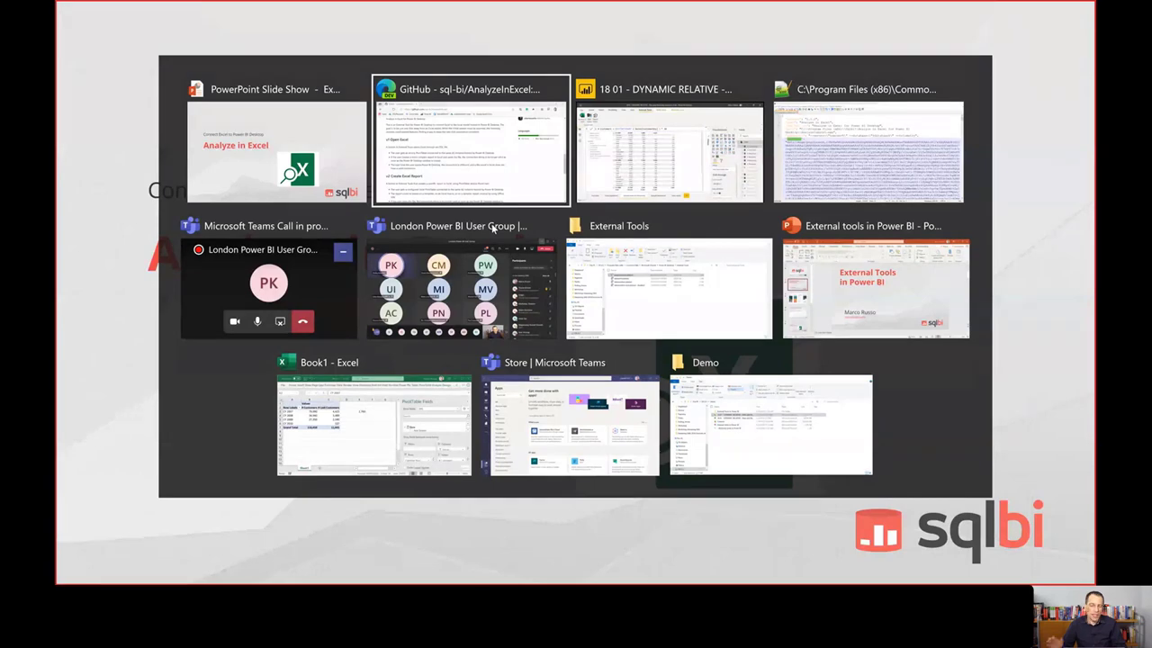
{"action": "key", "text": "shift+Tab"}
{"action": "key", "text": "Right"}
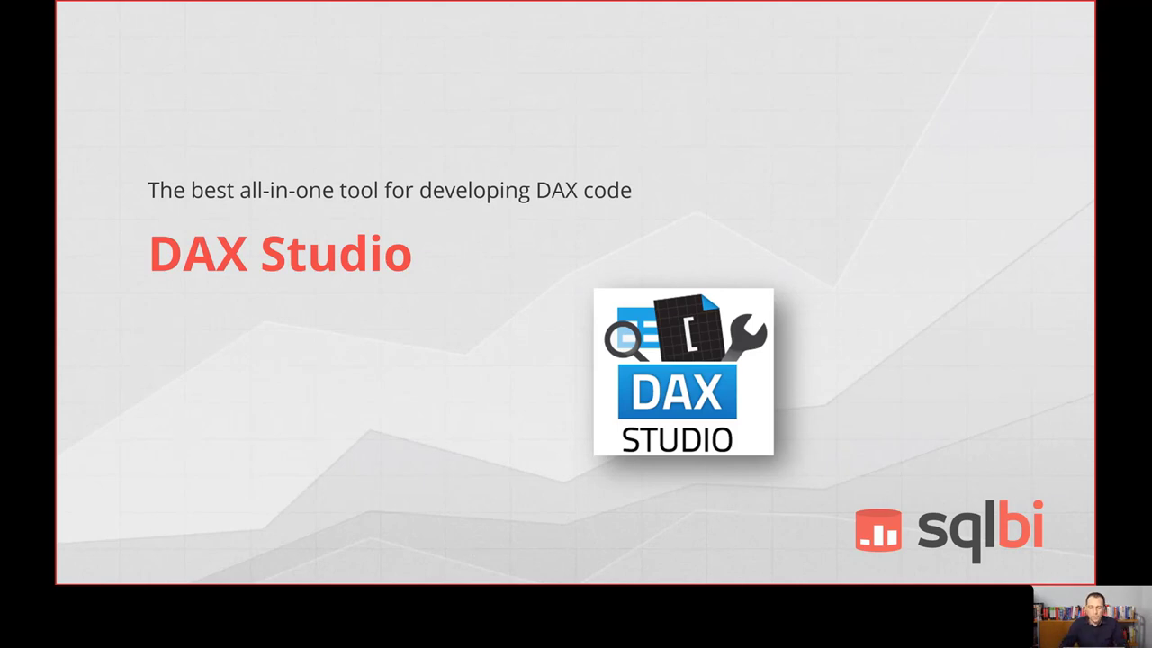
Launch DAX Studio from Power BI's External Tools and run EVALUATE 'Product'.
{"action": "key", "text": "alt+Tab"}
{"action": "key", "text": "alt+Tab"}
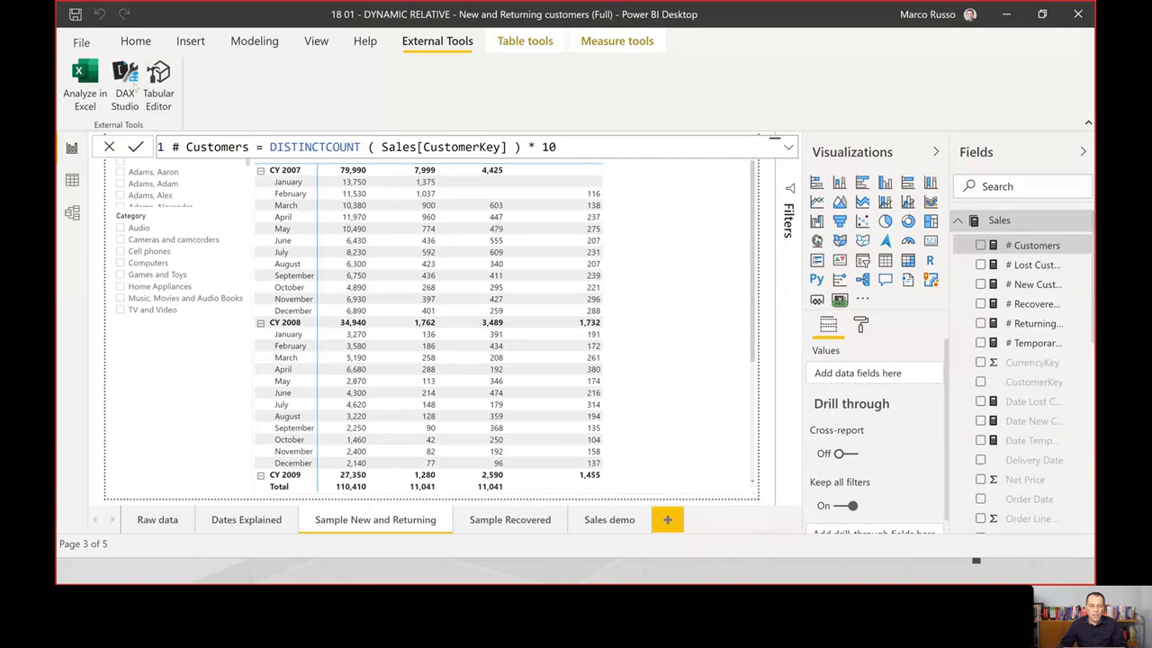
{"action": "left_click", "coordinate": [131, 81]}
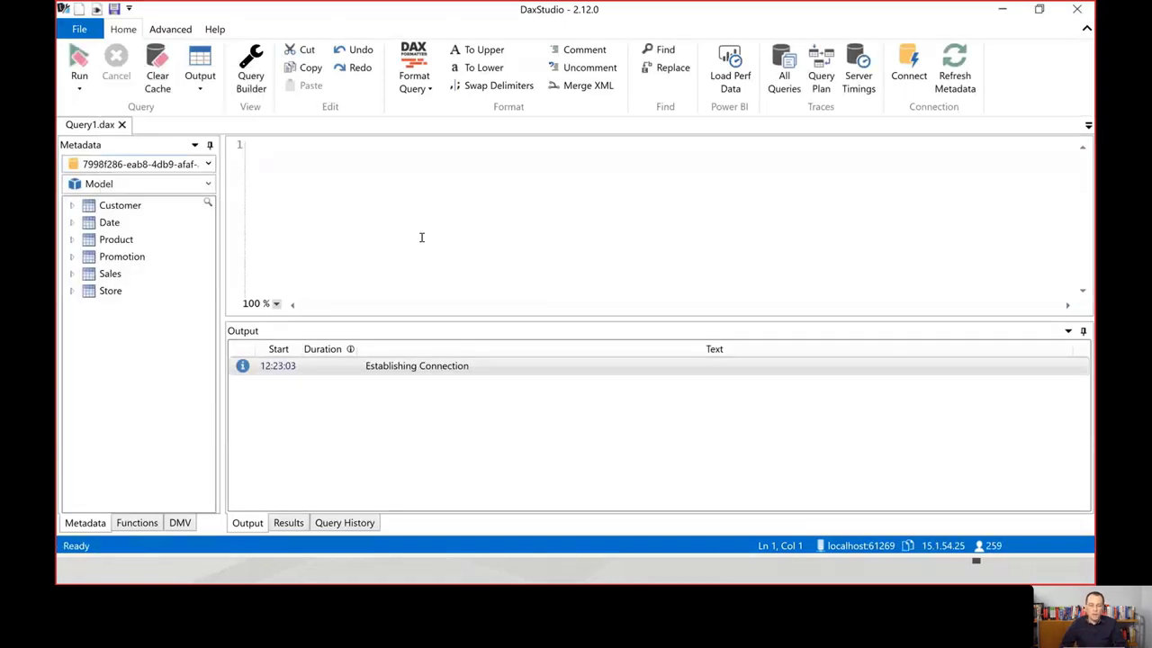
{"action": "scroll", "coordinate": [427, 228], "scroll_direction": "up", "scroll_amount": 10}
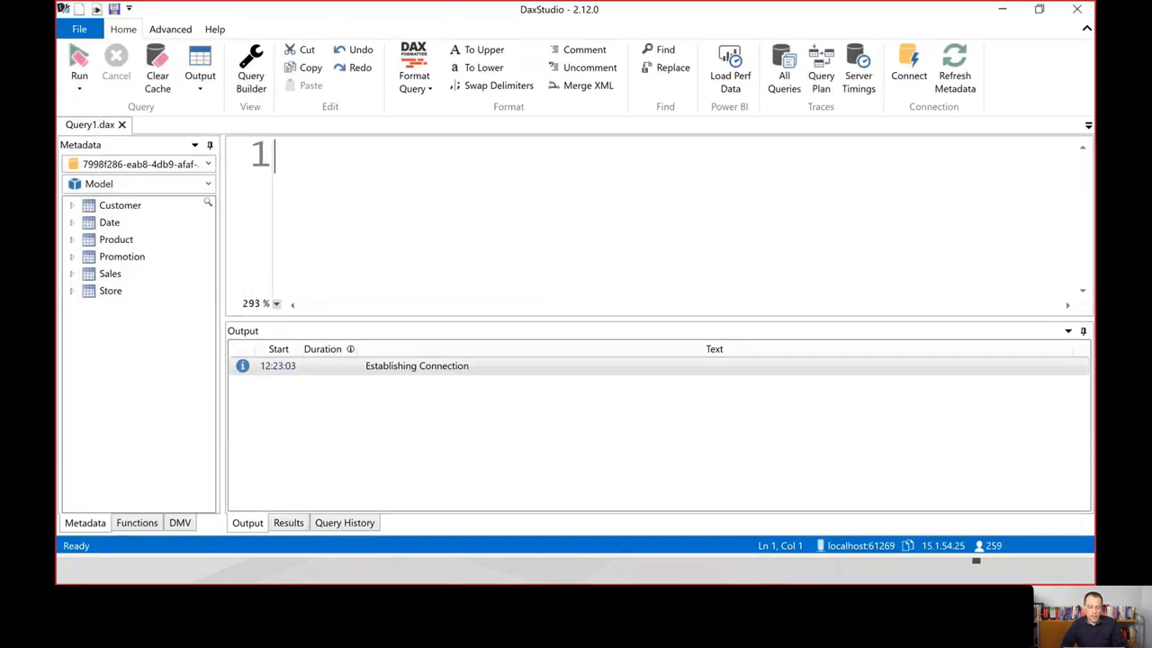
{"action": "type", "text": "EVALUATE "}
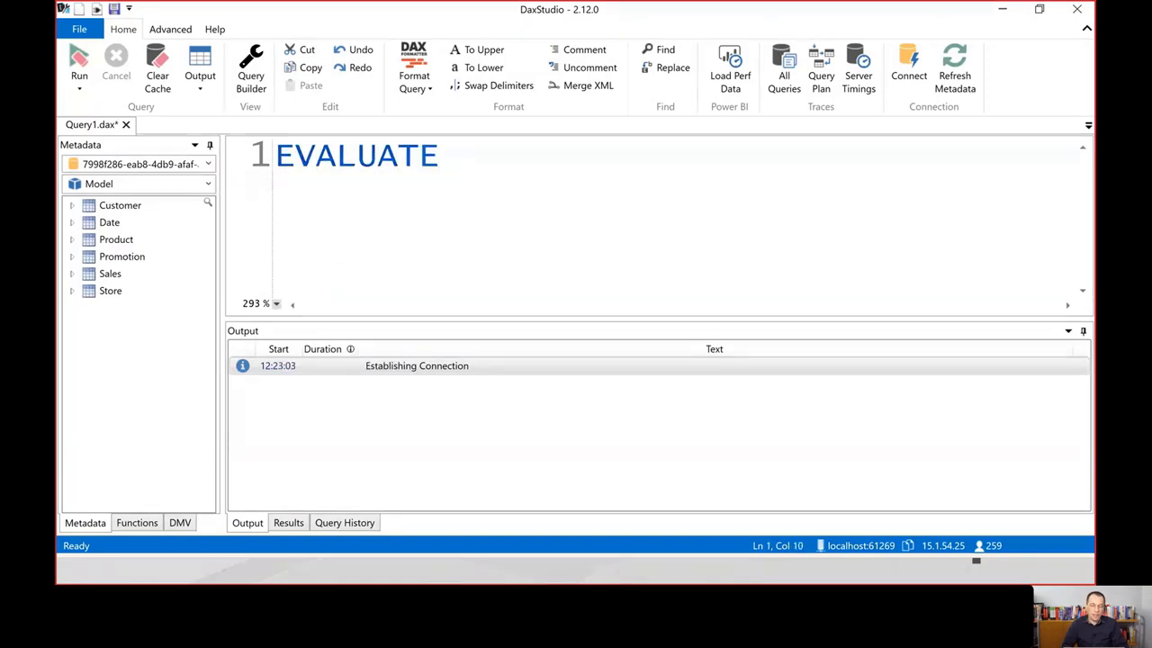
{"action": "type", "text": "Pro"}
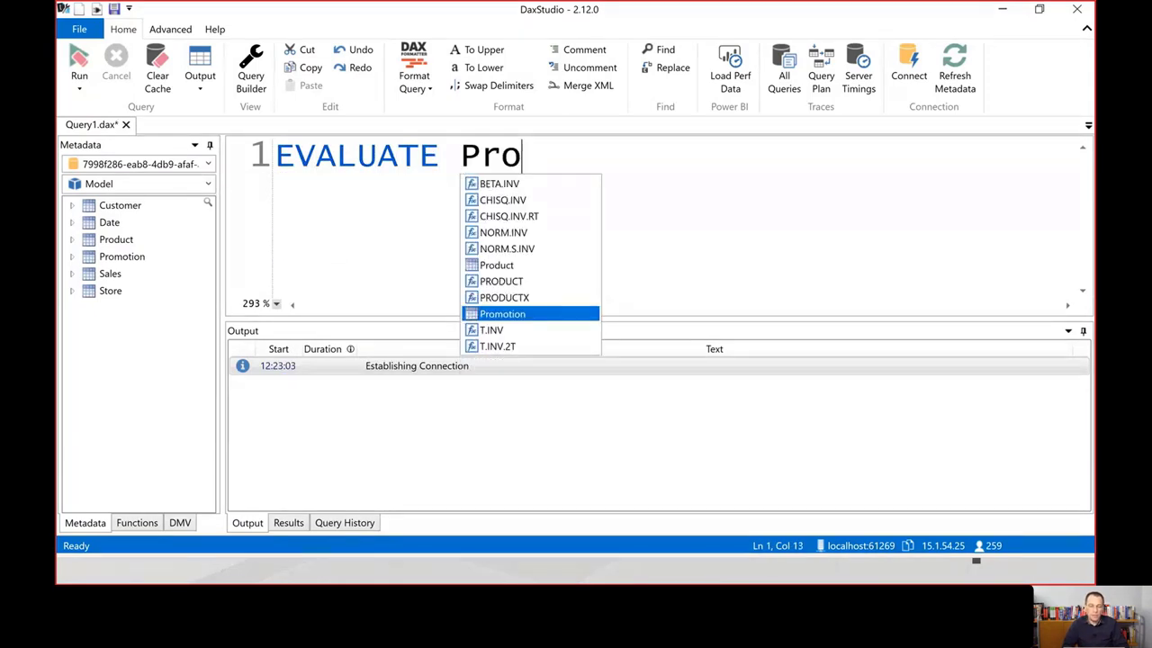
{"action": "key", "text": "Up"}
{"action": "key", "text": "Up"}
{"action": "key", "text": "Up"}
{"action": "key", "text": "Tab"}
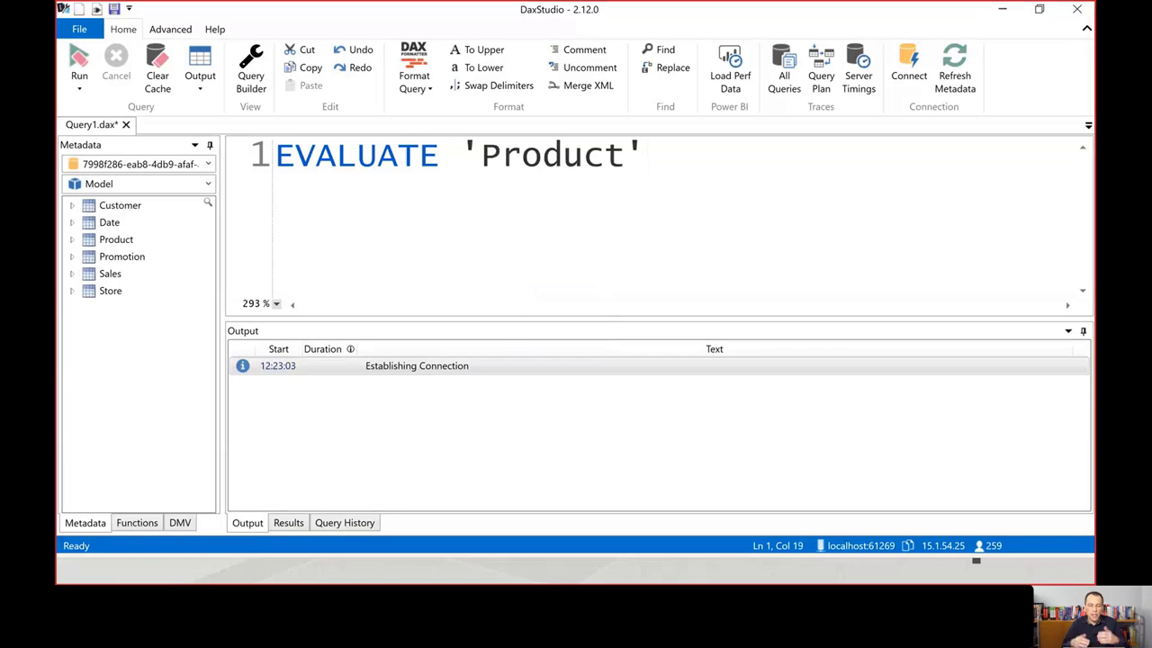
{"action": "left_click", "coordinate": [79, 68]}
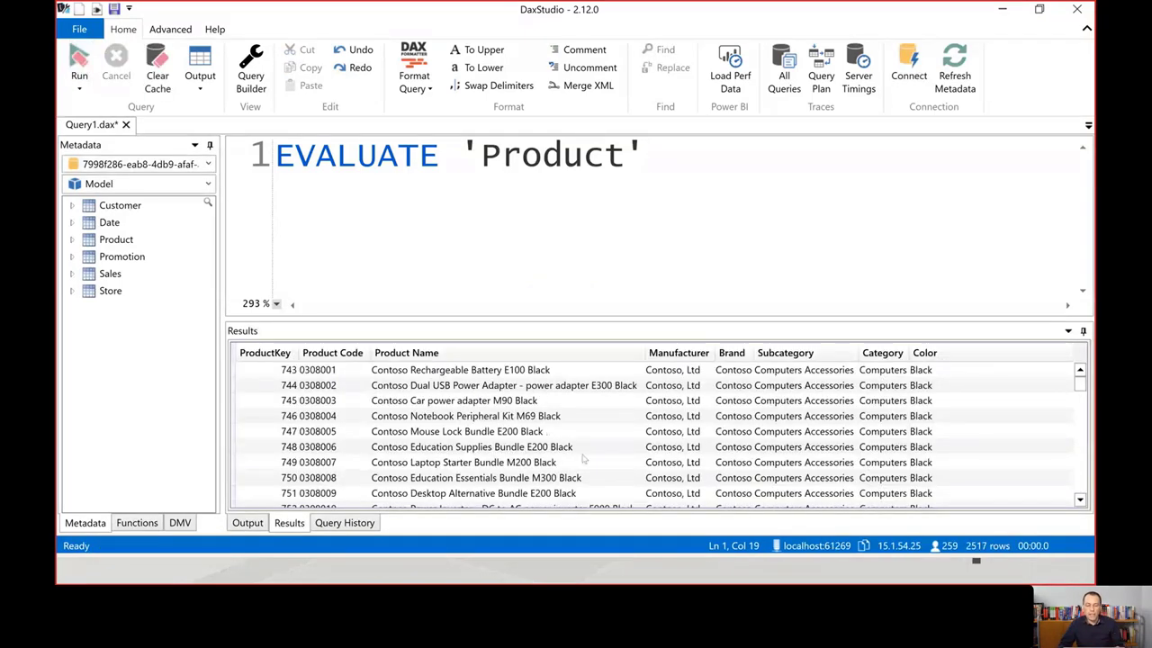
Replace the query with a bare [Sales Amount] reference and run it.
{"action": "scroll", "coordinate": [596, 449], "scroll_direction": "up", "scroll_amount": 2}
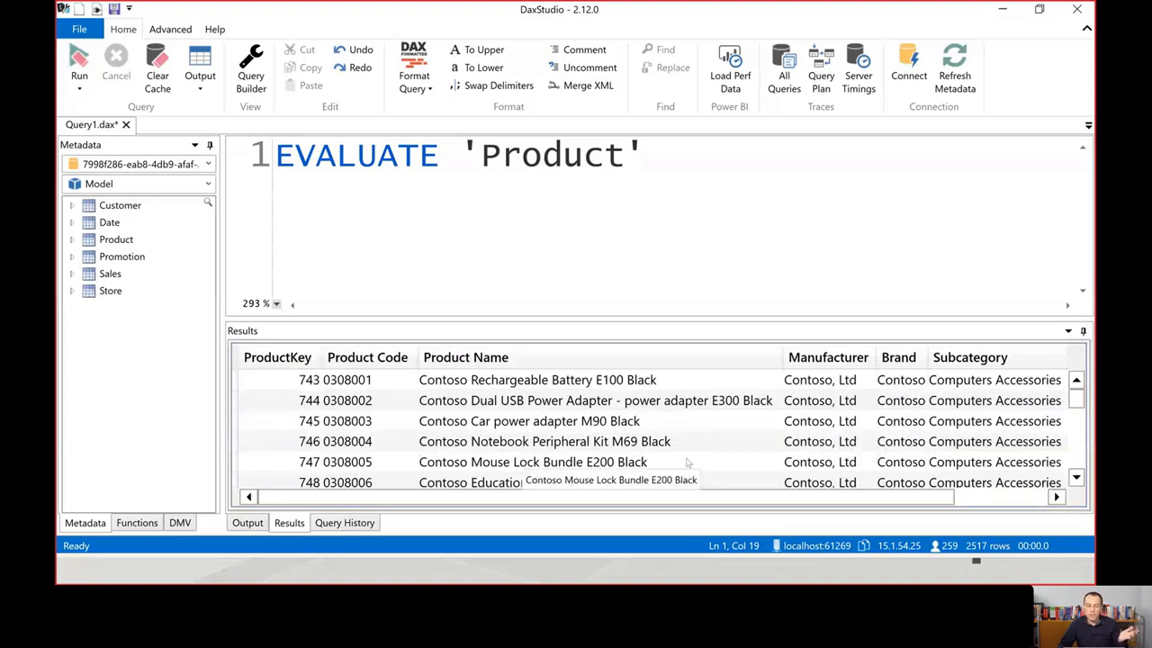
{"action": "key", "text": "shift+Left"}
{"action": "key", "text": "shift+Left"}
{"action": "key", "text": "shift+Left"}
{"action": "key", "text": "shift+Left"}
{"action": "key", "text": "shift+Left"}
{"action": "key", "text": "shift+Left"}
{"action": "key", "text": "shift+Left"}
{"action": "key", "text": "shift+Left"}
{"action": "key", "text": "shift+Left"}
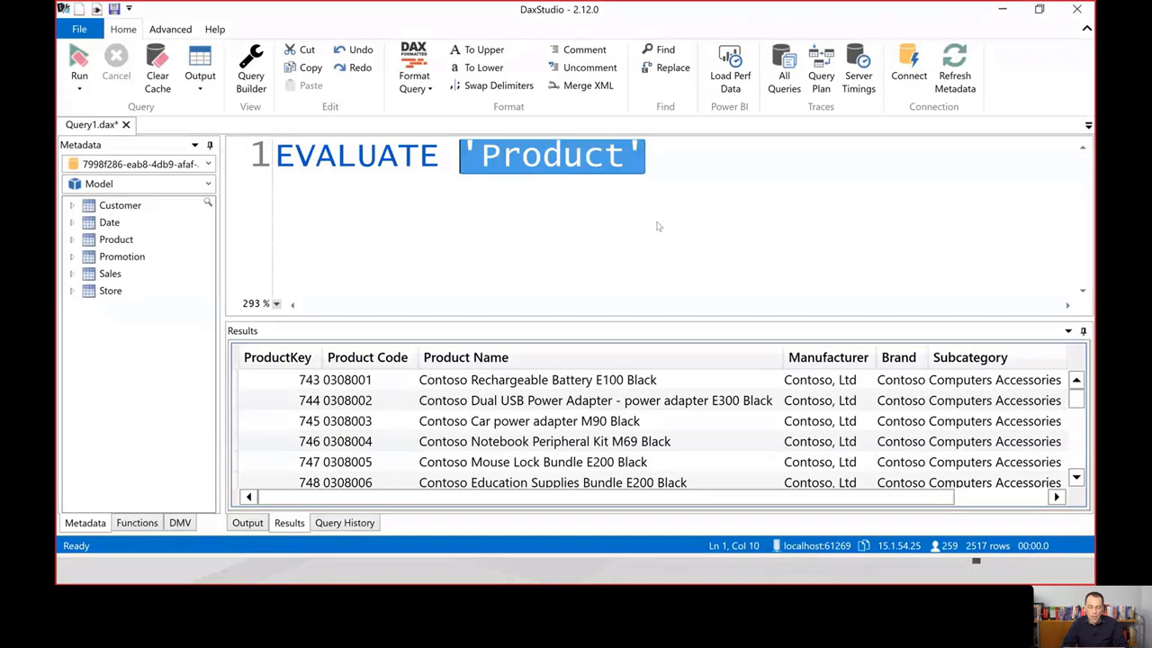
{"action": "key", "text": "shift+Home"}
{"action": "type", "text": "[Sale"}
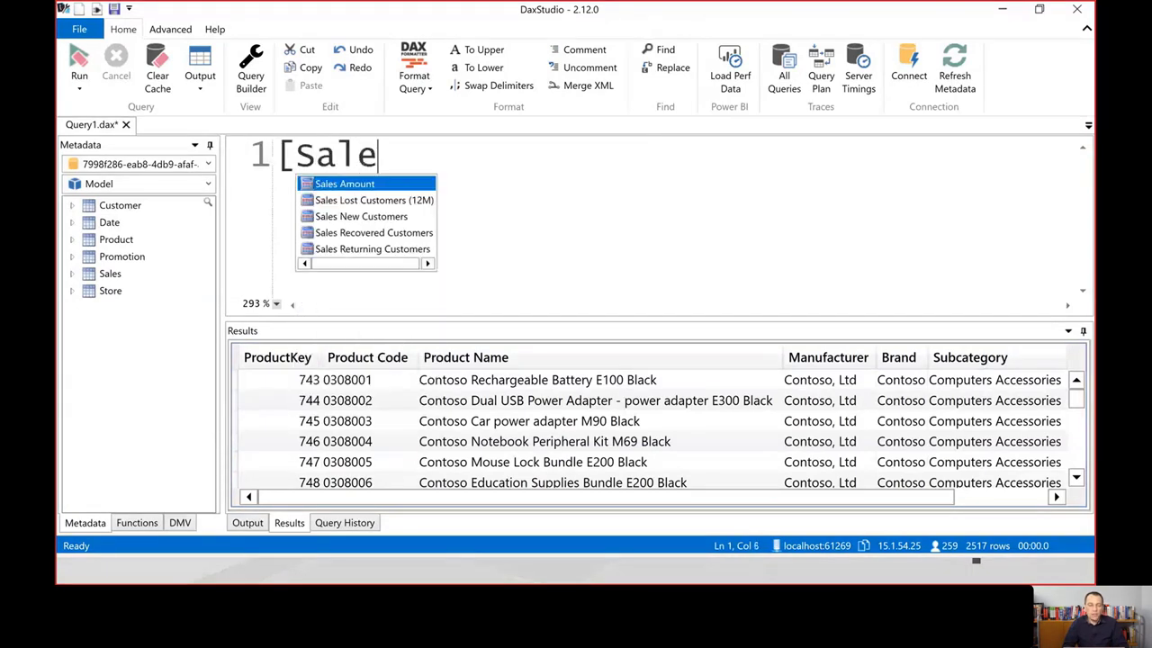
{"action": "key", "text": "Tab"}
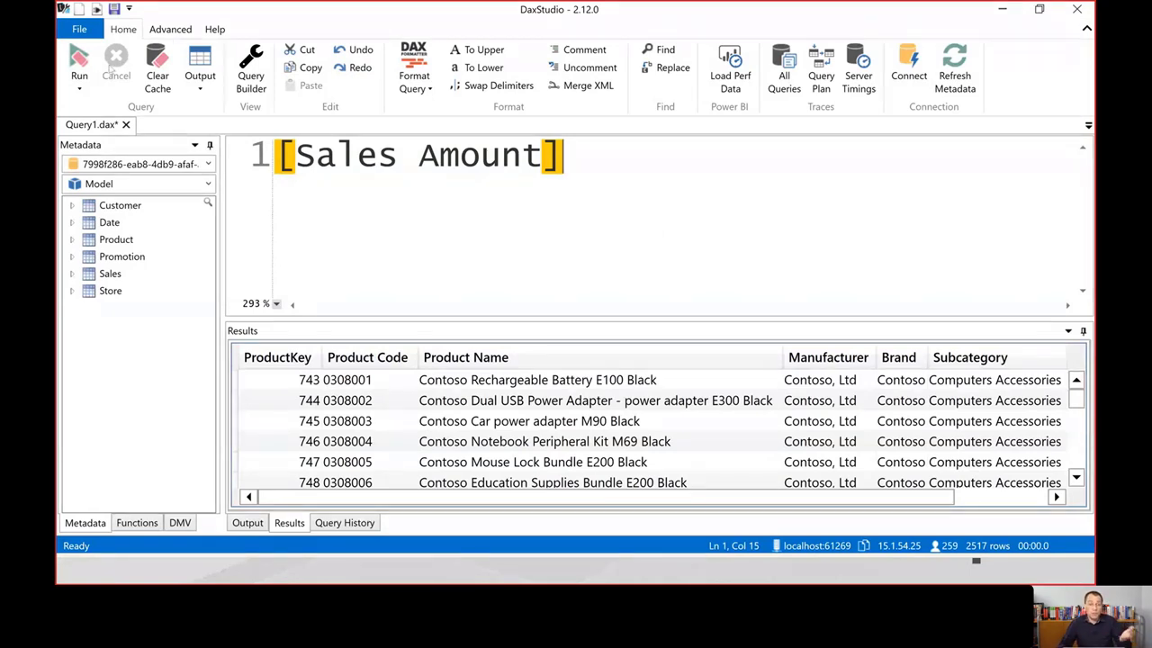
{"action": "left_click", "coordinate": [80, 58]}
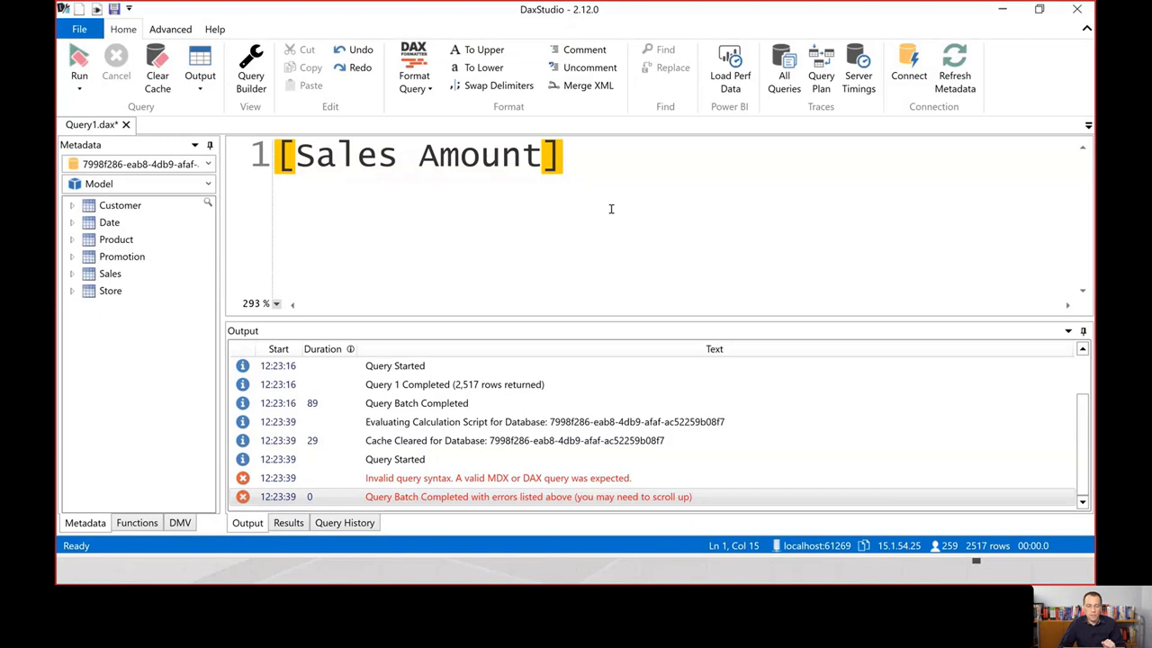
Wrap the measure in a table constructor: EVALUATE { [Sales Amount] }.
{"action": "left_click", "coordinate": [284, 158]}
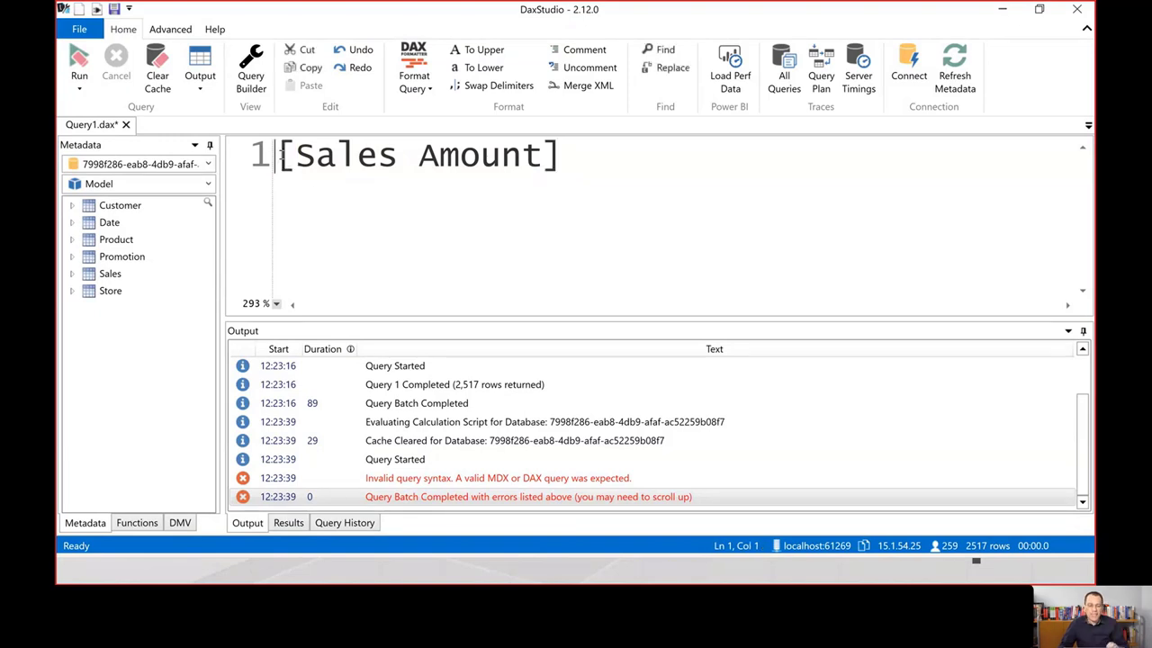
{"action": "type", "text": "EVALUATE {"}
{"action": "left_click", "coordinate": [767, 156]}
{"action": "key", "text": "End"}
{"action": "type", "text": "}"}
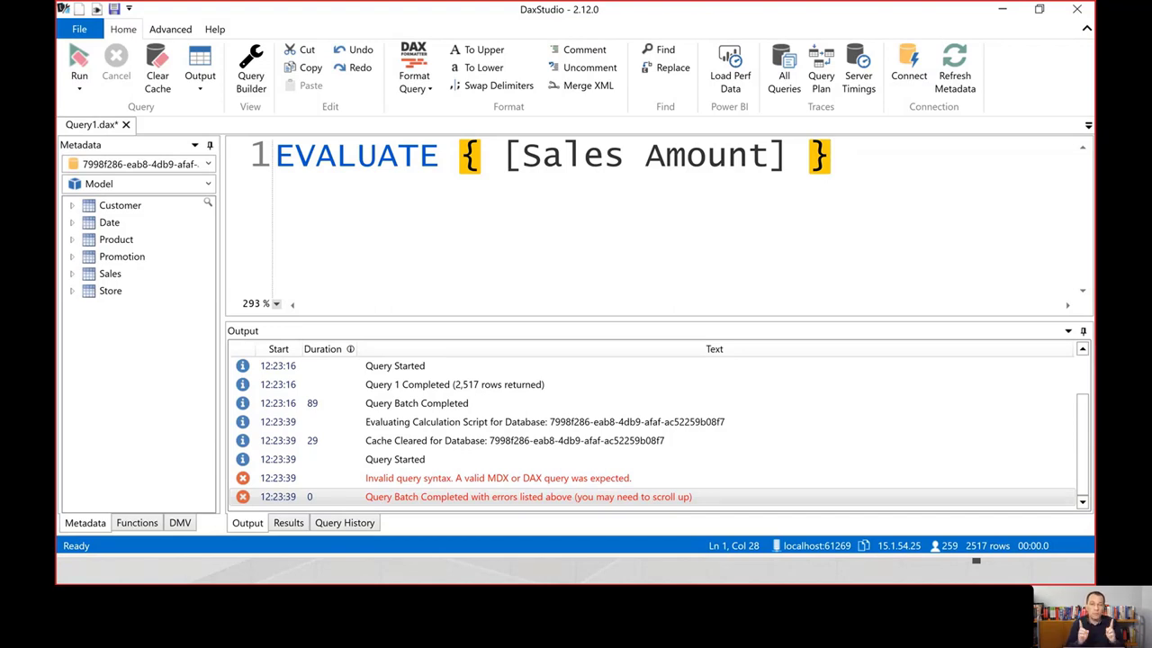
Add [# Lost Customers] after [Sales Amount] inside the braces and run the query.
{"action": "key", "text": "F5"}
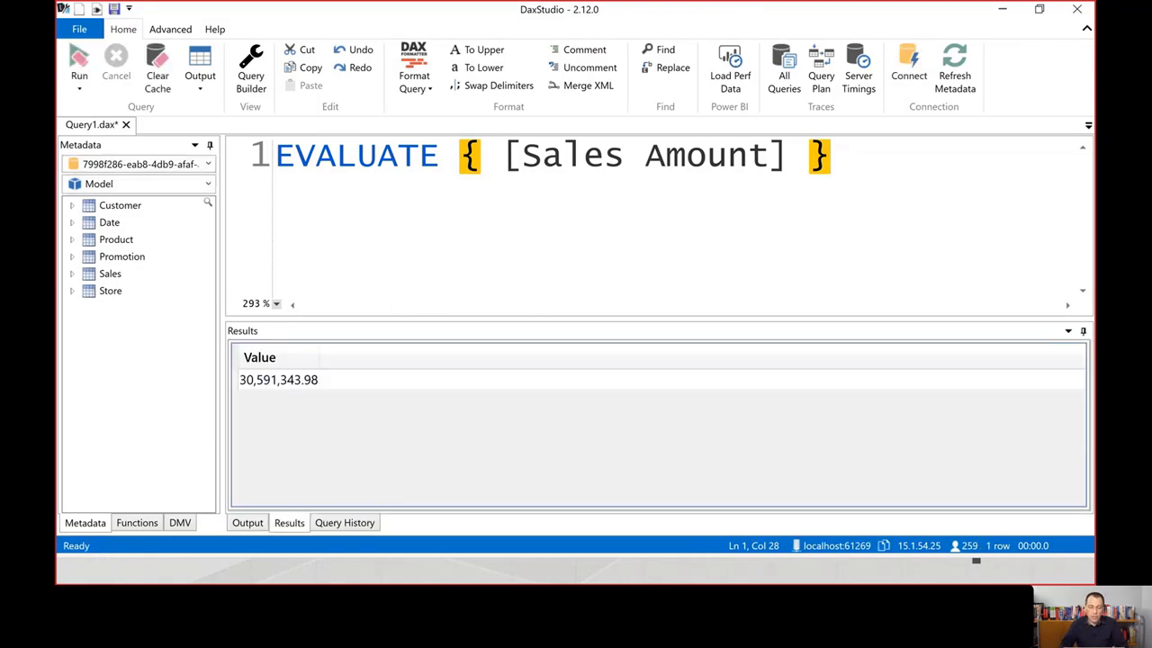
{"action": "scroll", "coordinate": [360, 424], "scroll_direction": "up", "scroll_amount": 2, "text": "ctrl"}
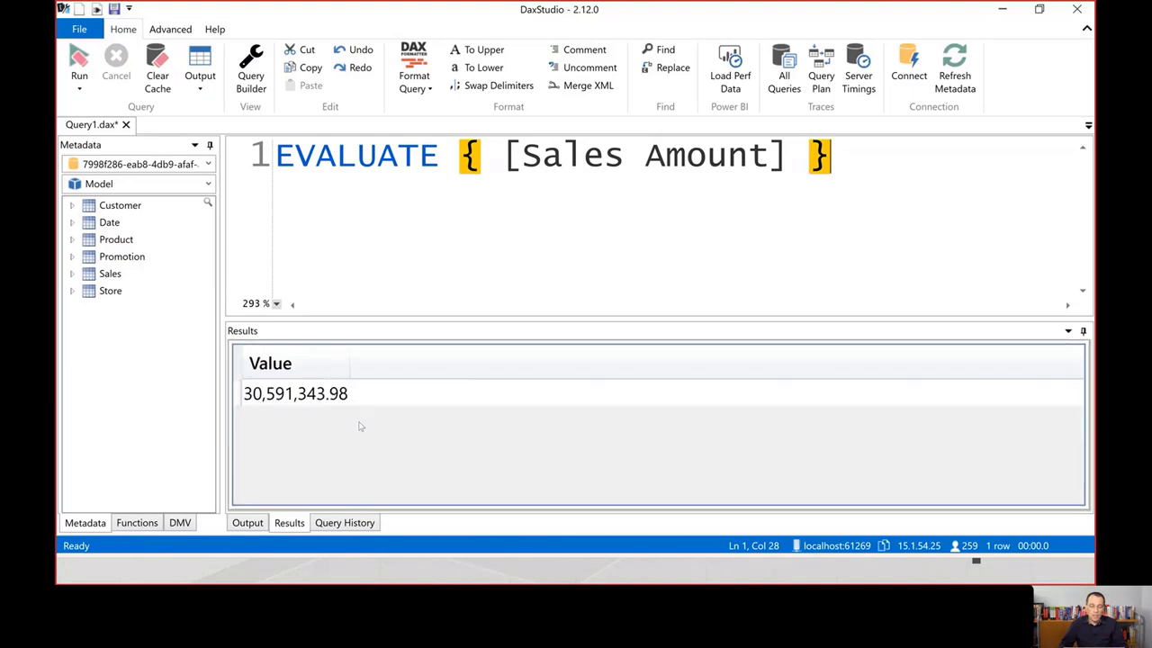
{"action": "left_click", "coordinate": [790, 157]}
{"action": "type", "text": ", "}
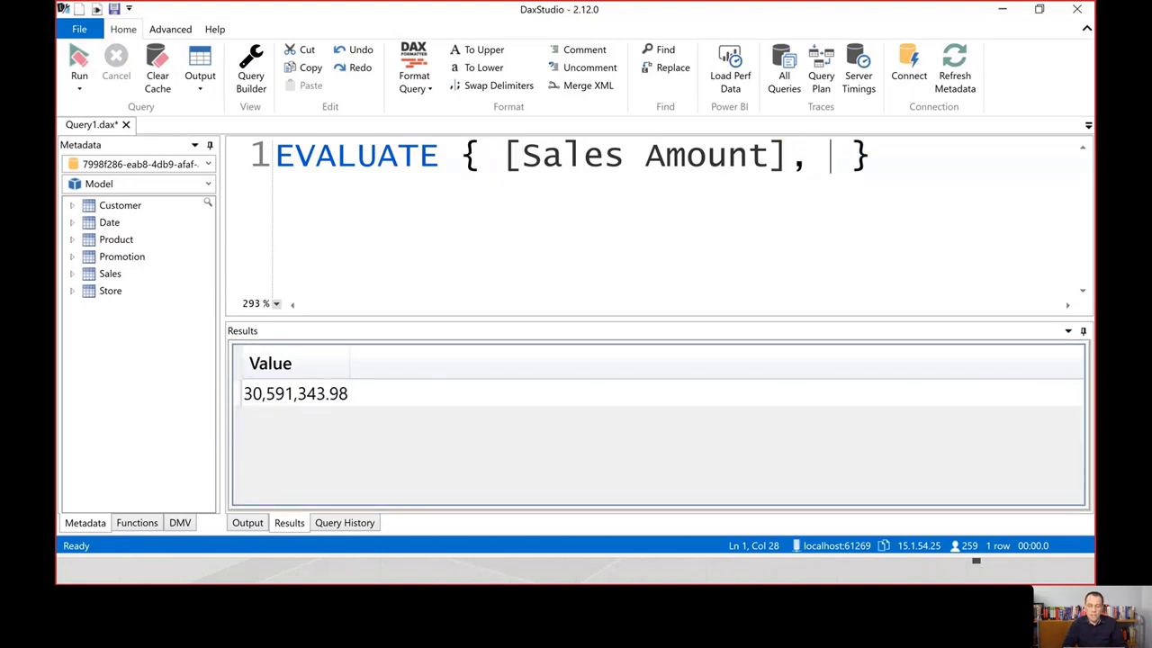
{"action": "type", "text": "[To"}
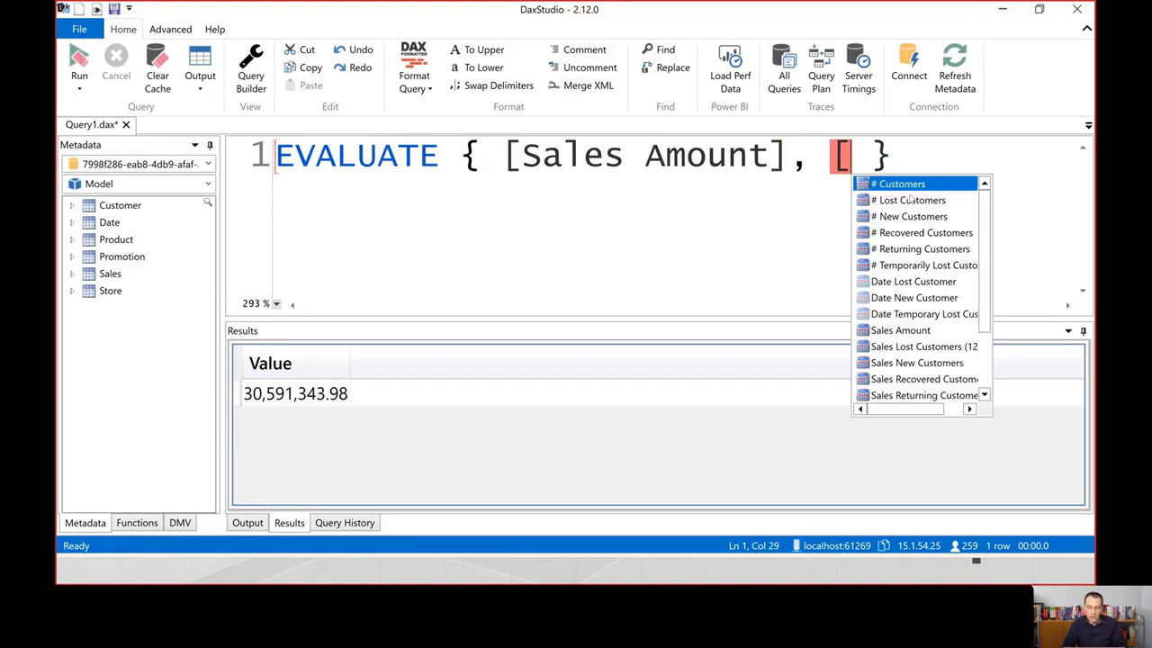
{"action": "type", "text": "t"}
{"action": "key", "text": "BackSpace"}
{"action": "key", "text": "BackSpace"}
{"action": "key", "text": "BackSpace"}
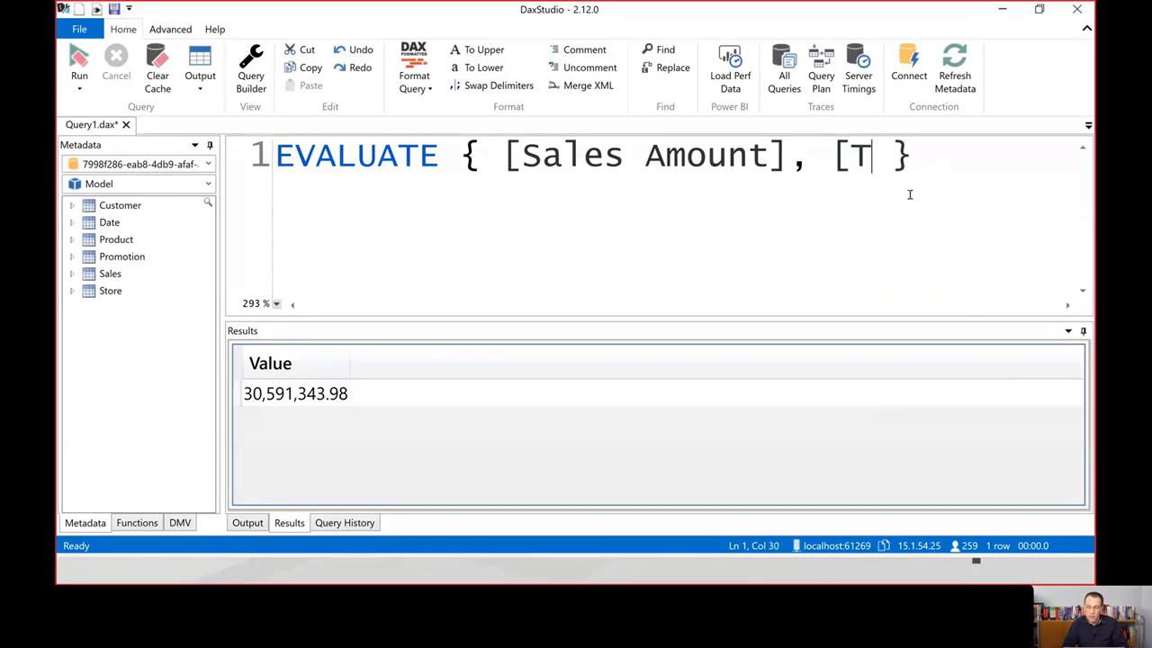
{"action": "type", "text": "C"}
{"action": "key", "text": "BackSpace"}
{"action": "key", "text": "BackSpace"}
{"action": "type", "text": "["}
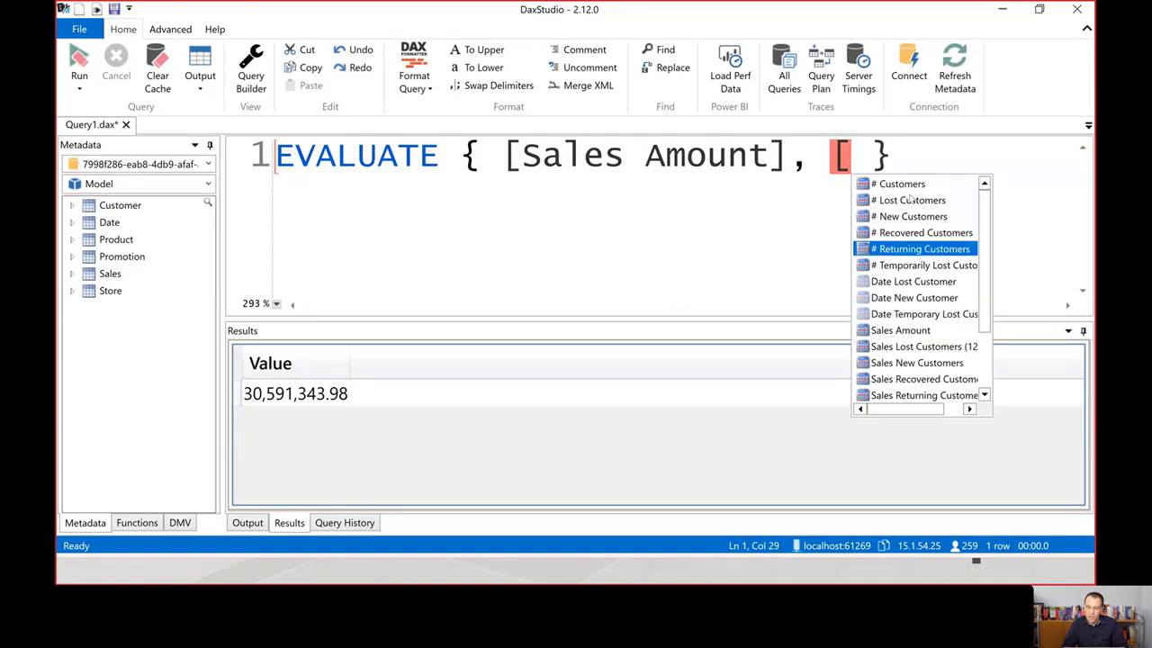
{"action": "double_click", "coordinate": [910, 197]}
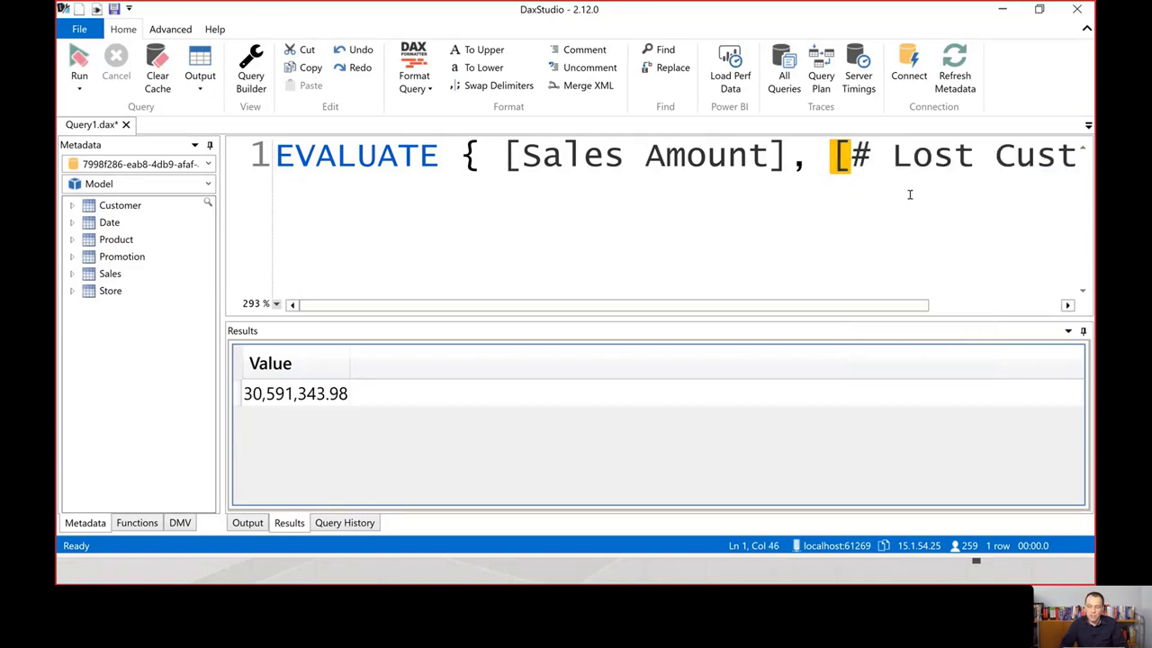
{"action": "scroll", "coordinate": [910, 194], "scroll_direction": "down", "scroll_amount": 5, "text": "ctrl"}
{"action": "key", "text": "F5"}
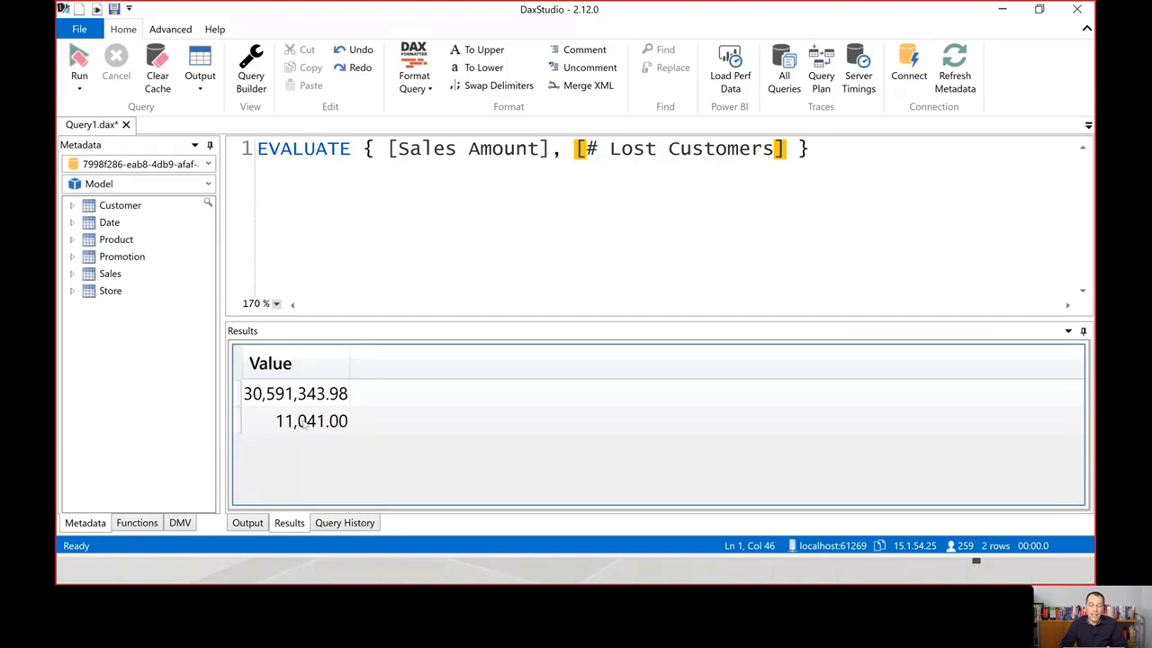
Wrap both measures in parentheses as one tuple and rerun to get a single row.
{"action": "left_click", "coordinate": [385, 149]}
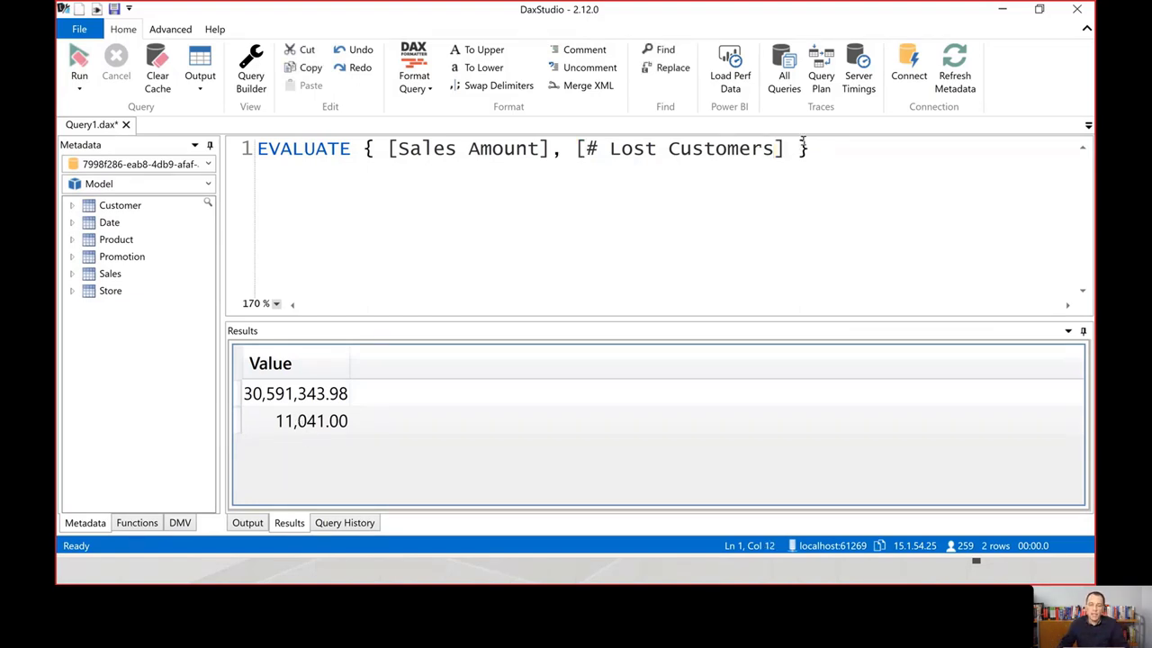
{"action": "type", "text": "("}
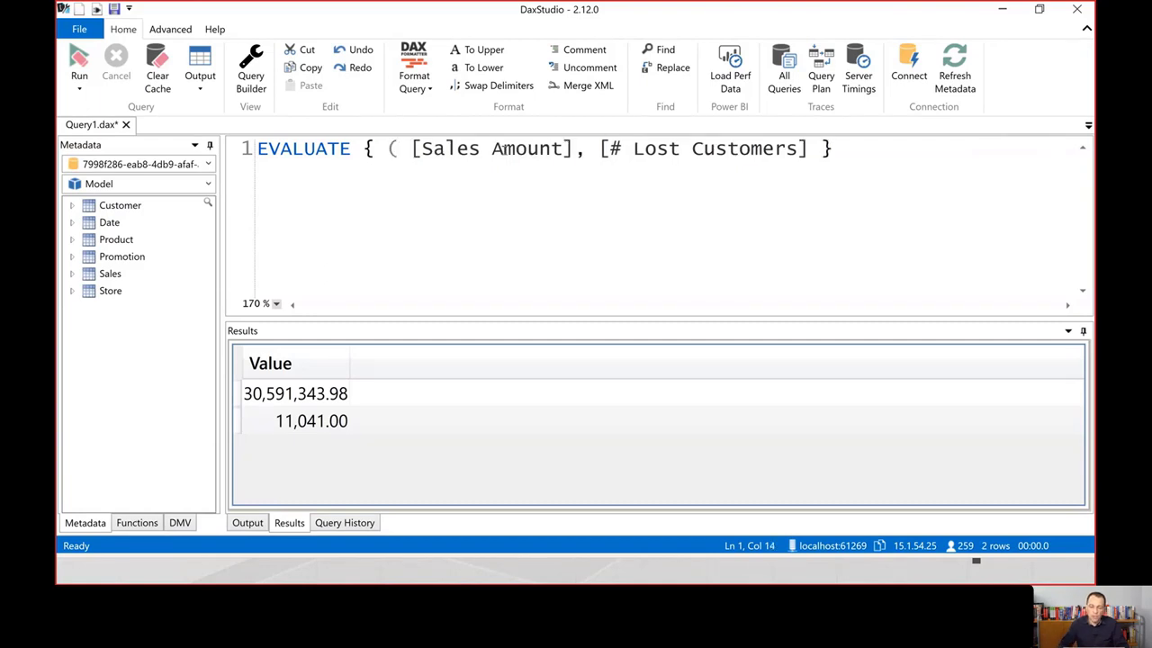
{"action": "left_click", "coordinate": [821, 148]}
{"action": "type", "text": ")"}
{"action": "left_click", "coordinate": [904, 149]}
{"action": "left_click", "coordinate": [79, 61]}
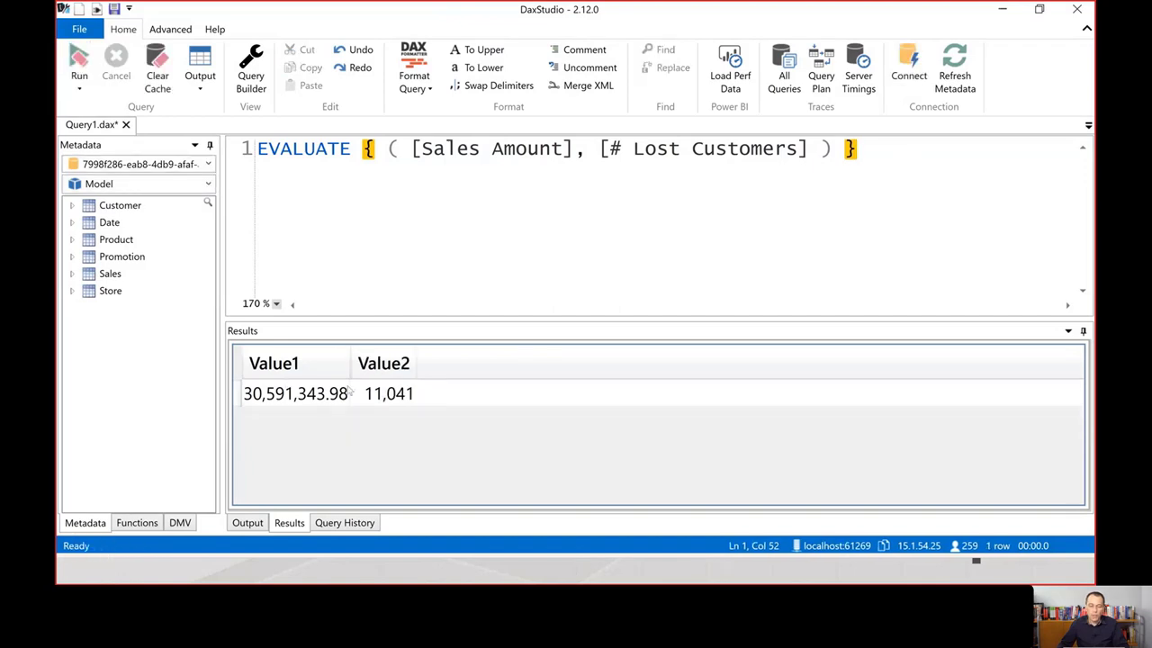
Duplicate the ( [Sales Amount], [# Lost Customers] ) tuple onto a second line.
{"action": "mouse_move", "coordinate": [309, 396]}
{"action": "mouse_move", "coordinate": [367, 397]}
{"action": "left_click_drag", "start_coordinate": [833, 148], "coordinate": [381, 124]}
{"action": "key", "text": "ctrl+c"}
{"action": "key", "text": "Right"}
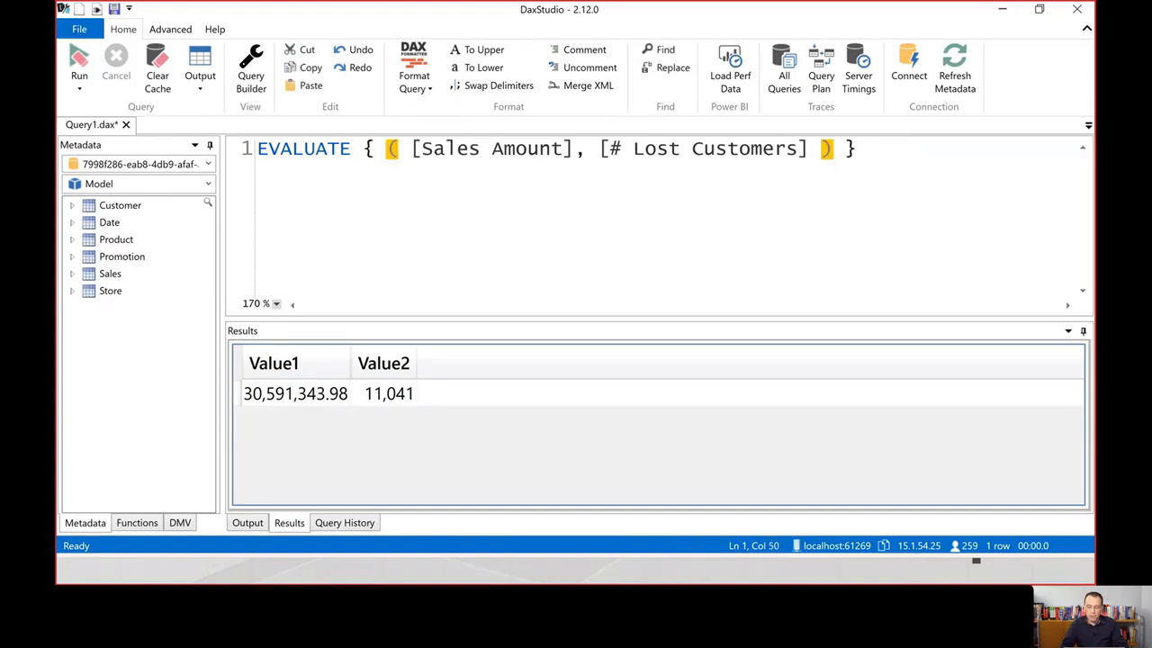
{"action": "type", "text": ","}
{"action": "key", "text": "Return"}
{"action": "key", "text": "ctrl+v"}
{"action": "key", "text": "Home"}
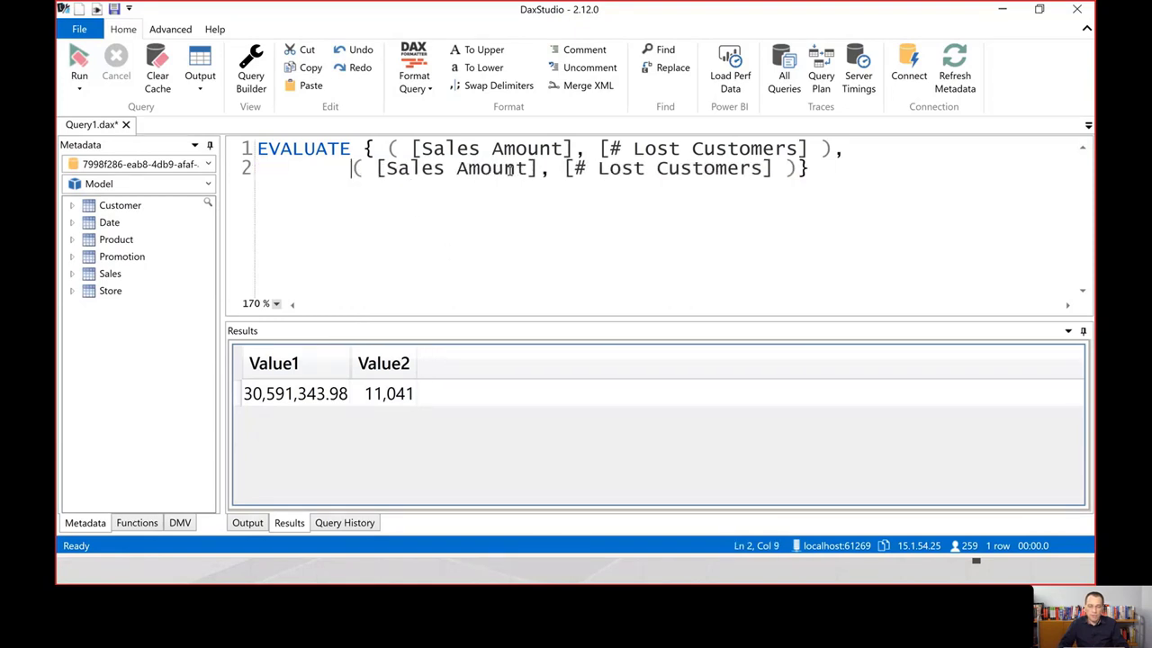
Change the second row to [Sales Amount] / 2 and [# Lost Customers] * 10, then run it.
{"action": "left_click", "coordinate": [585, 169]}
{"action": "type", "text": "/ 2"}
{"action": "left_click", "coordinate": [870, 171]}
{"action": "type", "text": "* 10"}
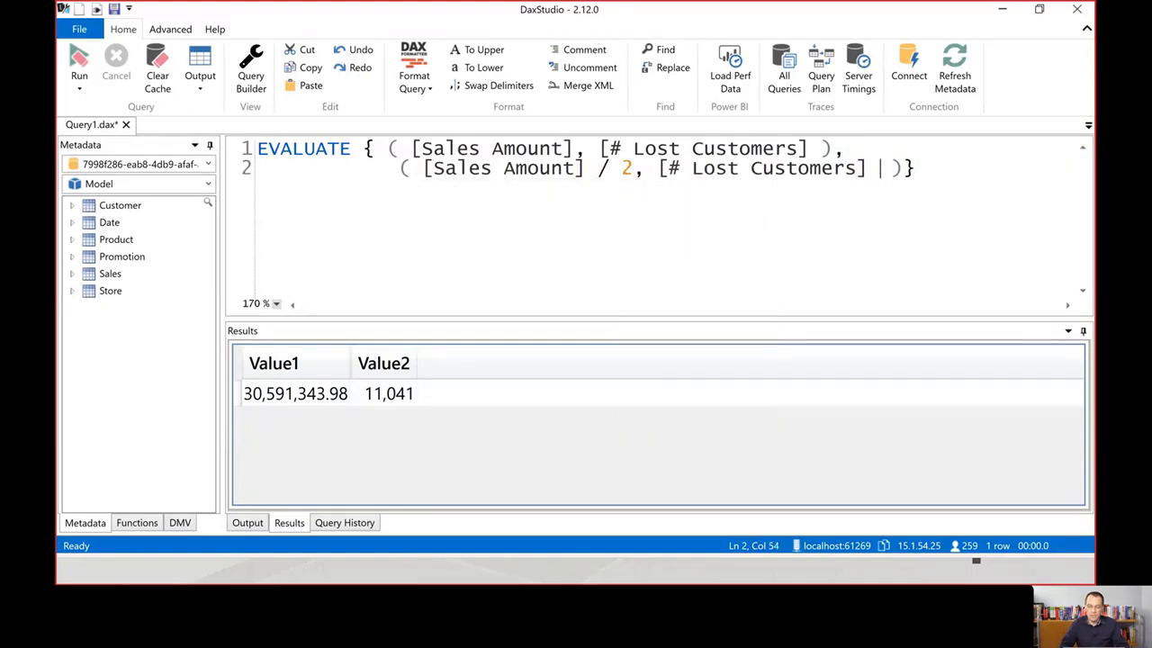
{"action": "key", "text": "F5"}
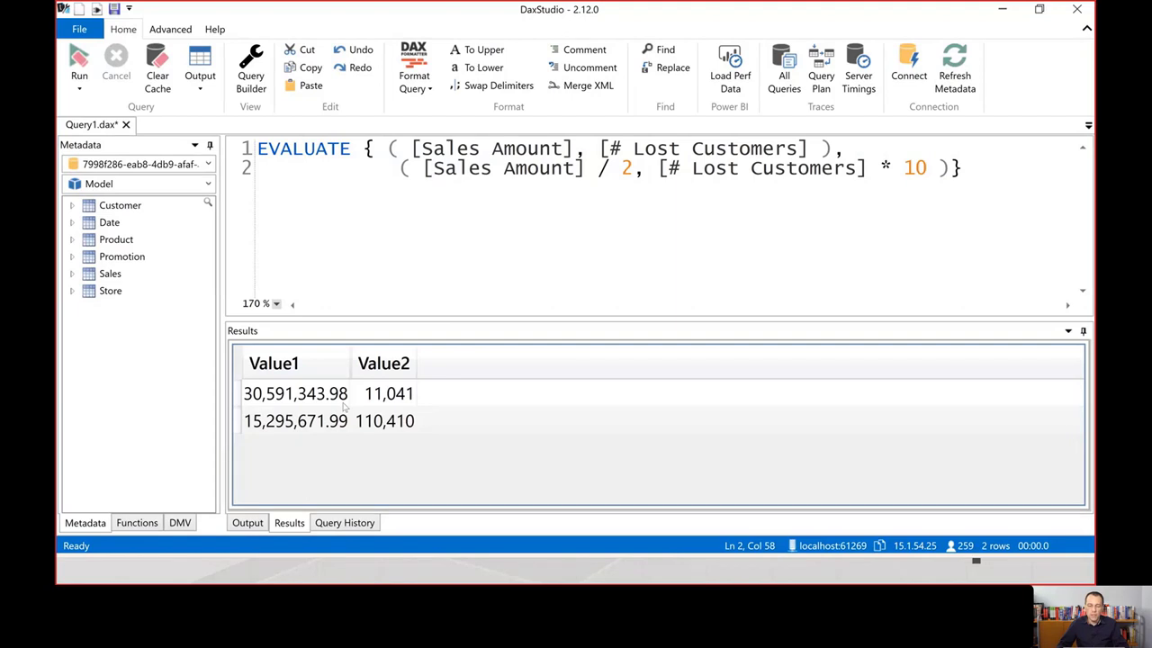
{"action": "left_click", "coordinate": [288, 421]}
{"action": "left_click", "coordinate": [395, 414]}
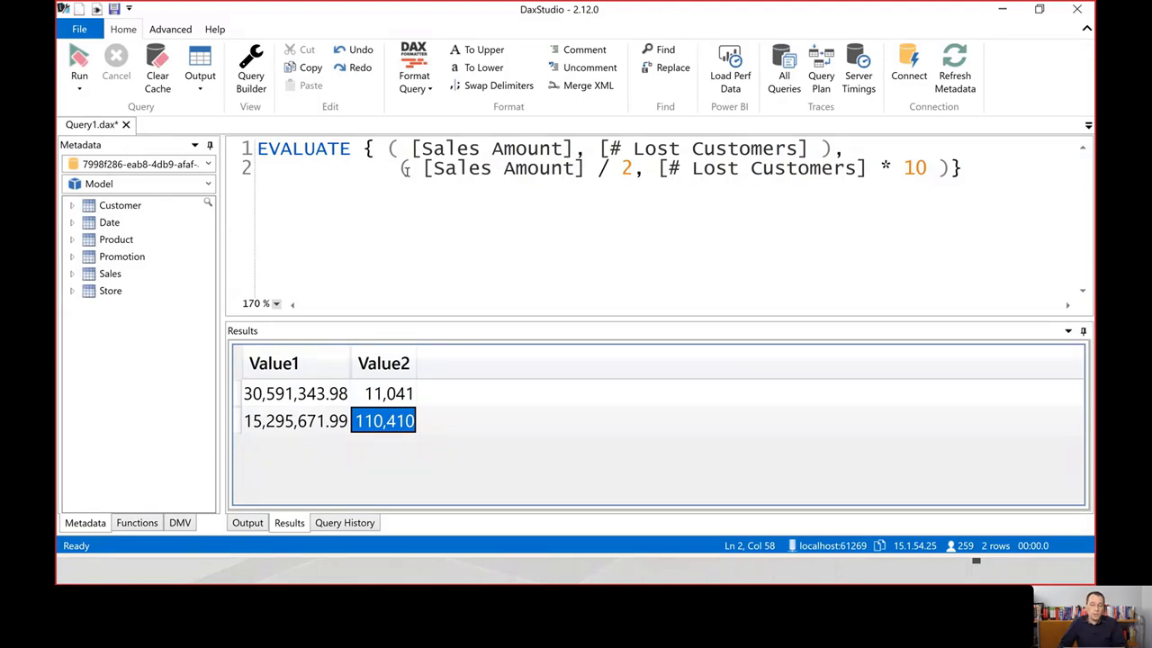
Run View Metrics from the Advanced tab and widen the Table column in the grid.
{"action": "left_click", "coordinate": [169, 29]}
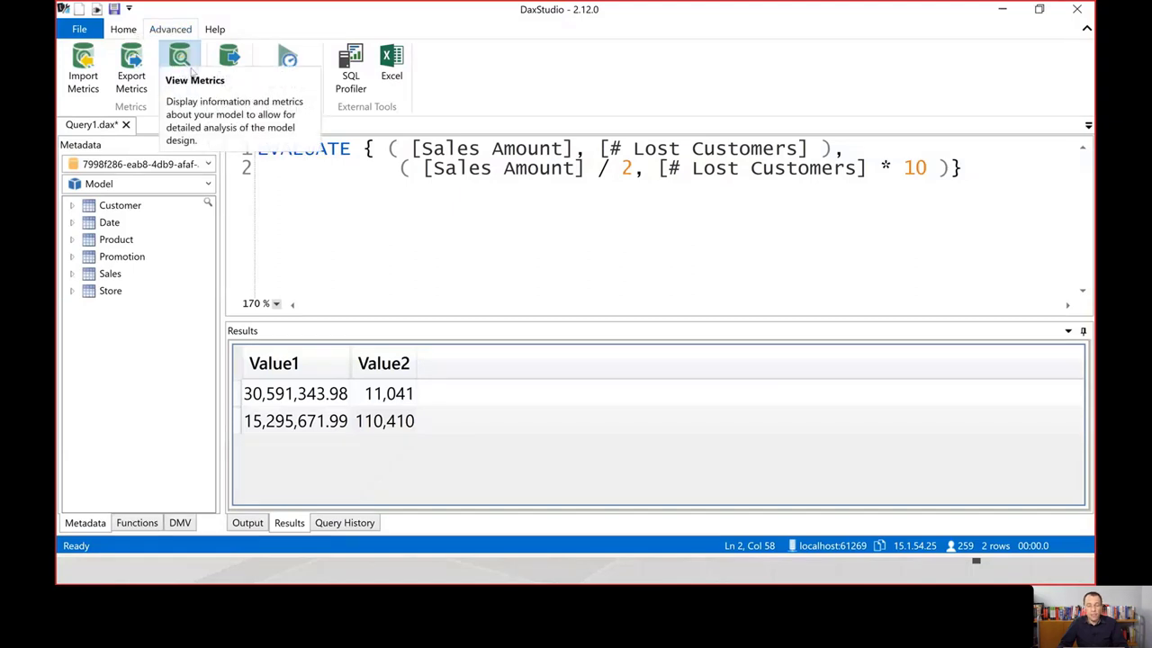
{"action": "left_click", "coordinate": [190, 71]}
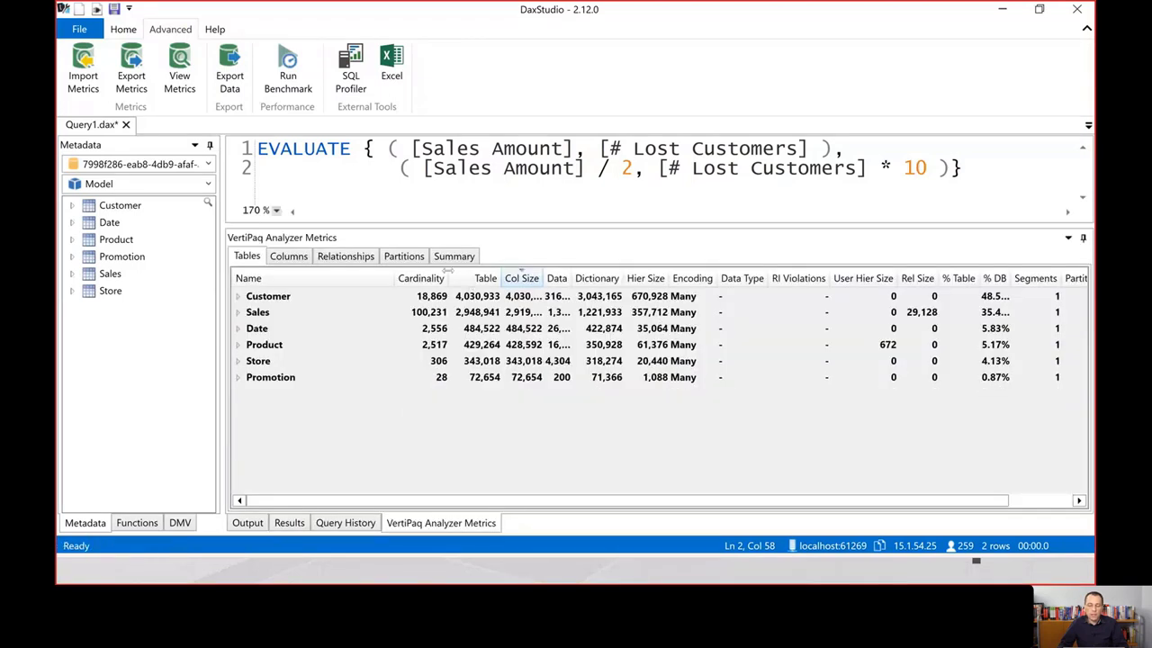
{"action": "left_click_drag", "start_coordinate": [500, 278], "coordinate": [785, 278]}
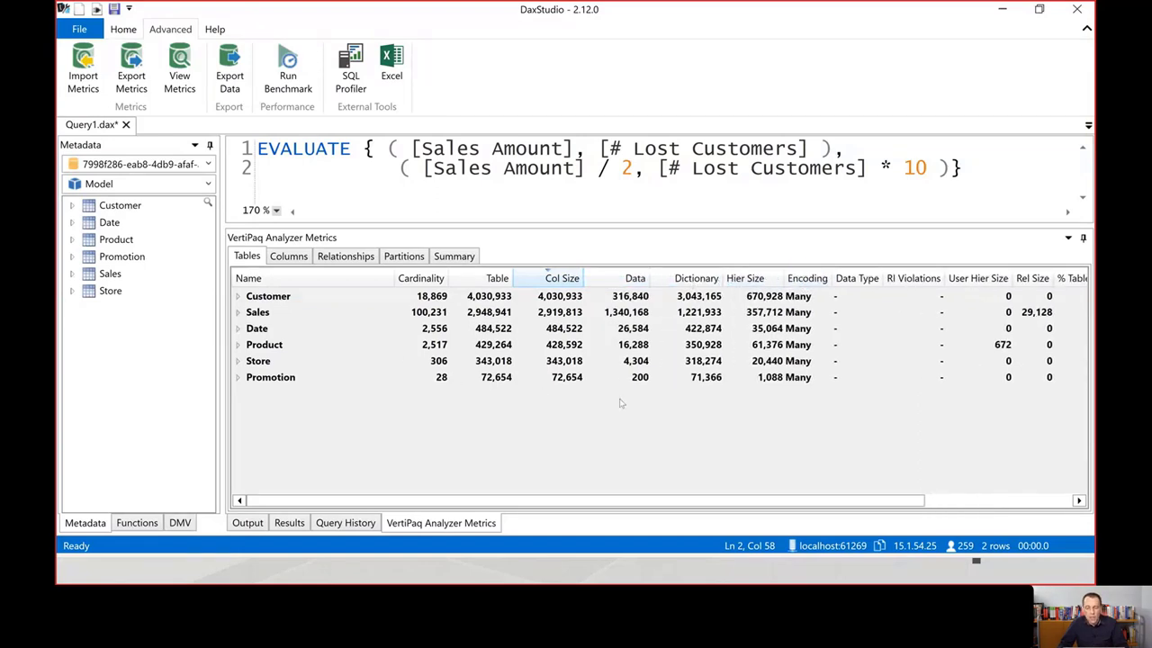
Check the Summary metrics, then expand the Customer table to show its column sizes.
{"action": "left_click", "coordinate": [454, 256]}
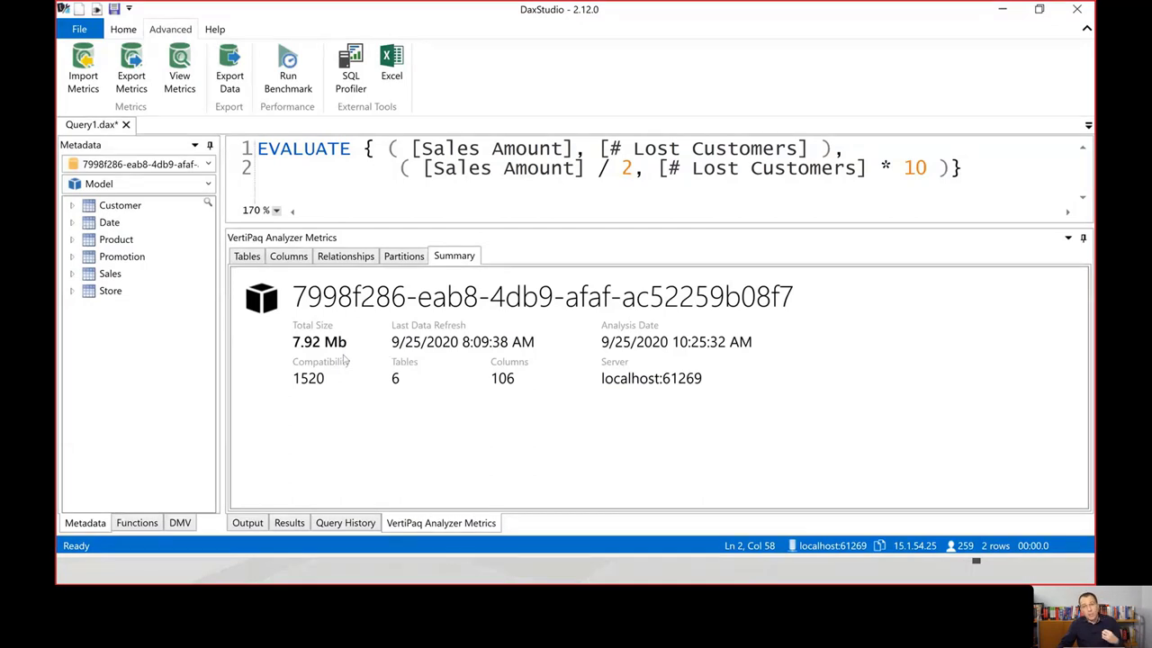
{"action": "left_click", "coordinate": [247, 256]}
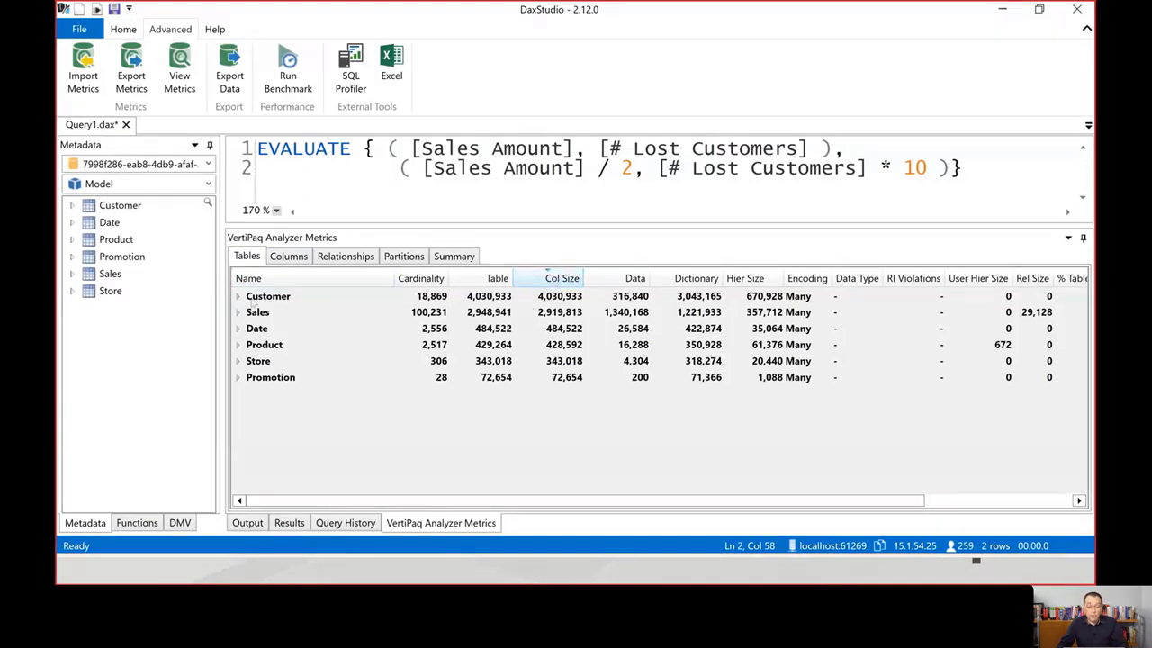
{"action": "double_click", "coordinate": [324, 299]}
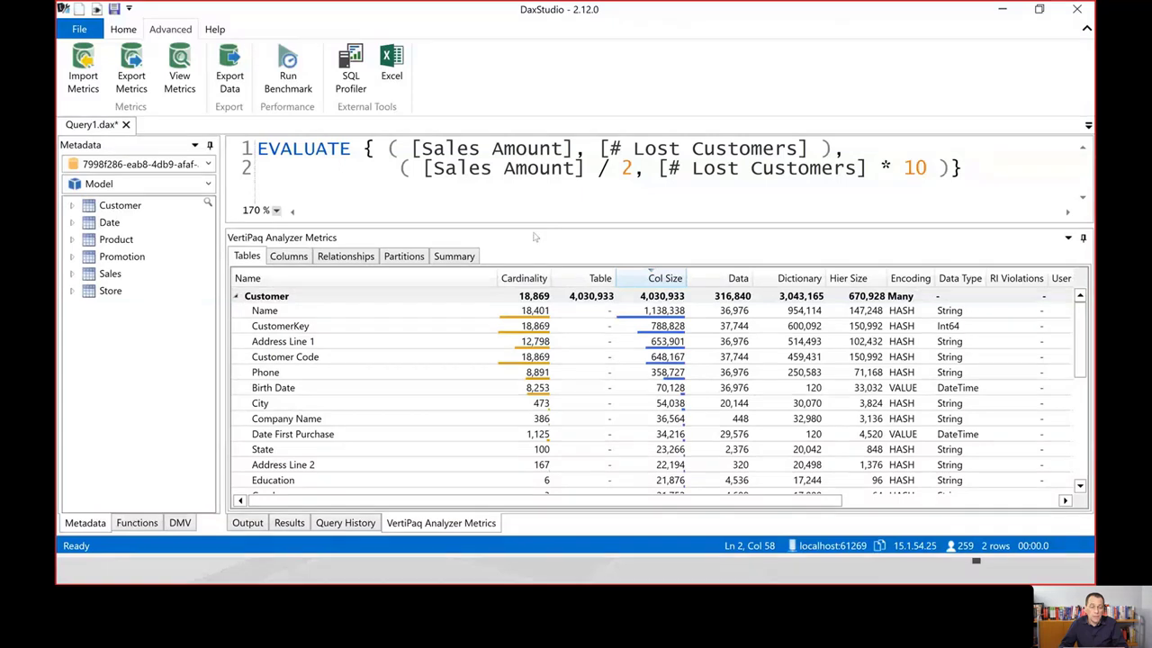
Delete the entire two-row query and drag the splitter down to enlarge the editor.
{"action": "left_click", "coordinate": [417, 173]}
{"action": "key", "text": "ctrl+a"}
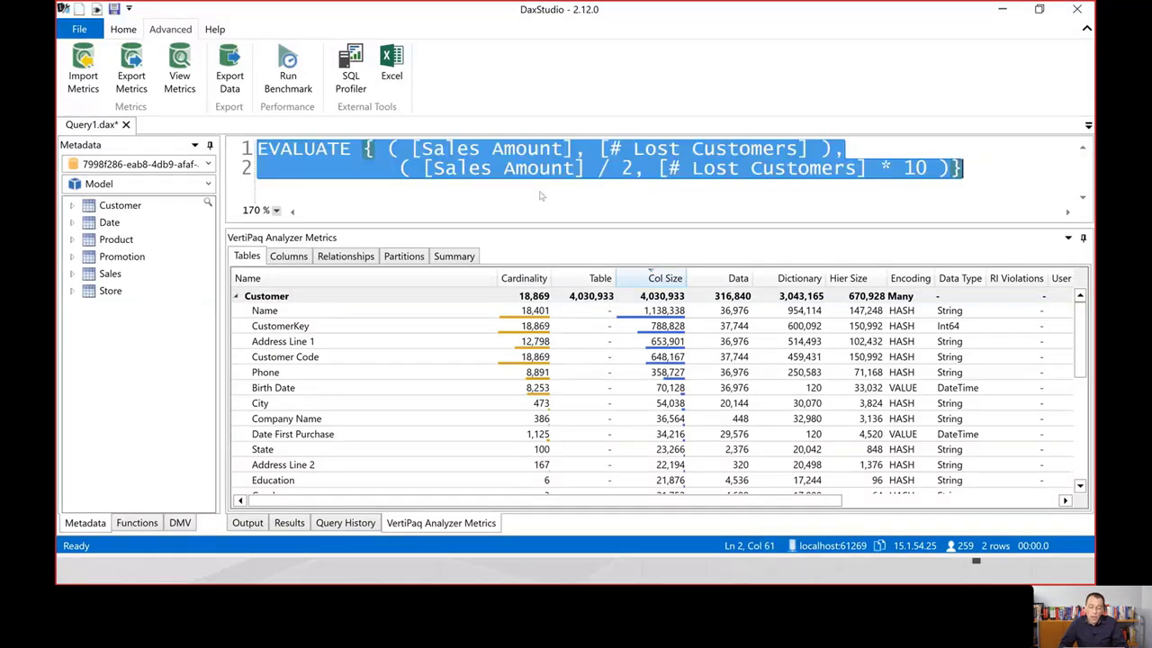
{"action": "key", "text": "Delete"}
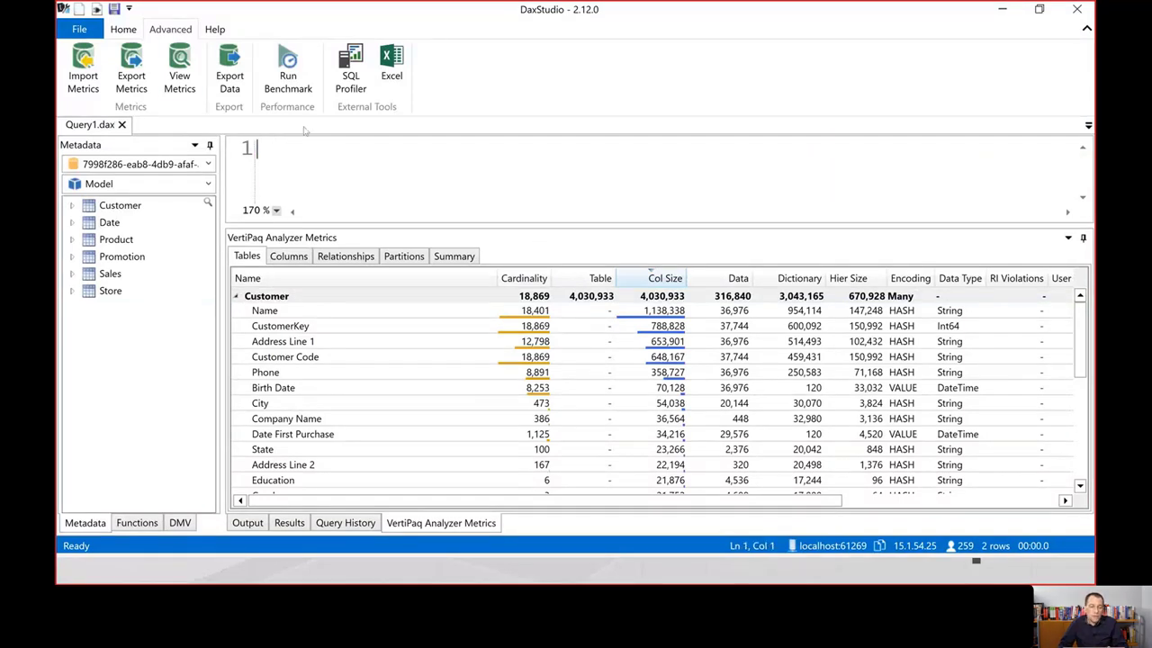
{"action": "left_click", "coordinate": [124, 29]}
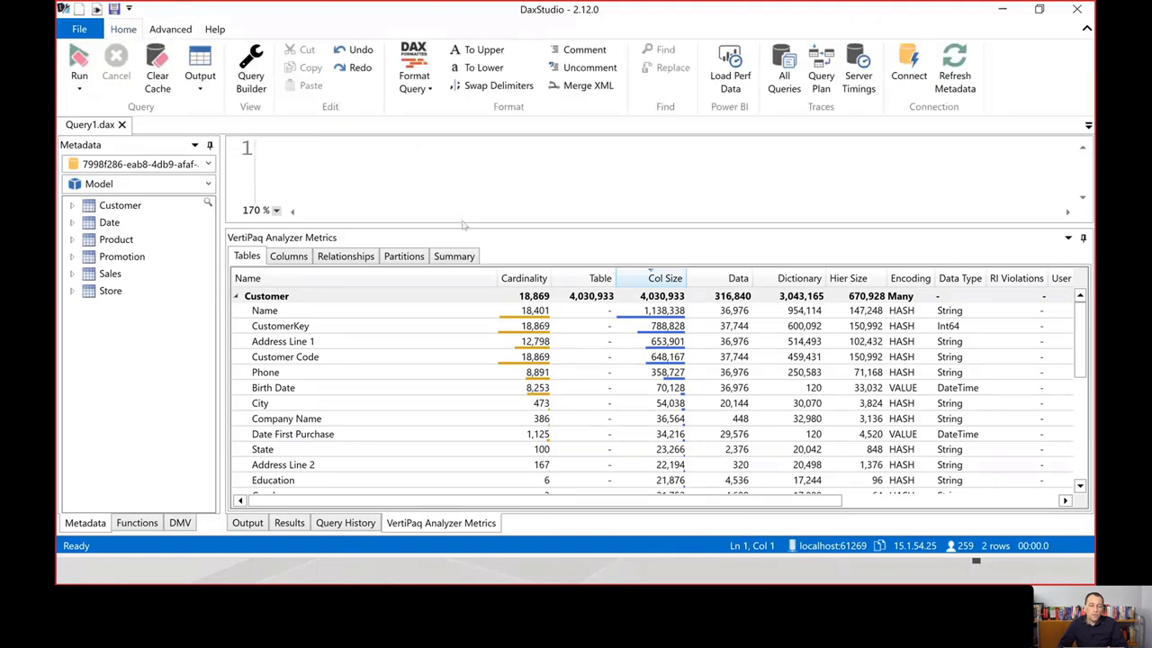
{"action": "left_click_drag", "start_coordinate": [463, 227], "coordinate": [472, 419]}
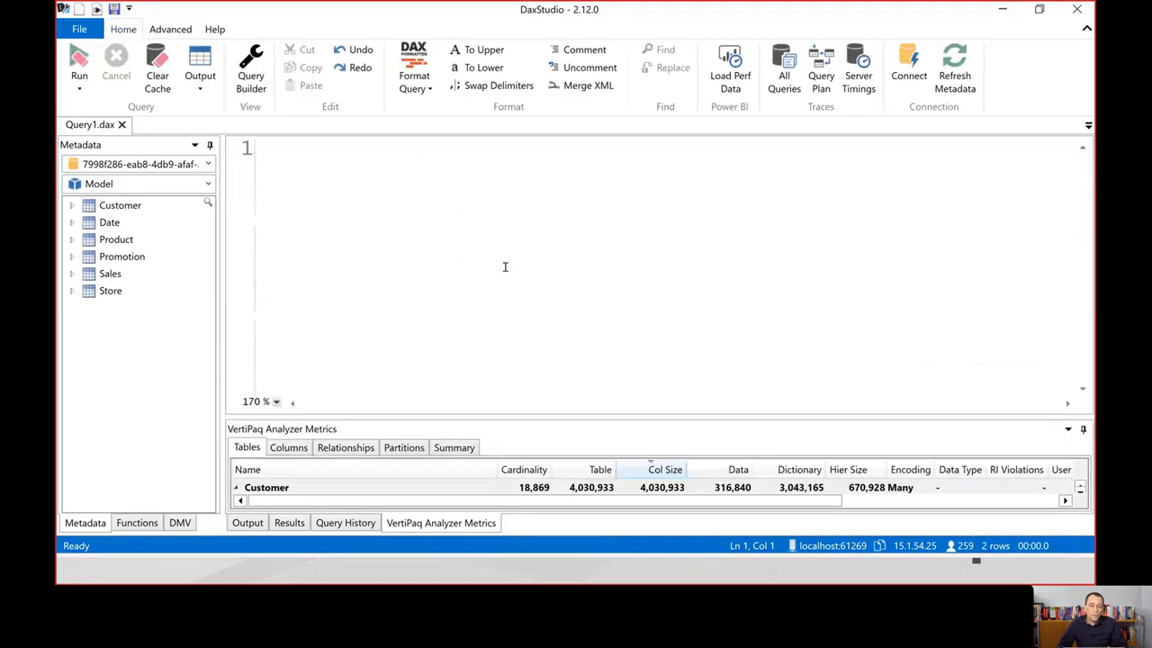
{"action": "left_click", "coordinate": [504, 267]}
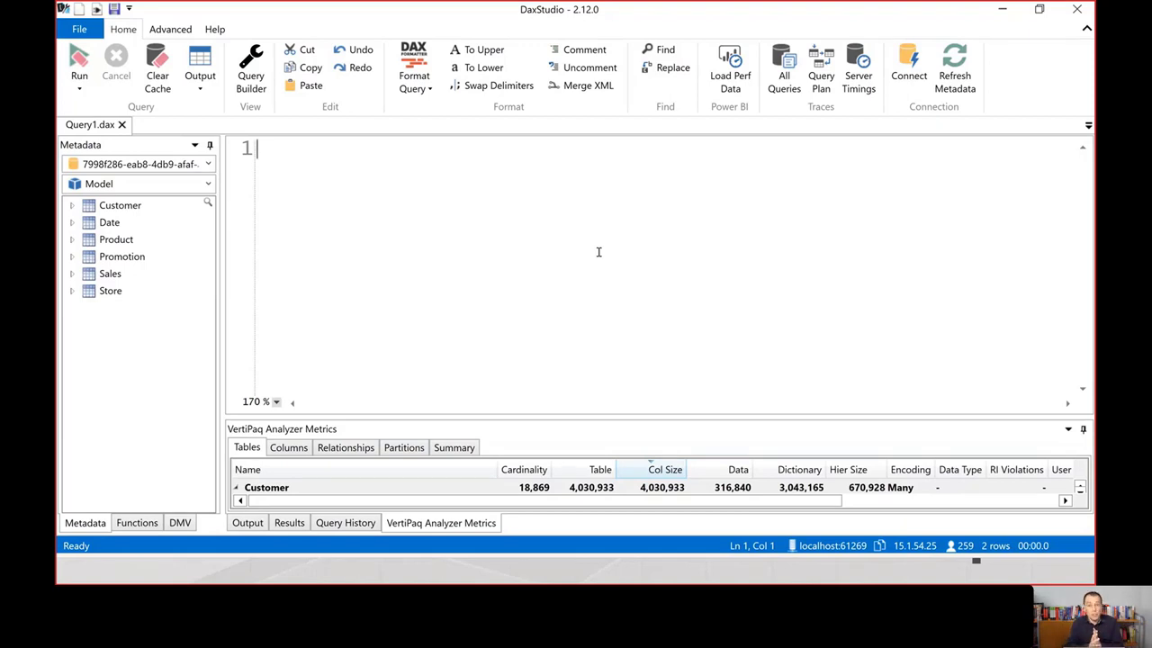
Build a Query Builder query of Customer City, Country and # Customers, run it, and edit the code.
{"action": "left_click", "coordinate": [251, 85]}
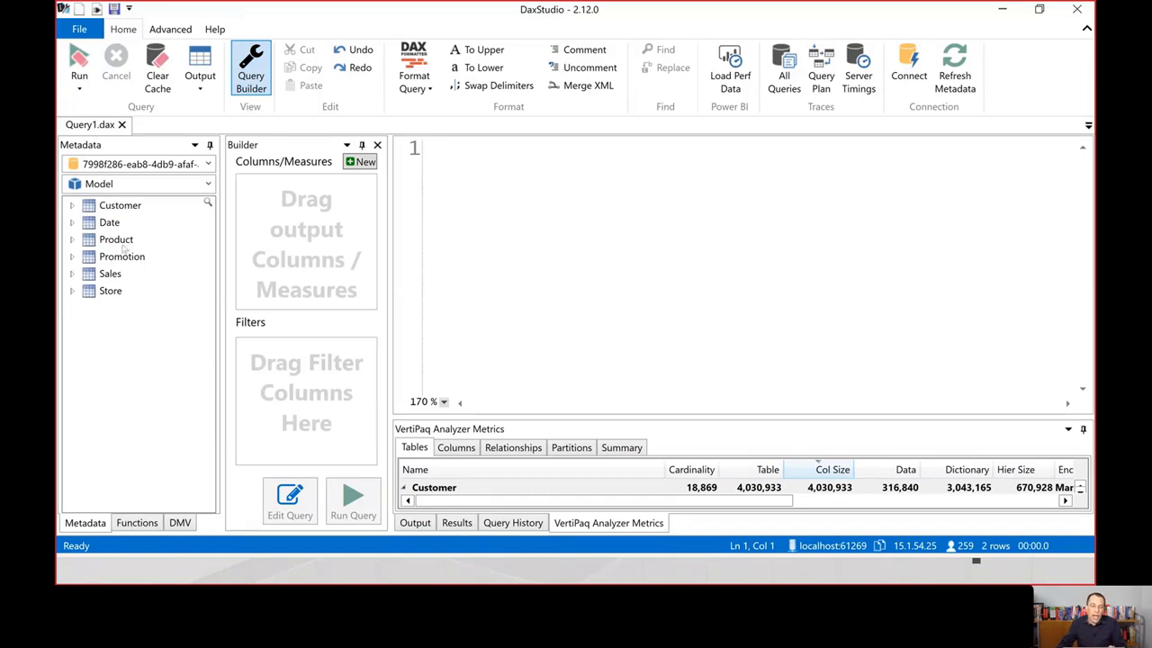
{"action": "left_click", "coordinate": [72, 206]}
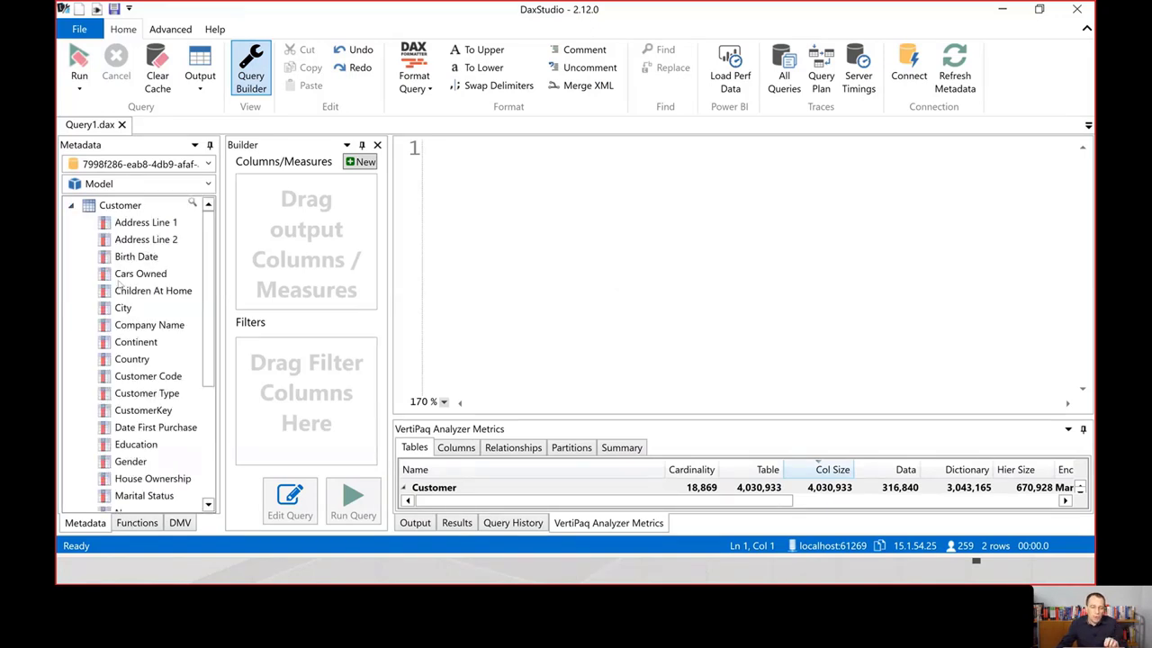
{"action": "left_click_drag", "start_coordinate": [121, 307], "coordinate": [235, 281]}
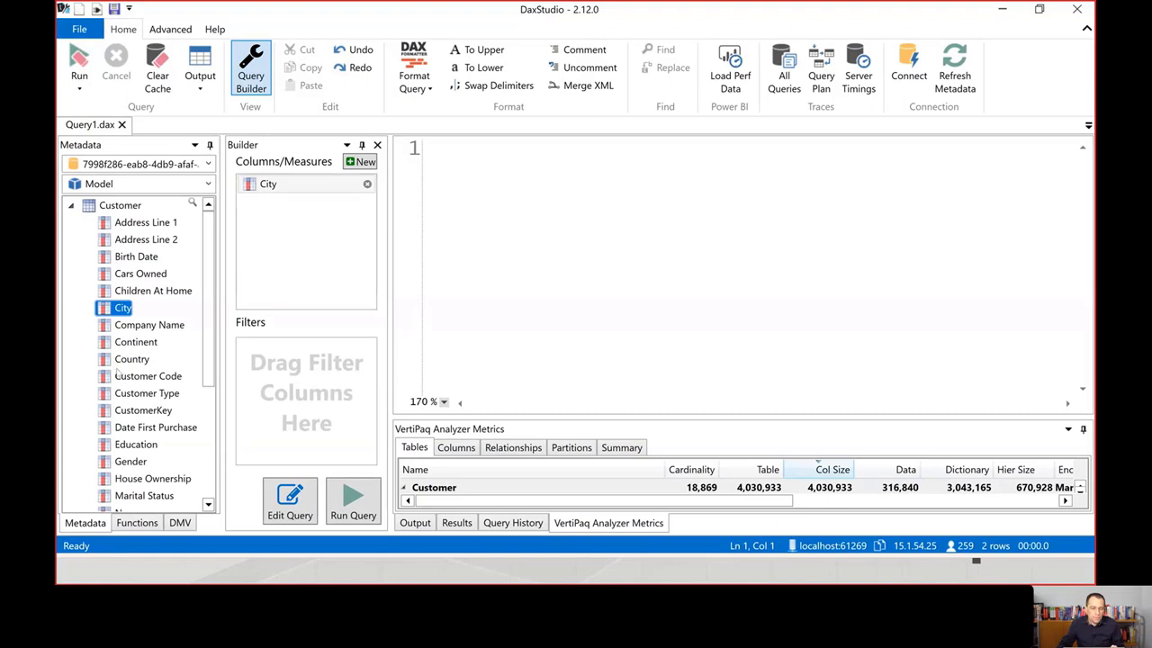
{"action": "left_click_drag", "start_coordinate": [131, 359], "coordinate": [303, 267]}
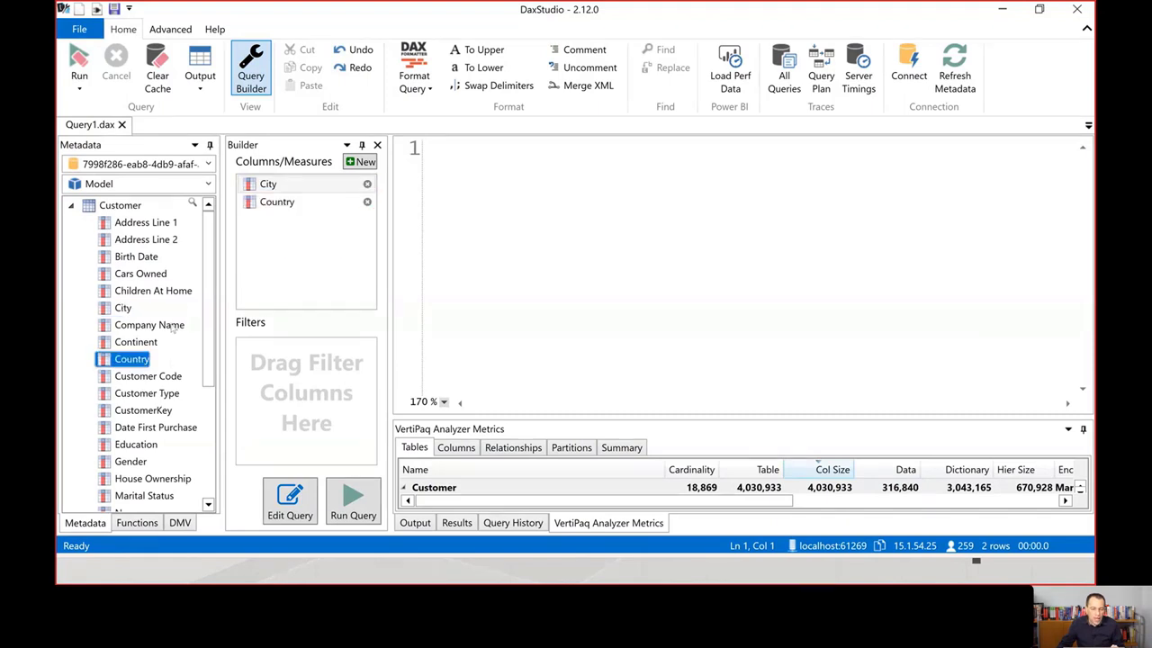
{"action": "scroll", "coordinate": [169, 335], "scroll_direction": "down", "scroll_amount": 4}
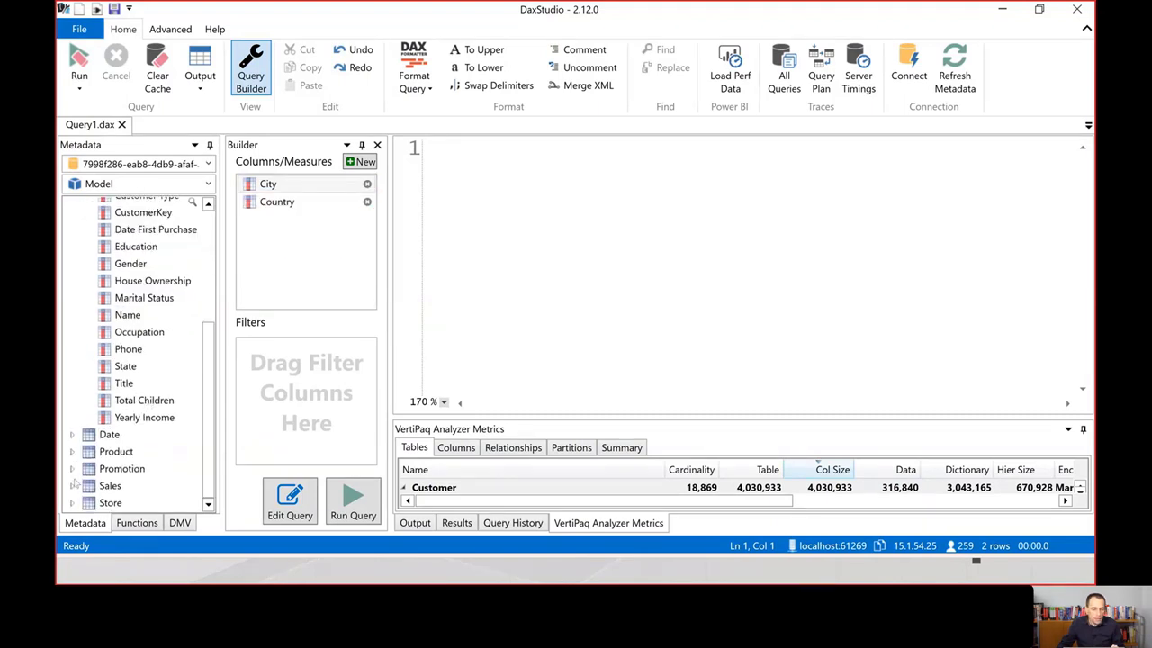
{"action": "left_click", "coordinate": [72, 485]}
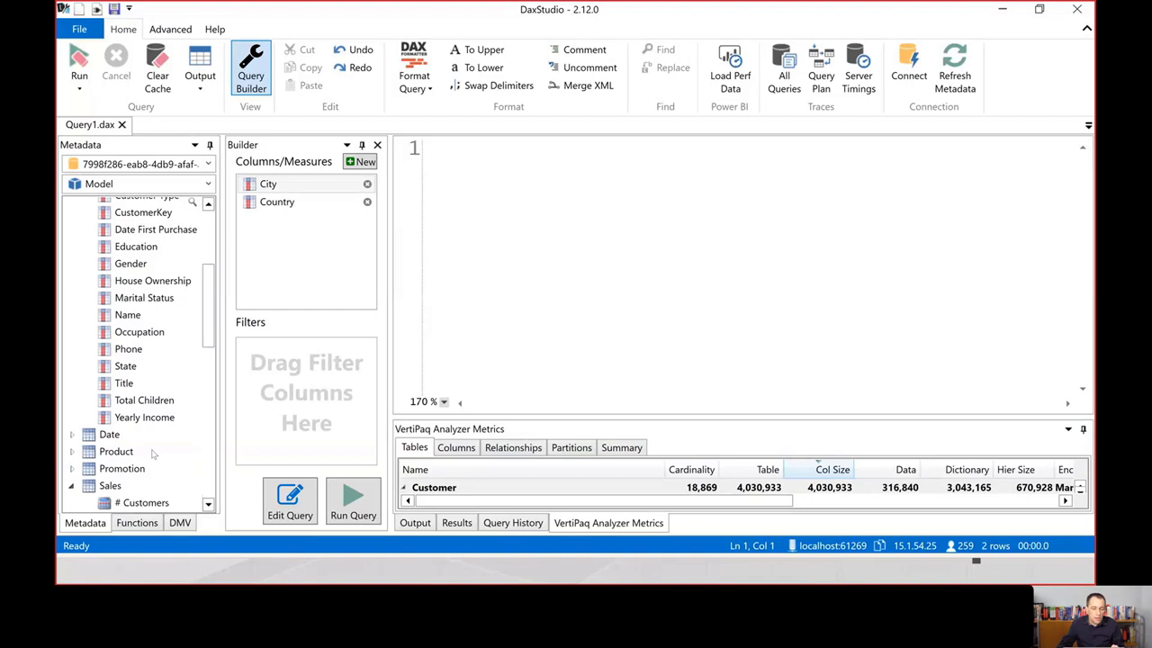
{"action": "left_click_drag", "start_coordinate": [141, 502], "coordinate": [288, 225]}
{"action": "left_click", "coordinate": [352, 502]}
{"action": "left_click_drag", "start_coordinate": [603, 425], "coordinate": [608, 327]}
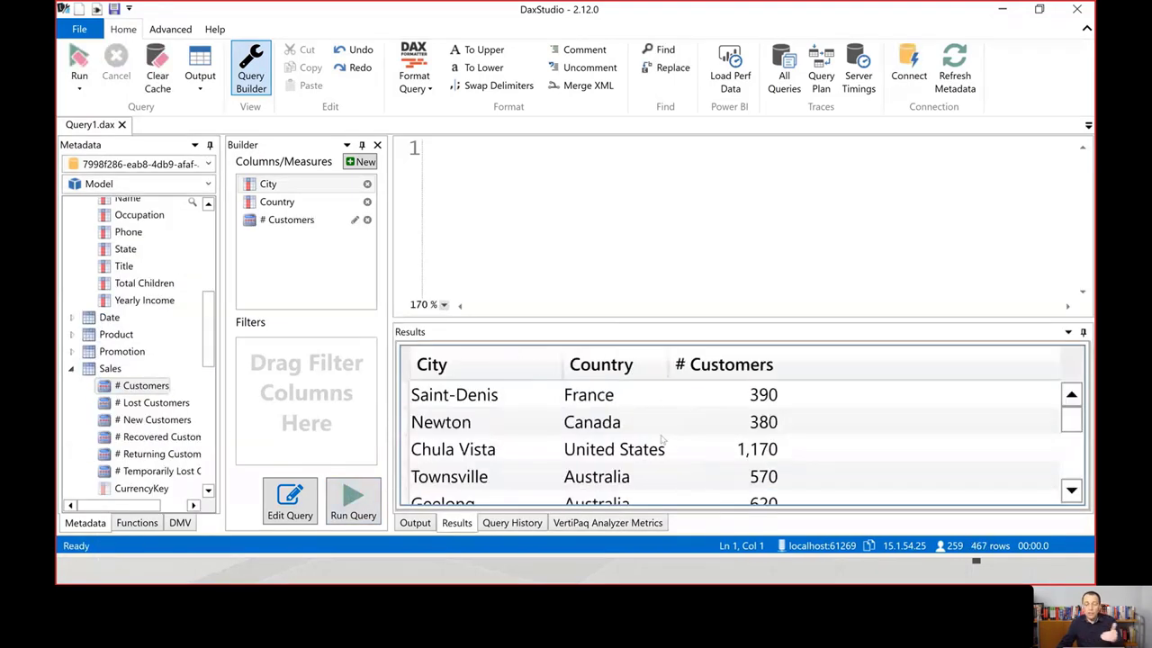
{"action": "left_click", "coordinate": [289, 501]}
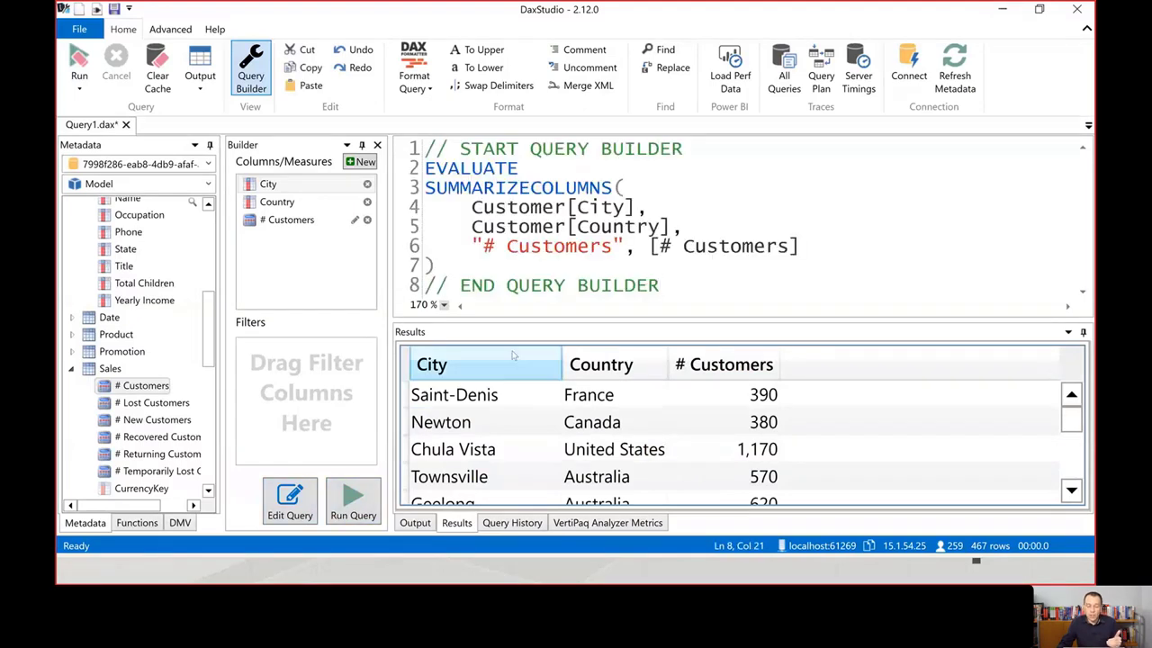
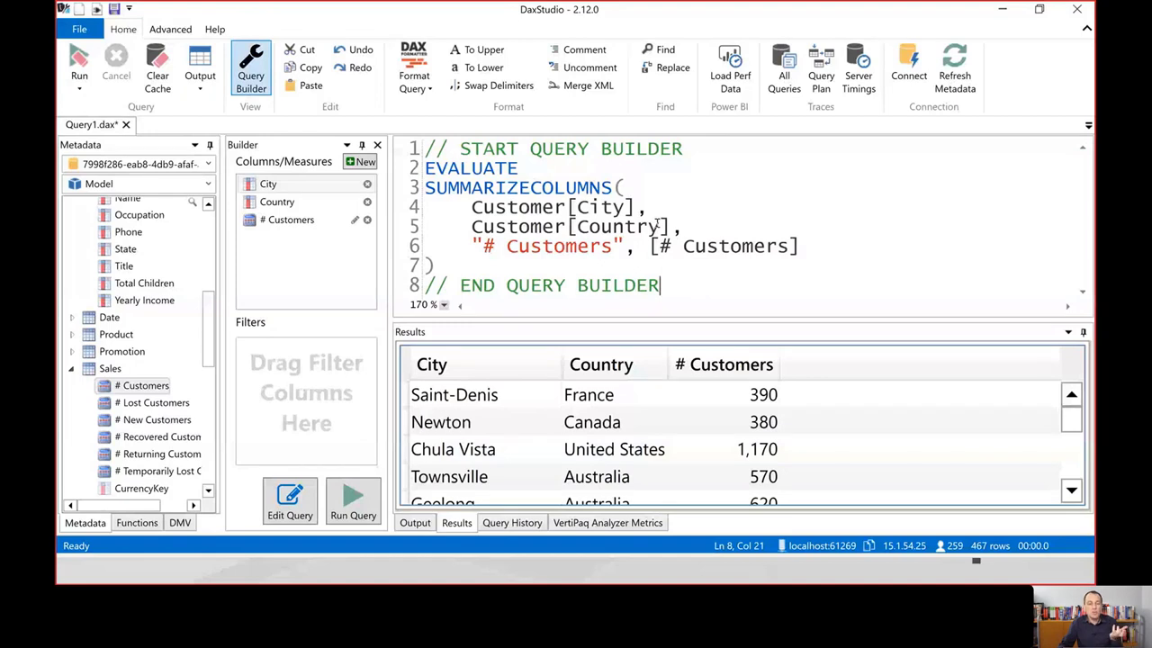
Show the VertiPaq Analyzer Metrics with the Customer table's column cardinality and sizes.
{"action": "left_click", "coordinate": [170, 29]}
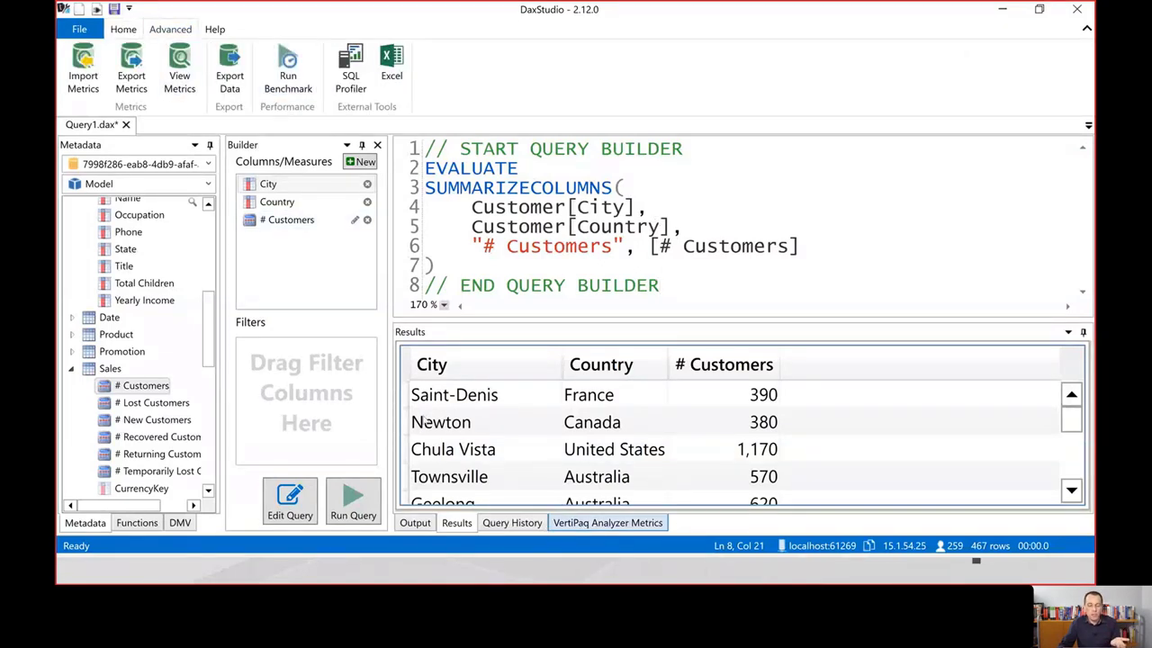
{"action": "left_click", "coordinate": [583, 523]}
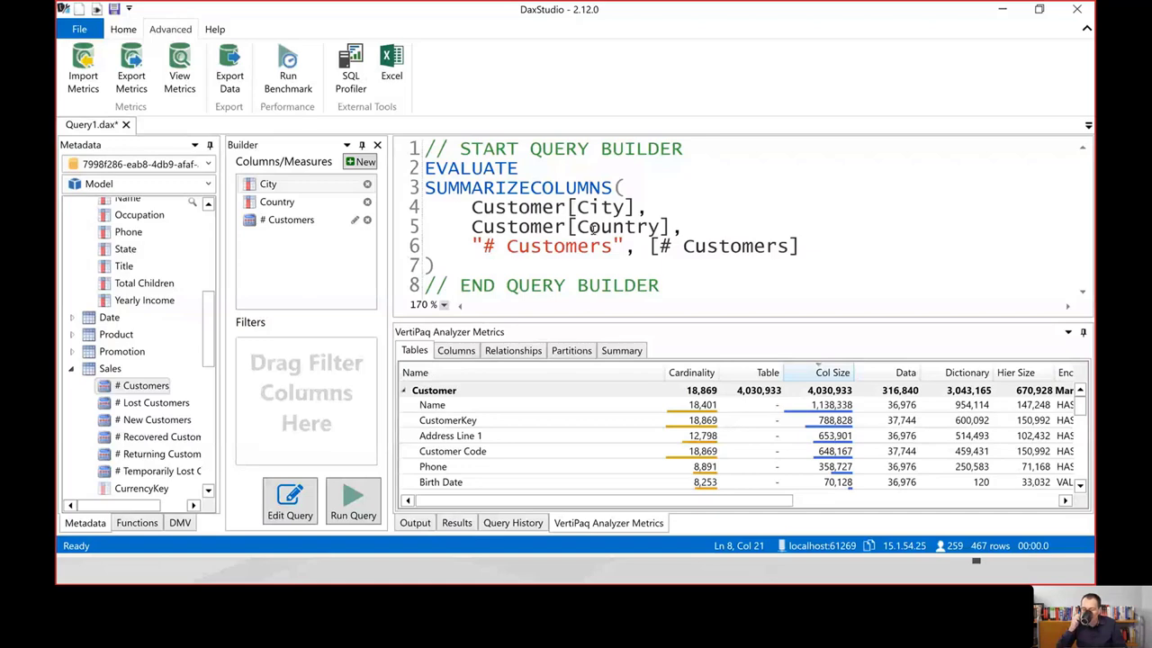
{"action": "key", "text": "alt+Tab"}
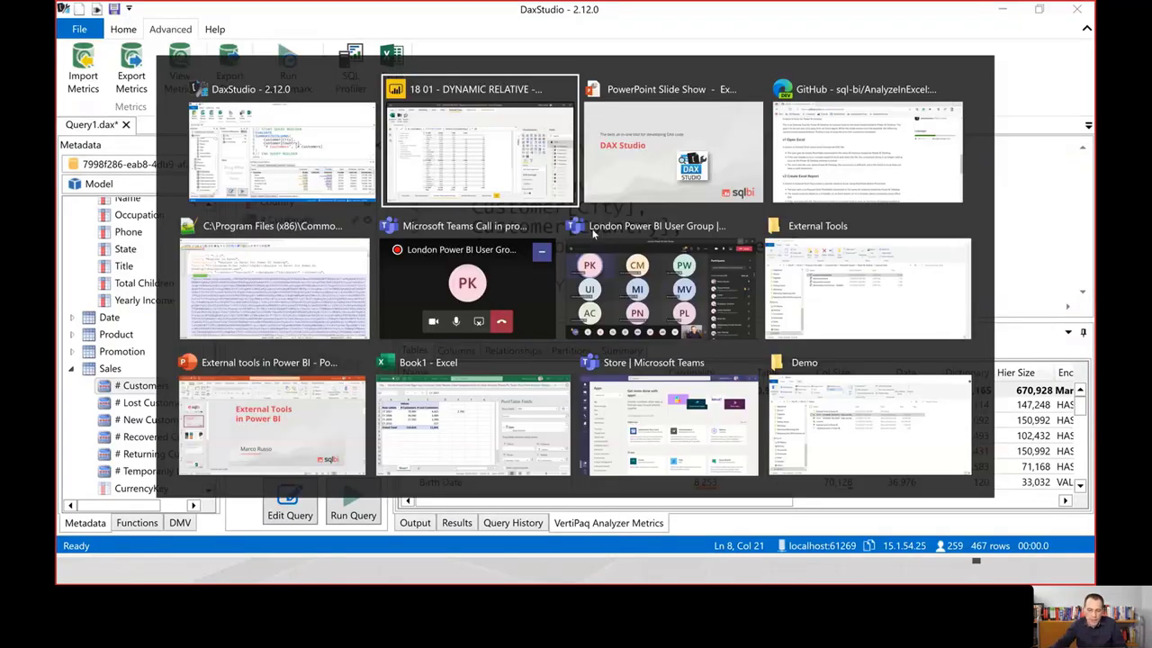
Read the attendees' questions in the Teams meeting chat, then minimize the meeting window.
{"action": "key", "text": "alt+Tab"}
{"action": "key", "text": "alt+Tab"}
{"action": "key", "text": "alt+Tab"}
{"action": "key", "text": "alt+Tab"}
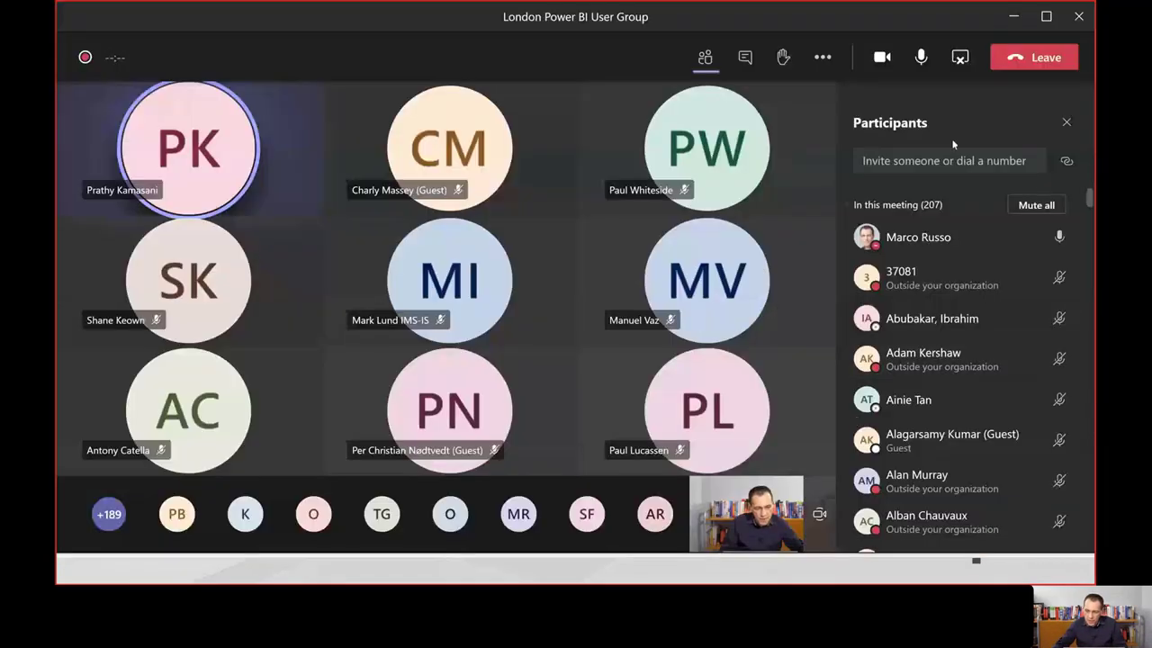
{"action": "left_click", "coordinate": [740, 65]}
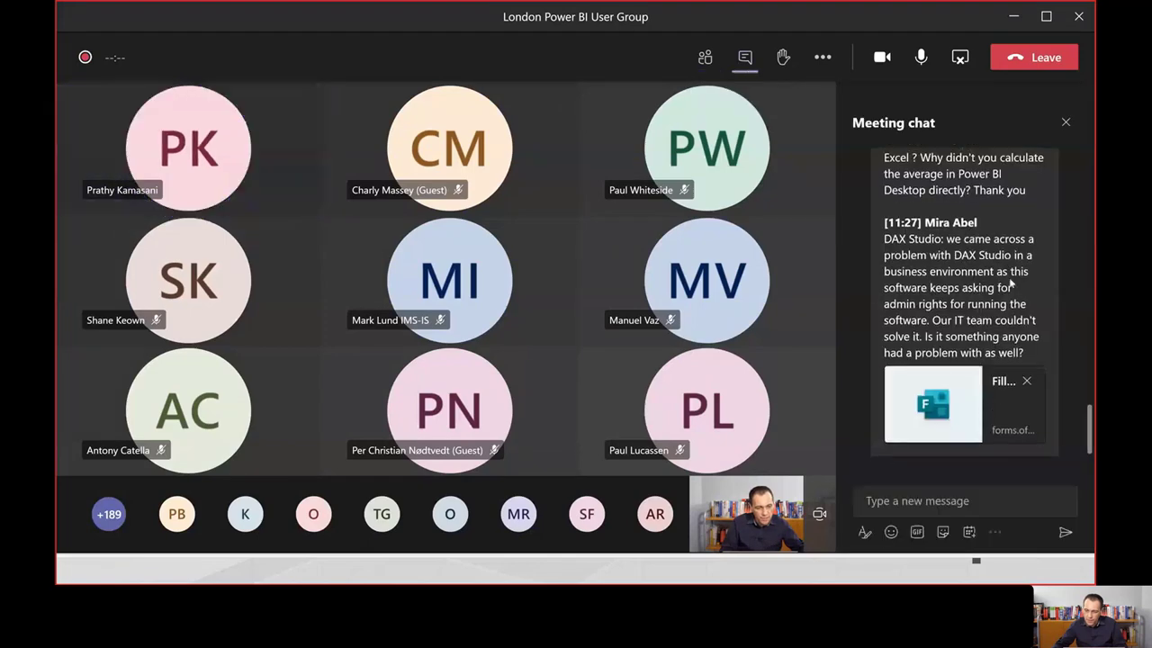
{"action": "scroll", "coordinate": [1009, 289], "scroll_direction": "up", "scroll_amount": 3}
{"action": "scroll", "coordinate": [1009, 289], "scroll_direction": "down", "scroll_amount": 1}
{"action": "scroll", "coordinate": [1009, 292], "scroll_direction": "down", "scroll_amount": 1}
{"action": "scroll", "coordinate": [1009, 291], "scroll_direction": "up", "scroll_amount": 1}
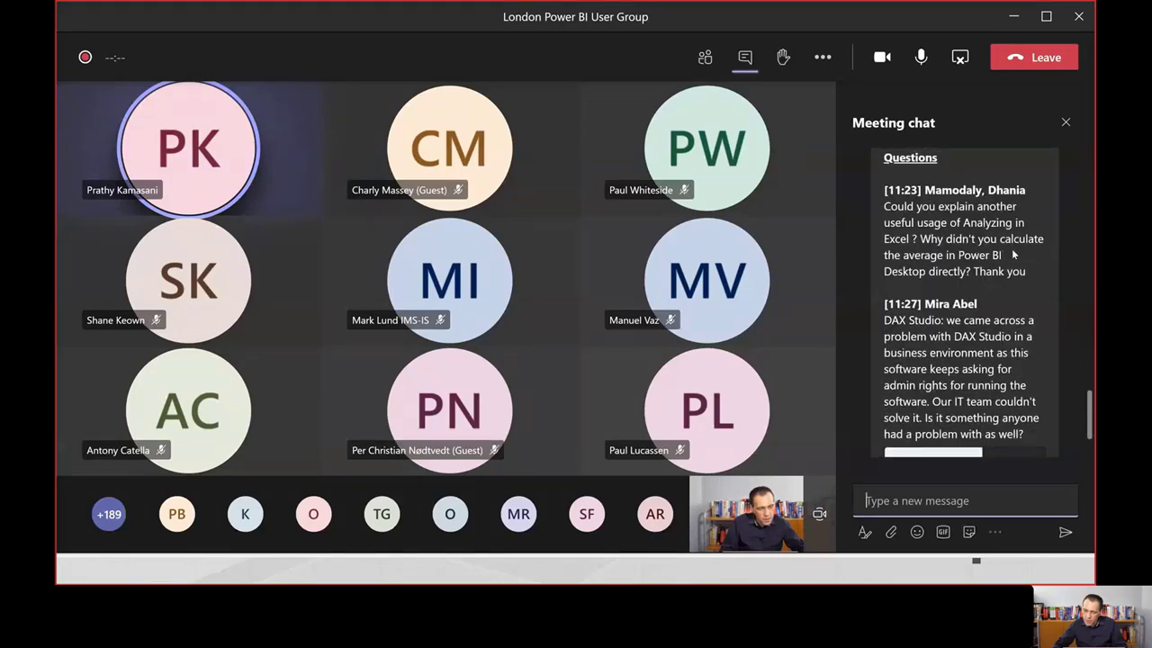
{"action": "scroll", "coordinate": [1007, 252], "scroll_direction": "down", "scroll_amount": 2}
{"action": "scroll", "coordinate": [1012, 262], "scroll_direction": "up", "scroll_amount": 2}
{"action": "scroll", "coordinate": [1013, 260], "scroll_direction": "up", "scroll_amount": 1}
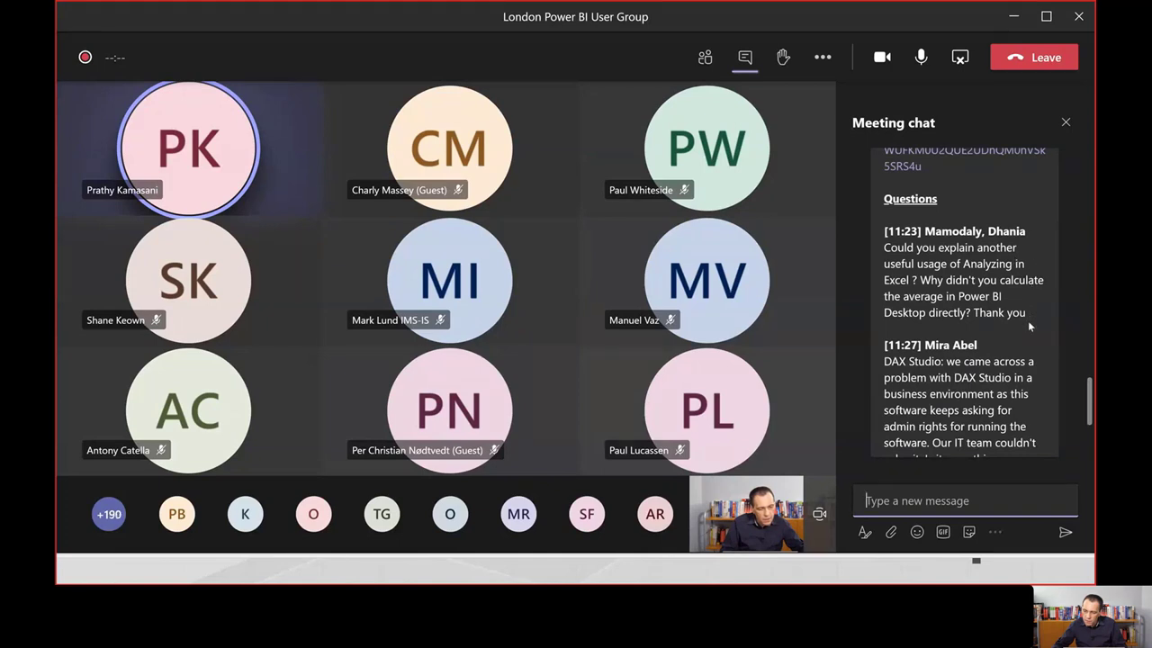
{"action": "scroll", "coordinate": [1027, 320], "scroll_direction": "down", "scroll_amount": 2}
{"action": "scroll", "coordinate": [1022, 312], "scroll_direction": "up", "scroll_amount": 2}
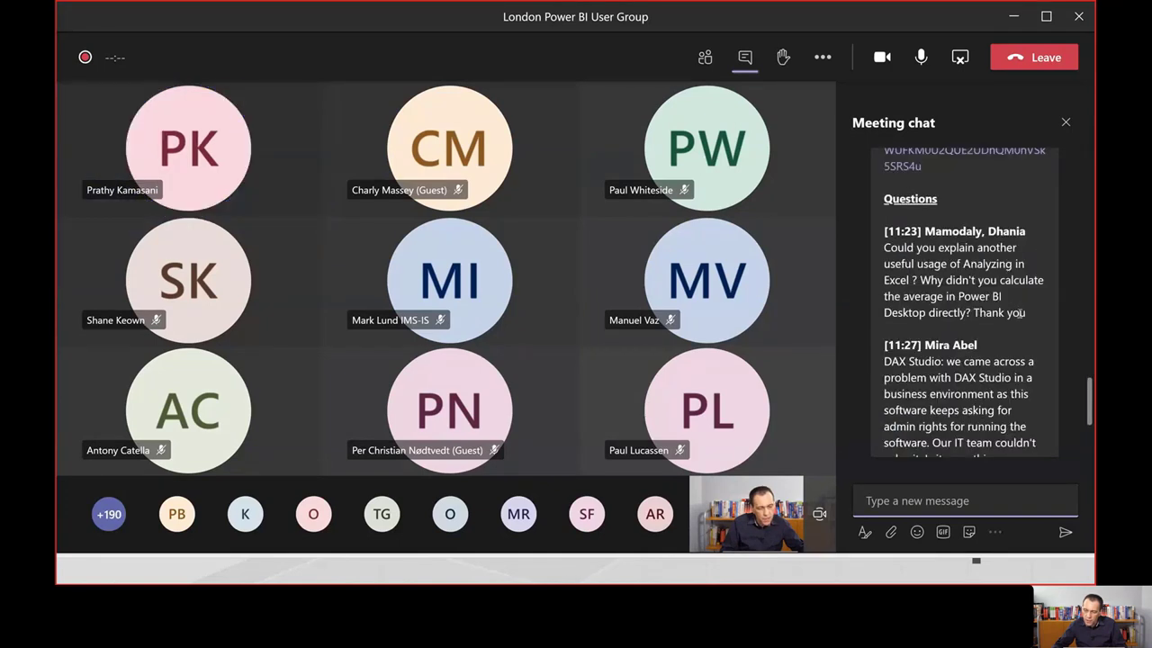
{"action": "left_click", "coordinate": [1015, 18]}
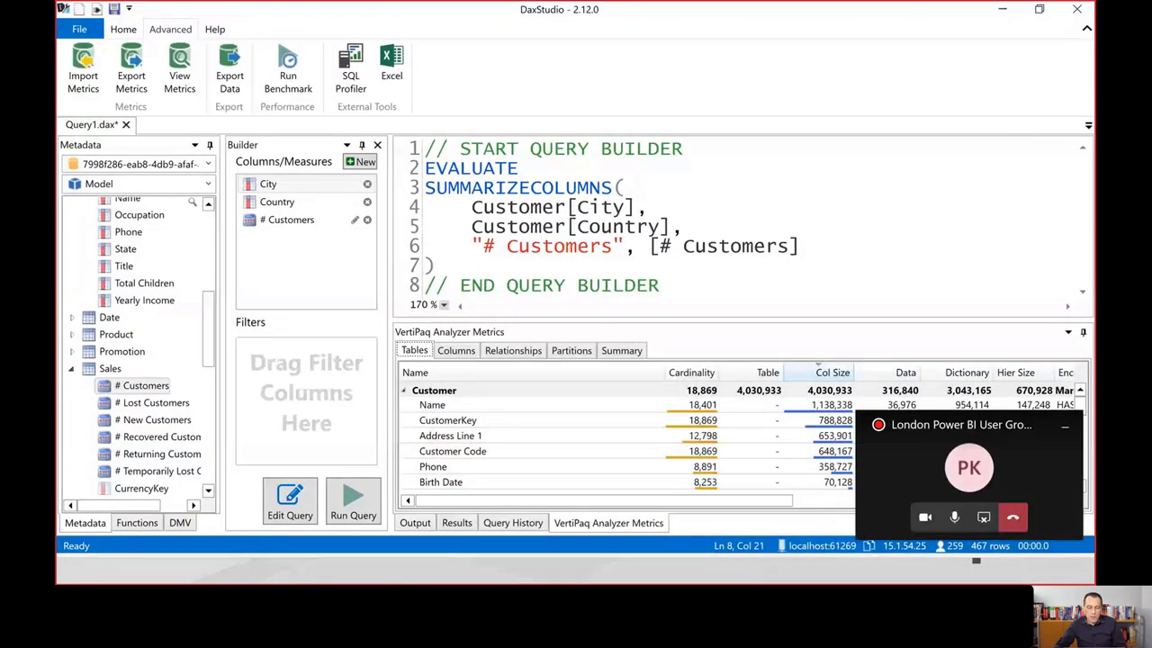
Delete '* 10' so the # Customers formula reads DISTINCTCOUNT ( Sales[CustomerKey] ).
{"action": "key", "text": "alt+Tab"}
{"action": "key", "text": "alt+Tab"}
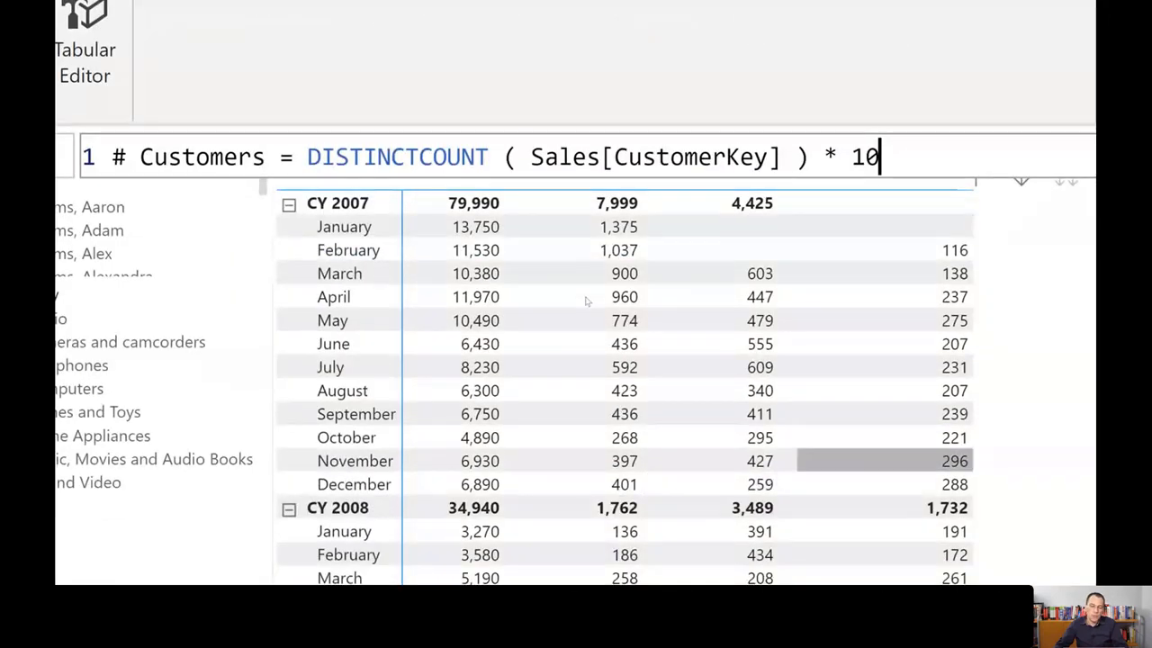
{"action": "key", "text": "shift+Left"}
{"action": "key", "text": "shift+Left"}
{"action": "key", "text": "shift+Left"}
{"action": "key", "text": "shift+Left"}
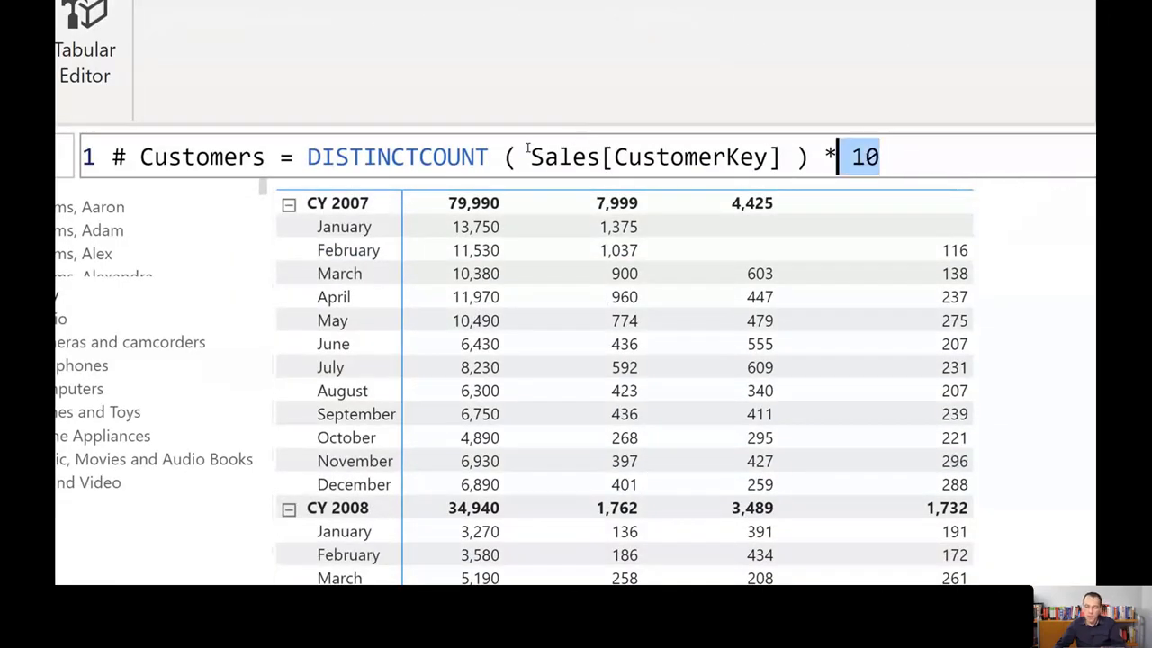
{"action": "key", "text": "BackSpace"}
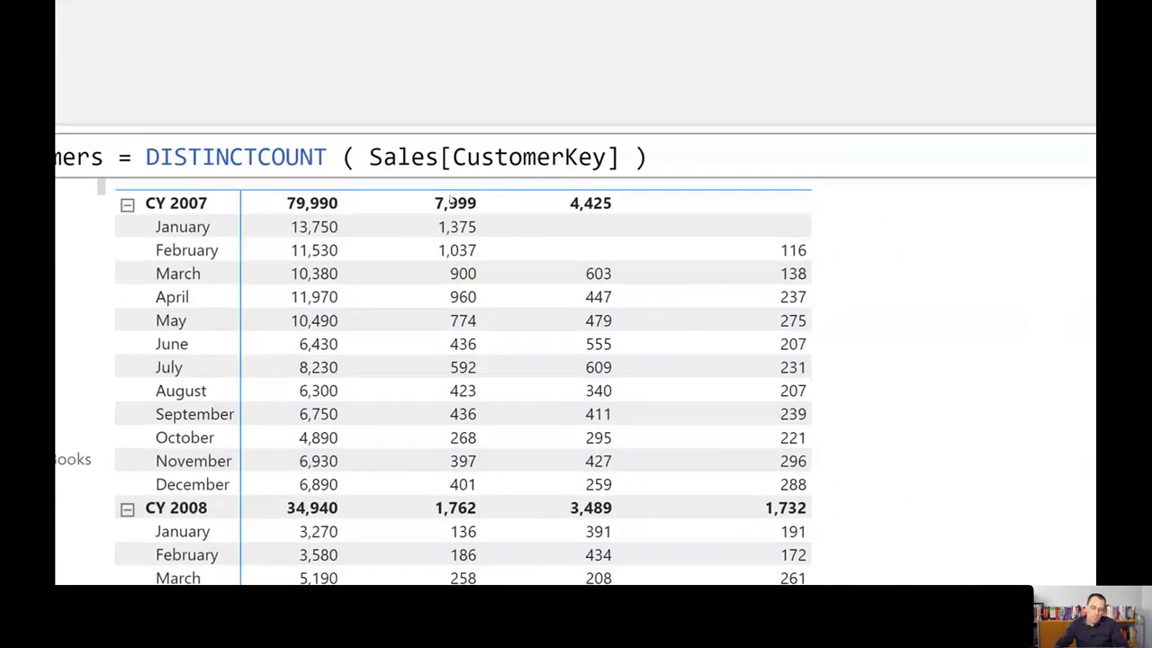
{"action": "key", "text": "Return"}
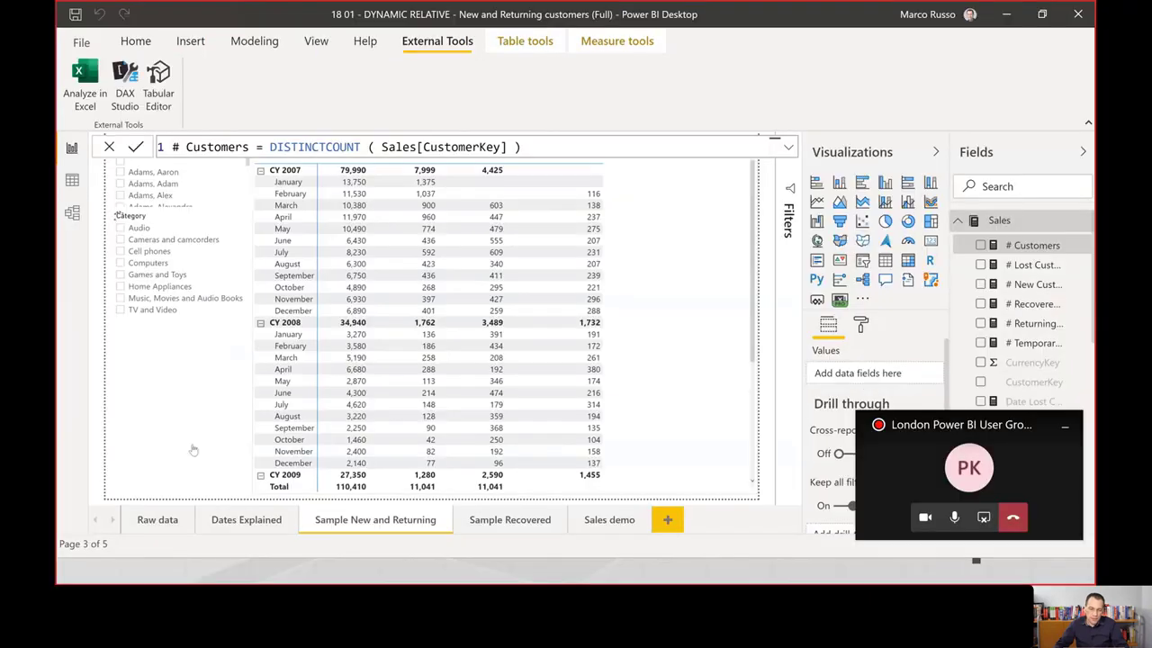
Select the matrix visual so it refreshes to 7,999 customers for CY 2007.
{"action": "left_click", "coordinate": [520, 188]}
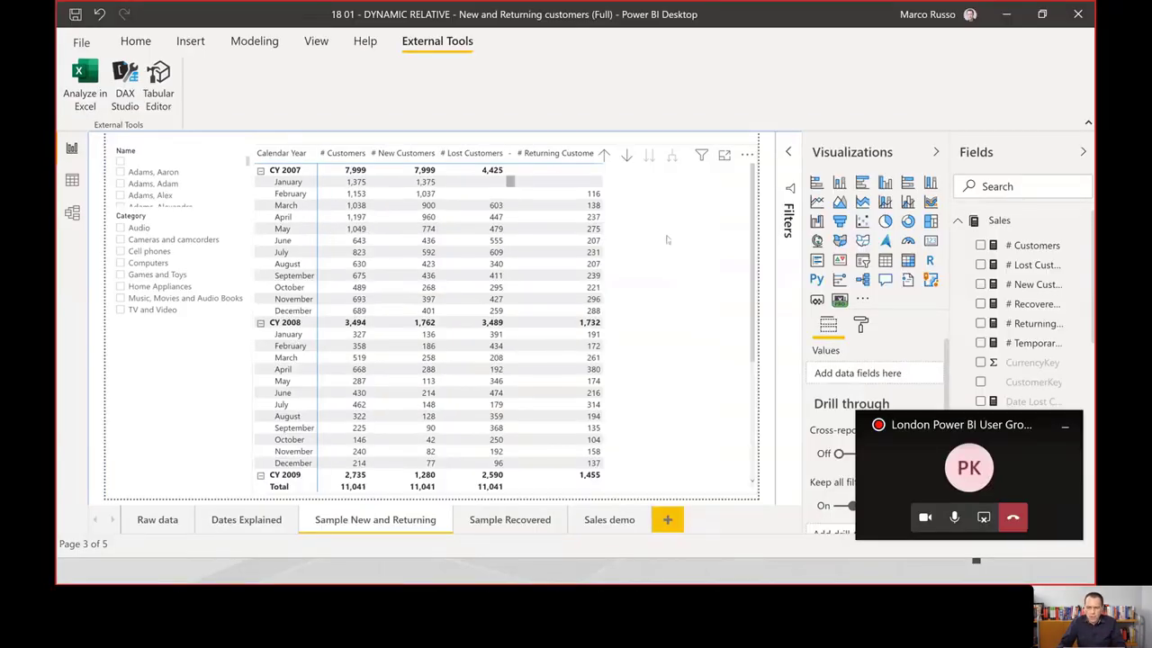
Create a Sales measure Validate Report = [# New Customers] + [# Returning Customers].
{"action": "right_click", "coordinate": [1026, 227]}
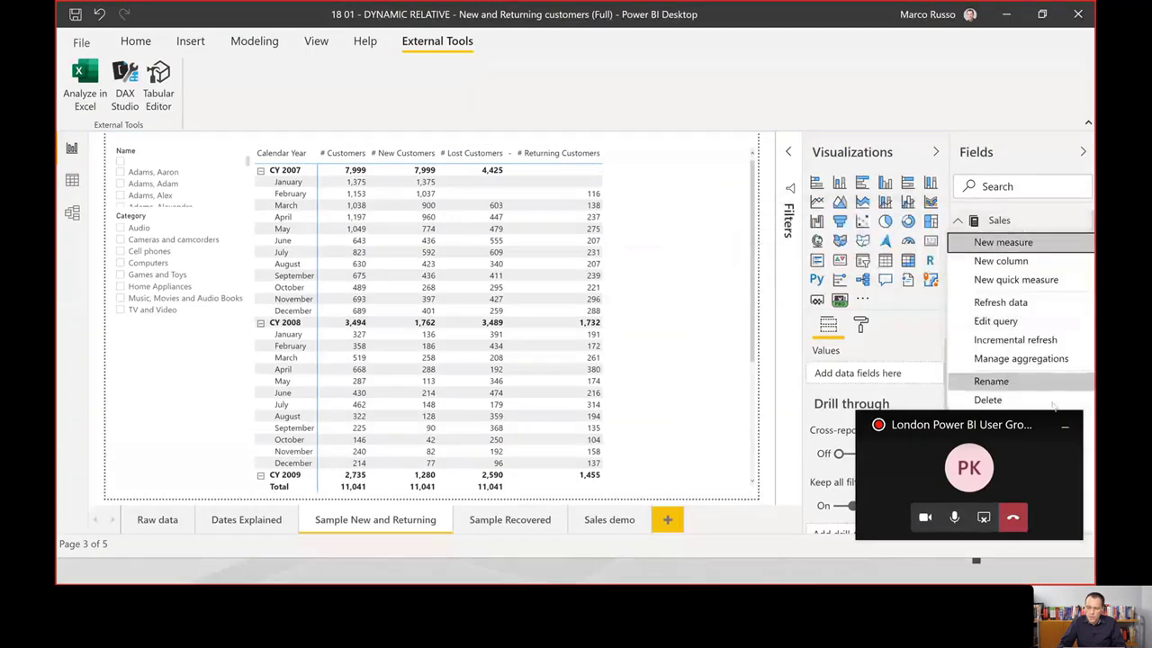
{"action": "left_click", "coordinate": [1000, 232]}
{"action": "right_click", "coordinate": [1001, 231]}
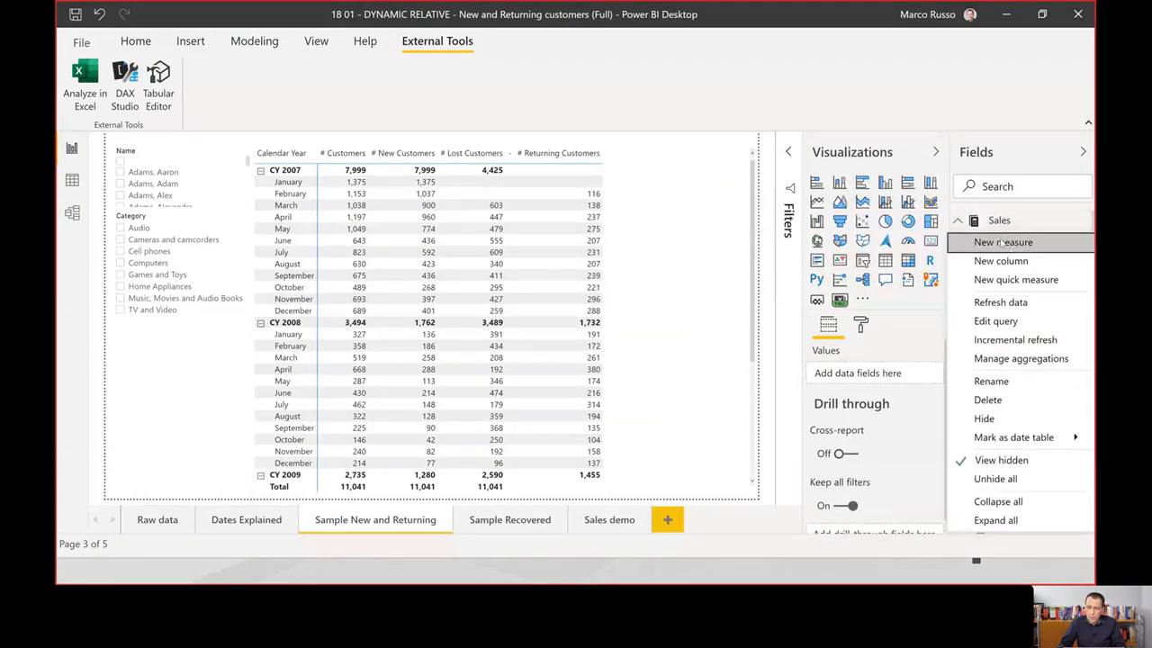
{"action": "key", "text": "Escape"}
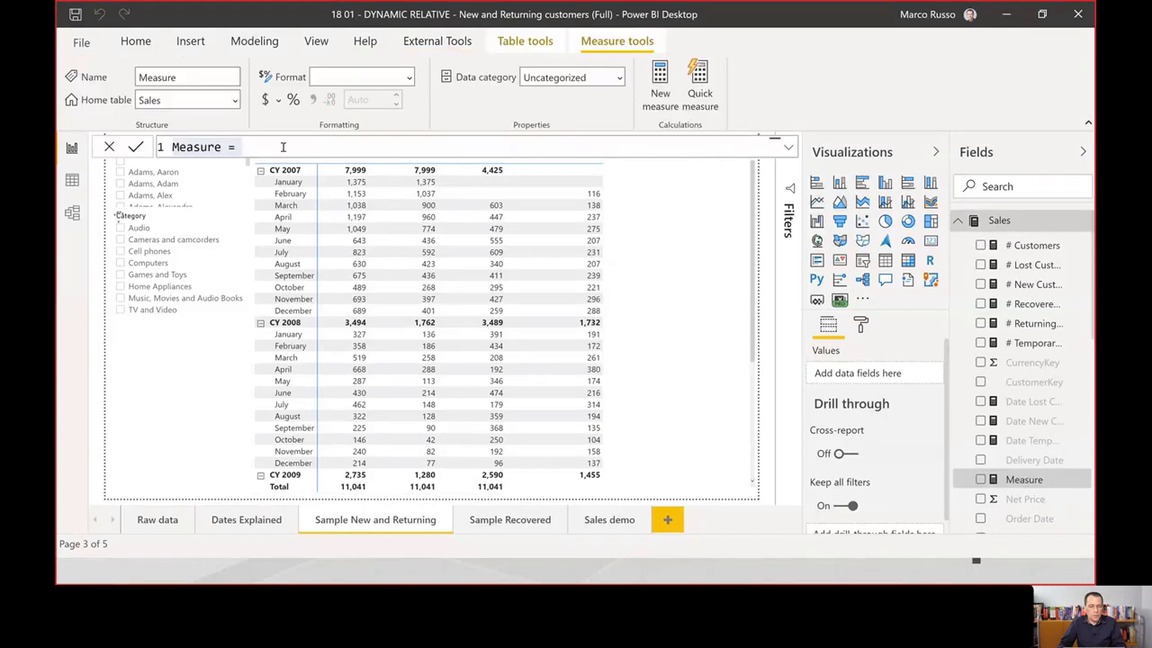
{"action": "type", "text": "Validate "}
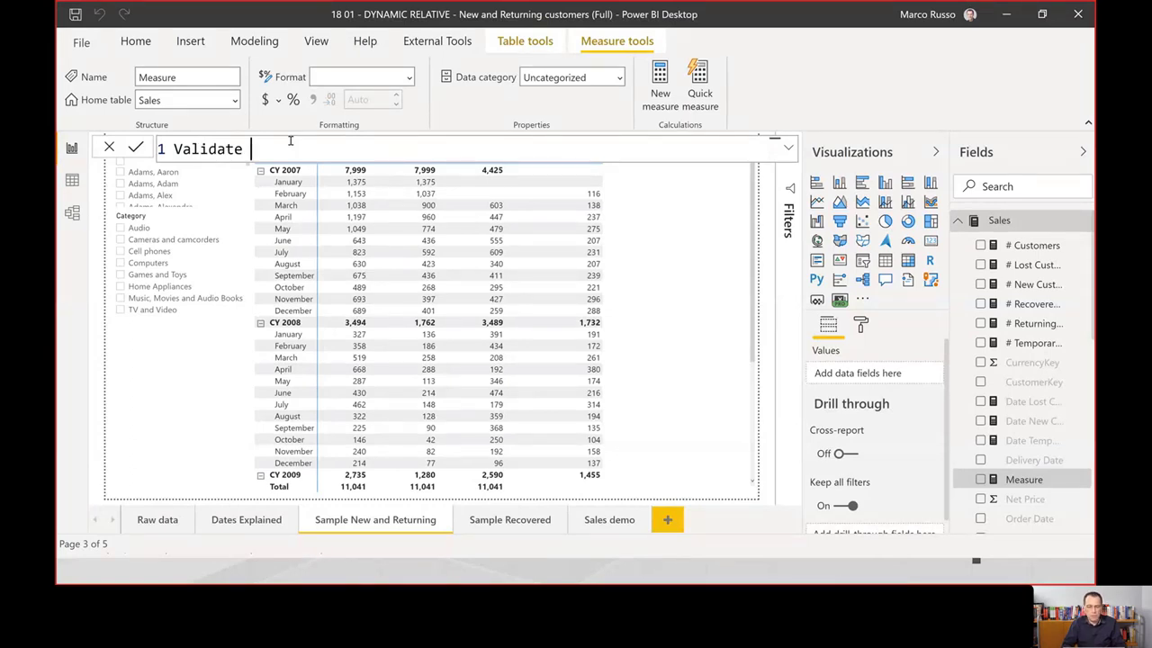
{"action": "type", "text": "Report = ["}
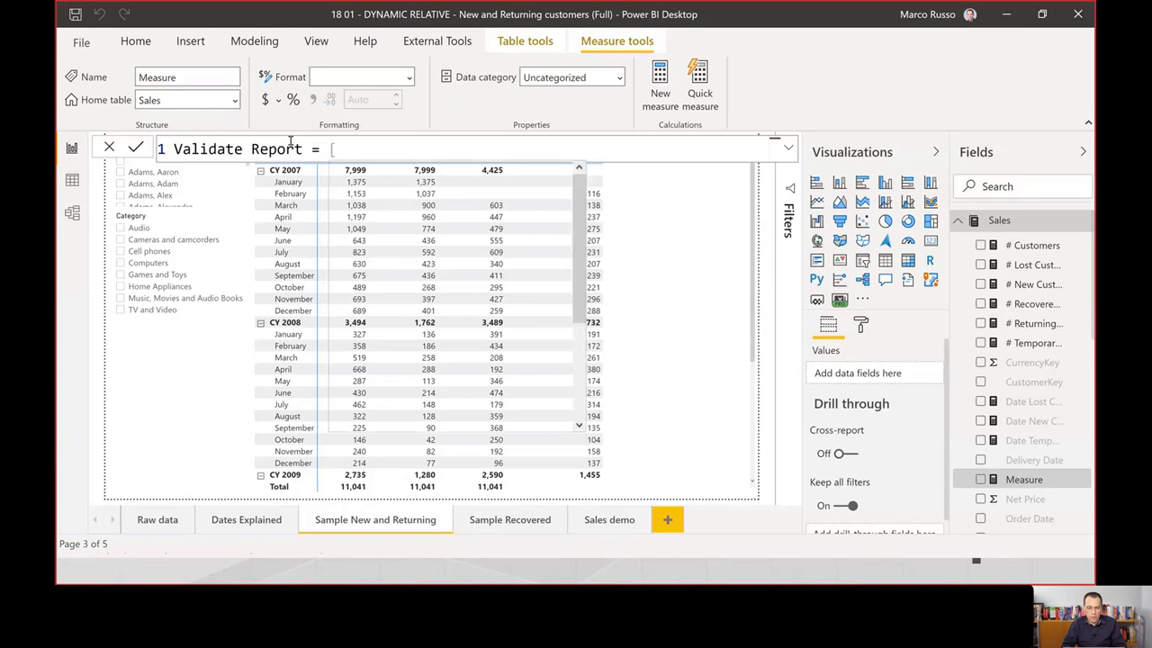
{"action": "key", "text": "Down"}
{"action": "key", "text": "Escape"}
{"action": "type", "text": "# New Customers] + "}
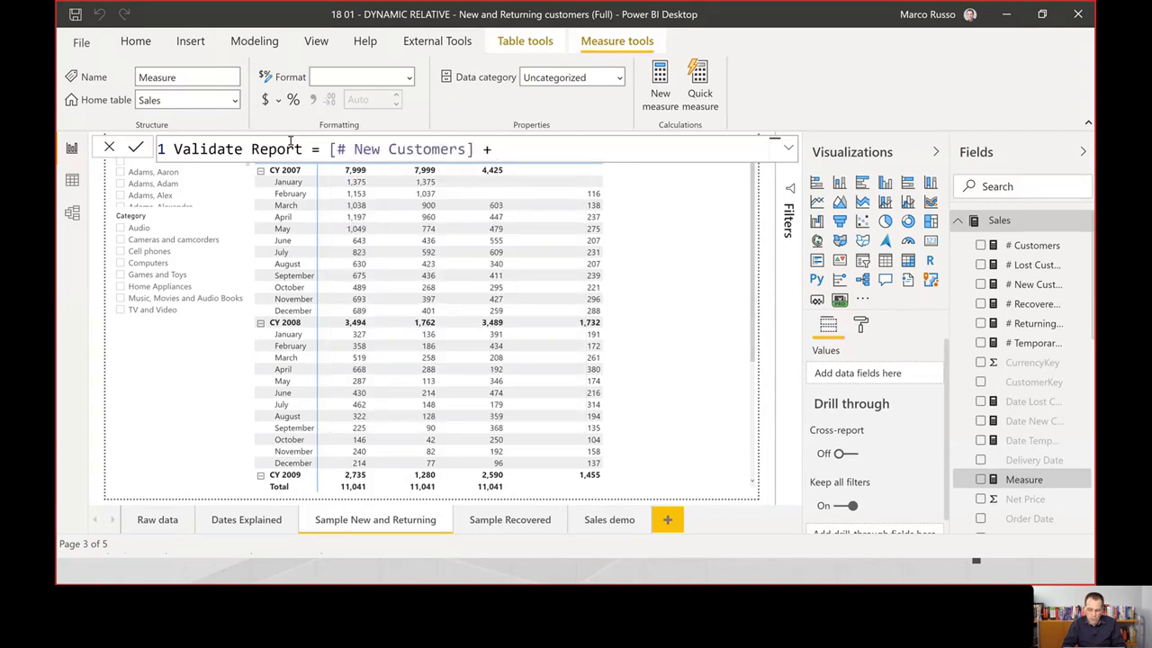
{"action": "type", "text": "["}
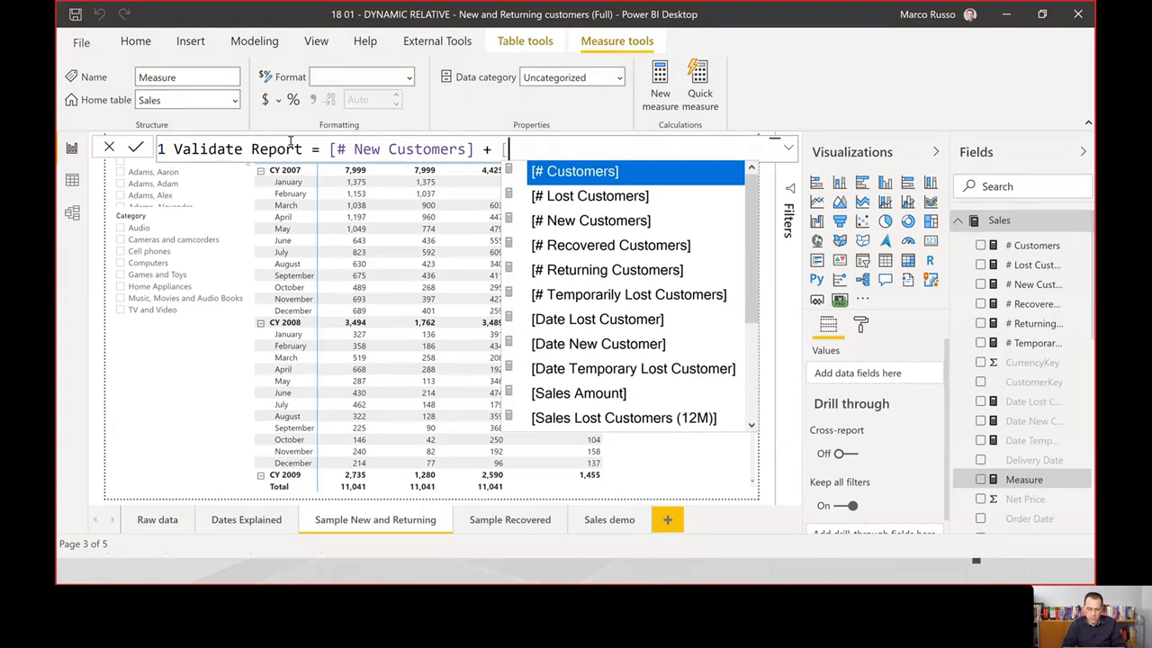
{"action": "type", "text": "re"}
{"action": "key", "text": "Down"}
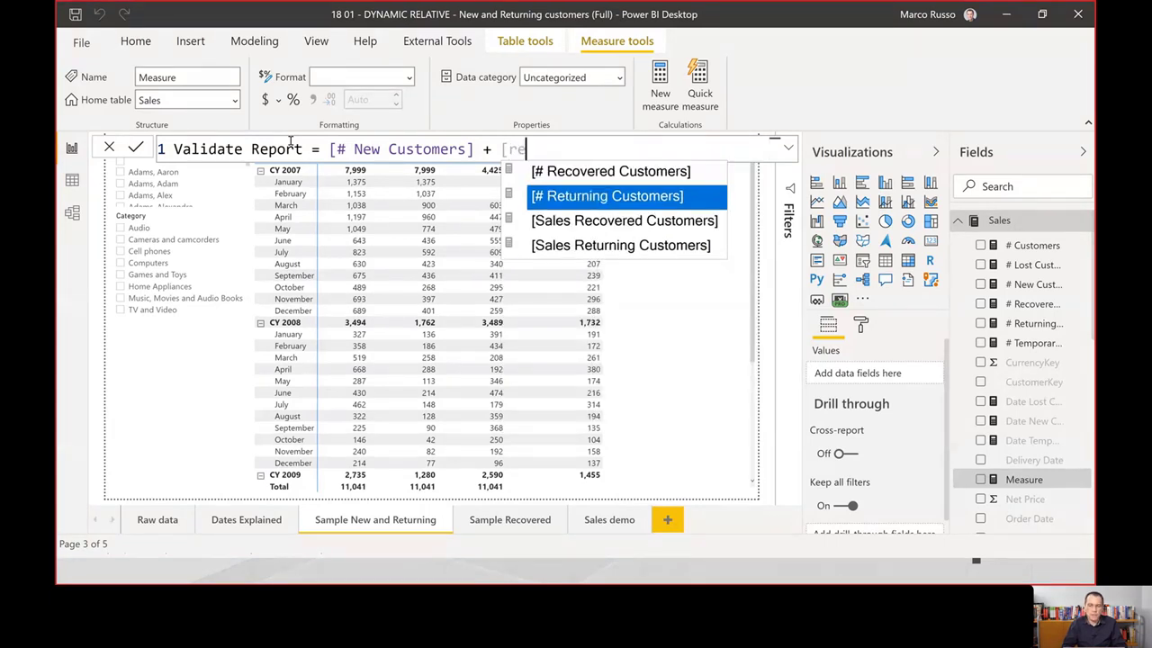
{"action": "key", "text": "Tab"}
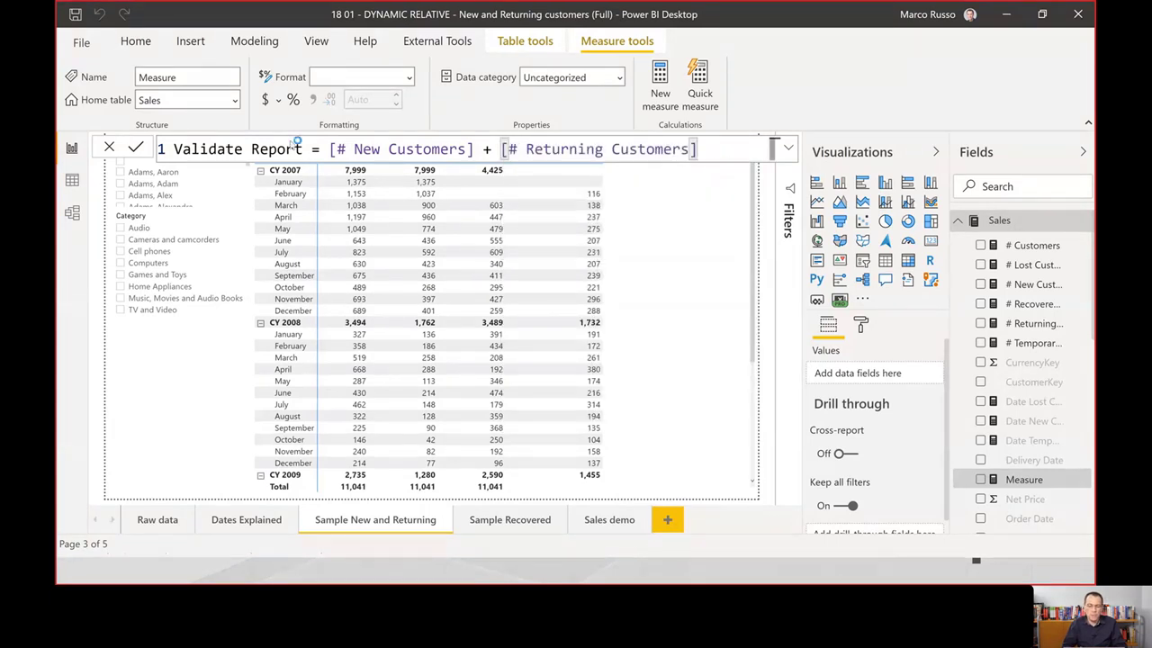
{"action": "key", "text": "Return"}
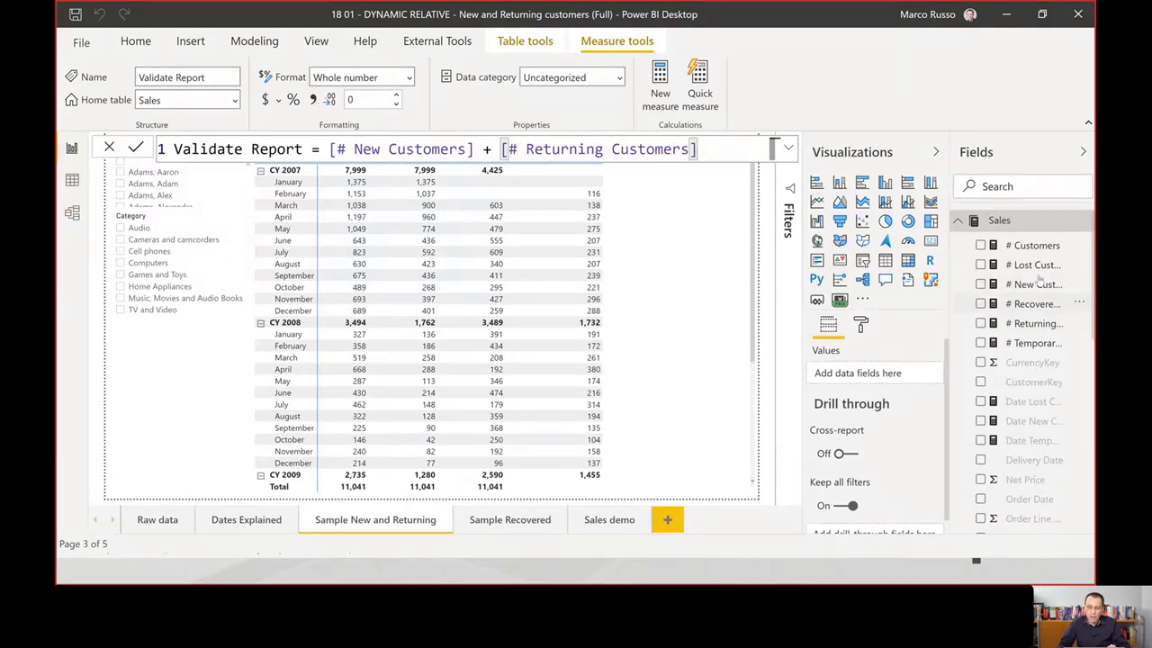
Add the Validate Report measure to the matrix as a new column.
{"action": "scroll", "coordinate": [1038, 336], "scroll_direction": "down", "scroll_amount": 3}
{"action": "scroll", "coordinate": [1038, 336], "scroll_direction": "down", "scroll_amount": 6}
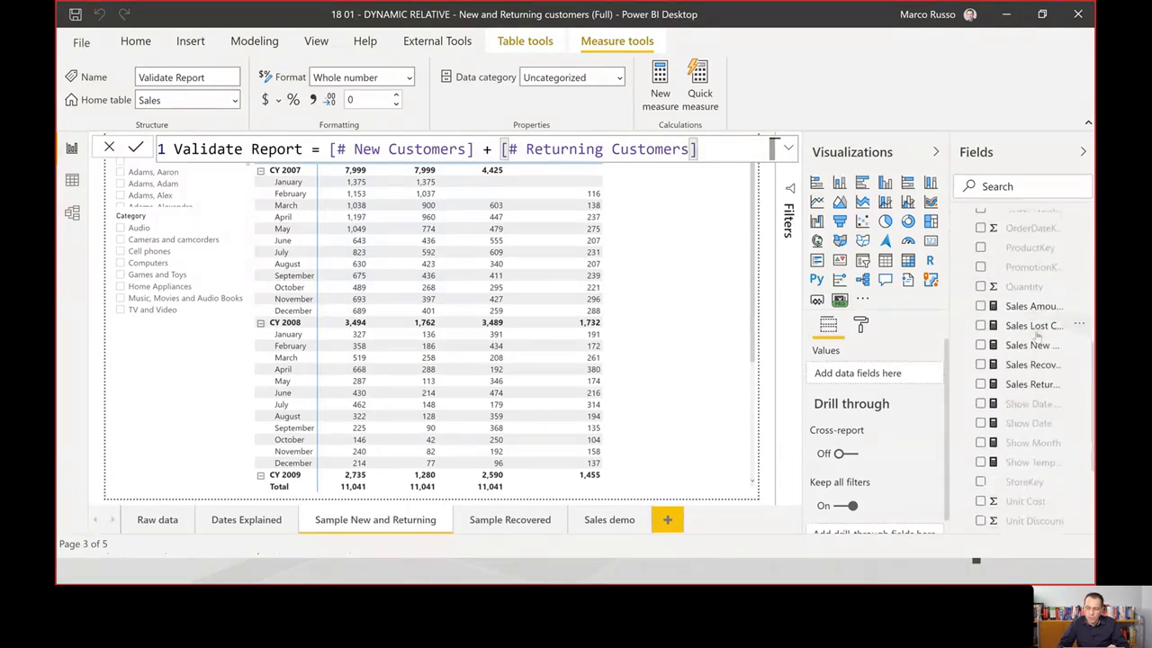
{"action": "left_click_drag", "start_coordinate": [1025, 411], "coordinate": [691, 304]}
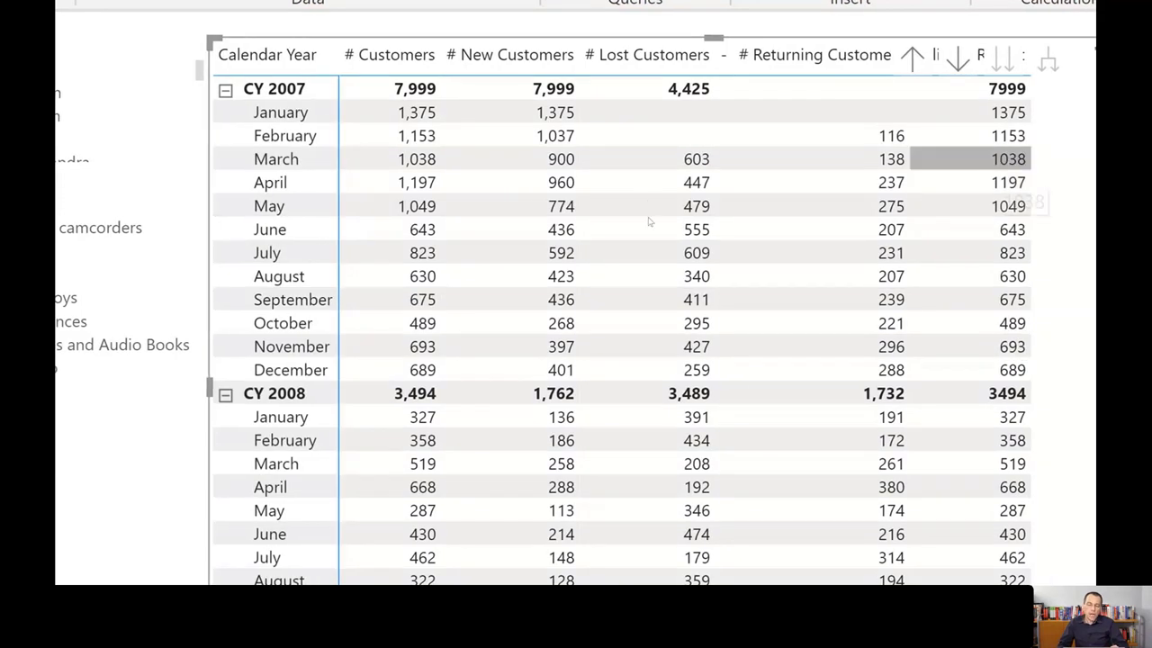
{"action": "key", "text": "Down"}
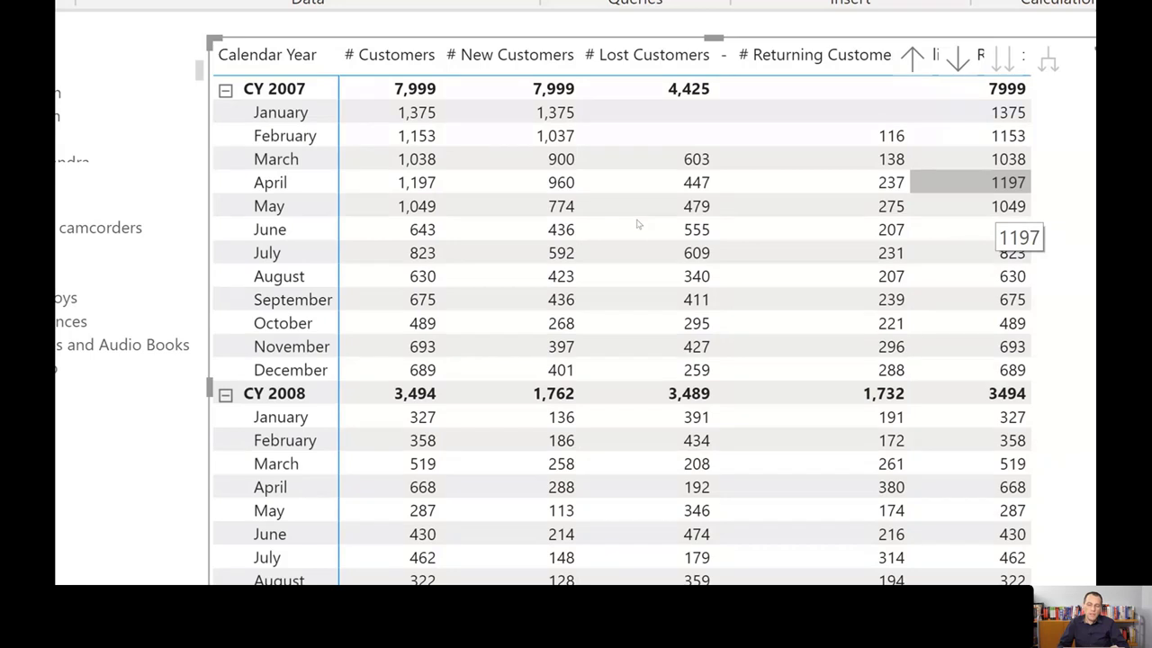
{"action": "key", "text": "Left"}
{"action": "key", "text": "Left"}
{"action": "key", "text": "Left"}
{"action": "key", "text": "Down"}
{"action": "key", "text": "Right"}
{"action": "key", "text": "Right"}
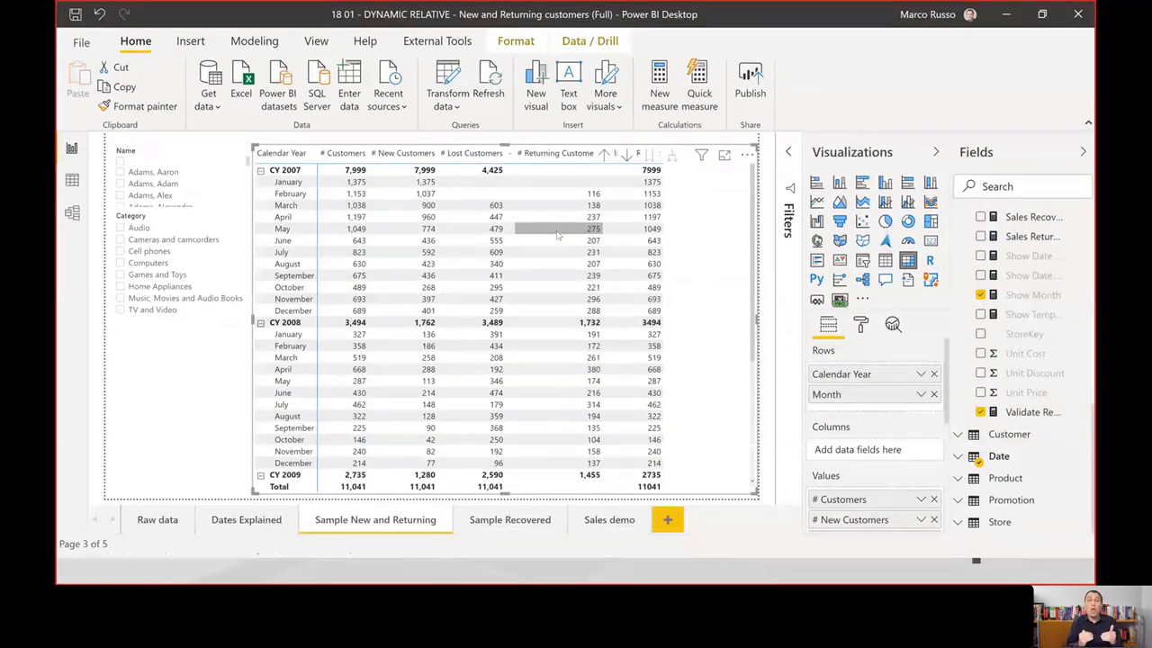
Analyze the model in Excel and add # New Customers, # Returning Customers and # Customers values.
{"action": "left_click", "coordinate": [443, 40]}
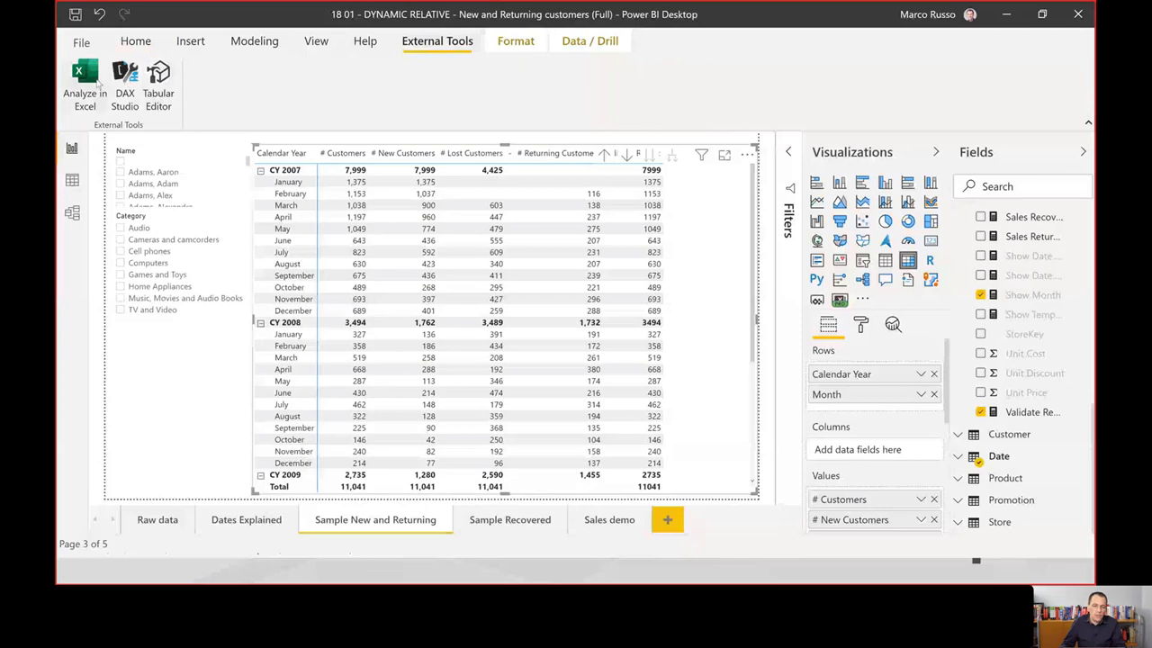
{"action": "left_click", "coordinate": [86, 79]}
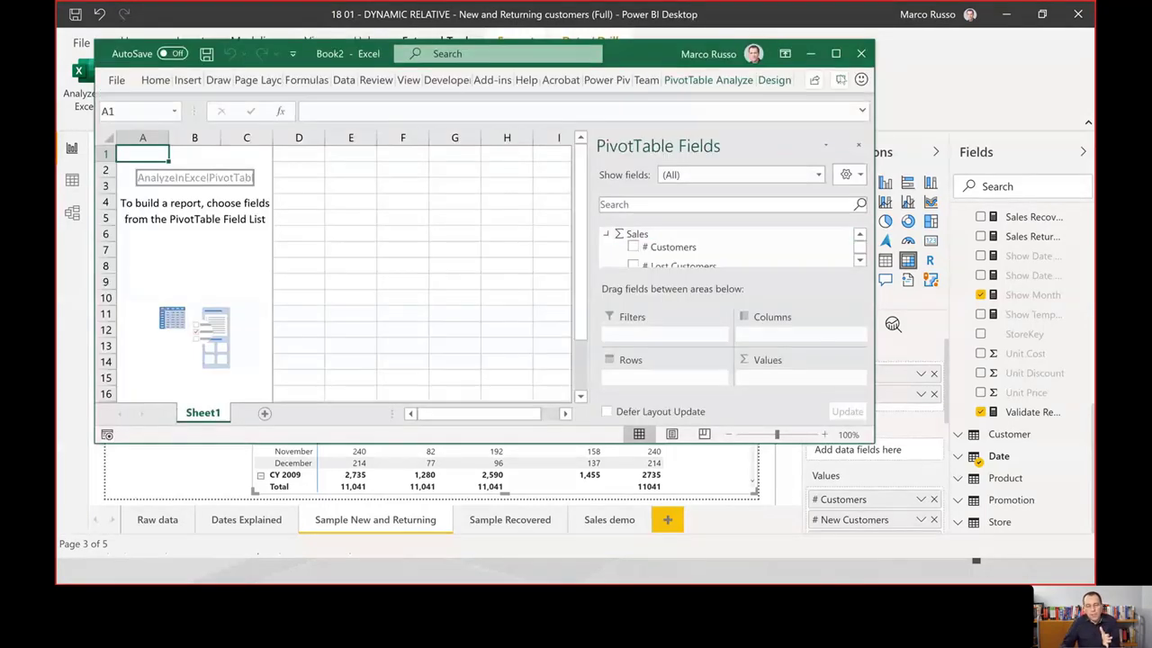
{"action": "left_click", "coordinate": [835, 54]}
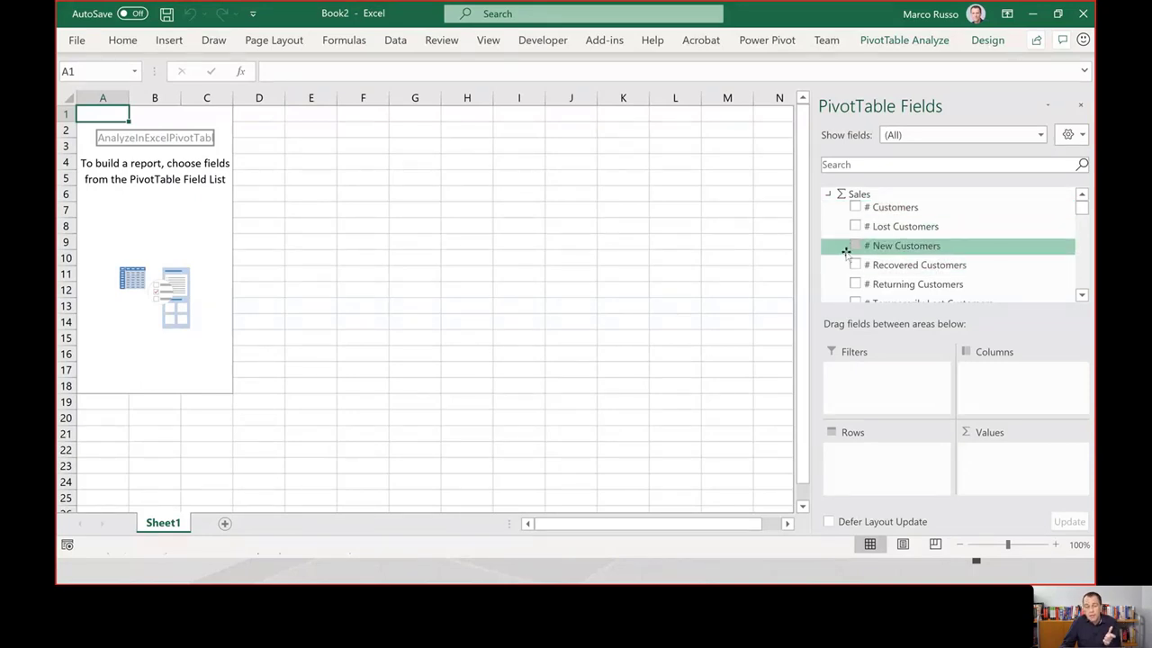
{"action": "left_click", "coordinate": [856, 247]}
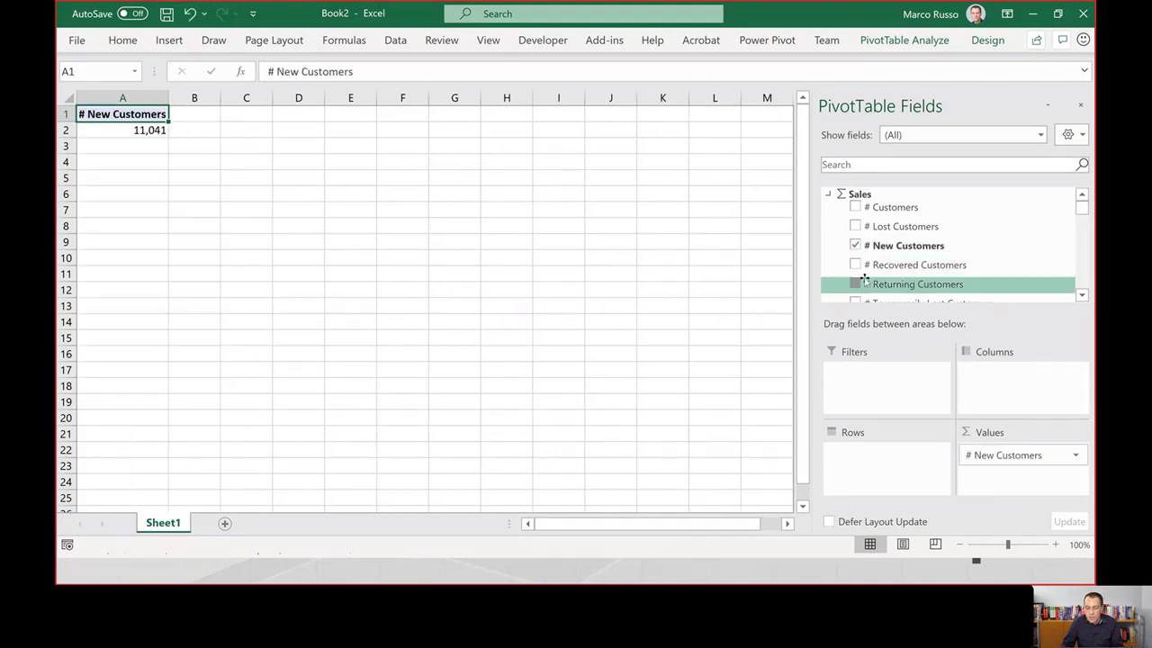
{"action": "left_click", "coordinate": [854, 283]}
{"action": "left_click", "coordinate": [855, 207]}
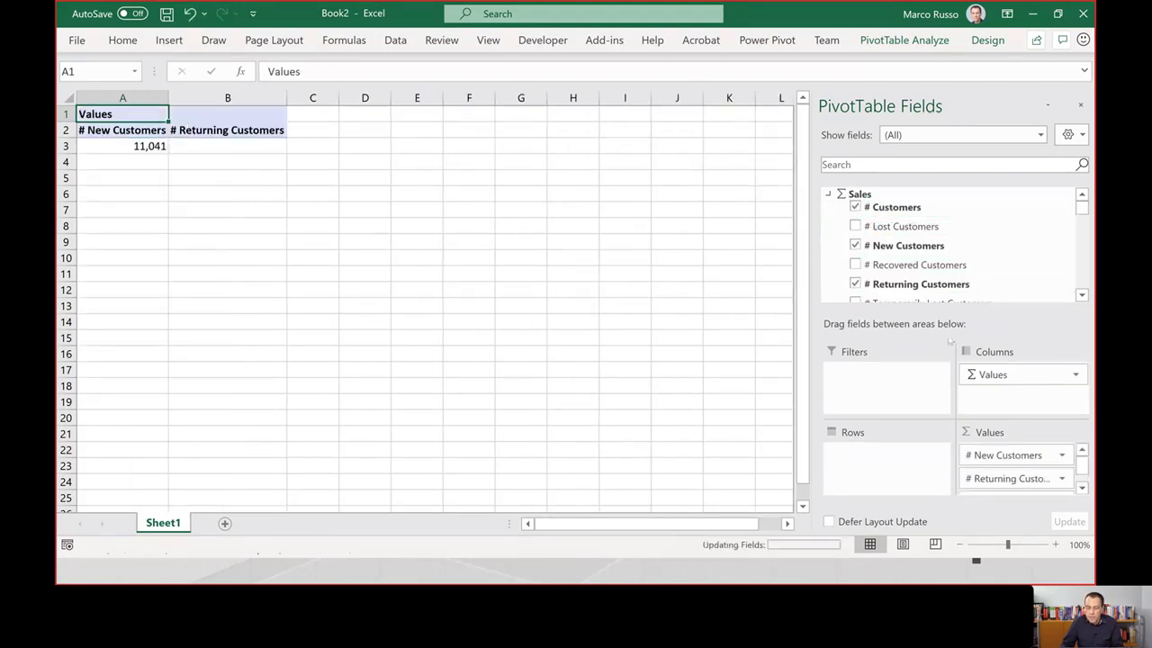
Put Fiscal Year and then Fiscal Month into the pivot rows.
{"action": "scroll", "coordinate": [1005, 279], "scroll_direction": "down", "scroll_amount": 5}
{"action": "scroll", "coordinate": [1004, 278], "scroll_direction": "down", "scroll_amount": 10}
{"action": "scroll", "coordinate": [1002, 274], "scroll_direction": "down", "scroll_amount": 3}
{"action": "scroll", "coordinate": [1002, 274], "scroll_direction": "up", "scroll_amount": 3}
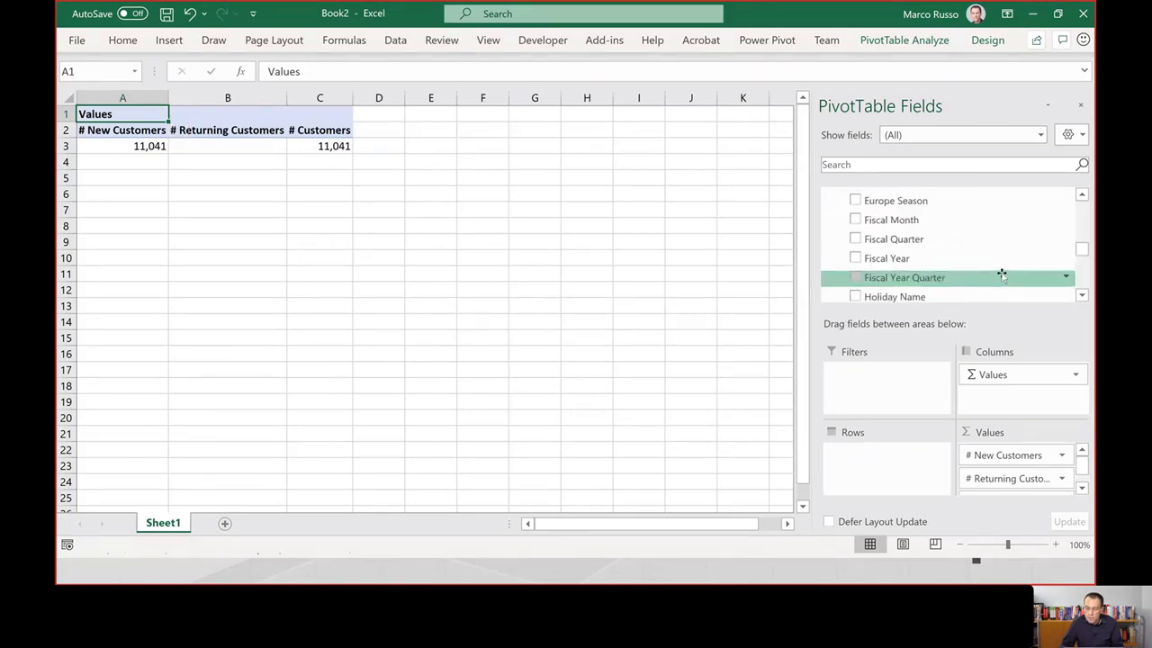
{"action": "scroll", "coordinate": [1002, 275], "scroll_direction": "up", "scroll_amount": 1}
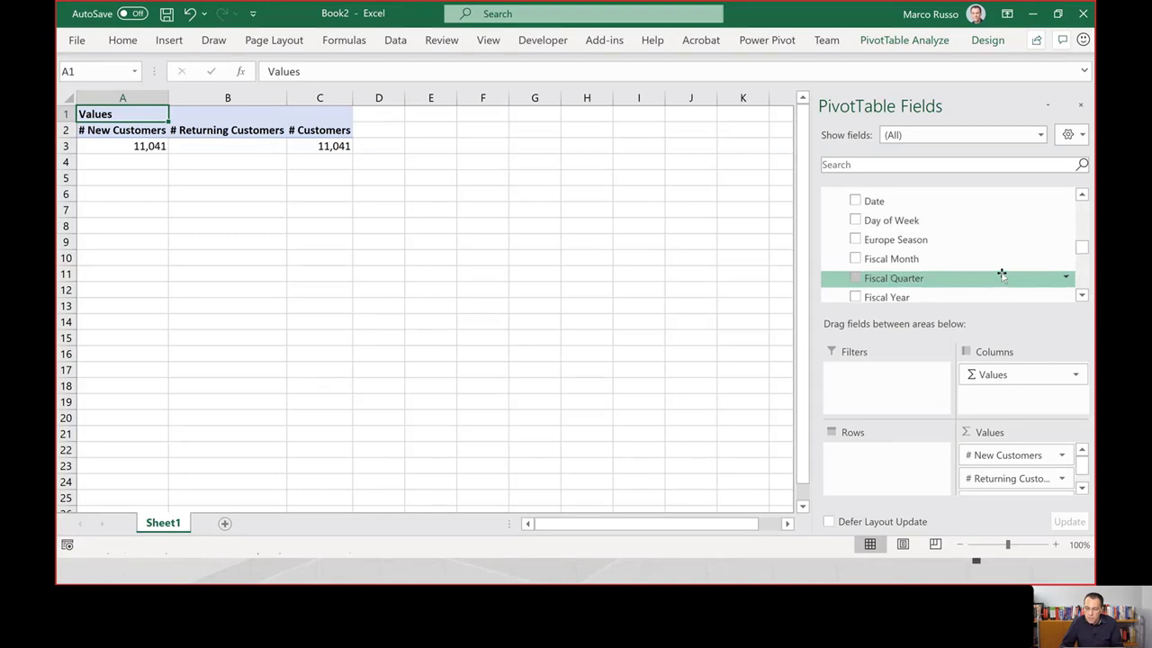
{"action": "scroll", "coordinate": [1001, 274], "scroll_direction": "down", "scroll_amount": 1}
{"action": "left_click_drag", "start_coordinate": [930, 258], "coordinate": [886, 461]}
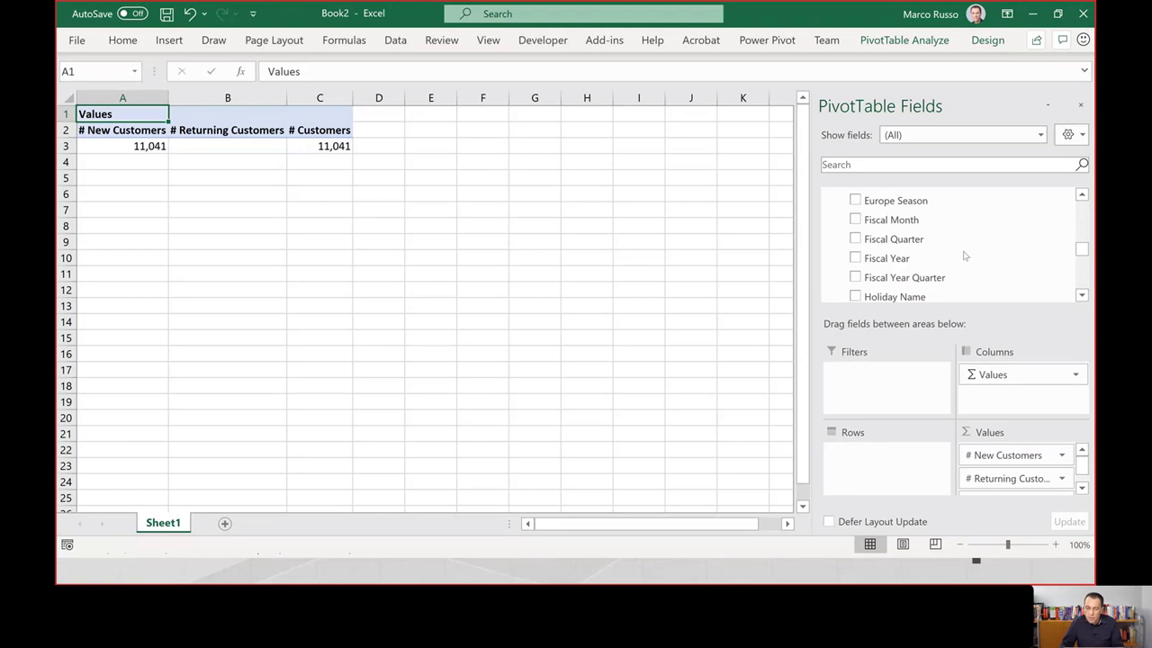
{"action": "scroll", "coordinate": [964, 256], "scroll_direction": "up", "scroll_amount": 2}
{"action": "scroll", "coordinate": [963, 257], "scroll_direction": "up", "scroll_amount": 1}
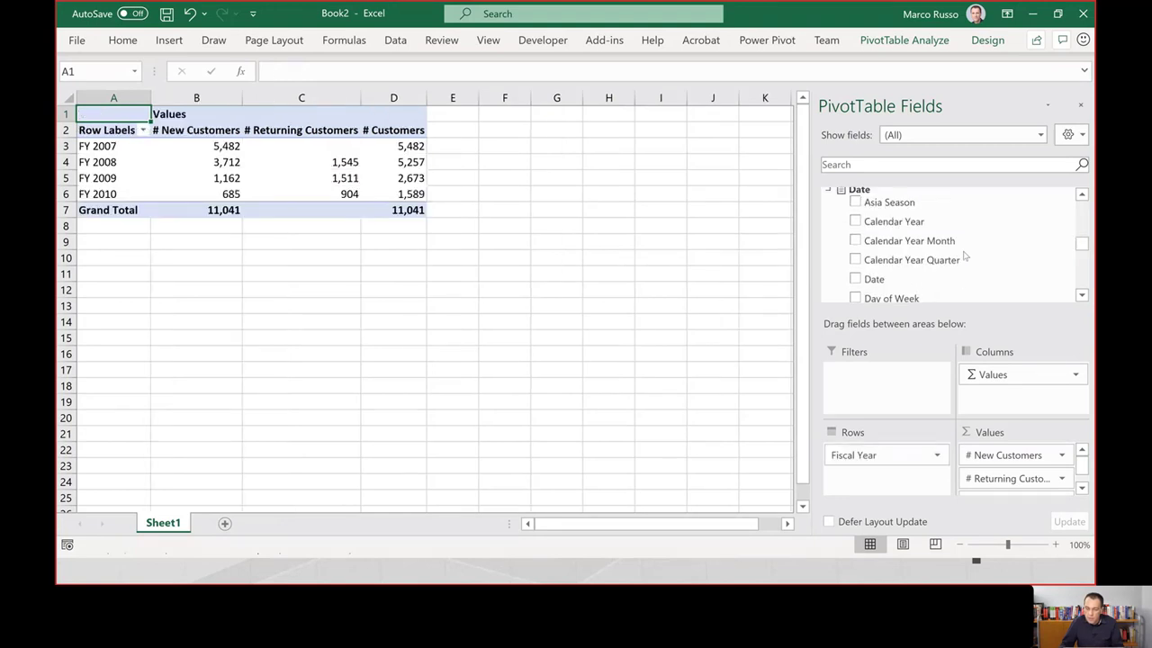
{"action": "scroll", "coordinate": [989, 268], "scroll_direction": "down", "scroll_amount": 2}
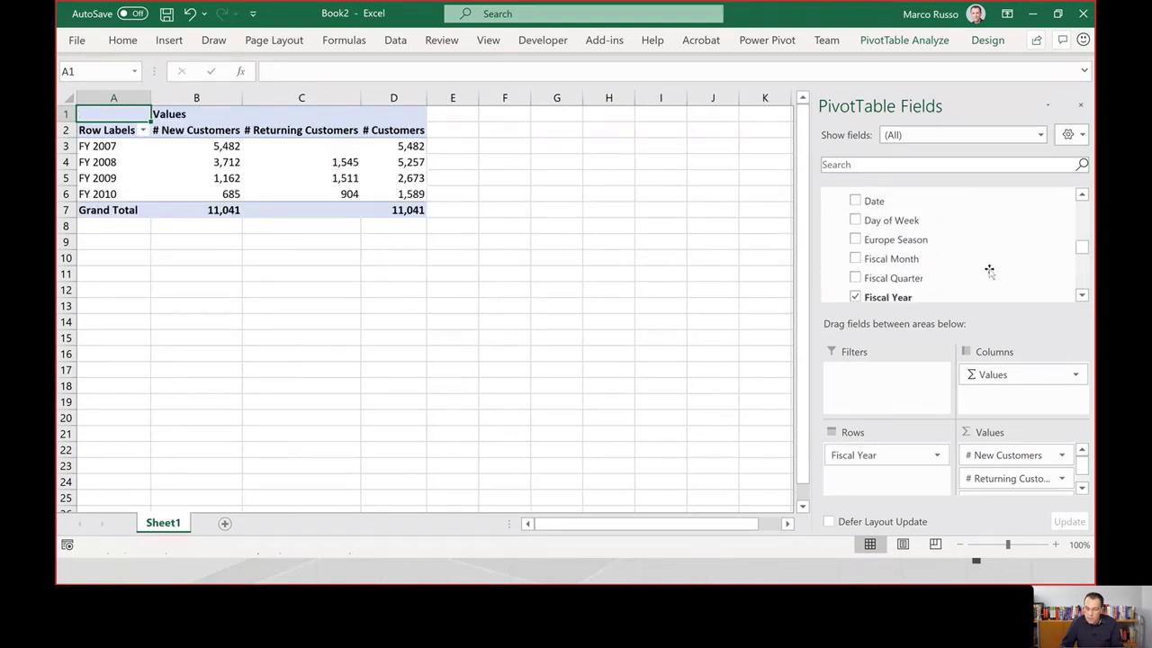
{"action": "left_click_drag", "start_coordinate": [944, 265], "coordinate": [885, 468]}
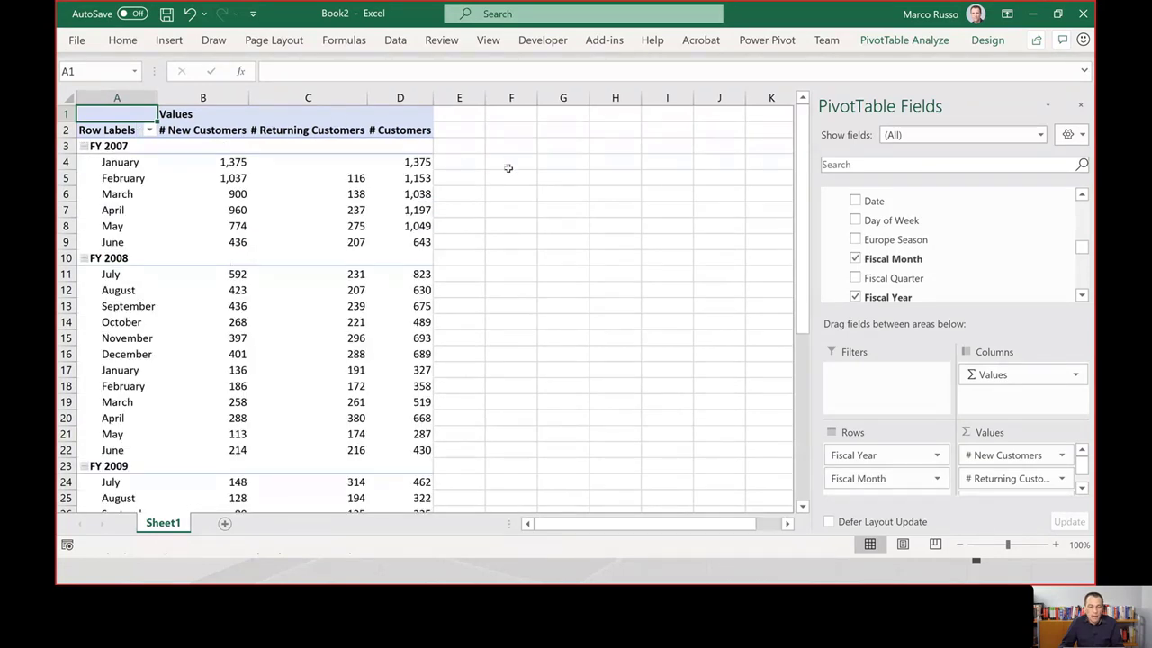
{"action": "left_click", "coordinate": [549, 162]}
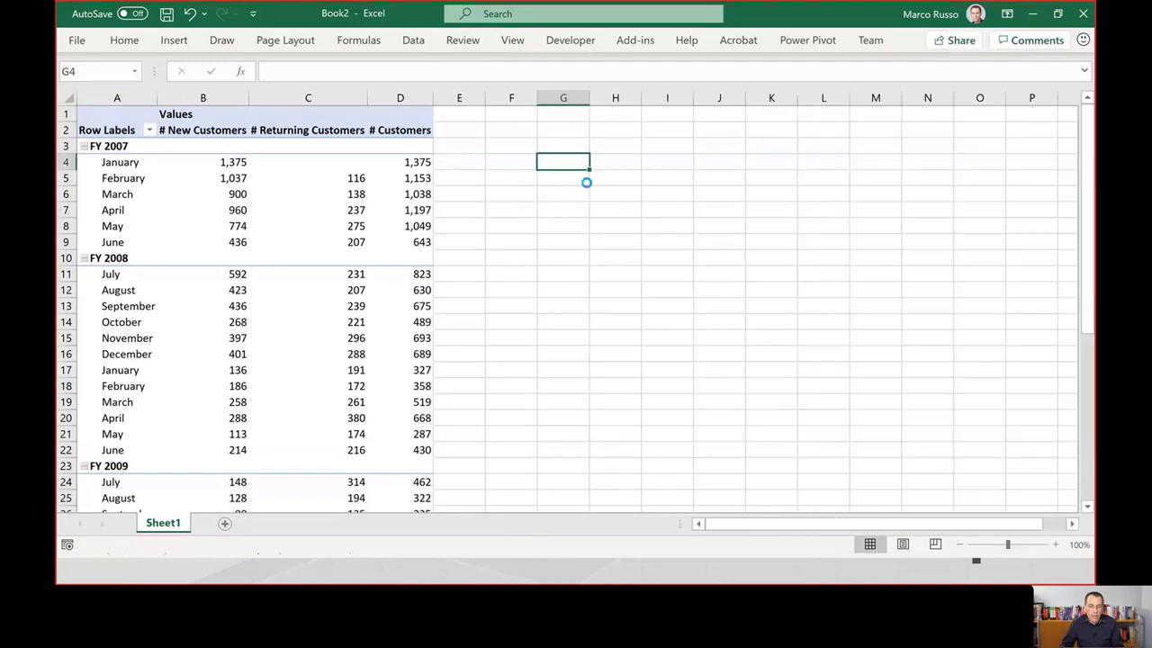
Enter =B4+C4 in G4 to add January's new and returning customers.
{"action": "scroll", "coordinate": [585, 181], "scroll_direction": "up", "scroll_amount": 2}
{"action": "scroll", "coordinate": [585, 183], "scroll_direction": "up", "scroll_amount": 1}
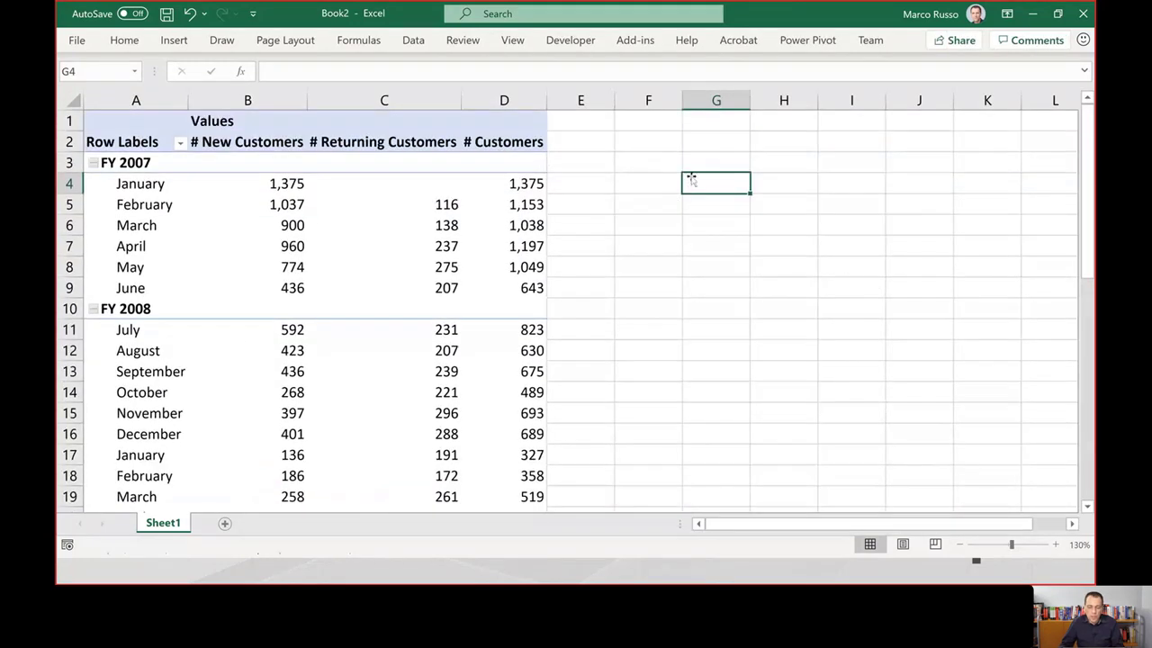
{"action": "type", "text": "="}
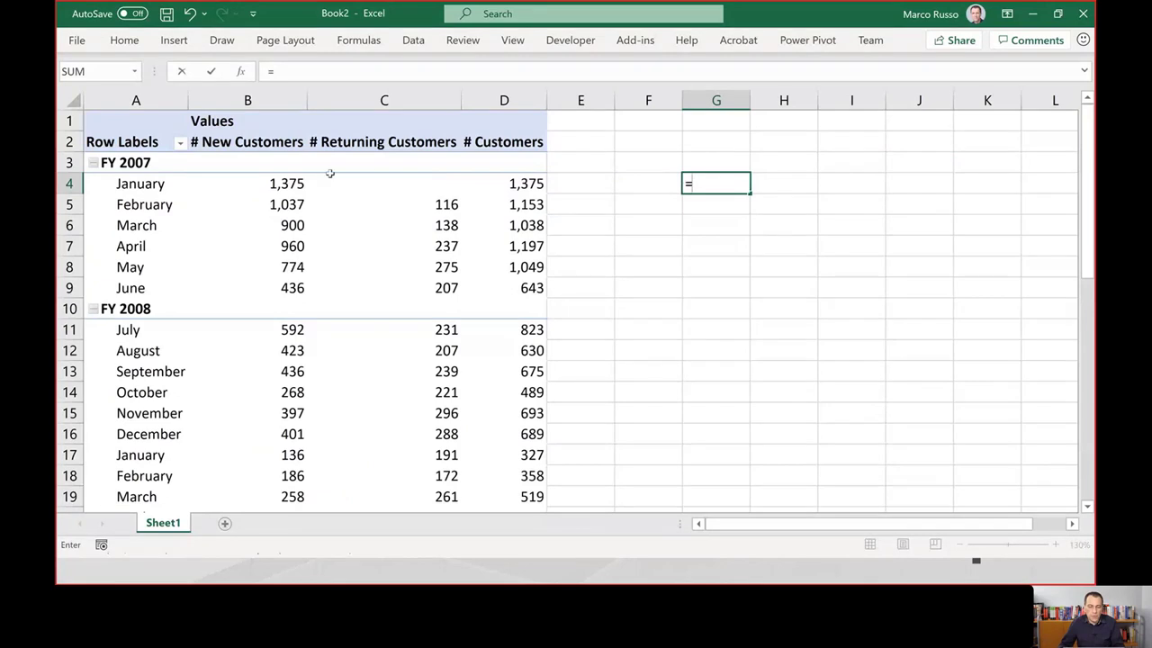
{"action": "left_click", "coordinate": [296, 180]}
{"action": "type", "text": "-"}
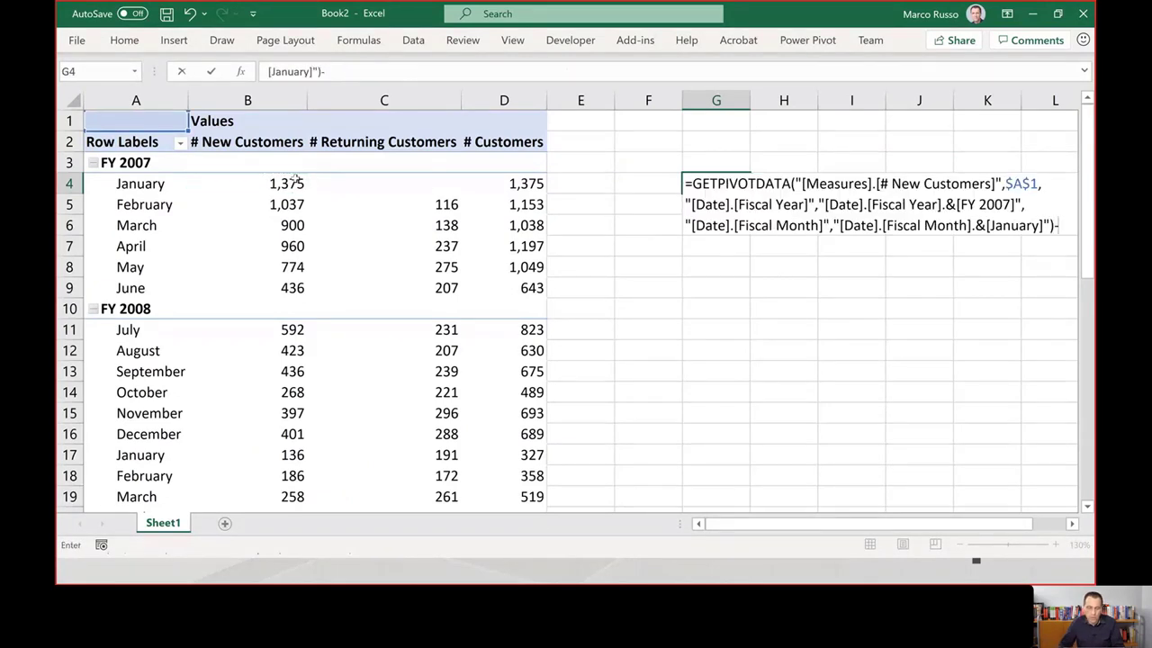
{"action": "key", "text": "Escape"}
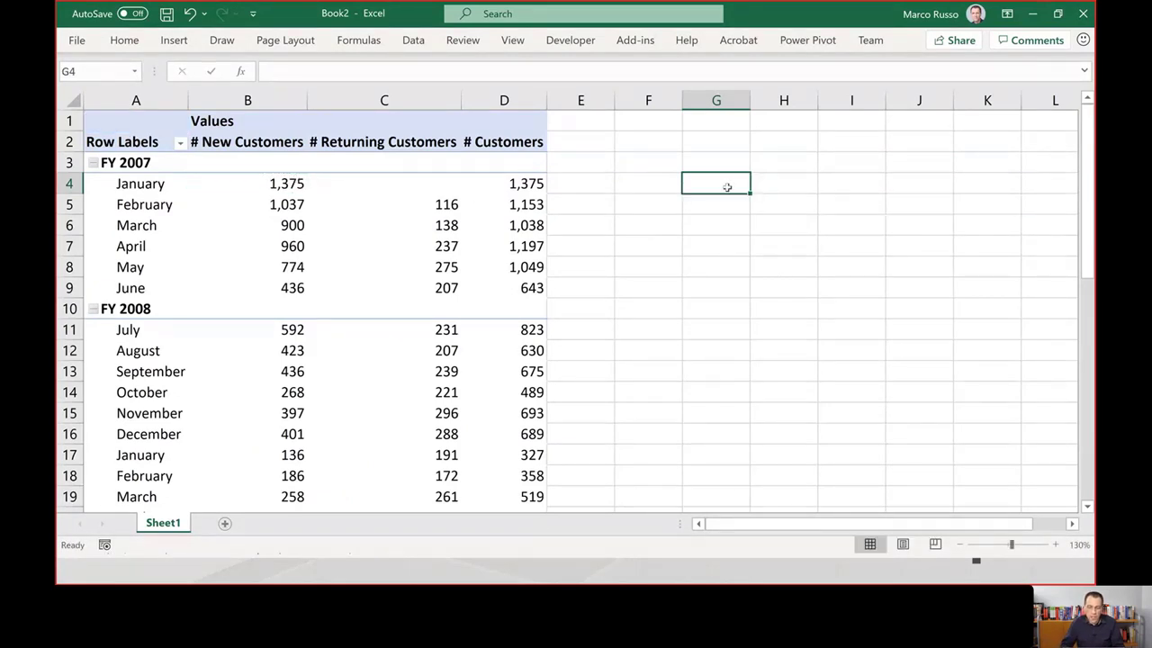
{"action": "type", "text": "="}
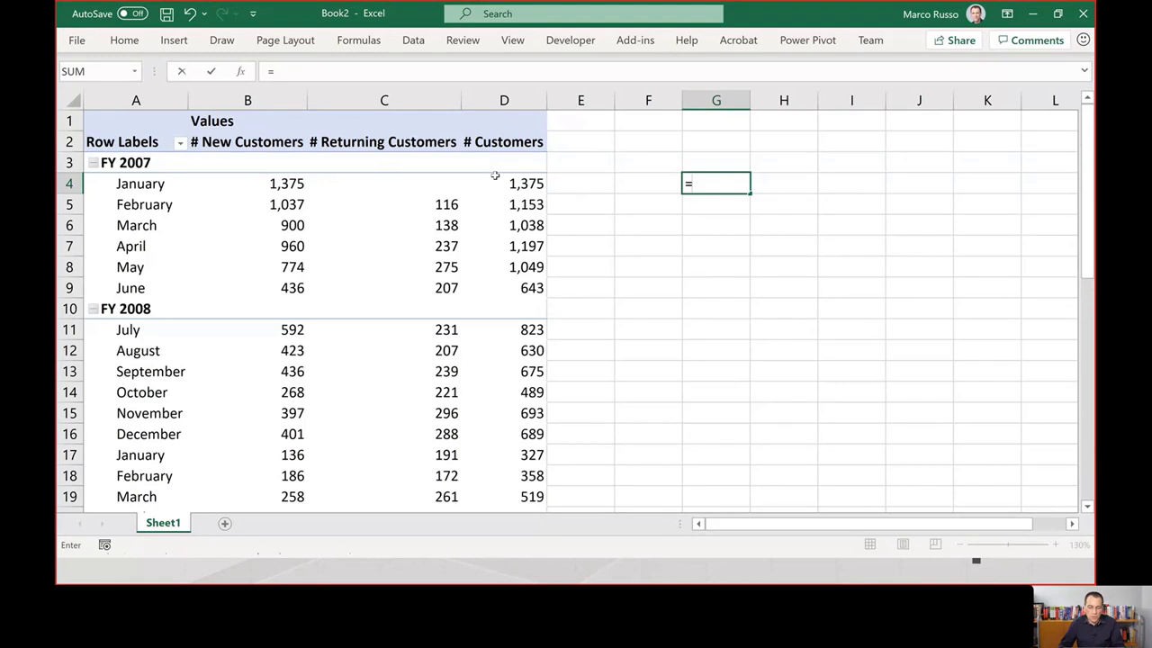
{"action": "left_click", "coordinate": [286, 185]}
{"action": "type", "text": "-"}
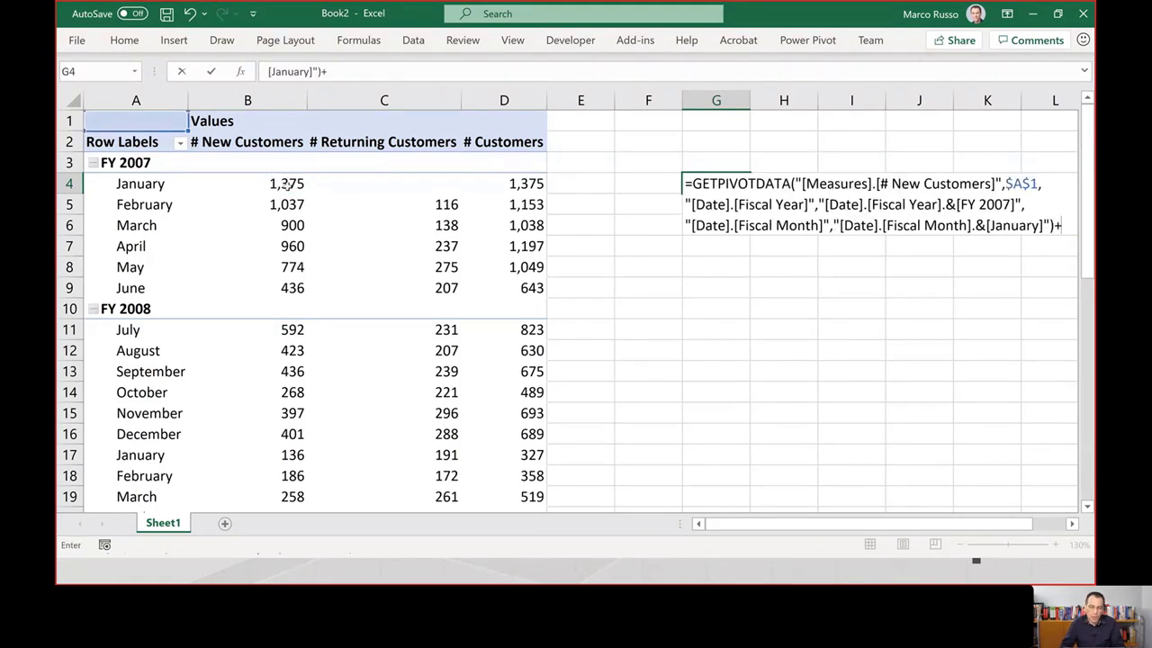
{"action": "key", "text": "Escape"}
{"action": "type", "text": "="}
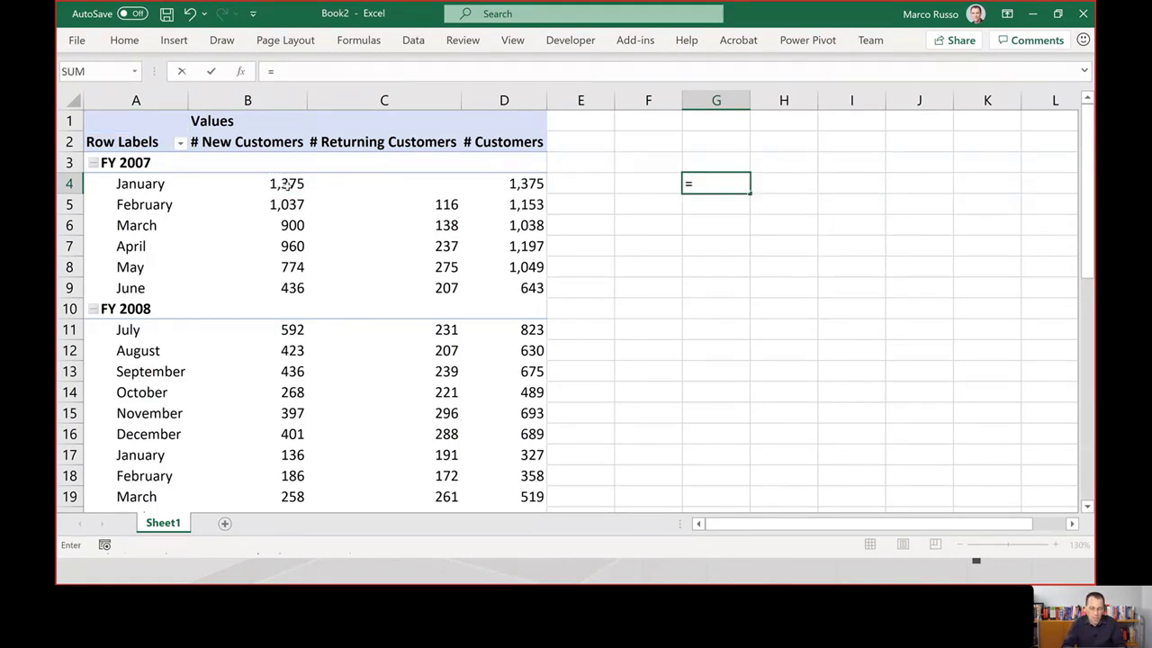
{"action": "type", "text": "b4+"}
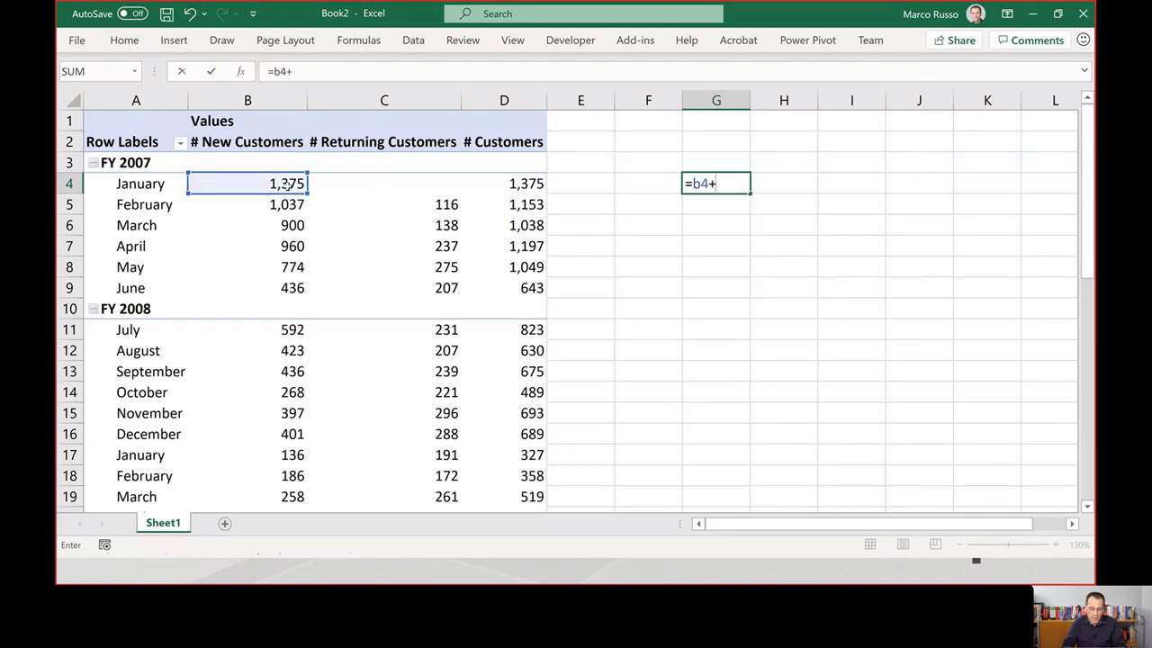
{"action": "type", "text": "c4"}
{"action": "key", "text": "Return"}
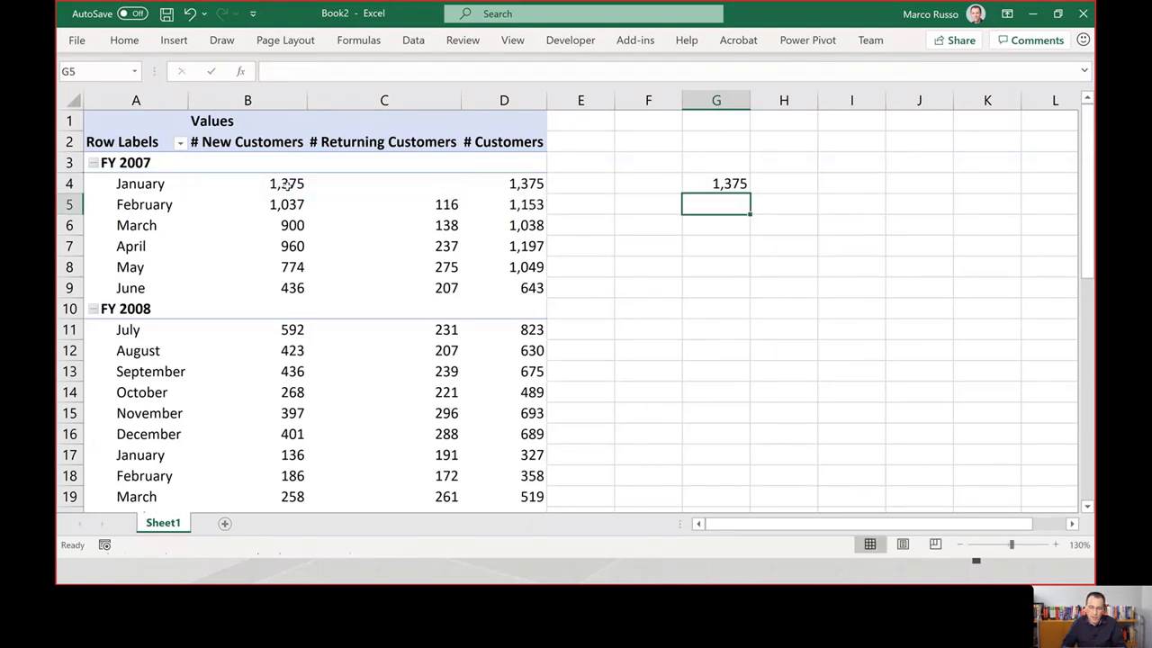
Change the G4 formula to =B4+C4-D4 so January's check returns 0.
{"action": "double_click", "coordinate": [706, 186]}
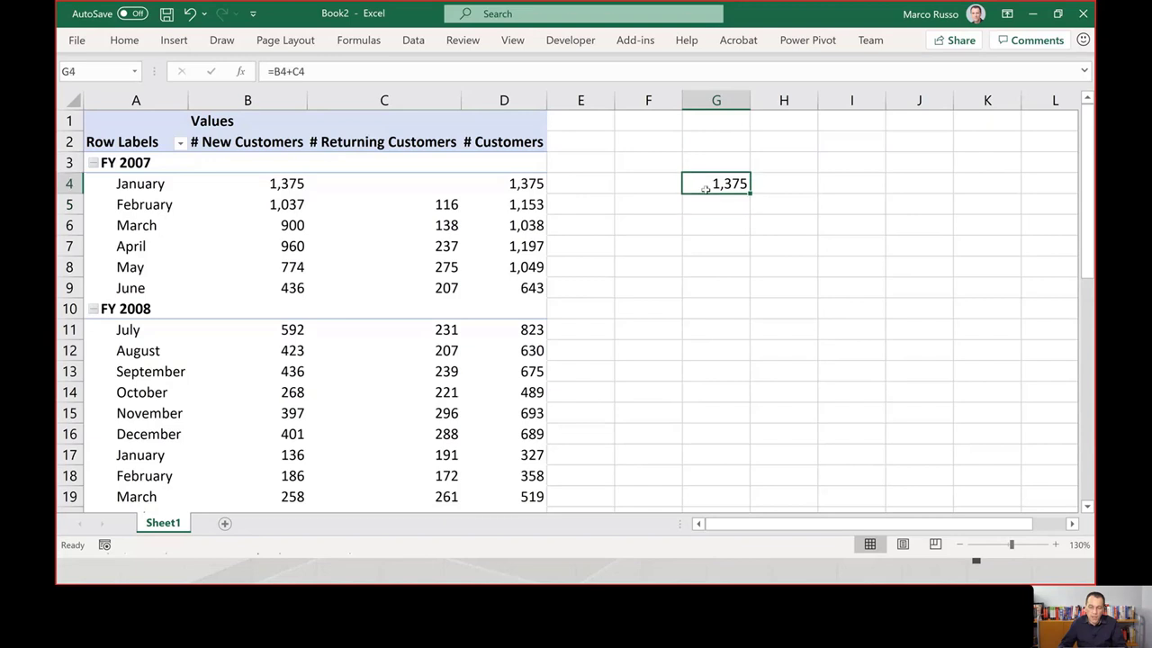
{"action": "type", "text": "-"}
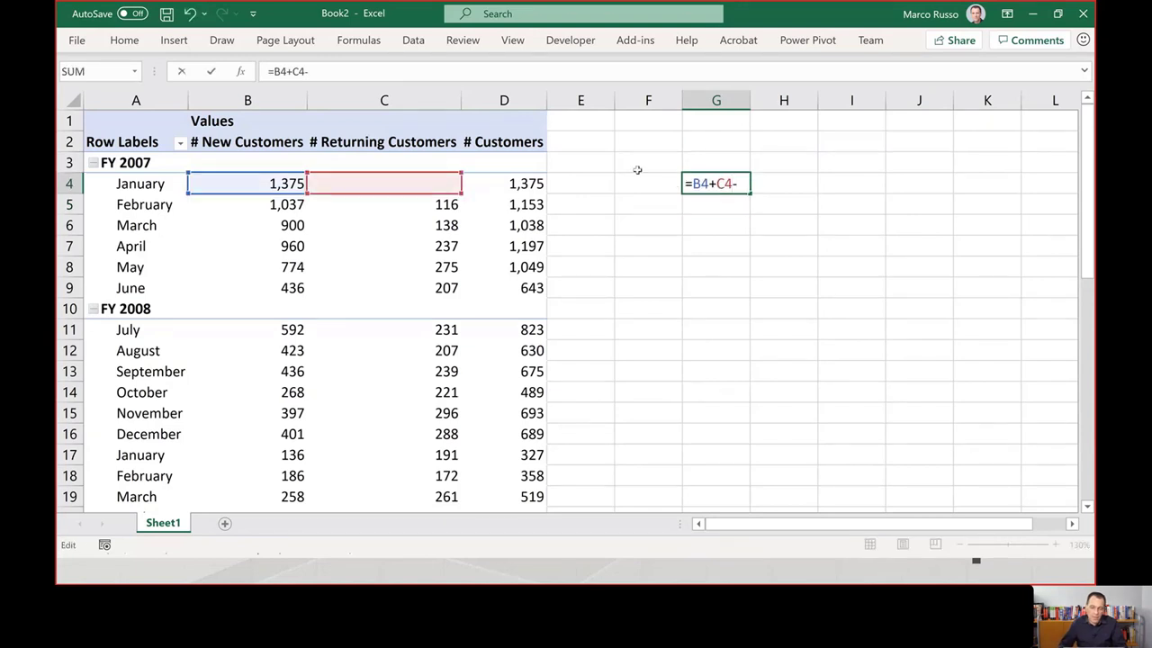
{"action": "left_click", "coordinate": [526, 180]}
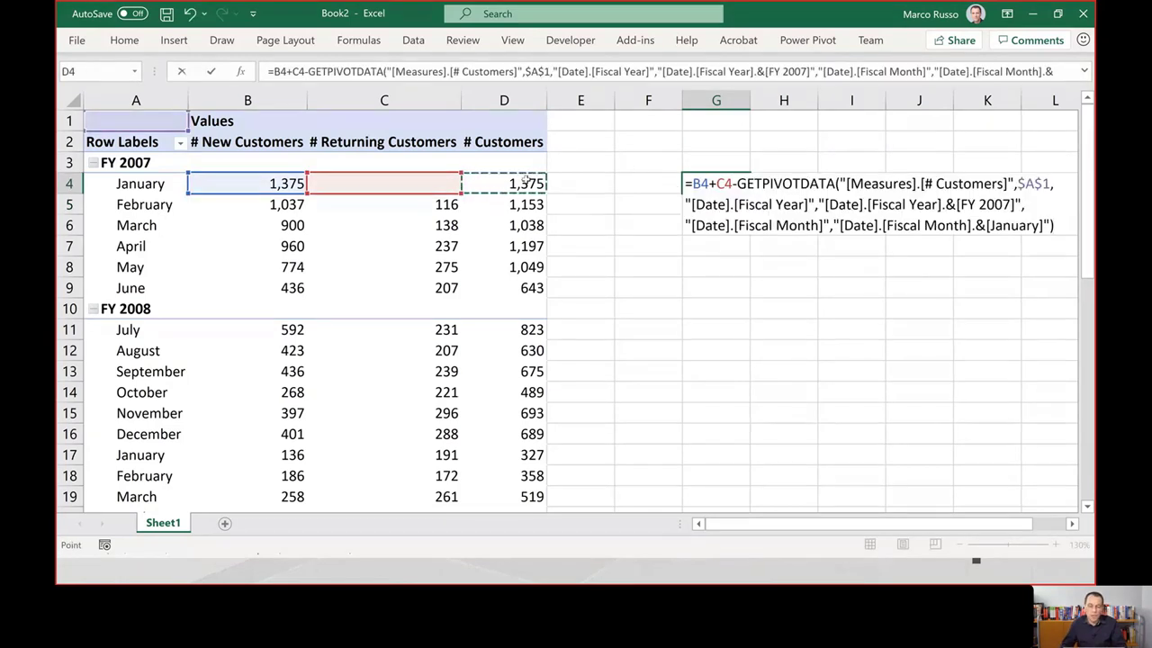
{"action": "key", "text": "BackSpace"}
{"action": "key", "text": "BackSpace"}
{"action": "key", "text": "BackSpace"}
{"action": "key", "text": "BackSpace"}
{"action": "key", "text": "BackSpace"}
{"action": "key", "text": "BackSpace"}
{"action": "key", "text": "BackSpace"}
{"action": "key", "text": "BackSpace"}
{"action": "key", "text": "BackSpace"}
{"action": "key", "text": "Return"}
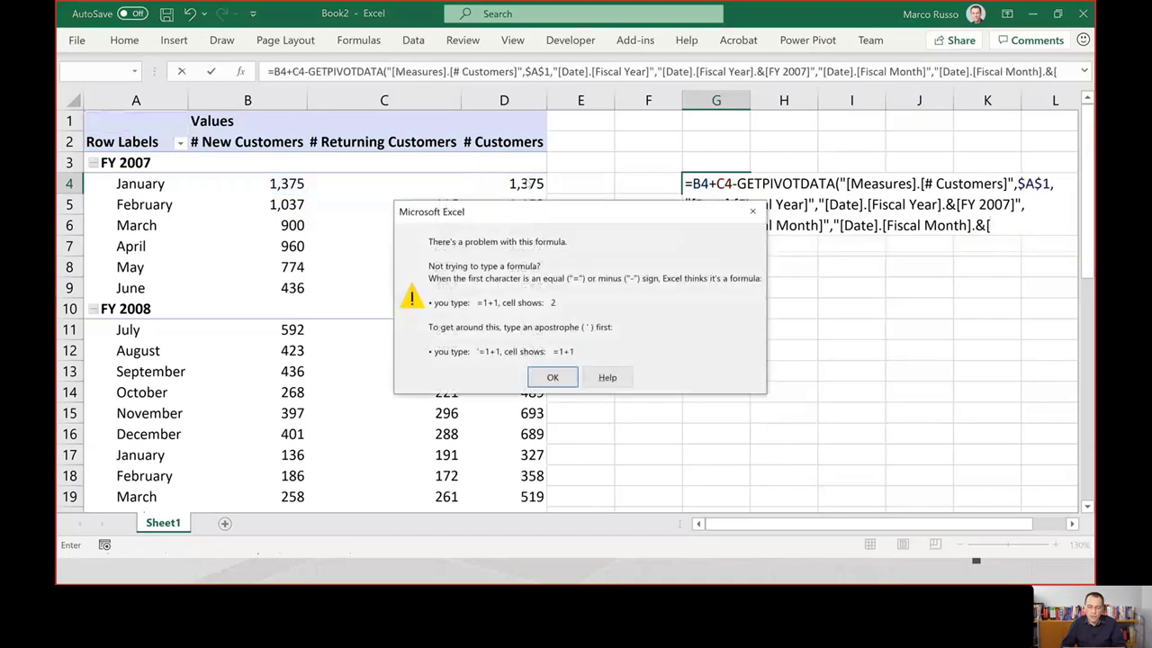
{"action": "key", "text": "Escape"}
{"action": "key", "text": "Escape"}
{"action": "double_click", "coordinate": [720, 185]}
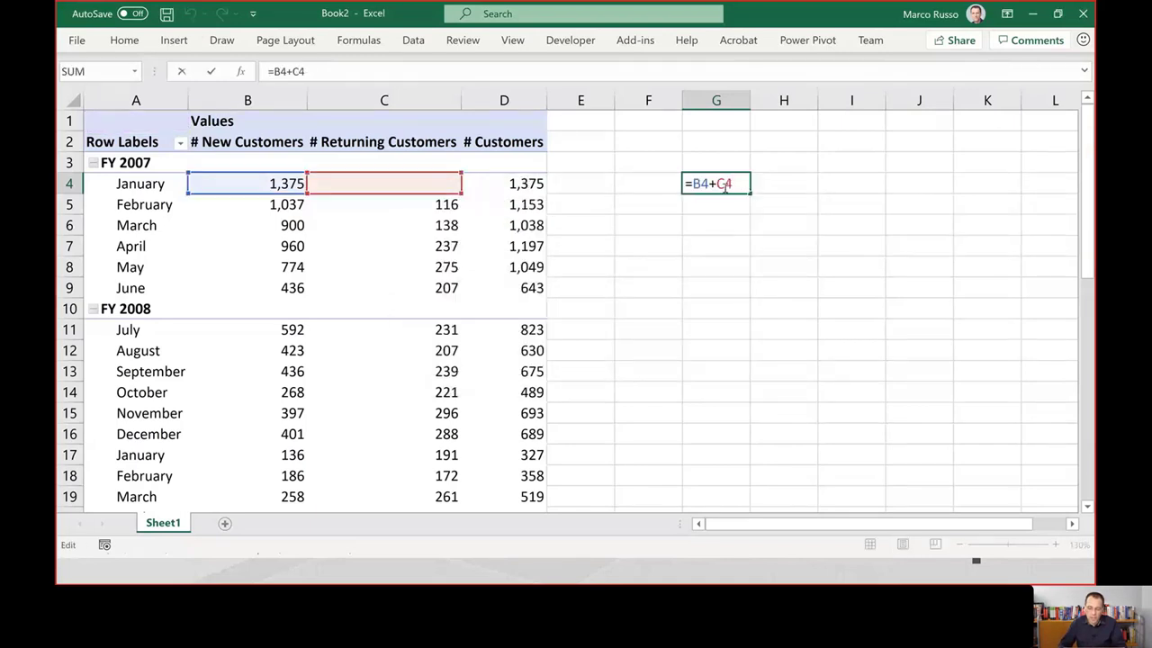
{"action": "type", "text": "-d4"}
{"action": "key", "text": "Return"}
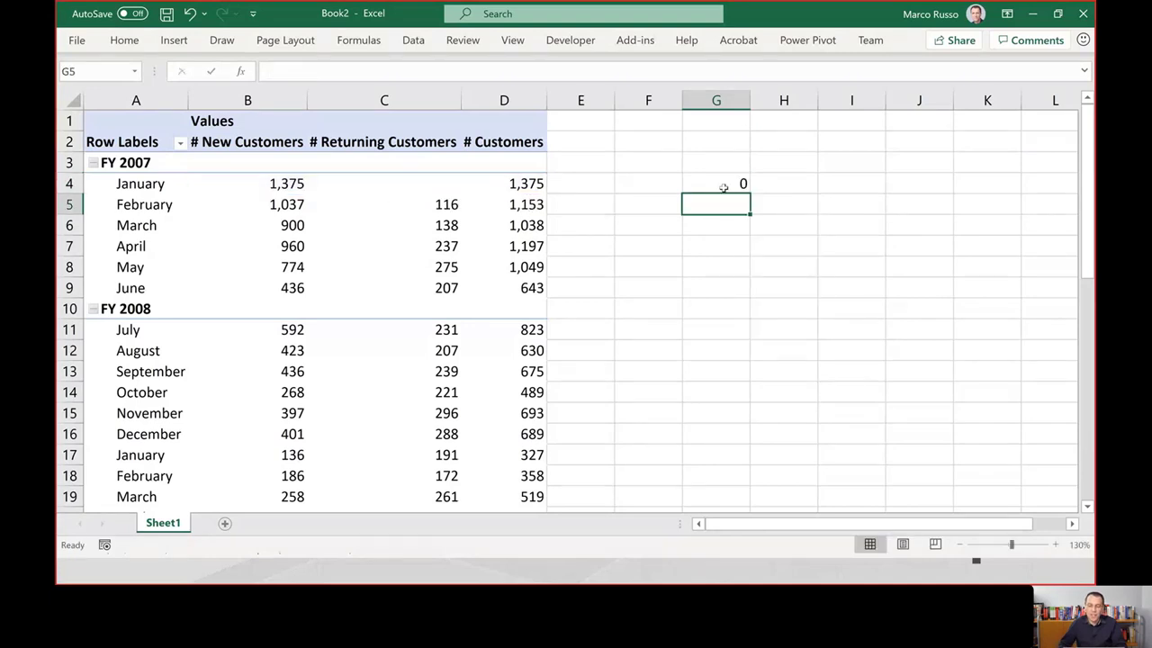
Copy the G4 check formula down column G to the Grand Total row.
{"action": "left_click", "coordinate": [723, 185]}
{"action": "key", "text": "ctrl+c"}
{"action": "scroll", "coordinate": [737, 237], "scroll_direction": "down", "scroll_amount": 20}
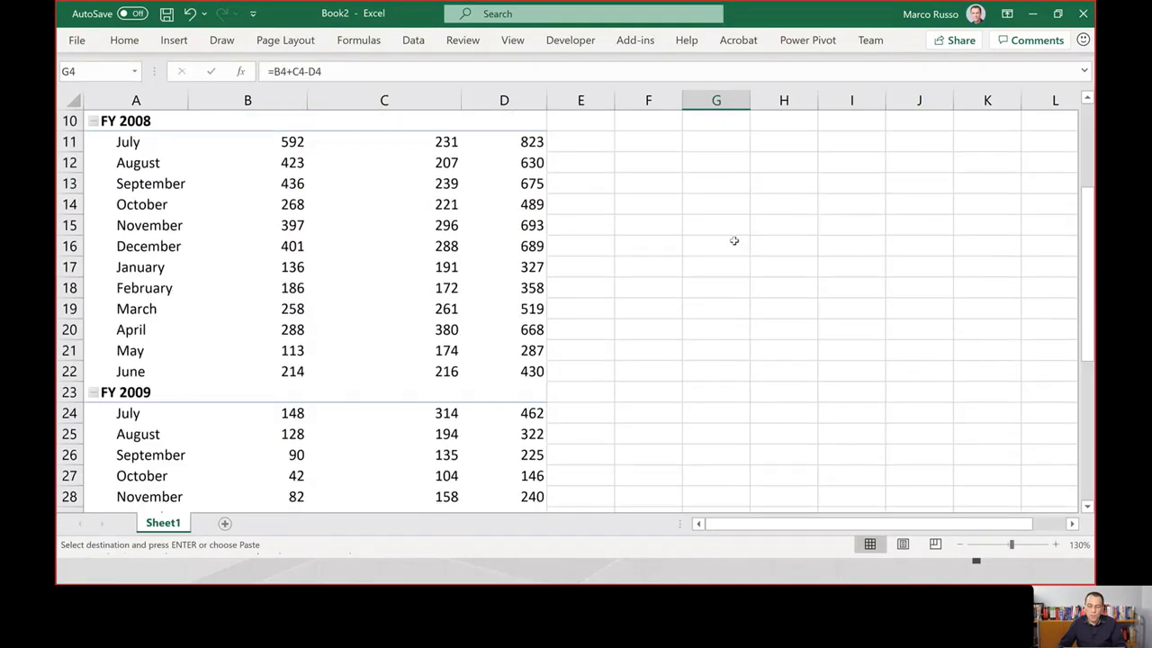
{"action": "scroll", "coordinate": [713, 253], "scroll_direction": "up", "scroll_amount": 7}
{"action": "scroll", "coordinate": [713, 253], "scroll_direction": "up", "scroll_amount": 6}
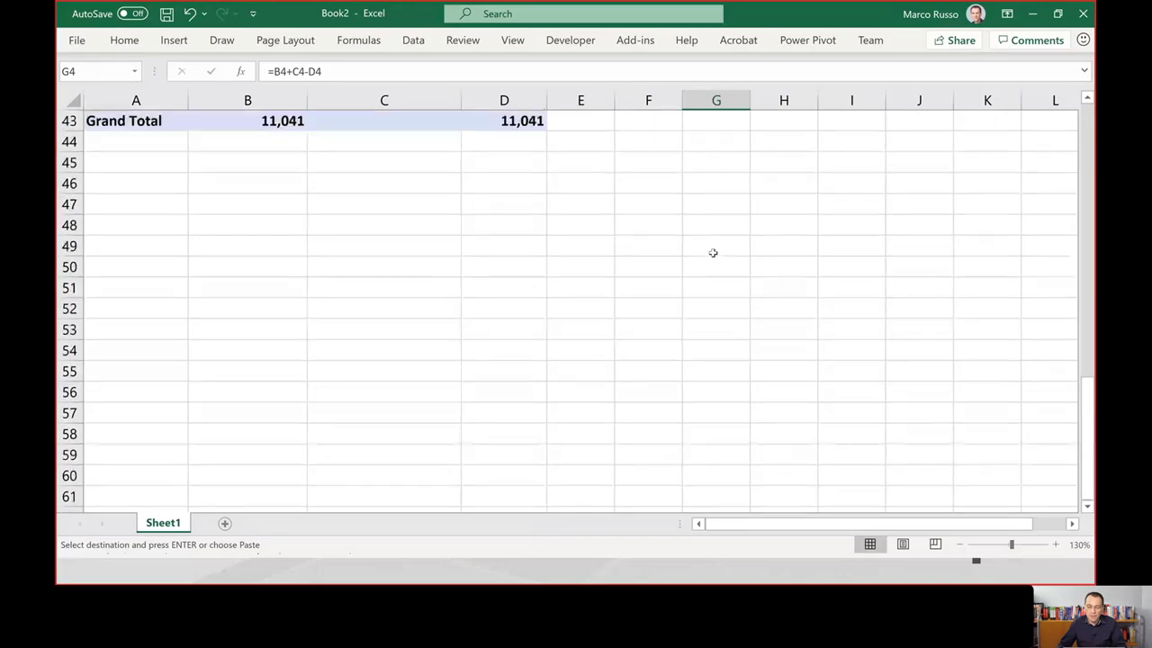
{"action": "left_click", "coordinate": [713, 305], "text": "shift"}
{"action": "key", "text": "ctrl+v"}
Scroll through column G to confirm every fiscal month row shows 0.
{"action": "scroll", "coordinate": [713, 306], "scroll_direction": "up", "scroll_amount": 11}
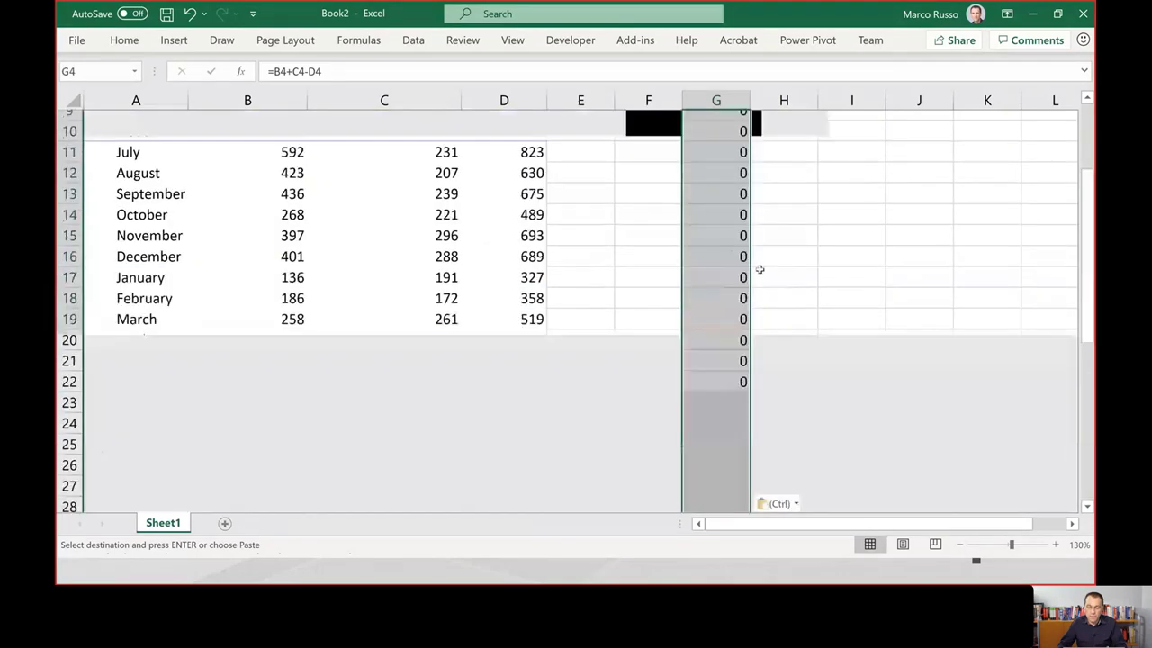
{"action": "left_click", "coordinate": [715, 182]}
{"action": "scroll", "coordinate": [711, 246], "scroll_direction": "down", "scroll_amount": 9}
{"action": "scroll", "coordinate": [711, 248], "scroll_direction": "down", "scroll_amount": 5}
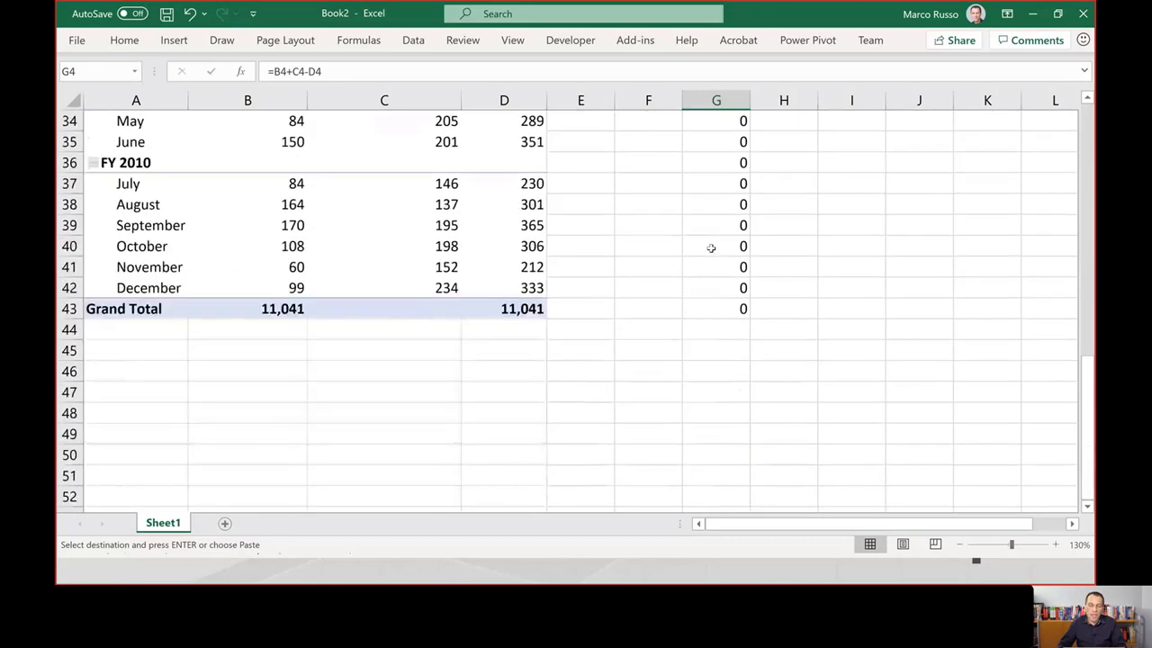
{"action": "scroll", "coordinate": [711, 250], "scroll_direction": "up", "scroll_amount": 8}
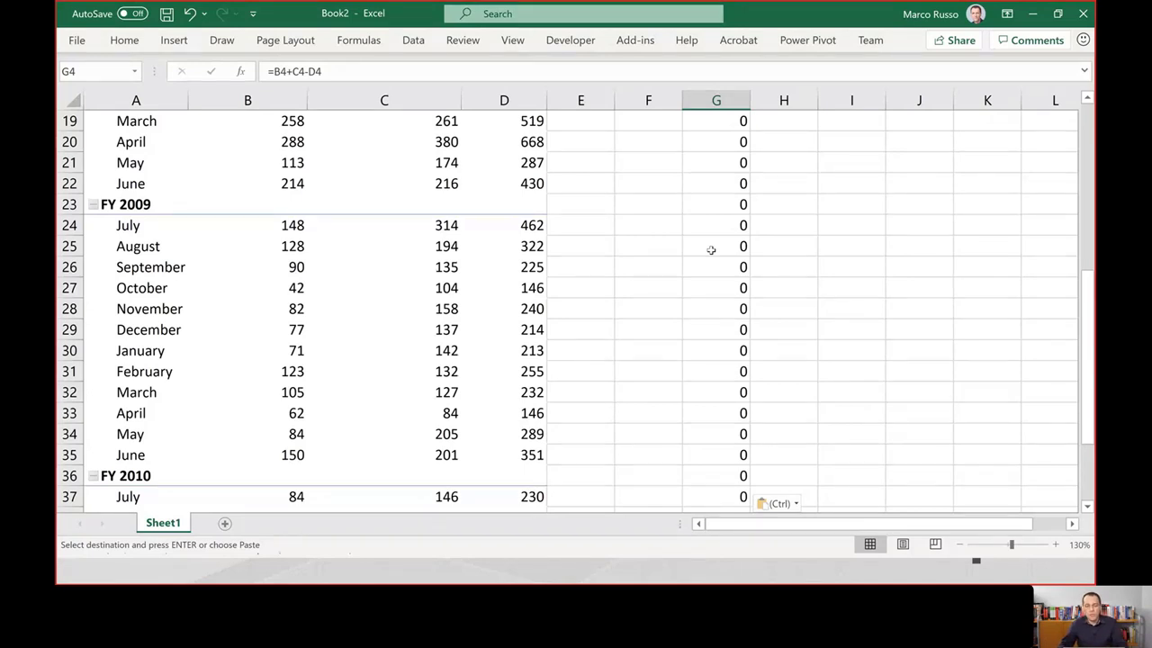
{"action": "scroll", "coordinate": [710, 252], "scroll_direction": "up", "scroll_amount": 6}
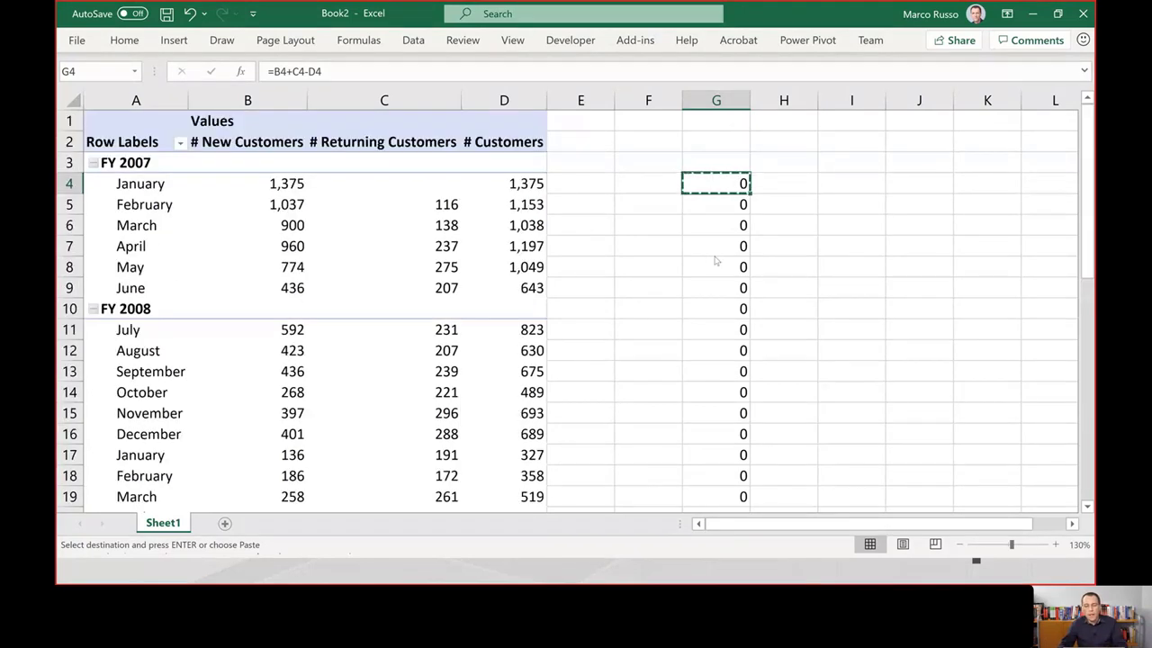
{"action": "key", "text": "alt+Tab"}
Switch to the London Power BI User Group Teams meeting chat.
{"action": "key", "text": "Tab"}
{"action": "key", "text": "Tab"}
{"action": "key", "text": "Tab"}
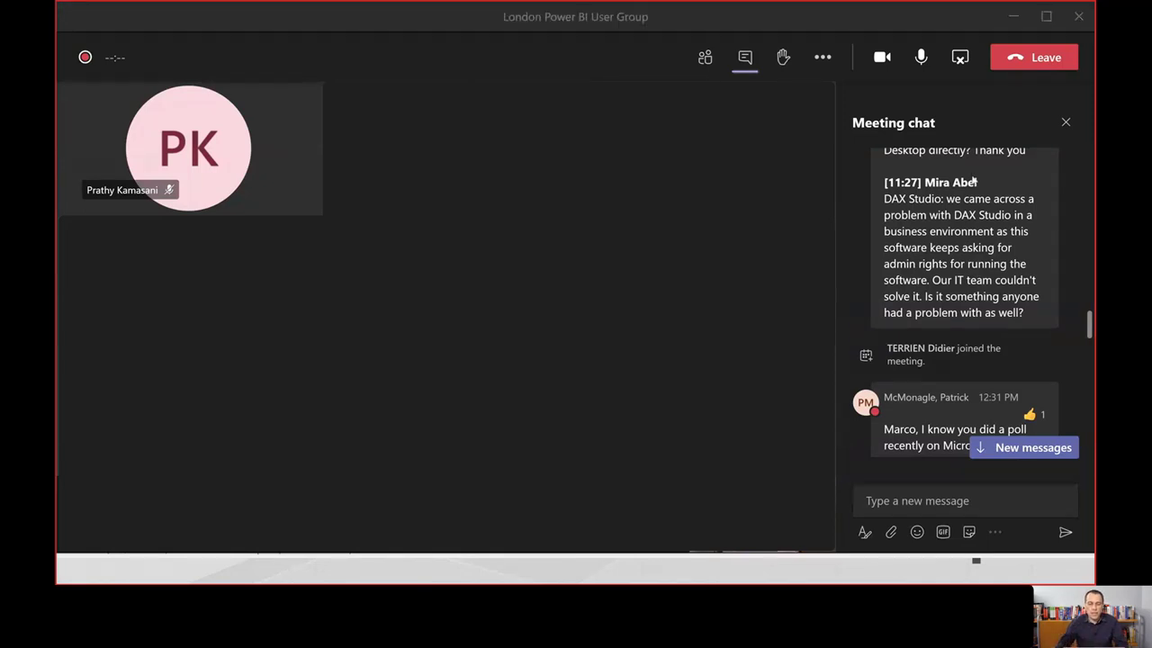
Switch from Teams to the PowerPoint Slide Show window.
{"action": "key", "text": "alt+Tab"}
{"action": "key", "text": "Tab"}
{"action": "key", "text": "Tab"}
{"action": "key", "text": "Tab"}
{"action": "key", "text": "Tab"}
{"action": "key", "text": "Tab"}
{"action": "key", "text": "Tab"}
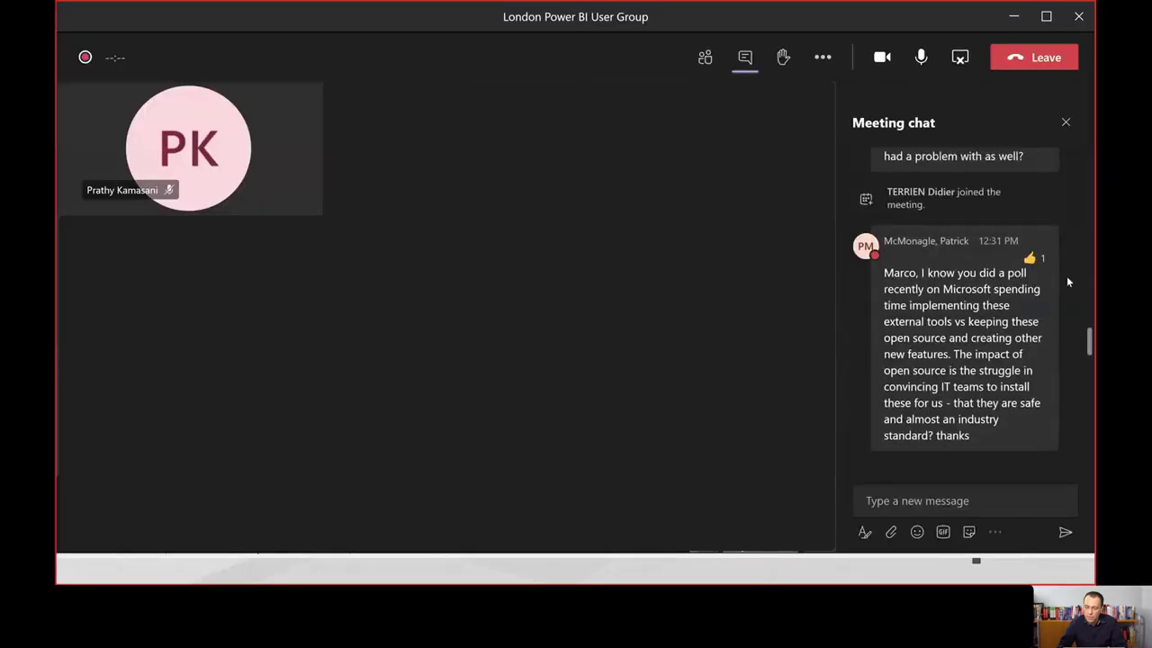
Scroll the meeting chat to review the attendee question about DAX Studio needing admin rights.
{"action": "scroll", "coordinate": [1065, 276], "scroll_direction": "up", "scroll_amount": 3}
{"action": "scroll", "coordinate": [1065, 281], "scroll_direction": "up", "scroll_amount": 2}
{"action": "scroll", "coordinate": [1065, 282], "scroll_direction": "down", "scroll_amount": 2}
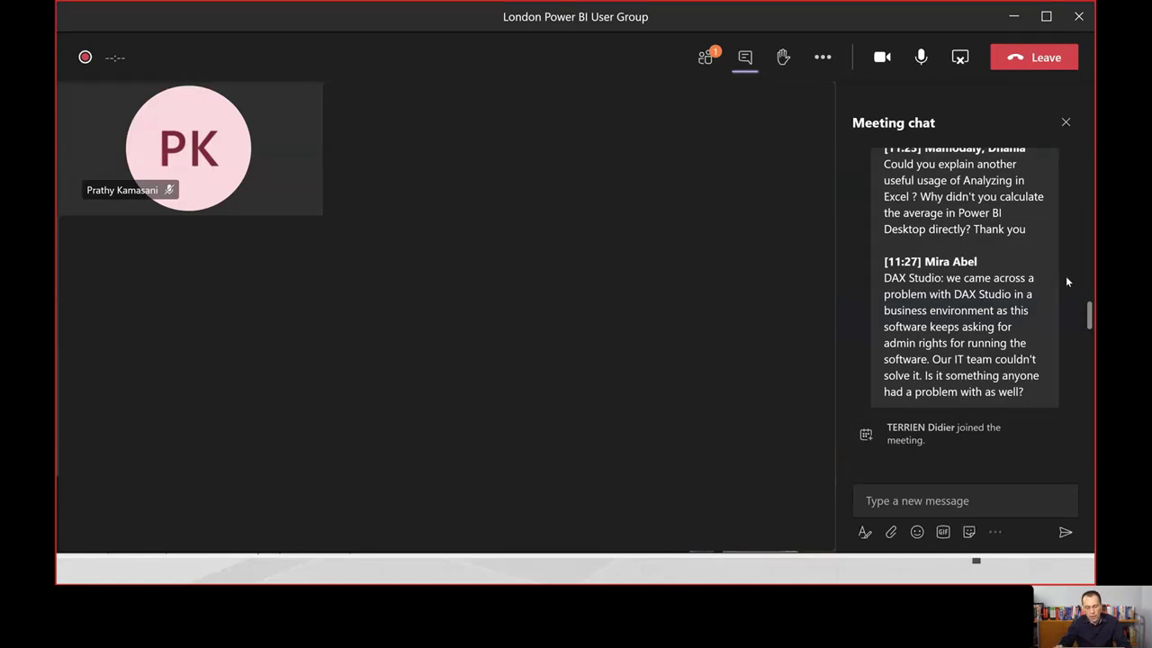
Switch to Edge and search the web for 'github dax studio'.
{"action": "key", "text": "alt+Tab"}
{"action": "key", "text": "Tab"}
{"action": "key", "text": "Tab"}
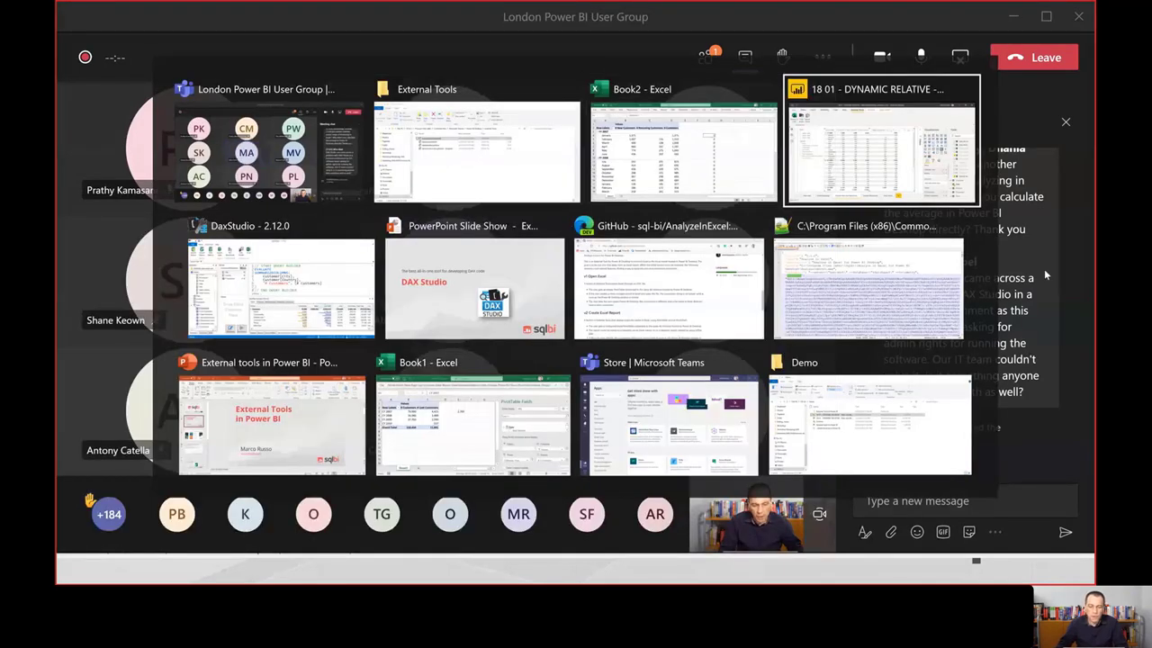
{"action": "key", "text": "Tab"}
{"action": "key", "text": "Tab"}
{"action": "key", "text": "Tab"}
{"action": "left_click", "coordinate": [545, 39]}
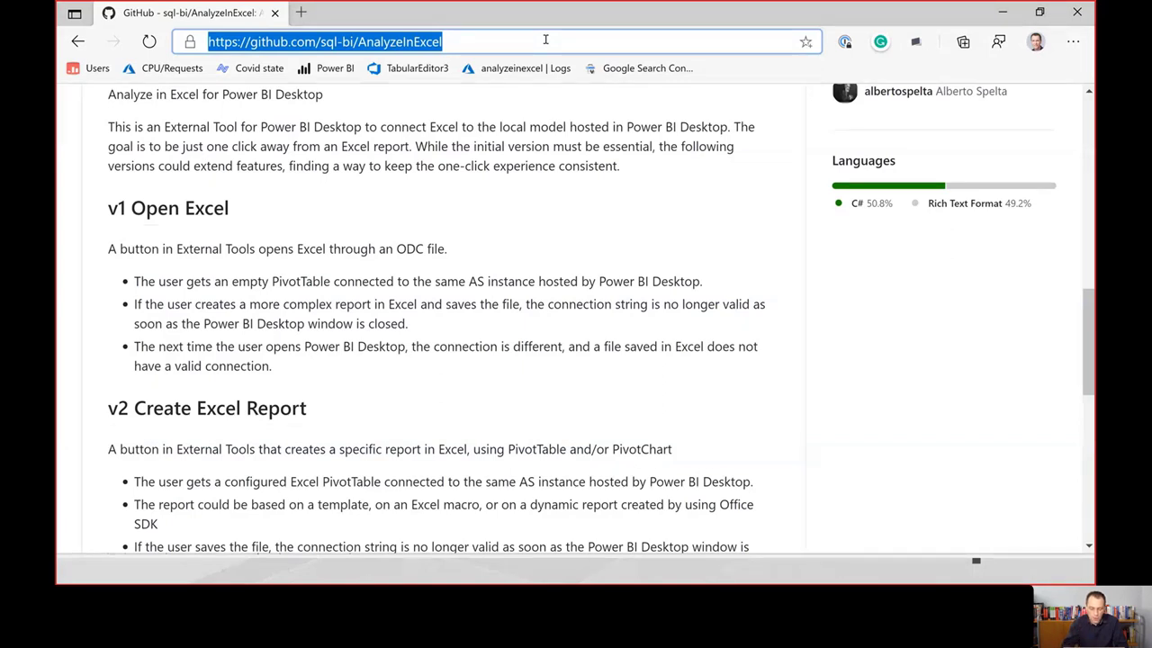
{"action": "type", "text": "github"}
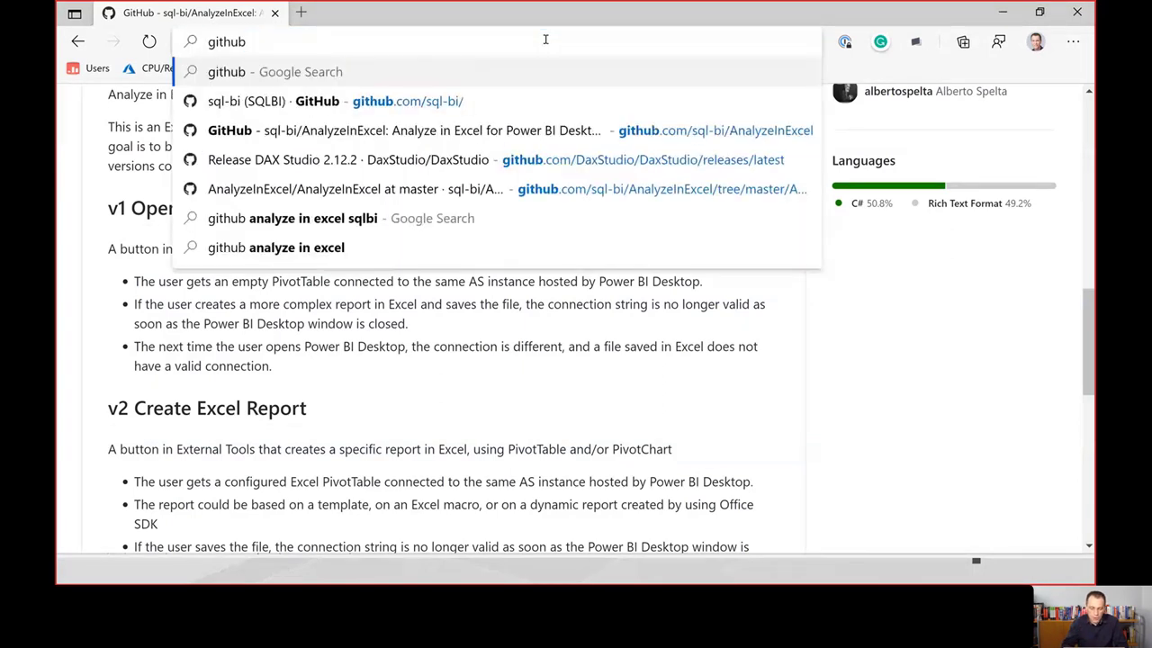
{"action": "type", "text": " dax studio"}
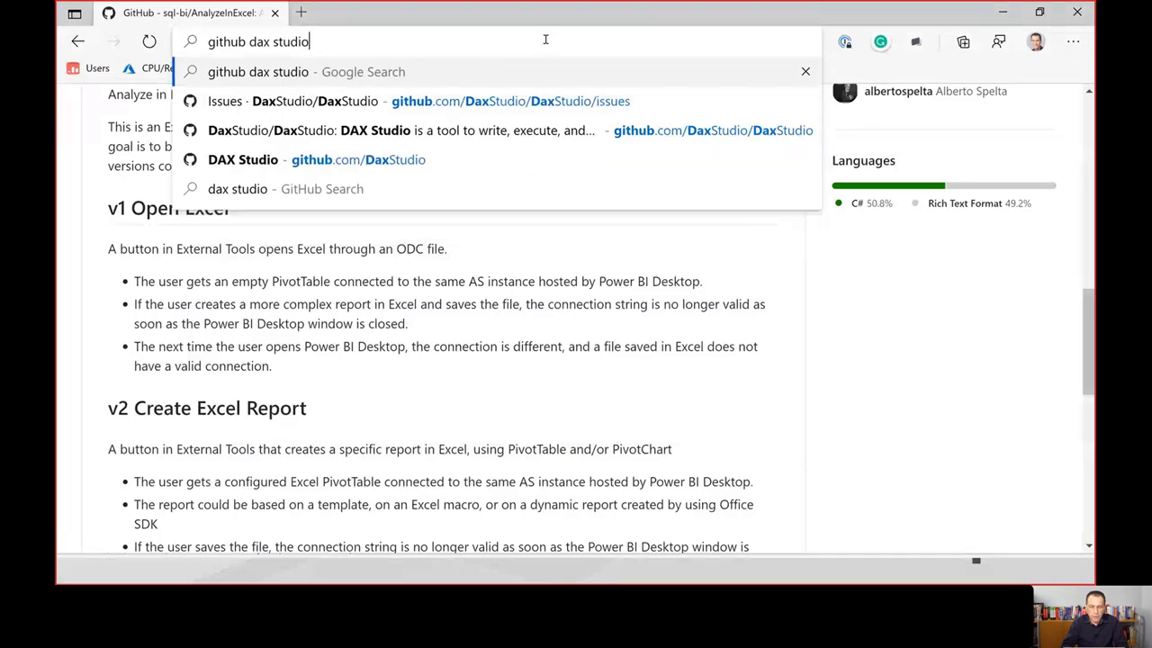
{"action": "key", "text": "Return"}
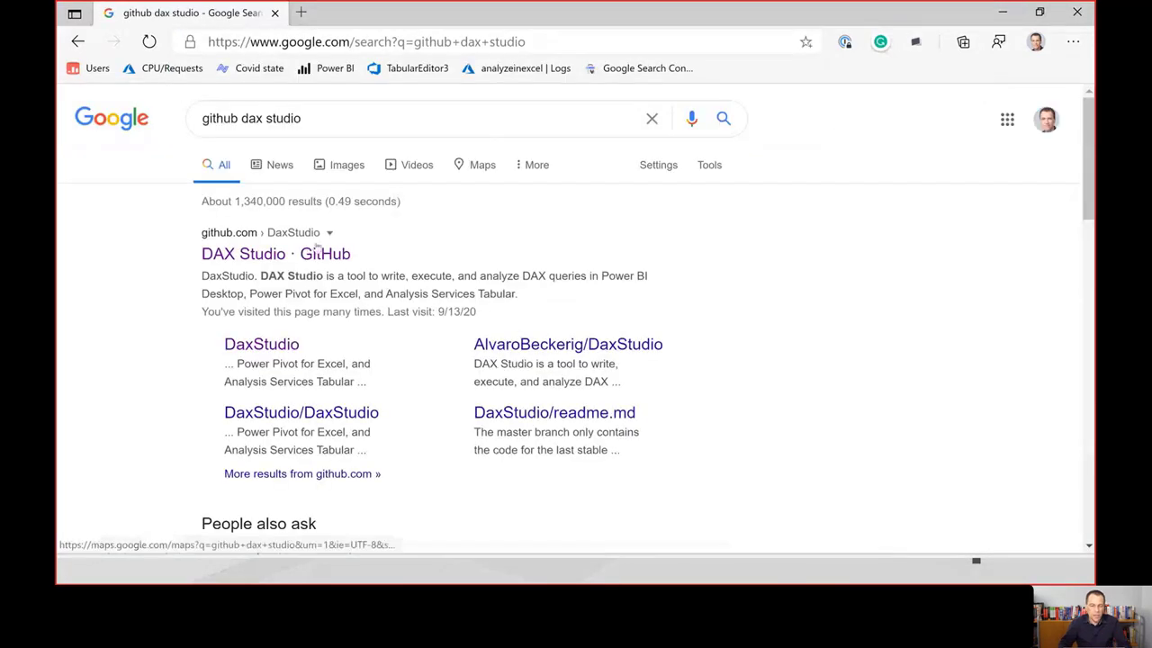
Go from the DAX Studio GitHub organization to the DaxStudio repository's Issues list.
{"action": "left_click", "coordinate": [300, 255]}
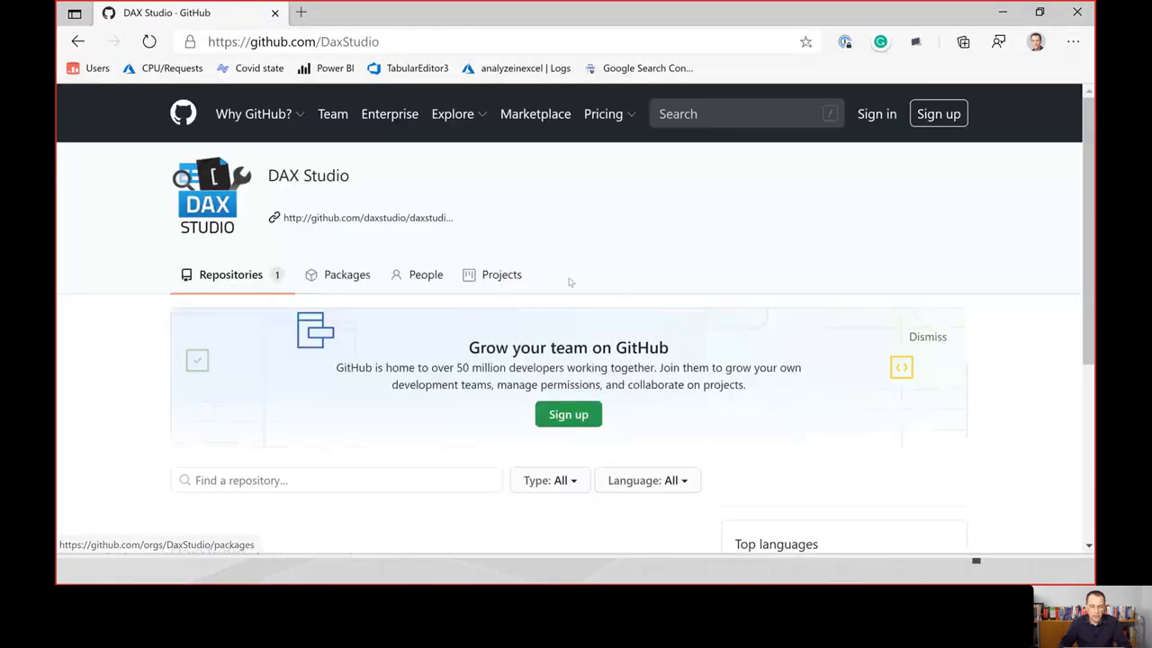
{"action": "scroll", "coordinate": [618, 415], "scroll_direction": "down", "scroll_amount": 3}
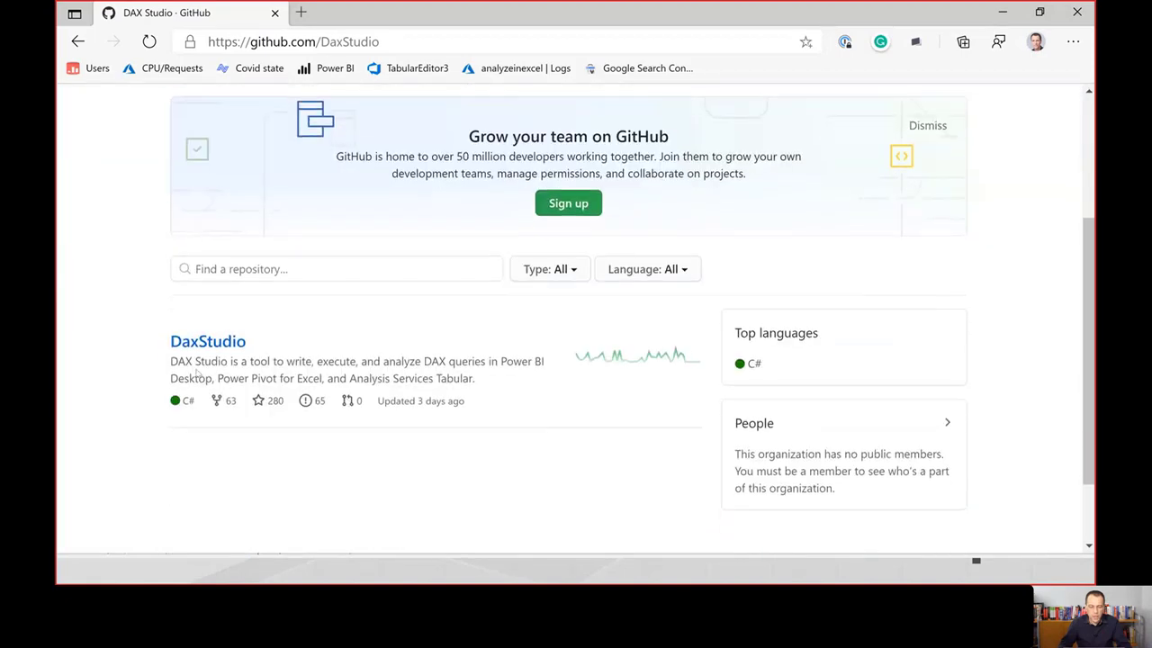
{"action": "left_click", "coordinate": [212, 344]}
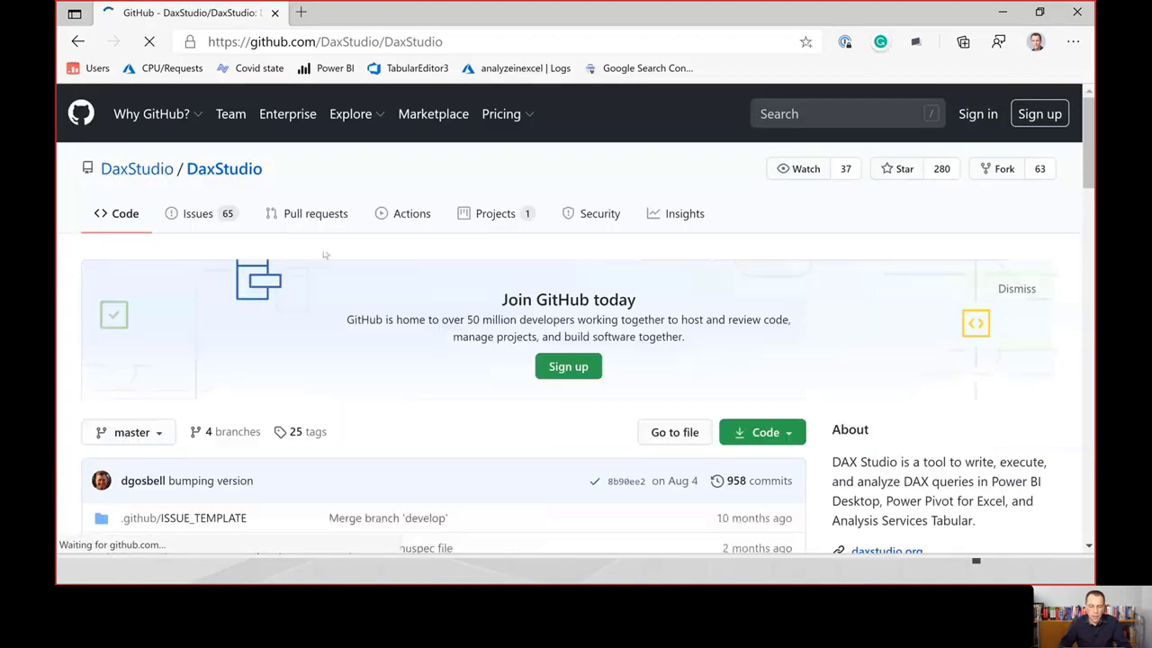
{"action": "left_click", "coordinate": [216, 221]}
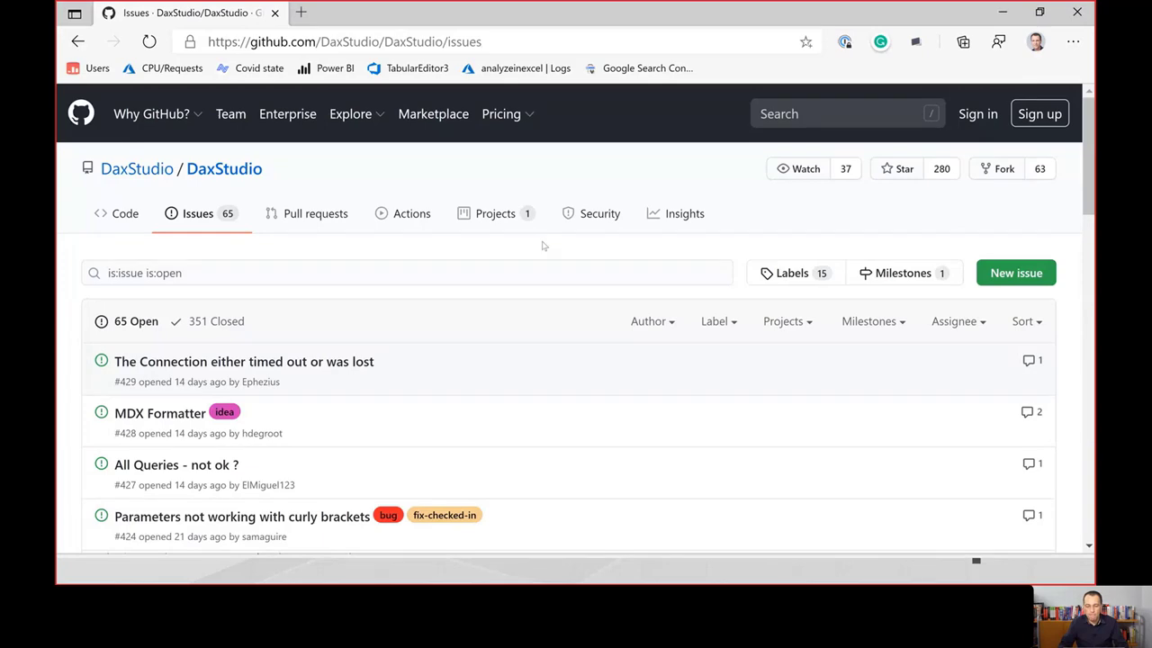
{"action": "key", "text": "alt+Tab"}
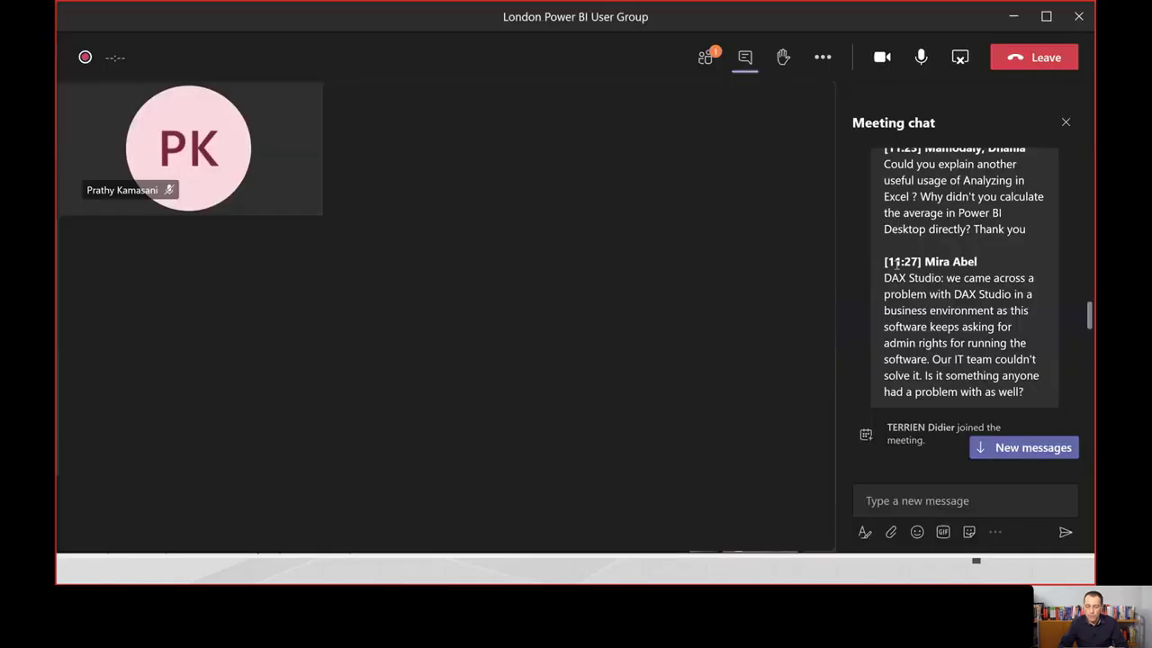
{"action": "scroll", "coordinate": [1017, 286], "scroll_direction": "down", "scroll_amount": 2}
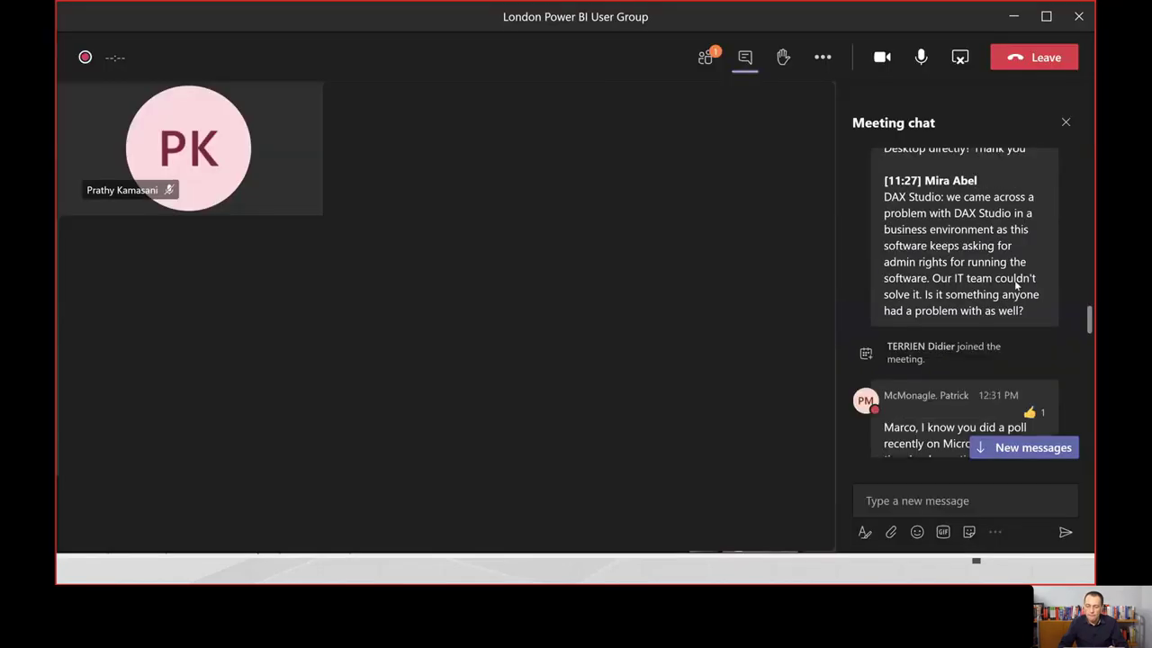
{"action": "scroll", "coordinate": [1017, 285], "scroll_direction": "down", "scroll_amount": 5}
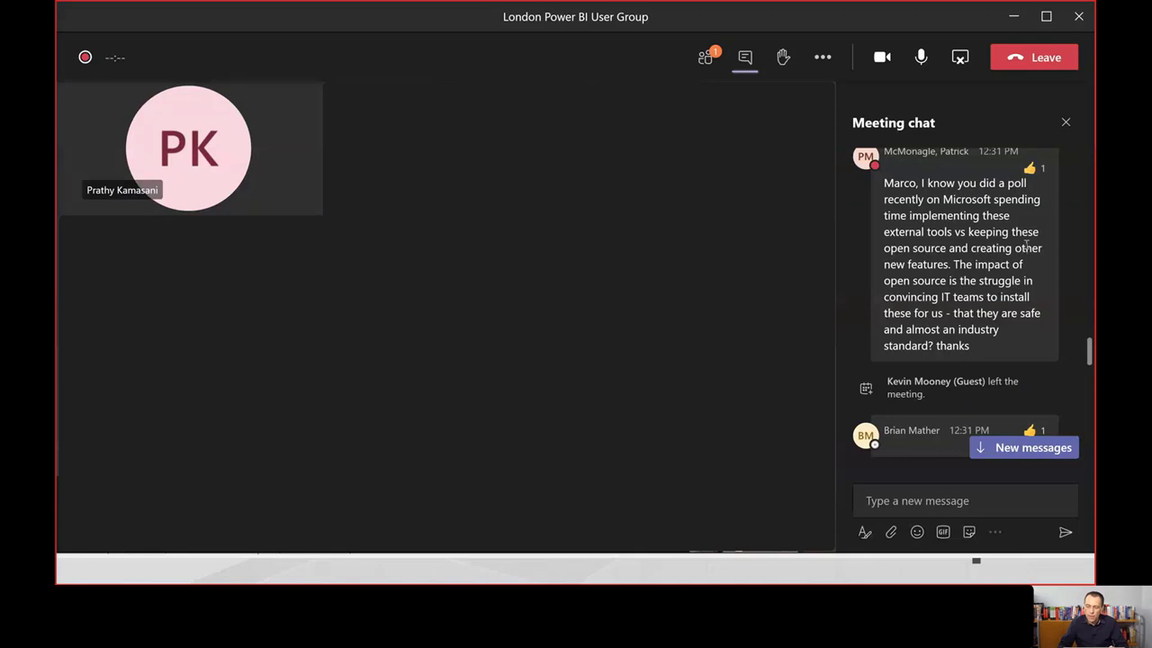
{"action": "scroll", "coordinate": [1026, 245], "scroll_direction": "up", "scroll_amount": 1}
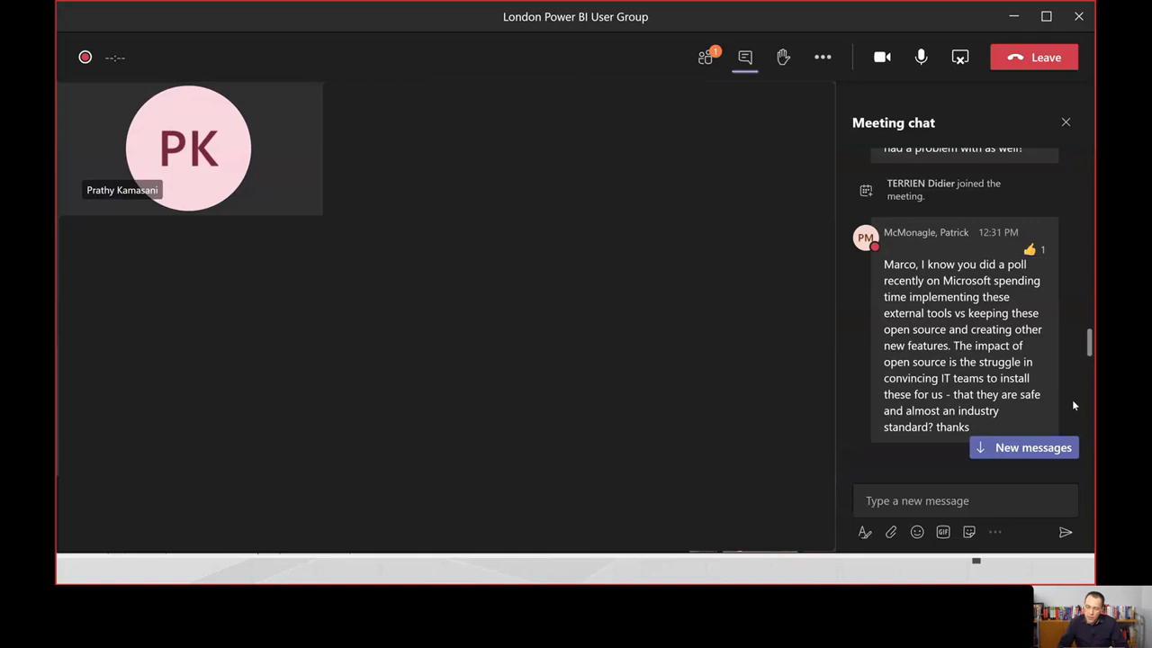
{"action": "scroll", "coordinate": [1073, 405], "scroll_direction": "down", "scroll_amount": 1}
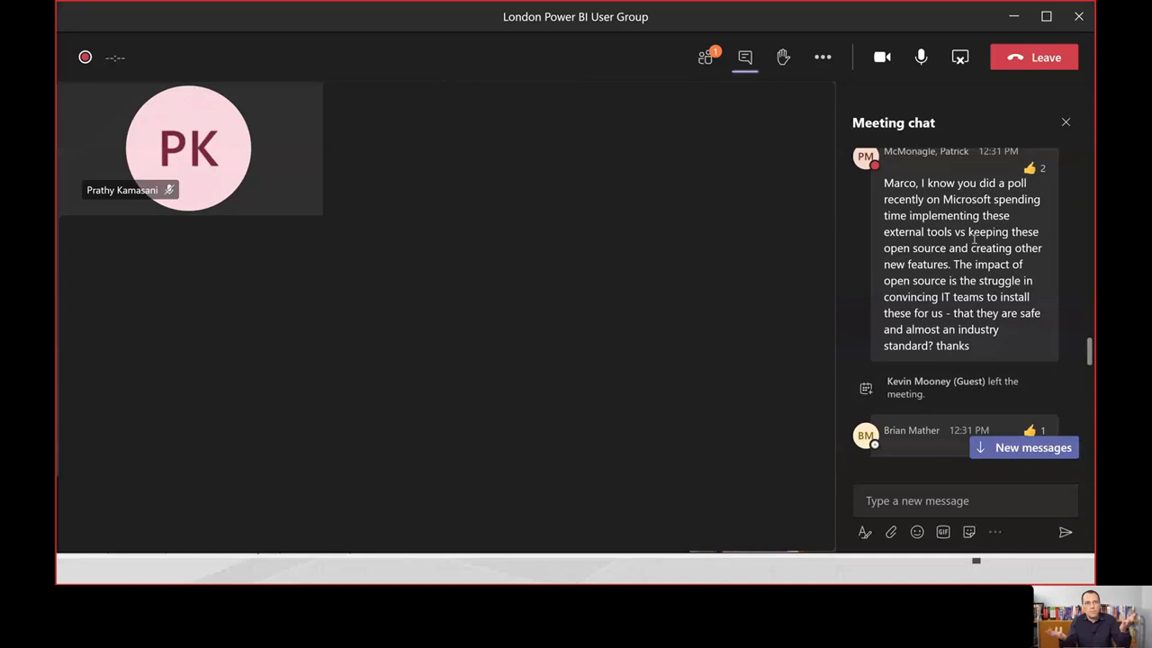
{"action": "scroll", "coordinate": [974, 322], "scroll_direction": "down", "scroll_amount": 3}
{"action": "scroll", "coordinate": [975, 321], "scroll_direction": "down", "scroll_amount": 3}
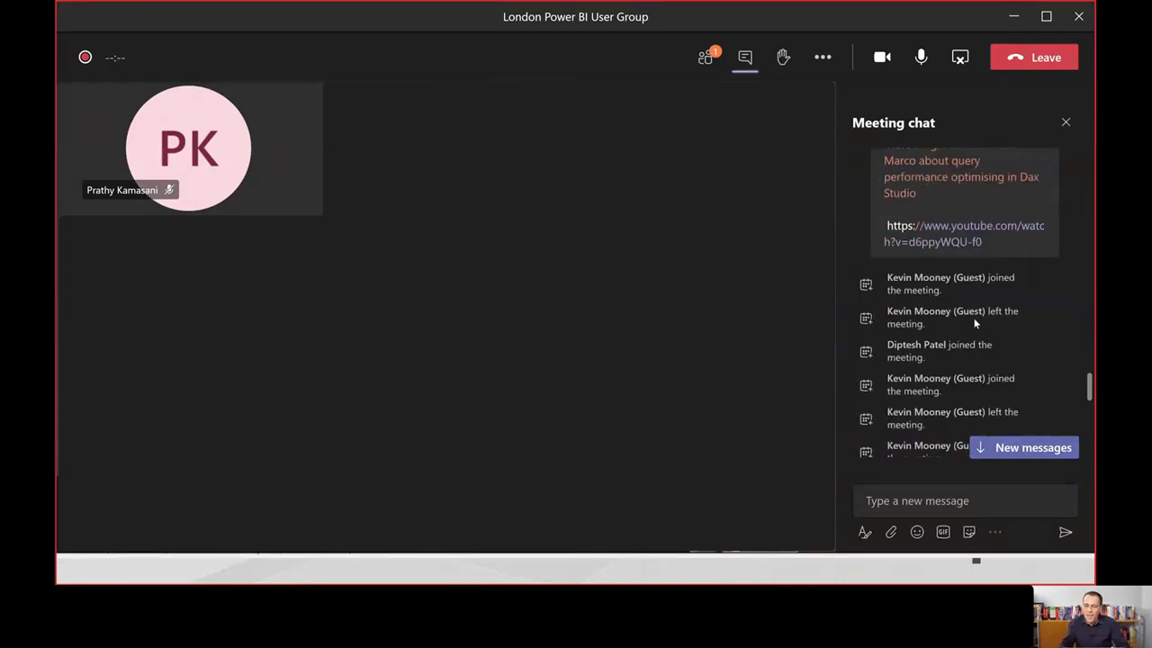
{"action": "scroll", "coordinate": [975, 322], "scroll_direction": "up", "scroll_amount": 2}
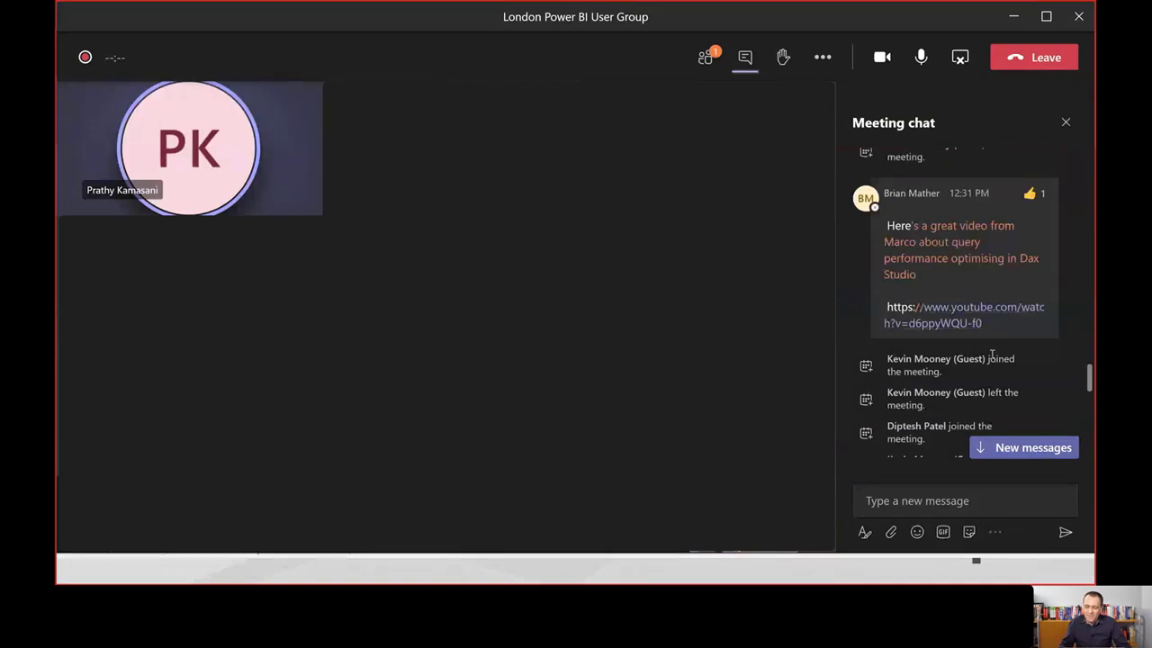
{"action": "scroll", "coordinate": [992, 354], "scroll_direction": "down", "scroll_amount": 5}
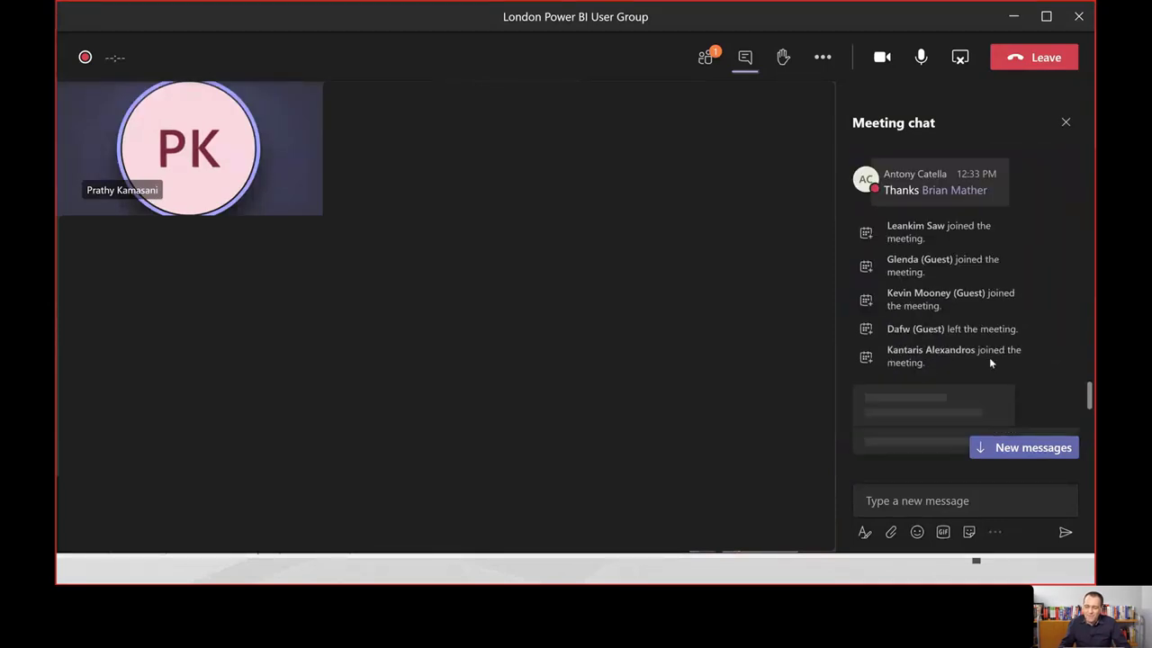
{"action": "scroll", "coordinate": [1000, 351], "scroll_direction": "down", "scroll_amount": 5}
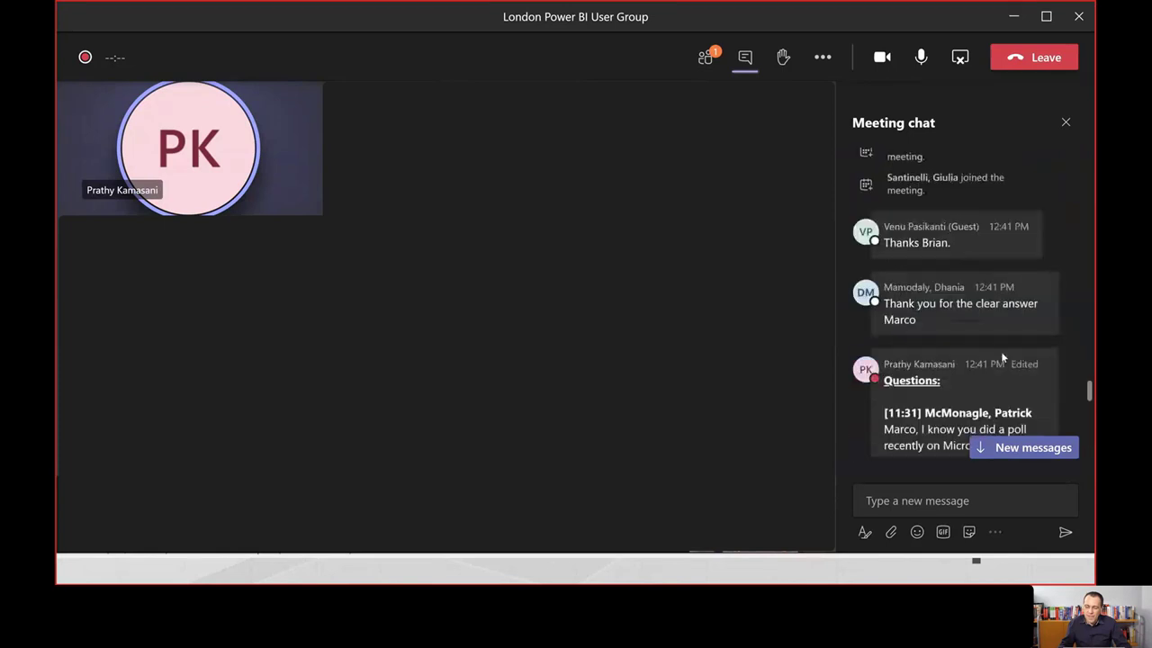
{"action": "scroll", "coordinate": [1001, 357], "scroll_direction": "down", "scroll_amount": 5}
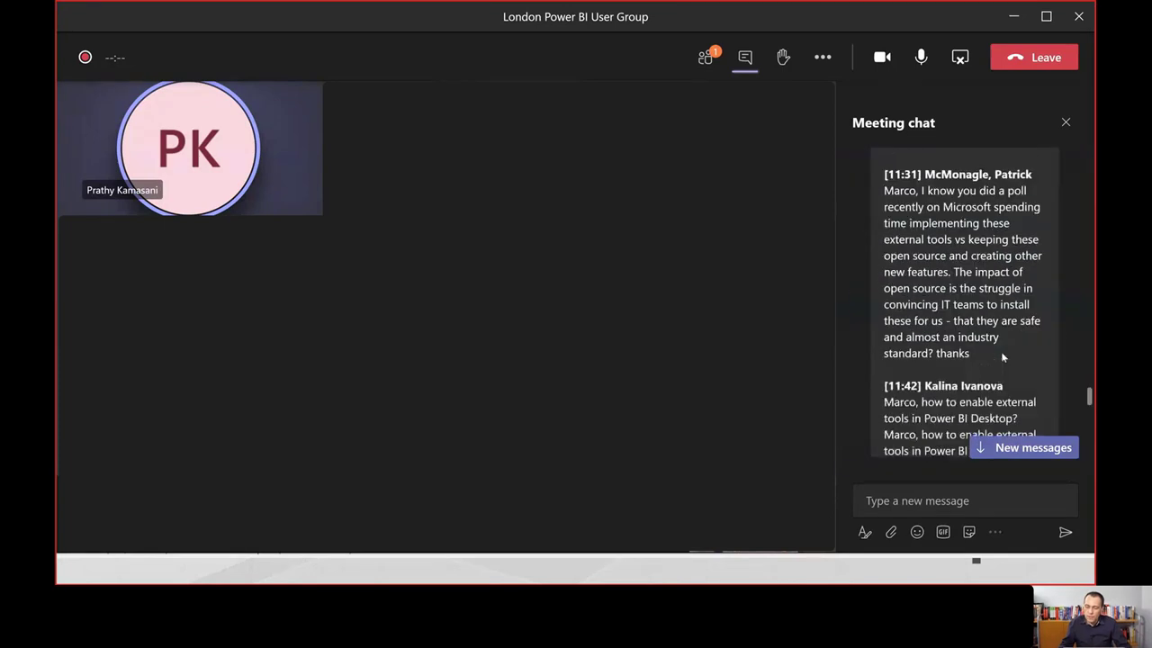
{"action": "scroll", "coordinate": [1001, 357], "scroll_direction": "down", "scroll_amount": 3}
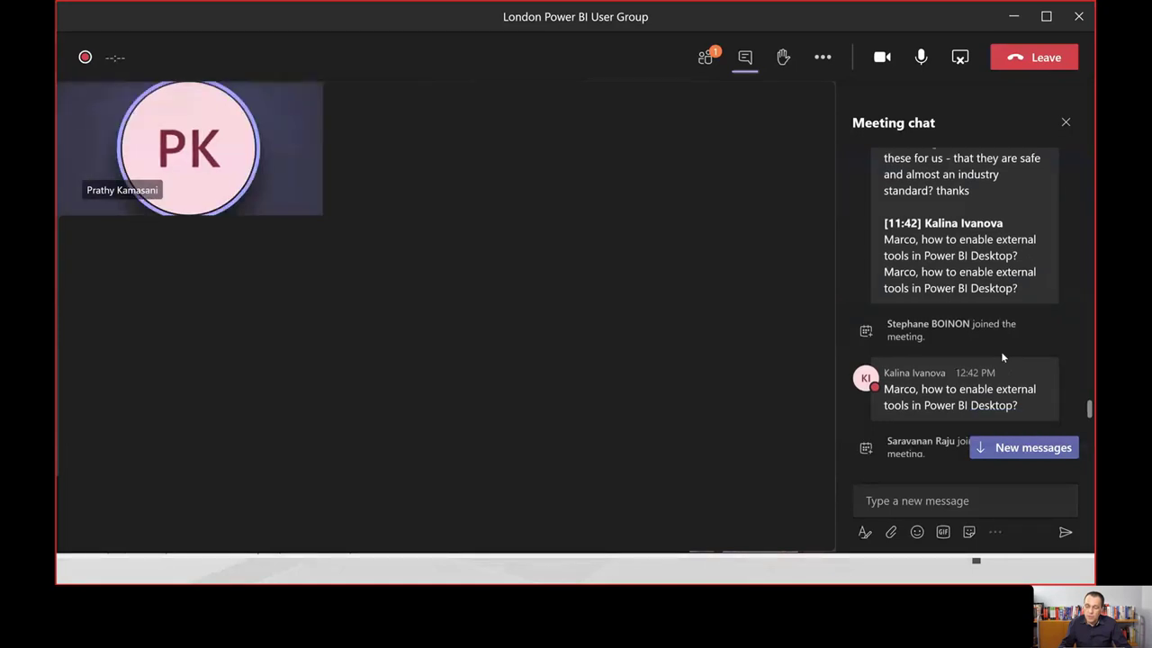
{"action": "scroll", "coordinate": [1002, 357], "scroll_direction": "down", "scroll_amount": 2}
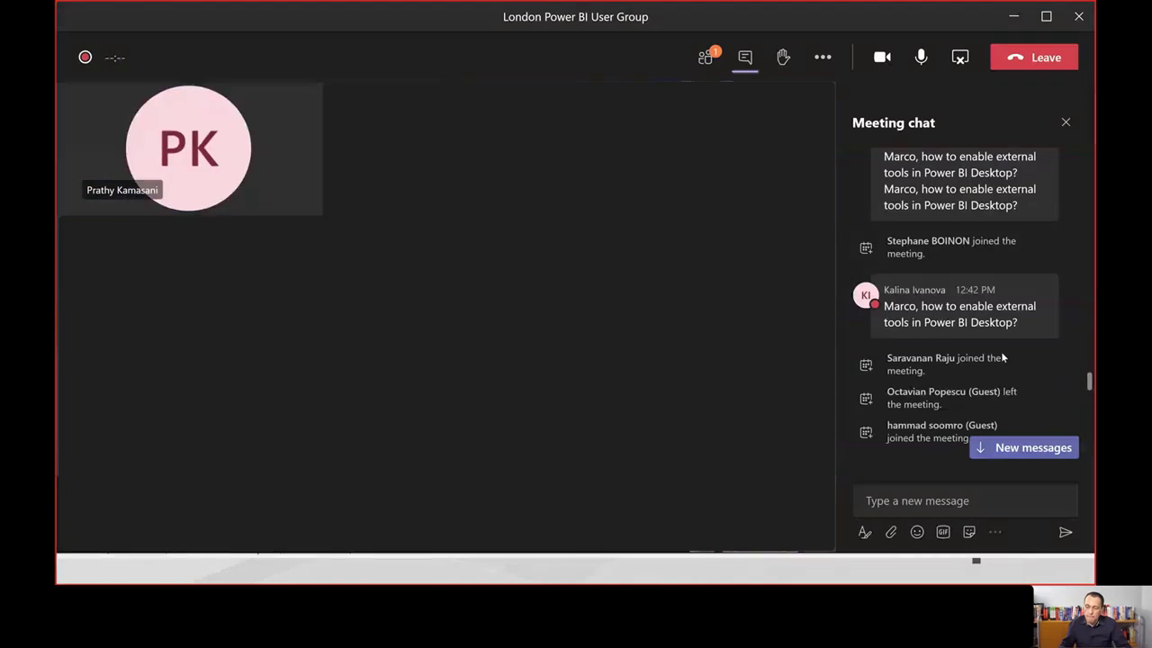
{"action": "scroll", "coordinate": [1001, 357], "scroll_direction": "up", "scroll_amount": 2}
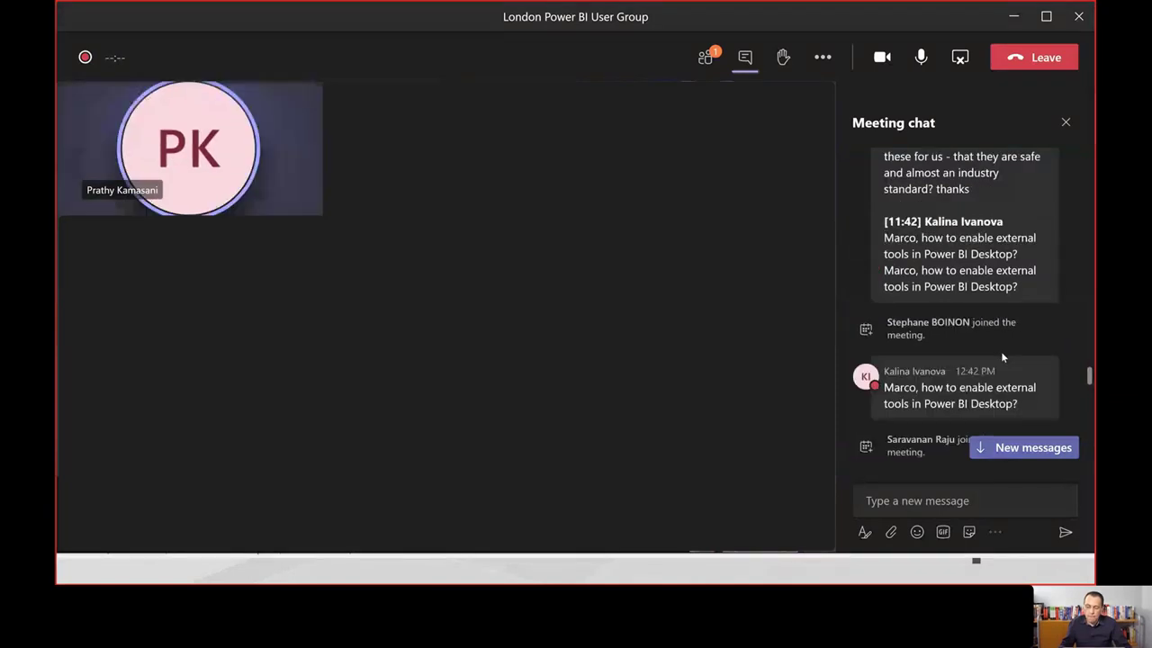
Minimize Teams, close its mini-window, and hide Edge to reveal the External Tools folder.
{"action": "left_click", "coordinate": [1013, 20]}
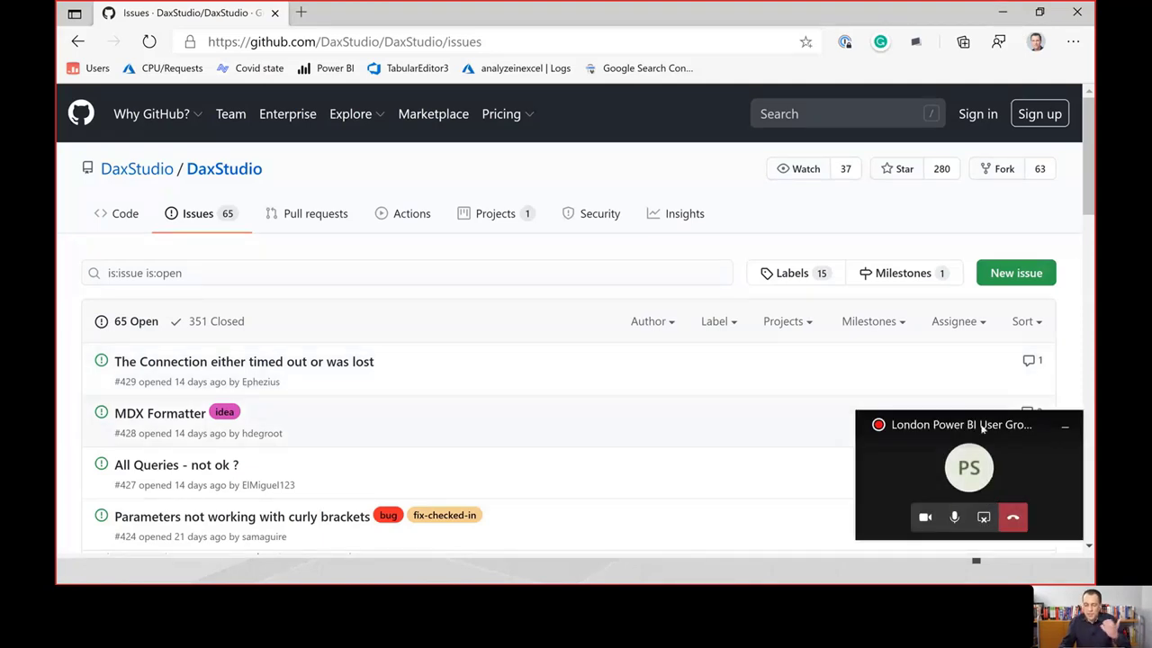
{"action": "left_click", "coordinate": [1062, 427]}
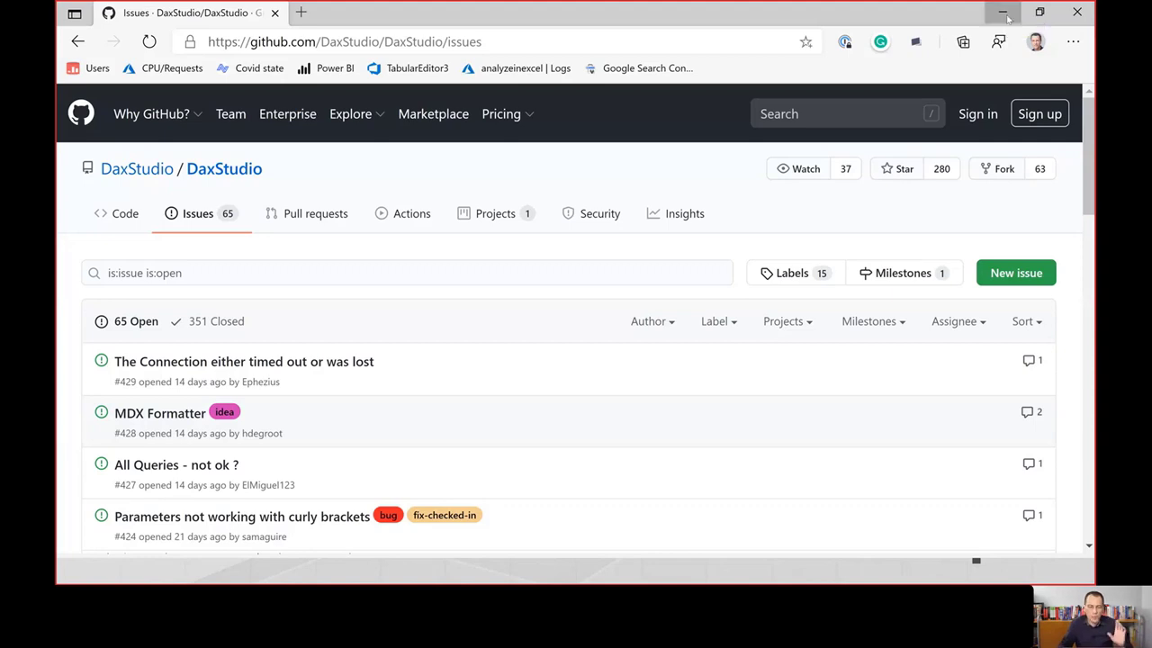
{"action": "left_click", "coordinate": [1004, 13]}
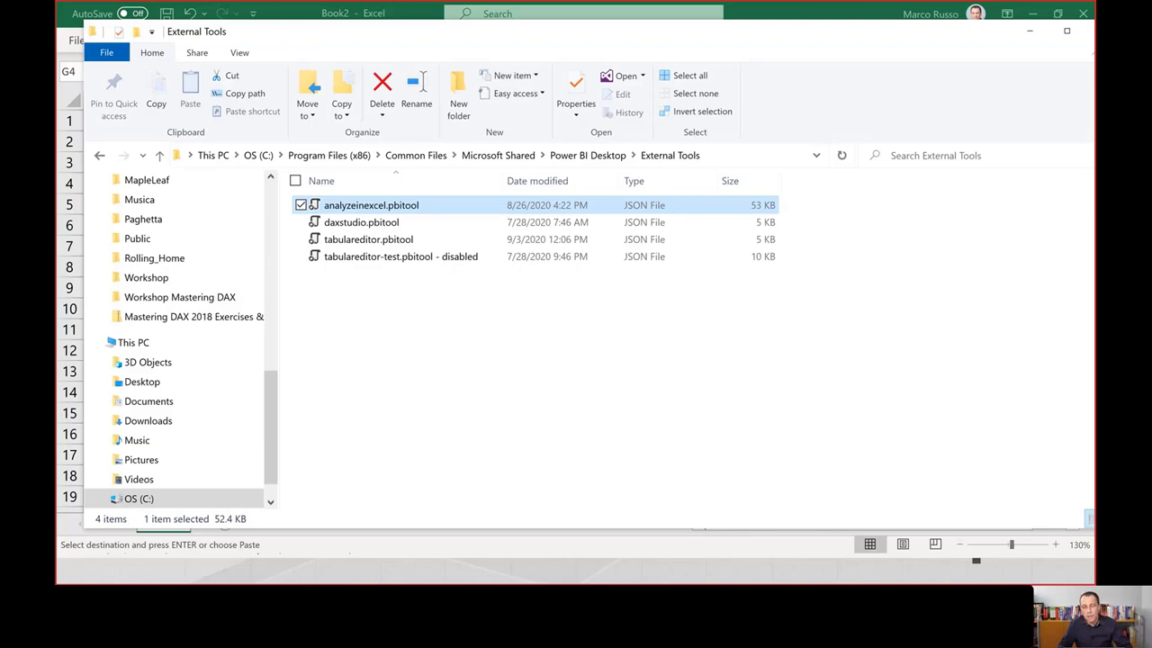
Flip between the DaxStudio issues page and the External Tools folder, then pick another window.
{"action": "key", "text": "alt+Tab"}
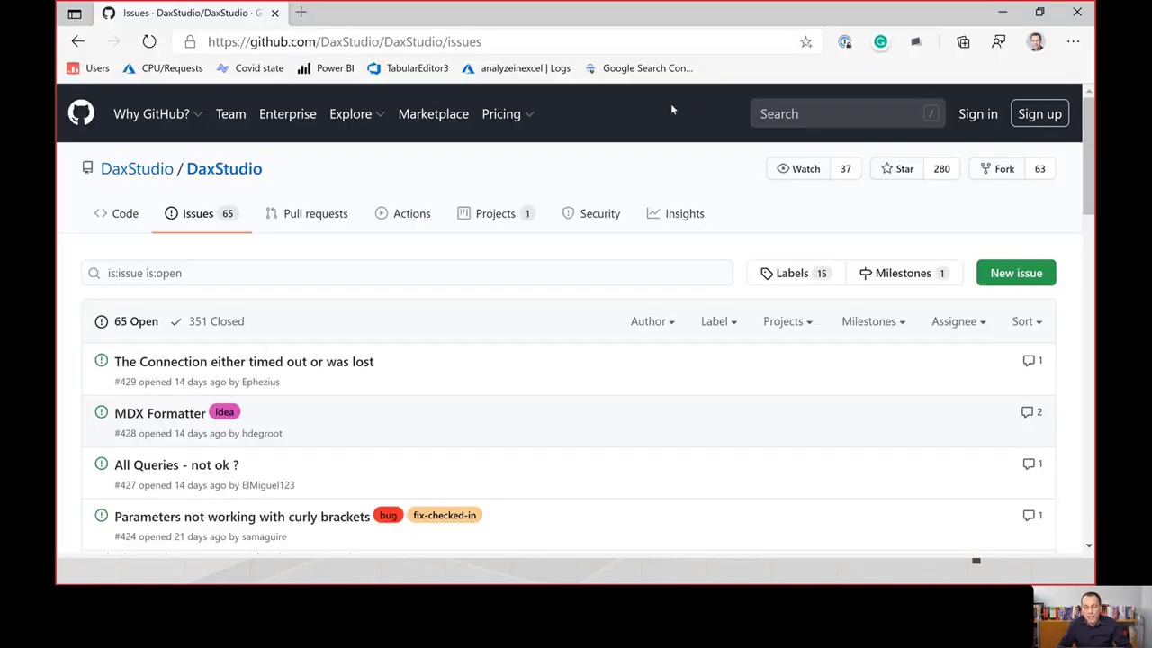
{"action": "key", "text": "alt+Tab"}
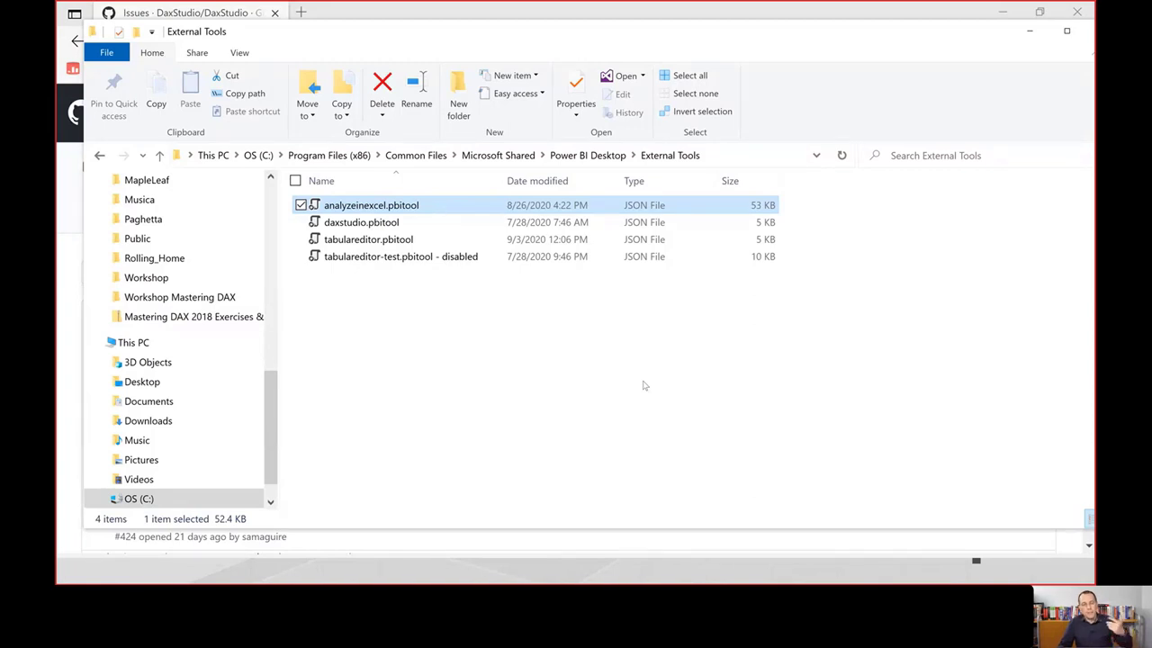
{"action": "key", "text": "alt+Tab"}
{"action": "key", "text": "alt+Tab"}
{"action": "key", "text": "alt+Tab"}
{"action": "key", "text": "alt+Tab"}
{"action": "key", "text": "alt+Tab"}
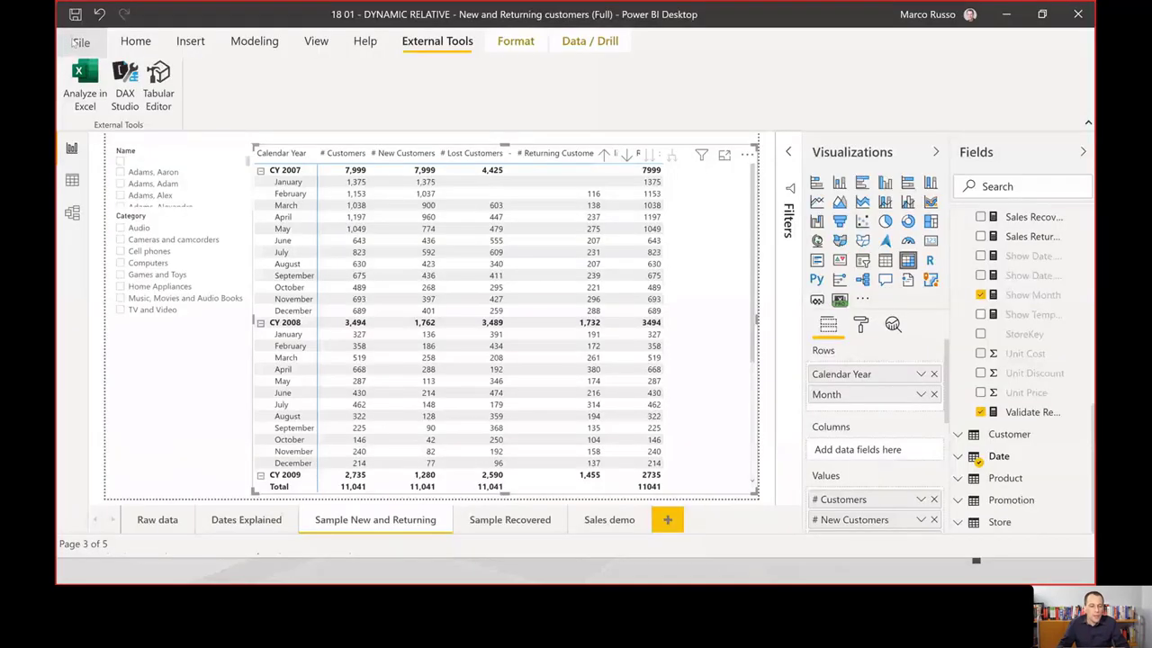
Browse Options' Data Load, Regional Settings, Auto recovery and Preview features pages, then cancel.
{"action": "left_click", "coordinate": [77, 42]}
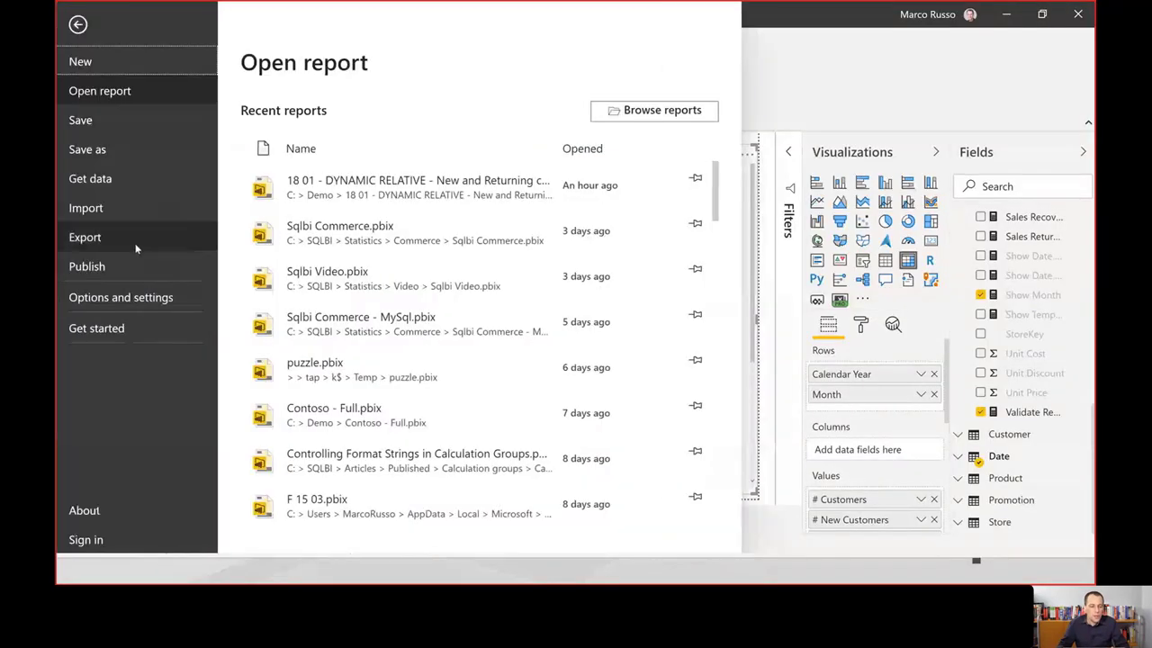
{"action": "left_click", "coordinate": [126, 304]}
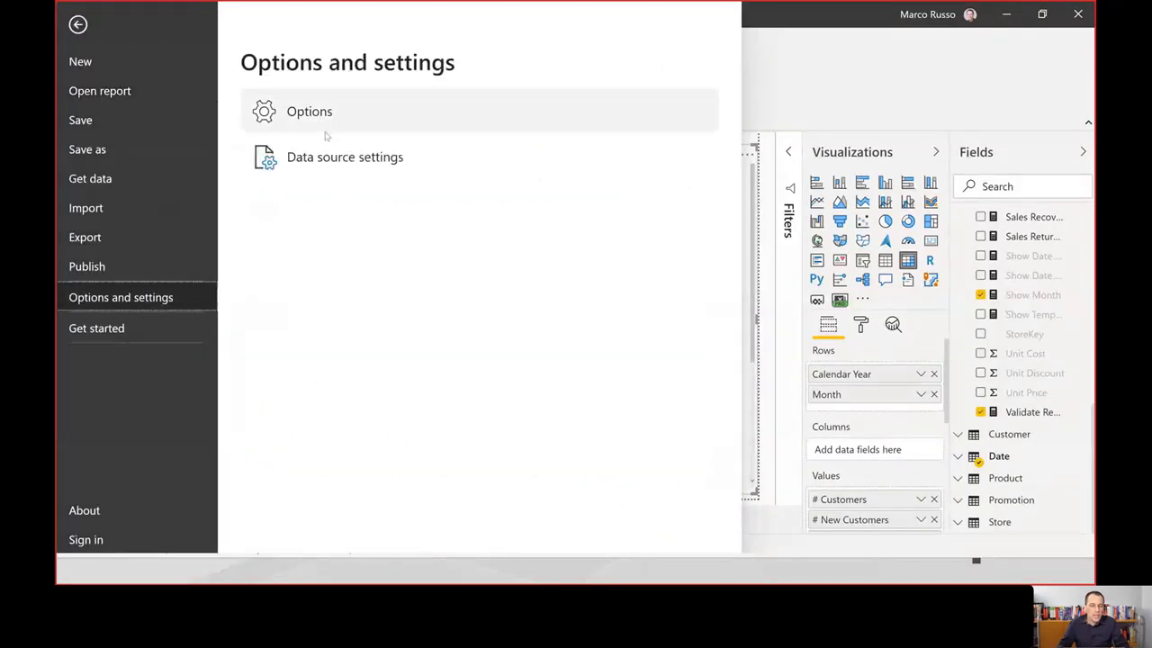
{"action": "key", "text": "Escape"}
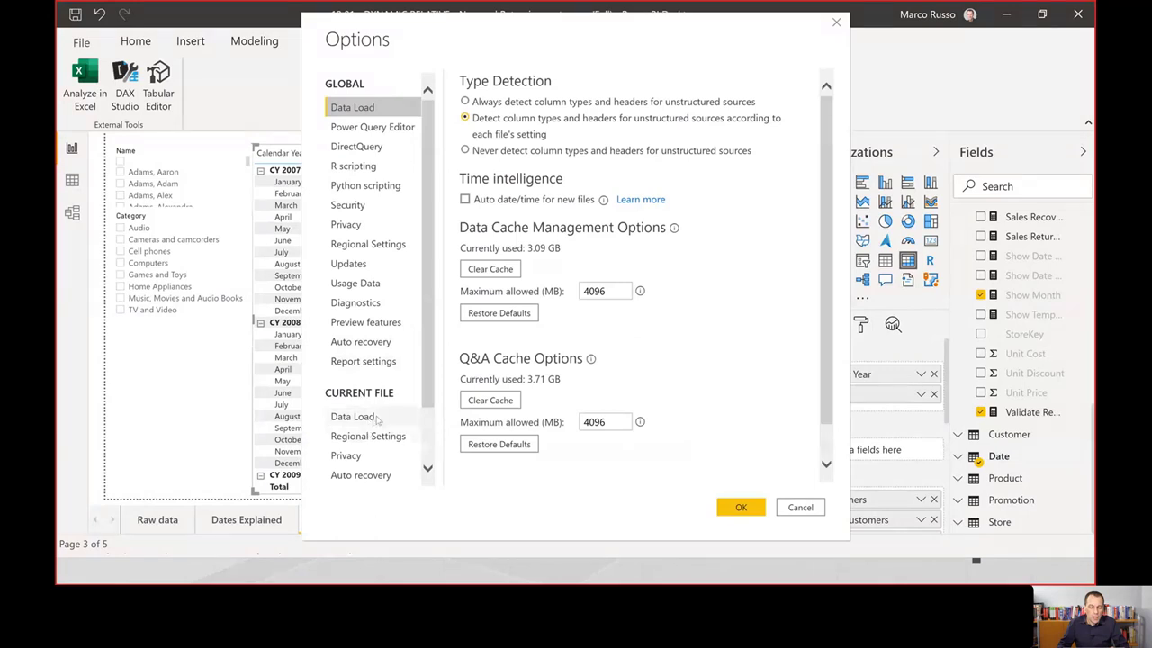
{"action": "left_click", "coordinate": [353, 416]}
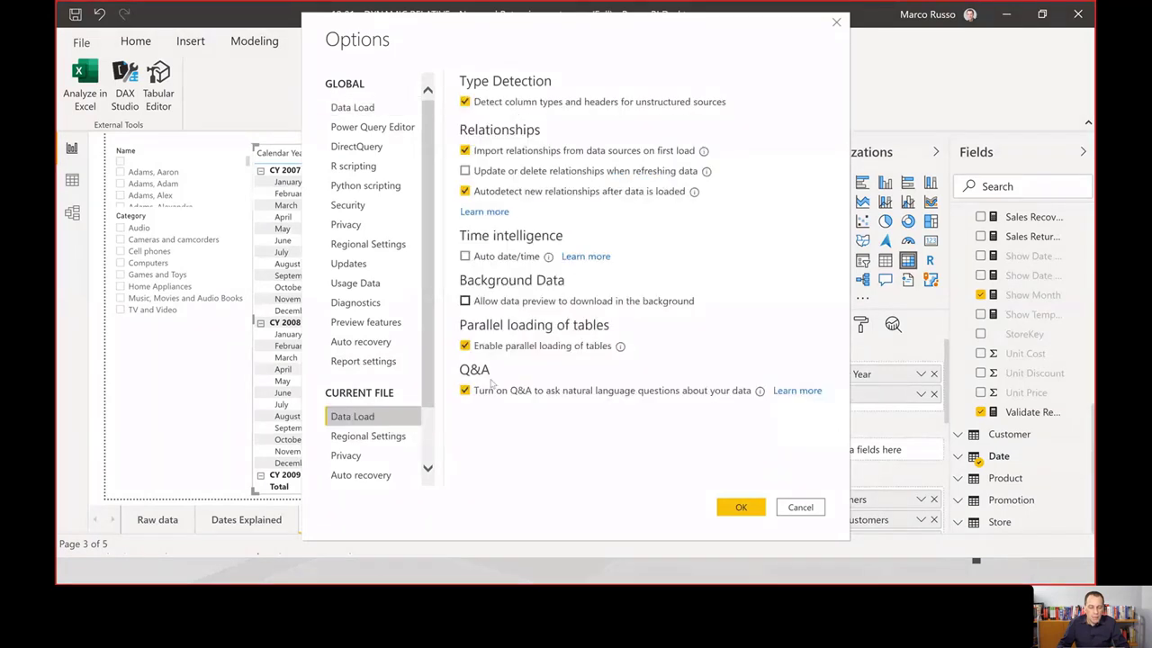
{"action": "scroll", "coordinate": [391, 453], "scroll_direction": "down", "scroll_amount": 2}
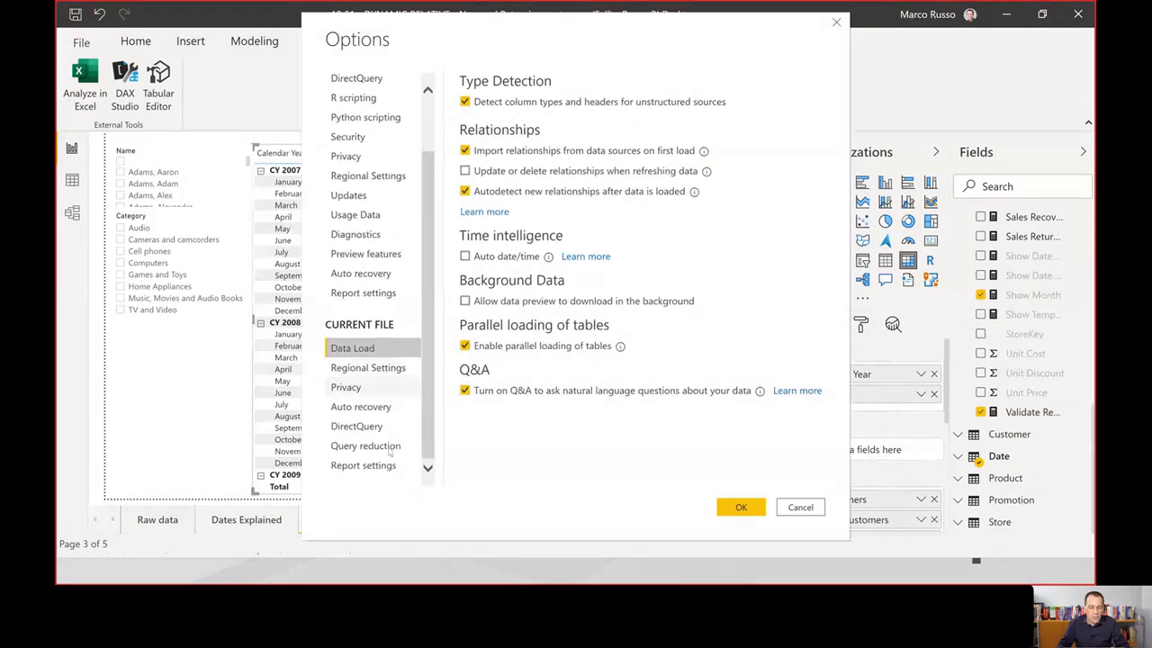
{"action": "left_click", "coordinate": [386, 377]}
{"action": "left_click", "coordinate": [373, 405]}
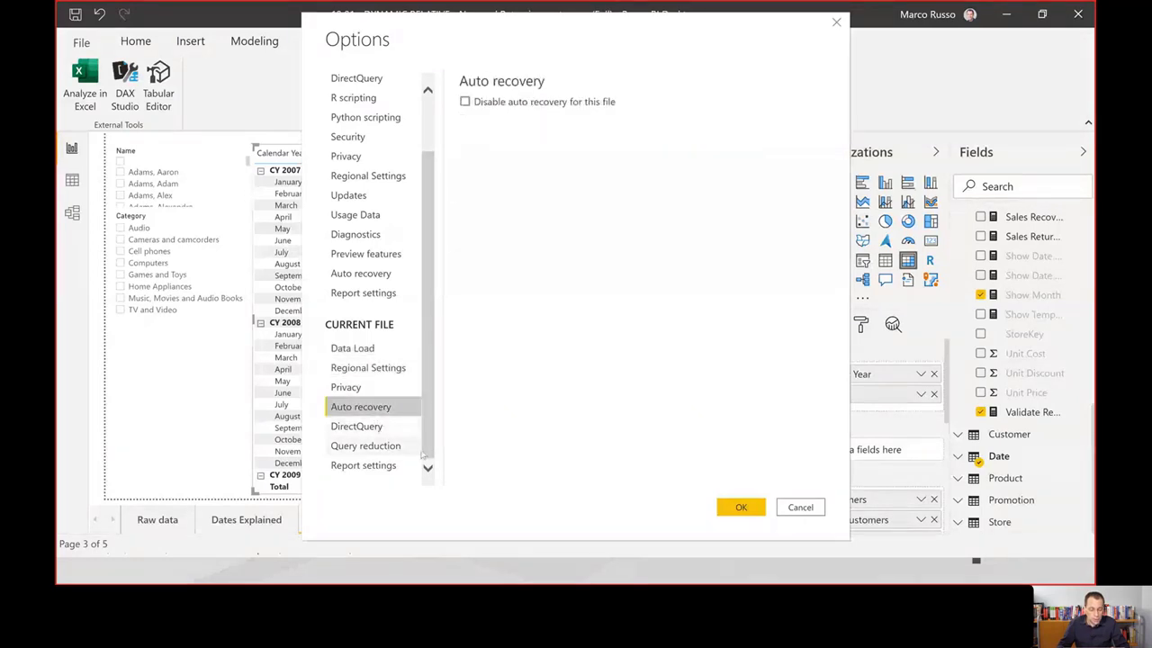
{"action": "left_click", "coordinate": [373, 347]}
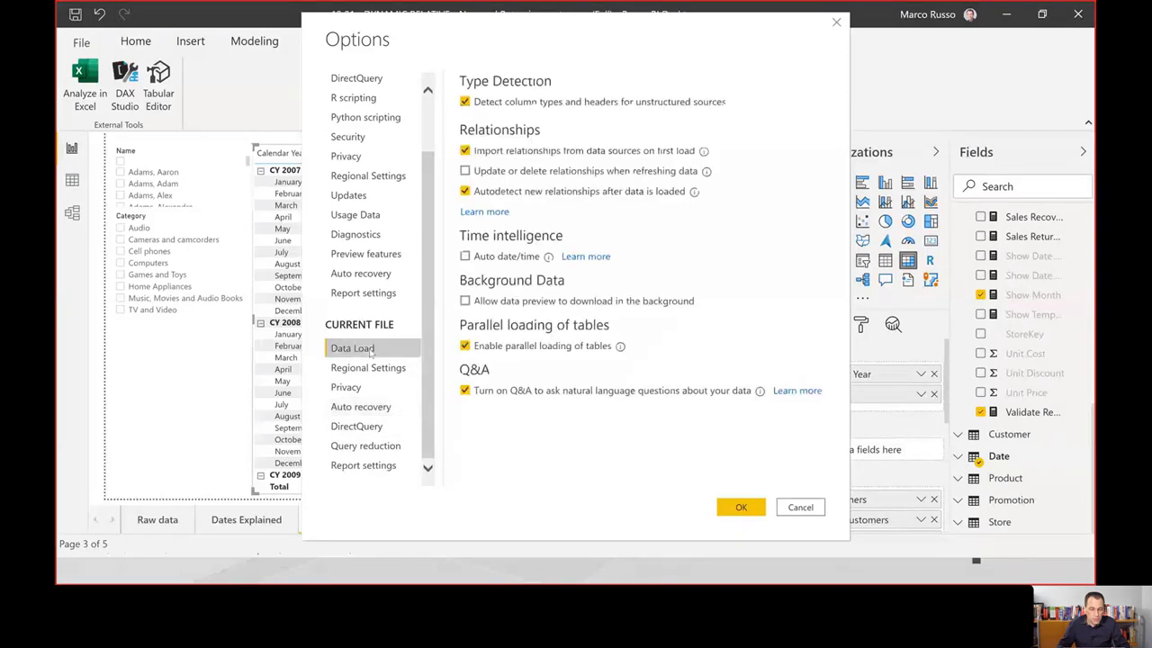
{"action": "left_click", "coordinate": [372, 367]}
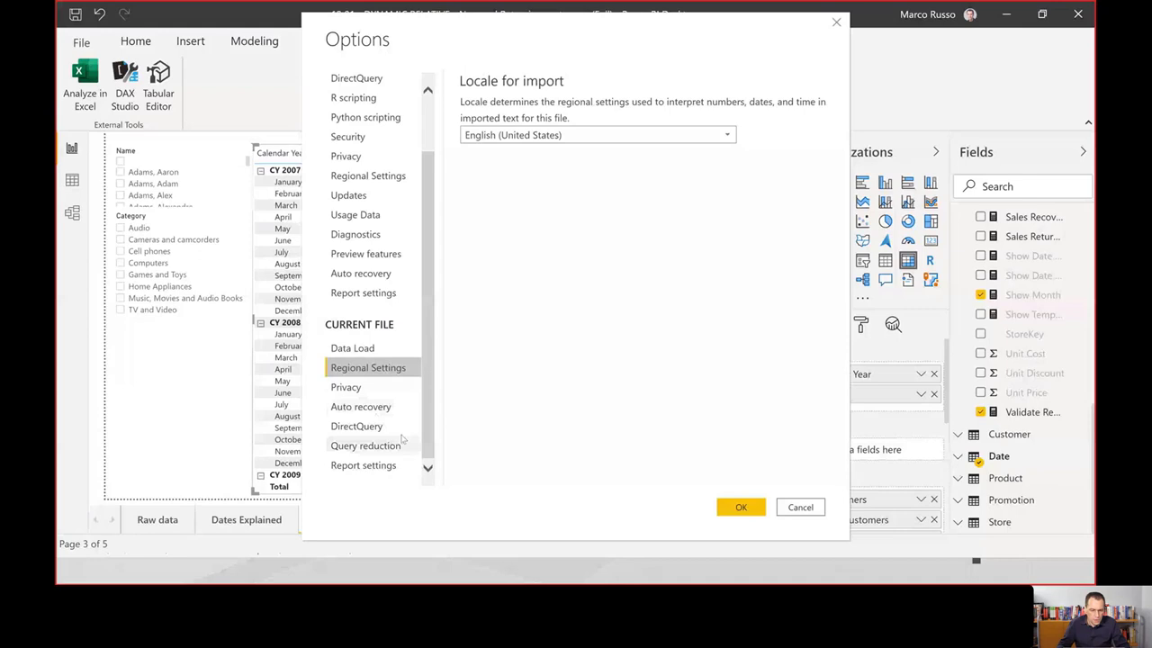
{"action": "left_click", "coordinate": [366, 253]}
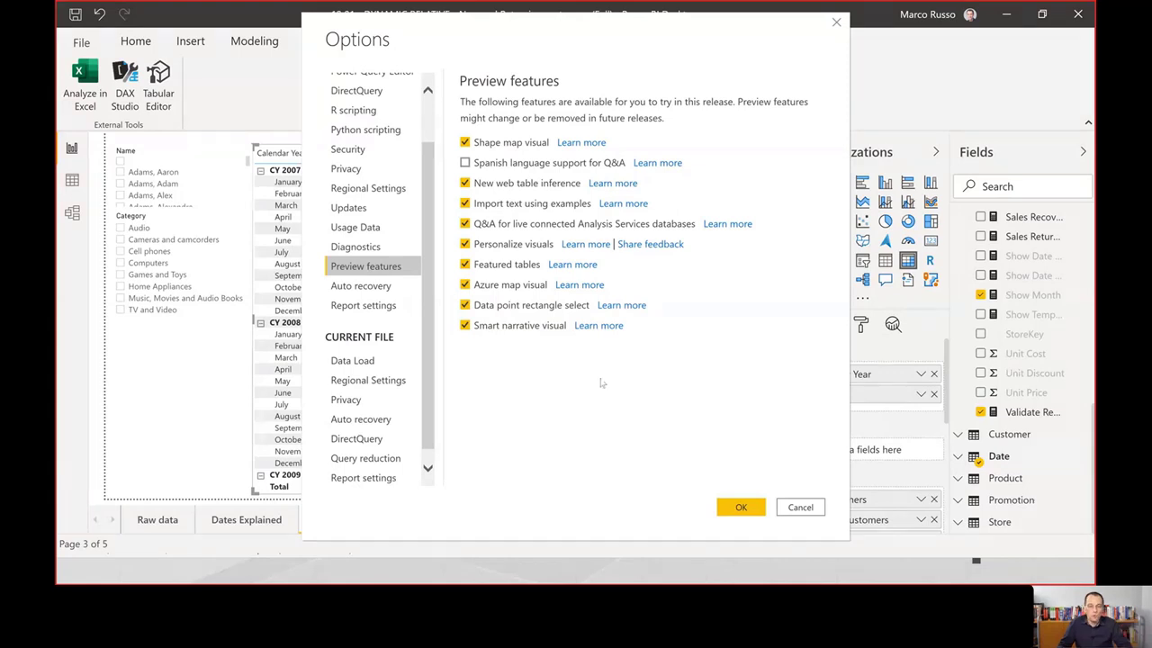
{"action": "left_click", "coordinate": [800, 507]}
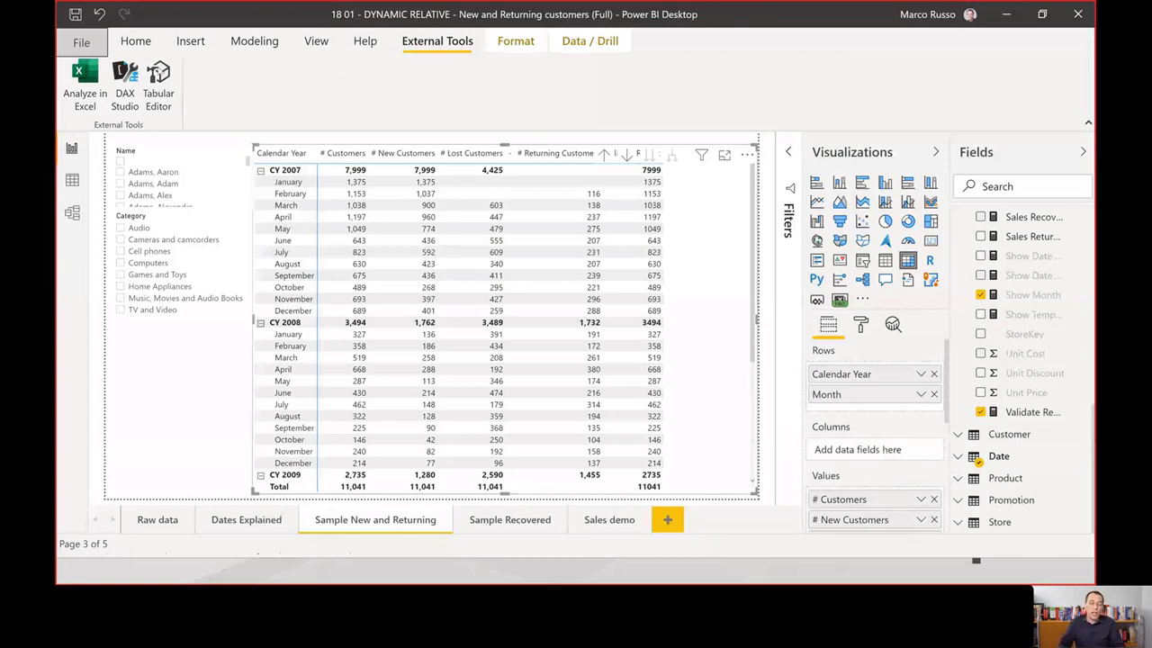
Launch Tabular Editor from the External Tools ribbon on this report's model.
{"action": "left_click", "coordinate": [164, 68]}
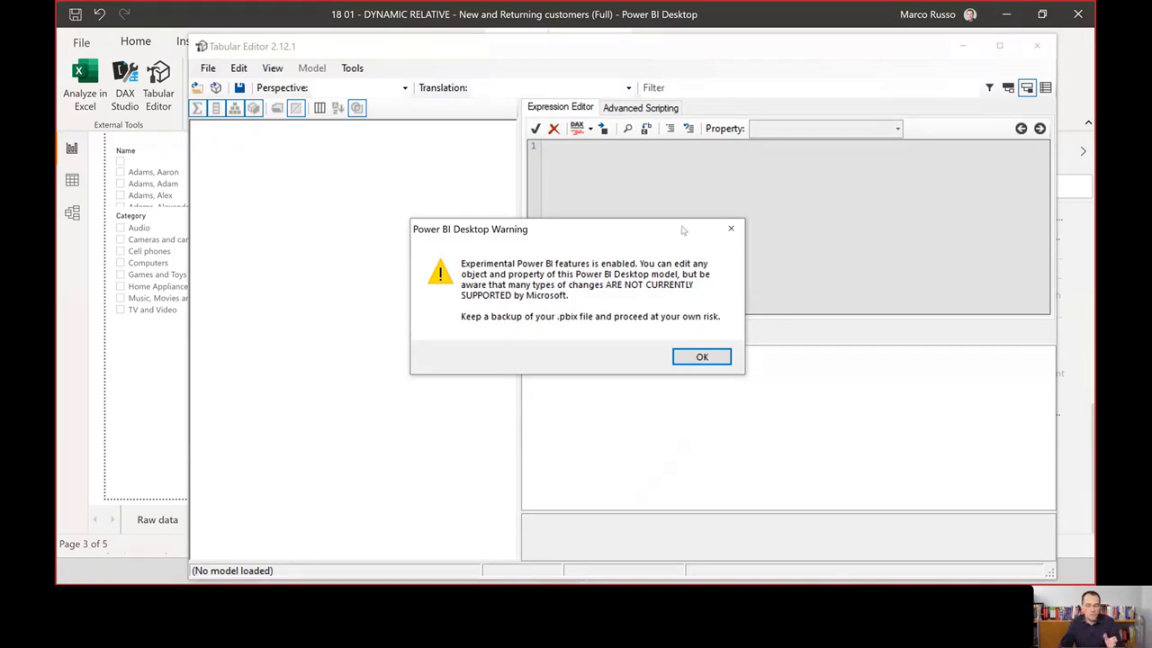
Dismiss the experimental features warning and expand the model tree to the Sales table's measures.
{"action": "left_click", "coordinate": [700, 357]}
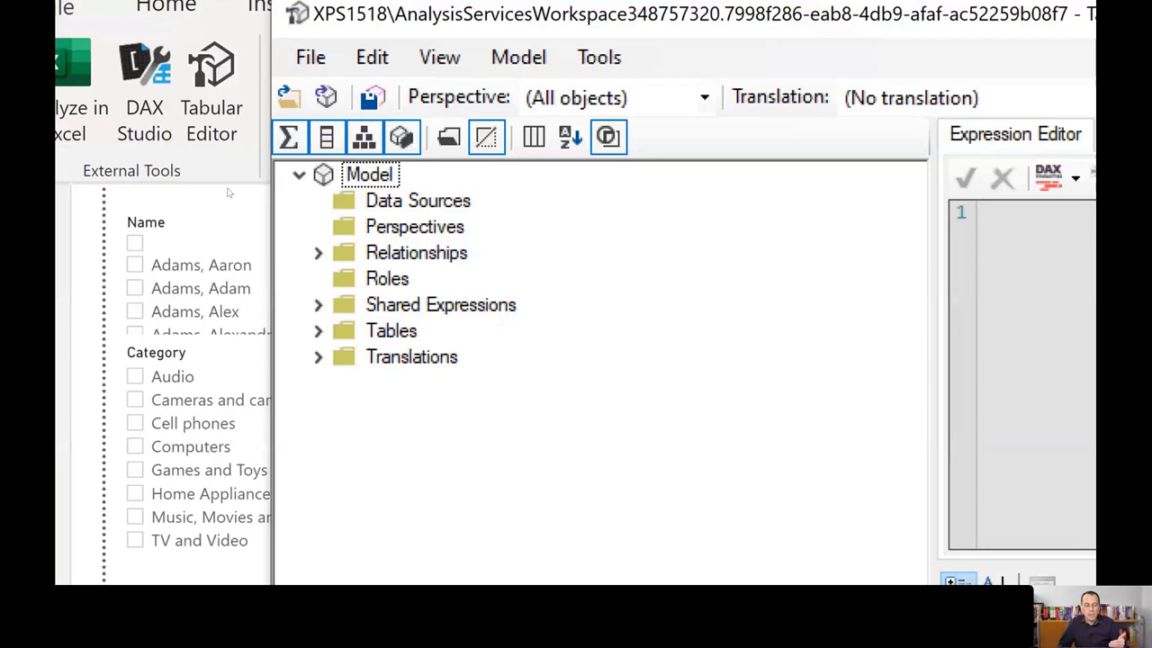
{"action": "left_click", "coordinate": [229, 191]}
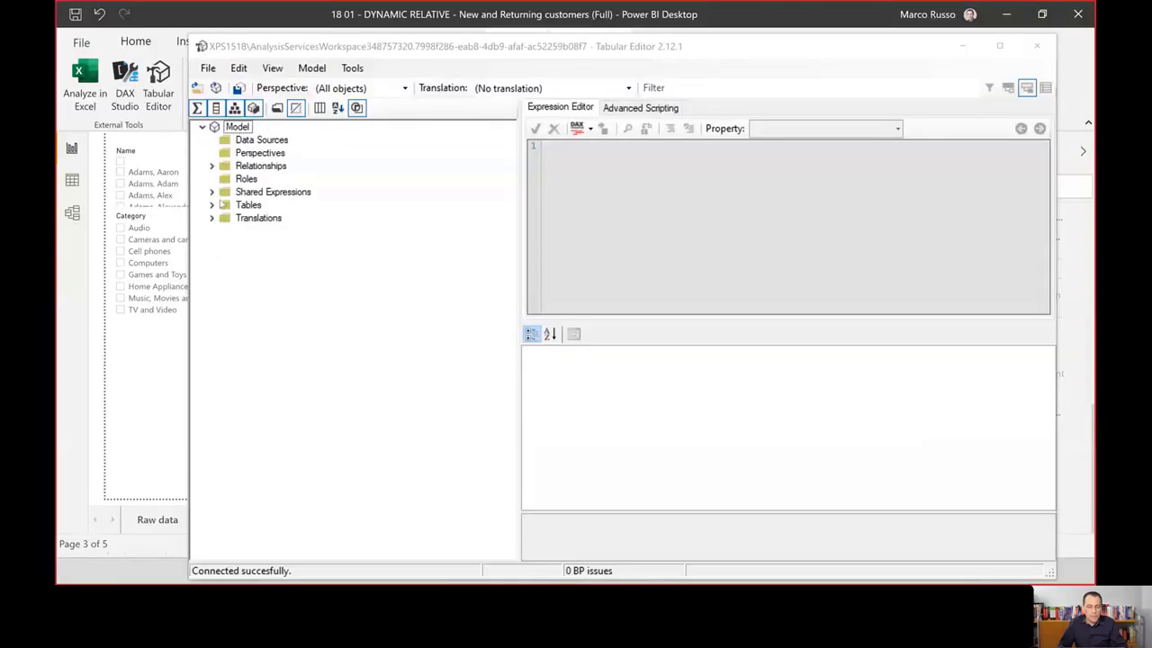
{"action": "left_click", "coordinate": [213, 205]}
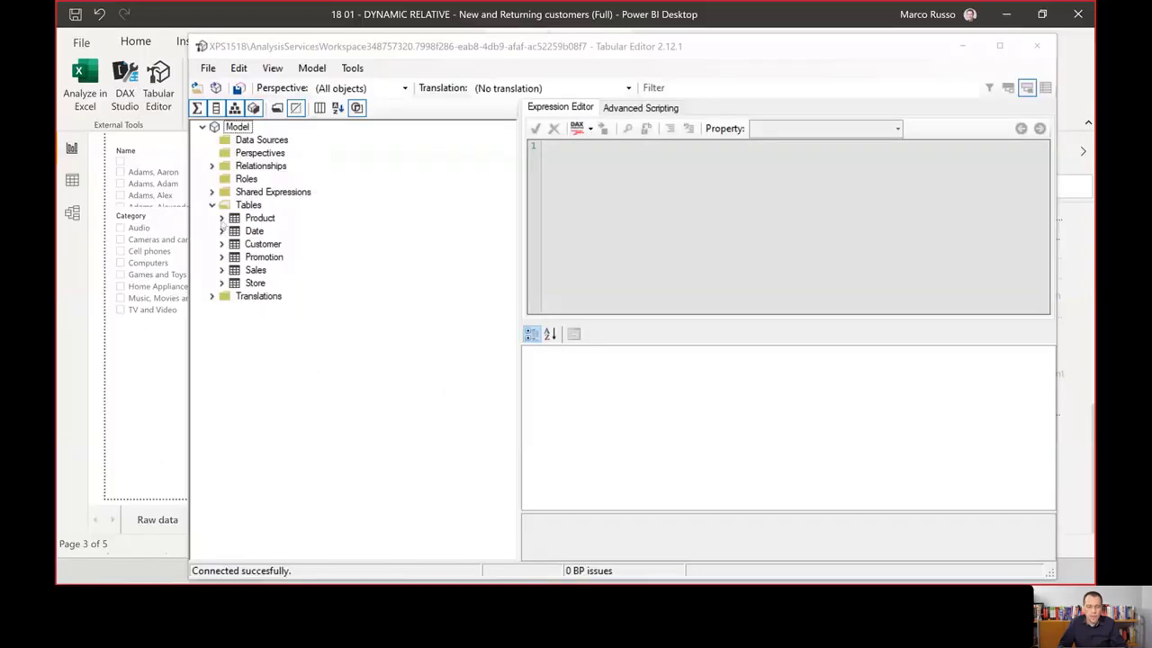
{"action": "left_click", "coordinate": [341, 179]}
{"action": "left_click", "coordinate": [222, 399]}
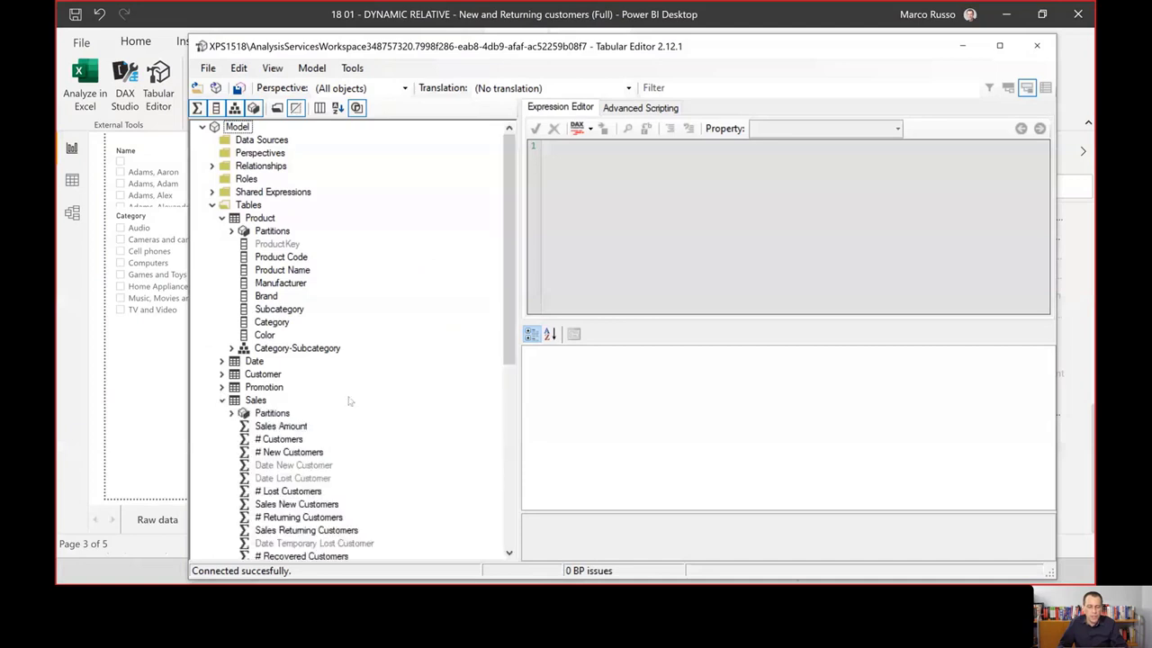
{"action": "scroll", "coordinate": [359, 398], "scroll_direction": "down", "scroll_amount": 2}
{"action": "scroll", "coordinate": [359, 398], "scroll_direction": "down", "scroll_amount": 1}
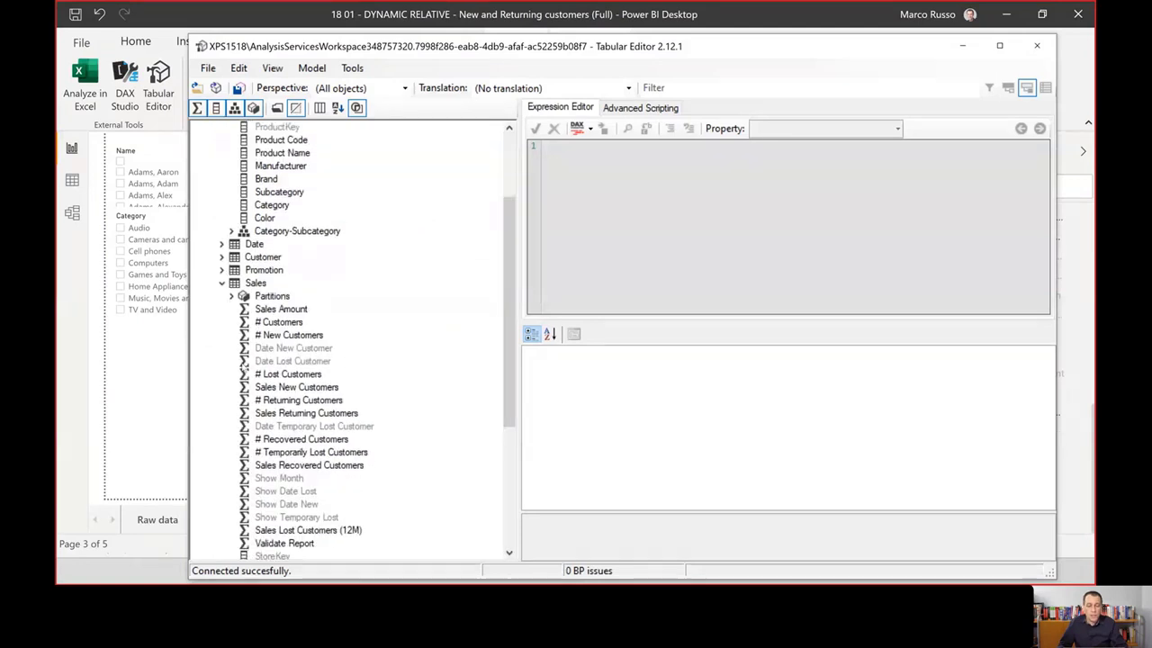
Step through the customer measures' formulas, ending on the Sales Amount SUMX expression.
{"action": "left_click", "coordinate": [279, 309]}
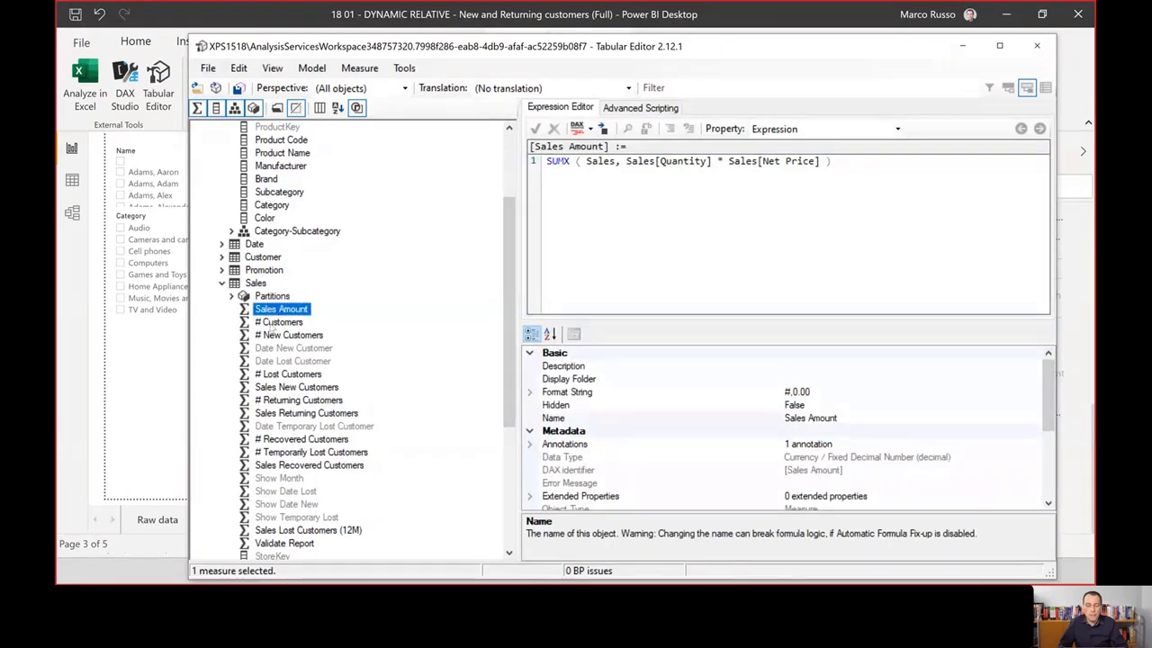
{"action": "left_click", "coordinate": [279, 335]}
{"action": "left_click", "coordinate": [278, 374]}
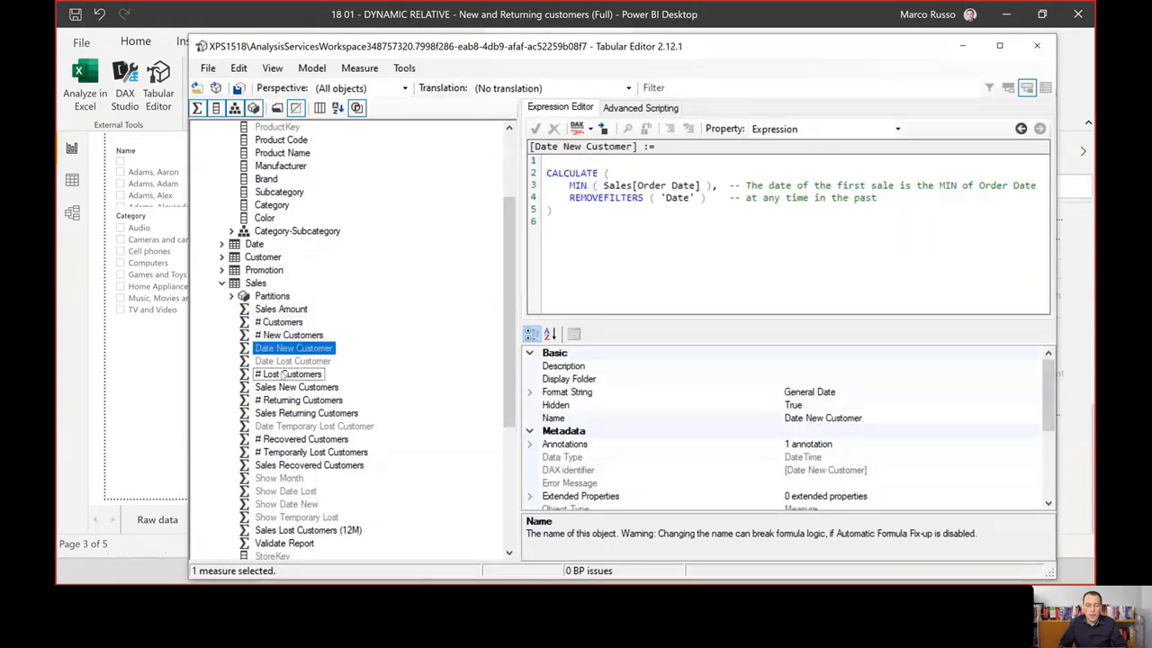
{"action": "left_click", "coordinate": [280, 387]}
{"action": "left_click", "coordinate": [280, 412]}
{"action": "left_click", "coordinate": [283, 425]}
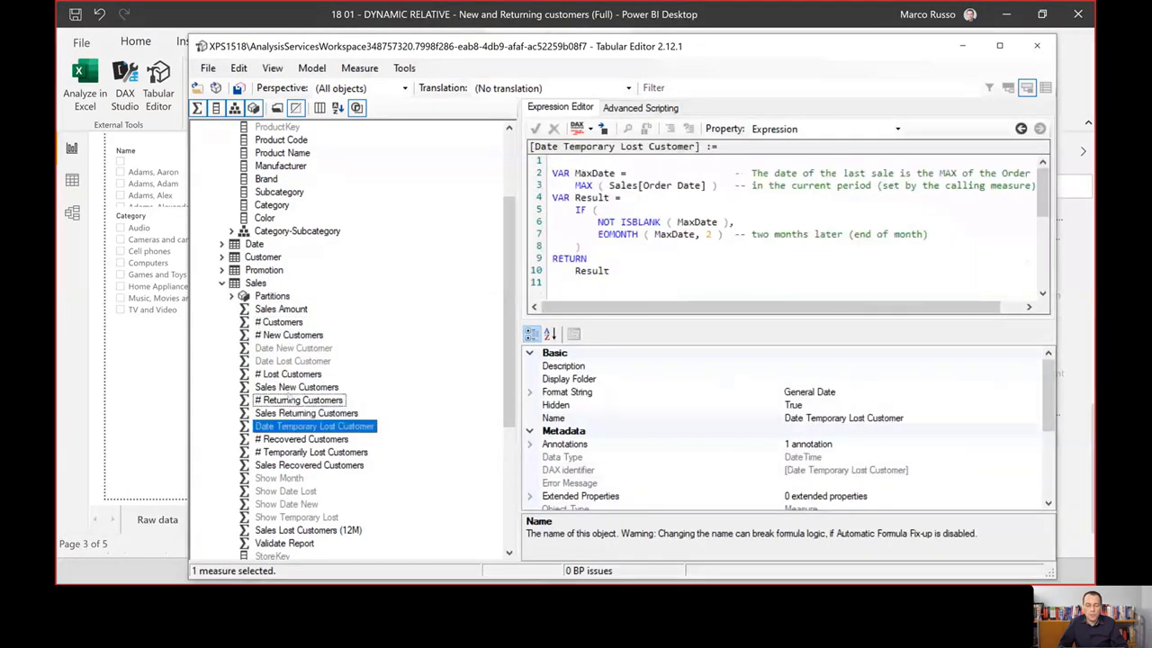
{"action": "left_click", "coordinate": [280, 387]}
{"action": "left_click", "coordinate": [293, 372]}
{"action": "left_click", "coordinate": [292, 348]}
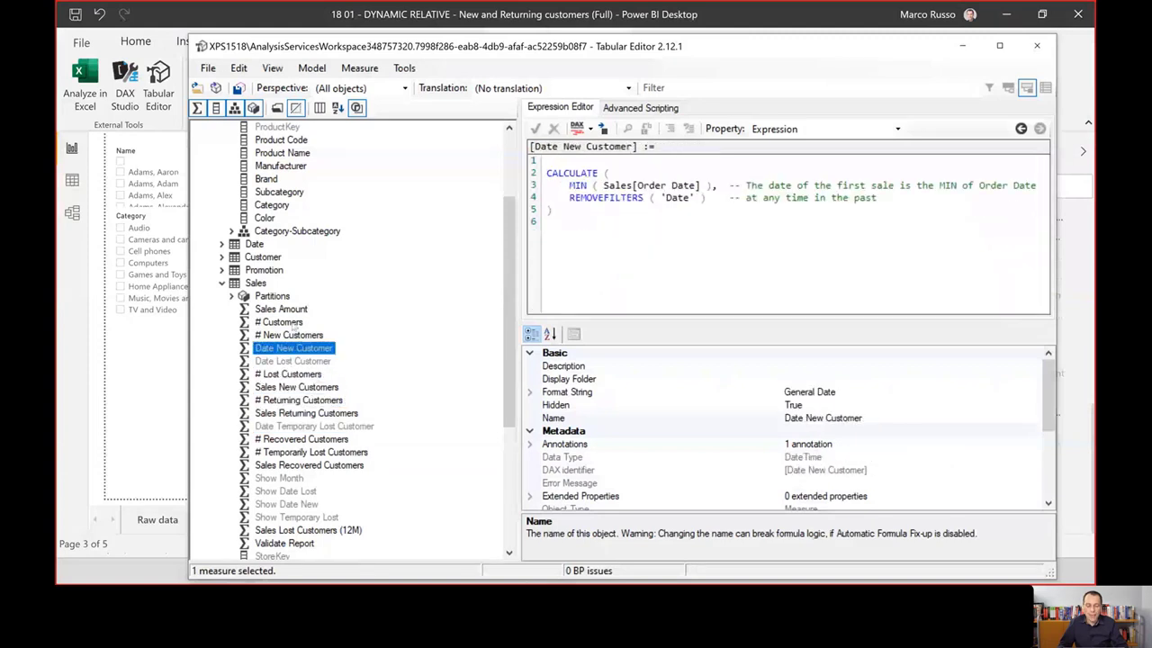
{"action": "left_click", "coordinate": [281, 321]}
{"action": "left_click", "coordinate": [292, 308]}
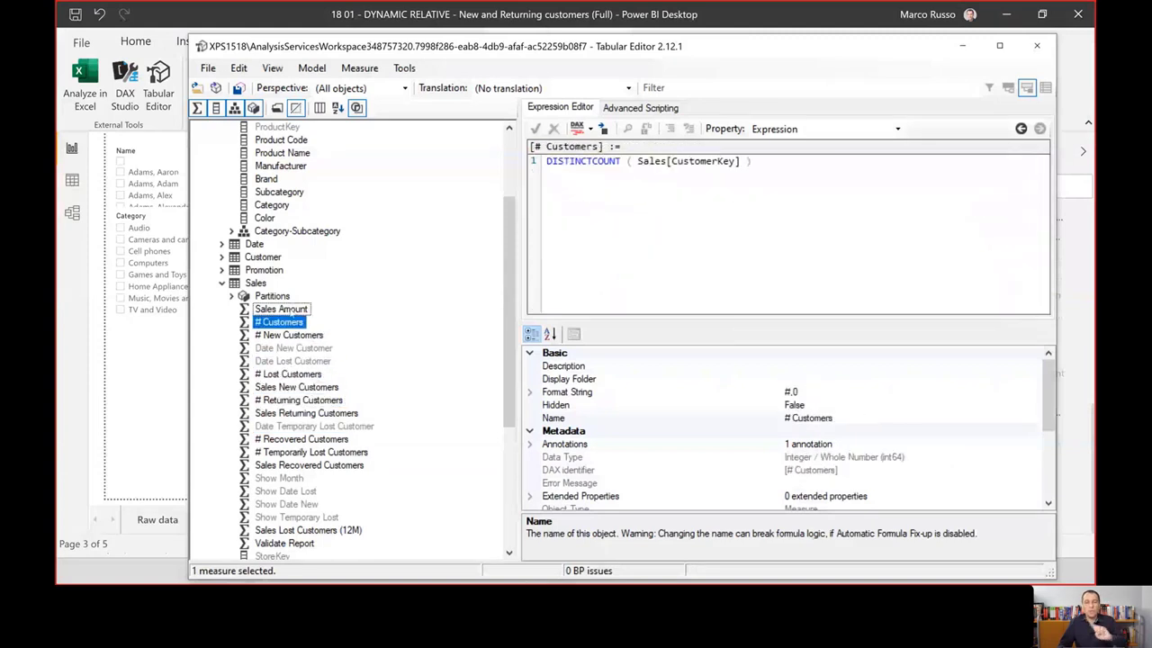
{"action": "left_click", "coordinate": [292, 310]}
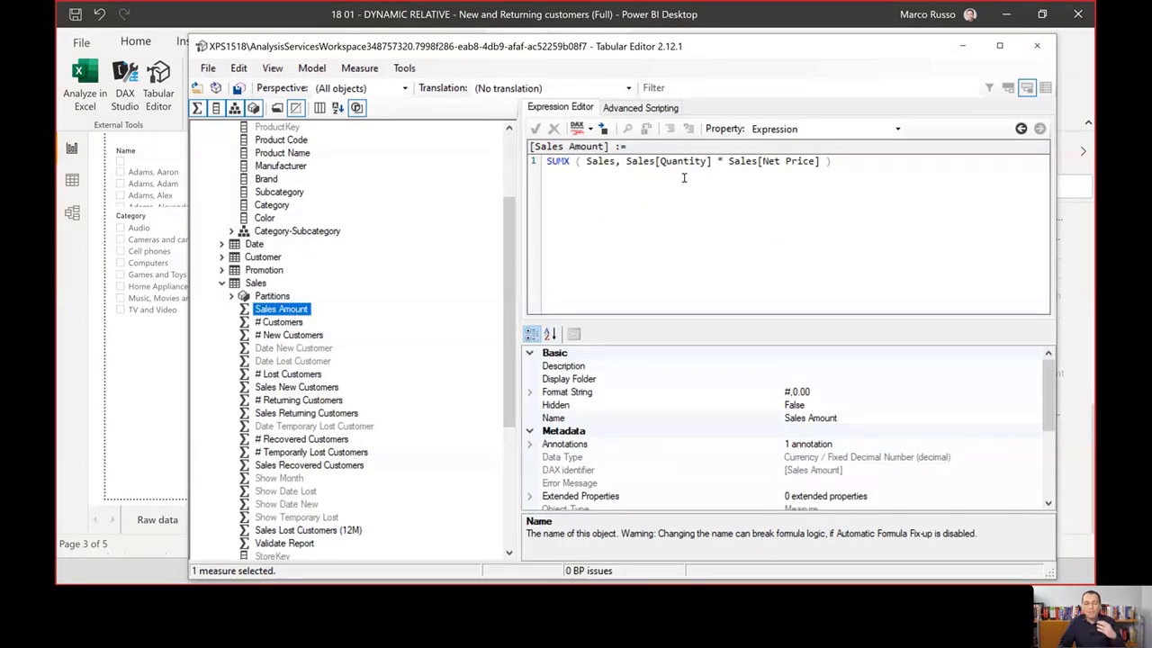
Multiply the Sales Amount measure's expression by 10.
{"action": "left_click_drag", "start_coordinate": [628, 53], "coordinate": [568, 30]}
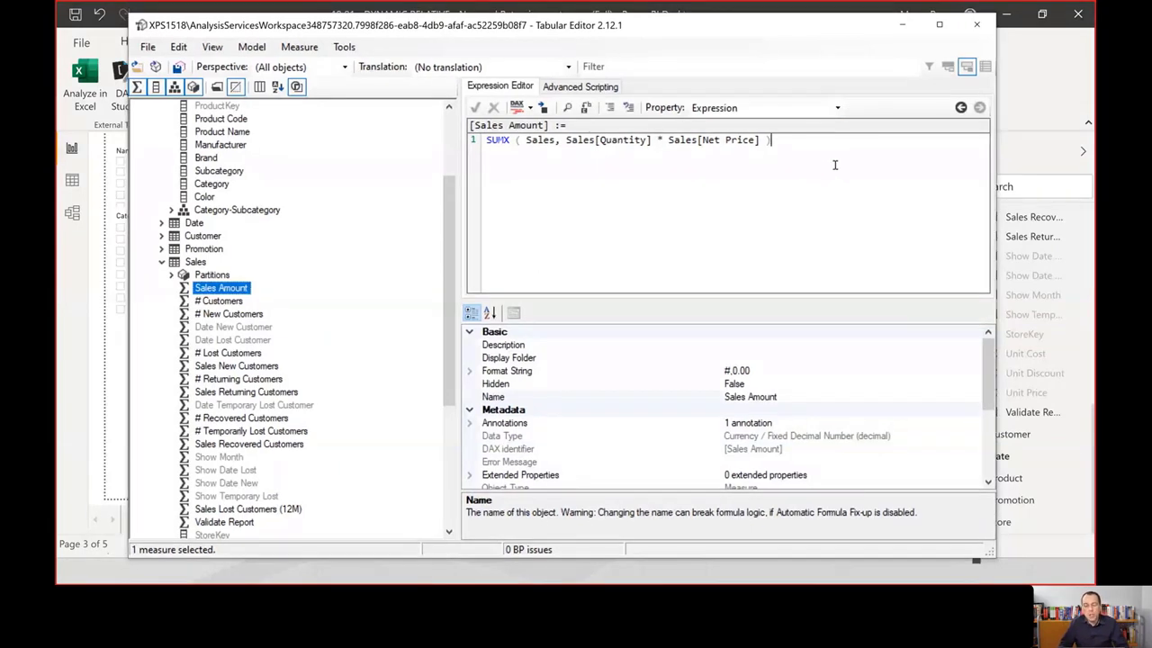
{"action": "scroll", "coordinate": [835, 184], "scroll_direction": "up", "scroll_amount": 1}
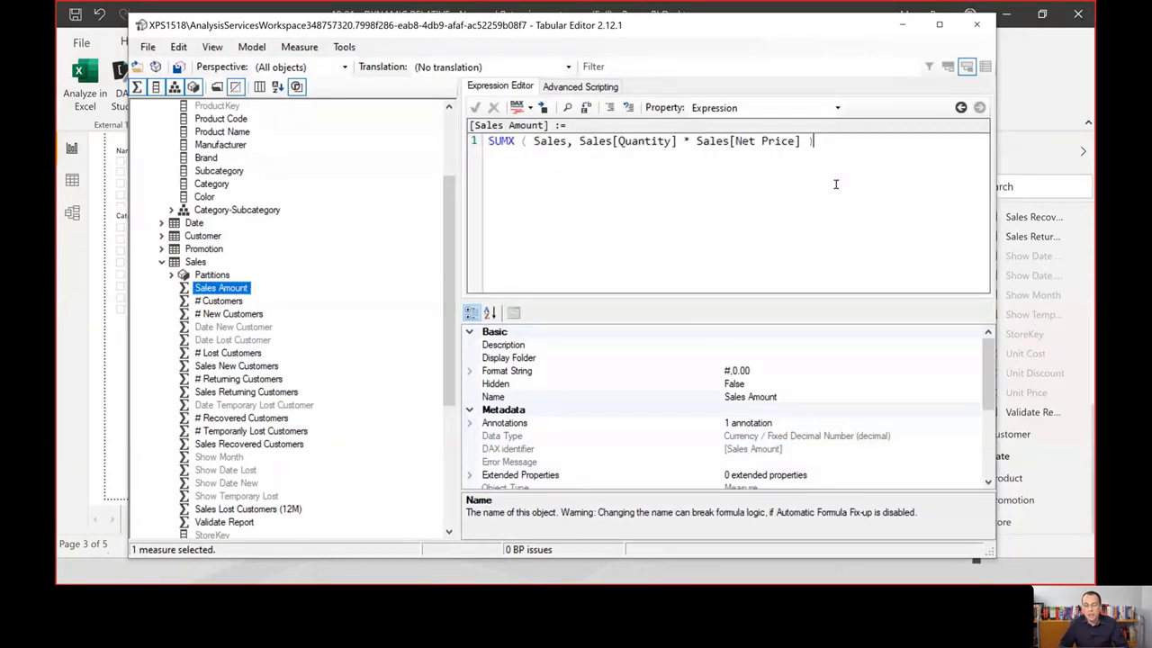
{"action": "type", "text": "* "}
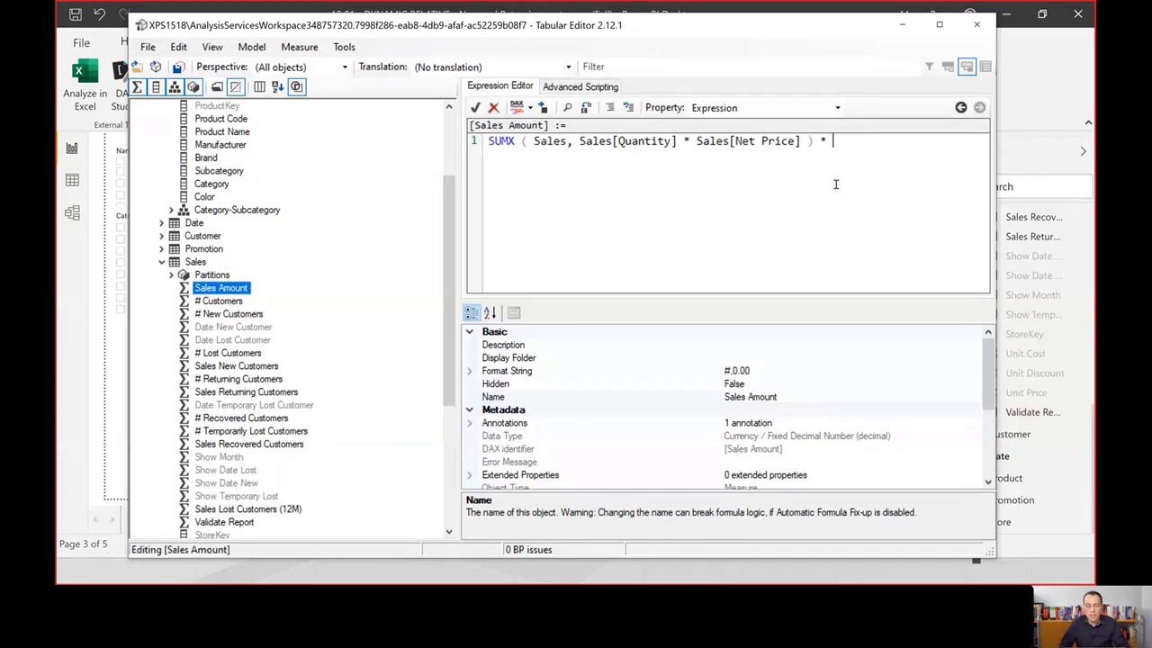
{"action": "type", "text": "10"}
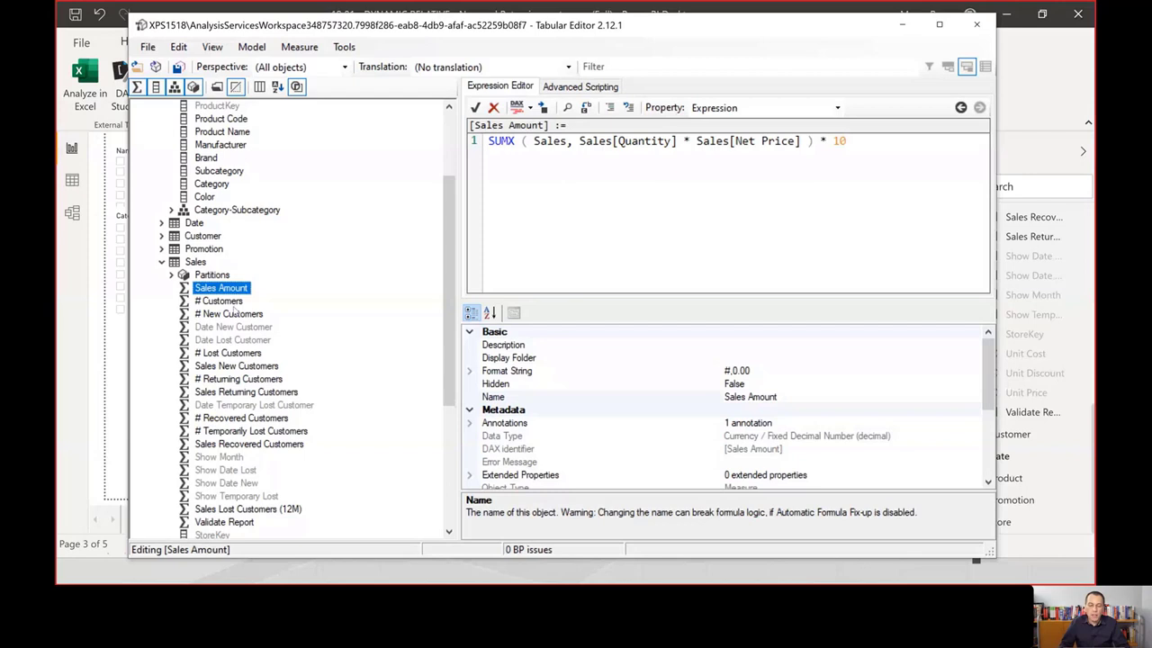
{"action": "left_click", "coordinate": [227, 302]}
Change # New Customers to RETURN Result * 10 and snap Tabular Editor to the left half.
{"action": "key", "text": "Down"}
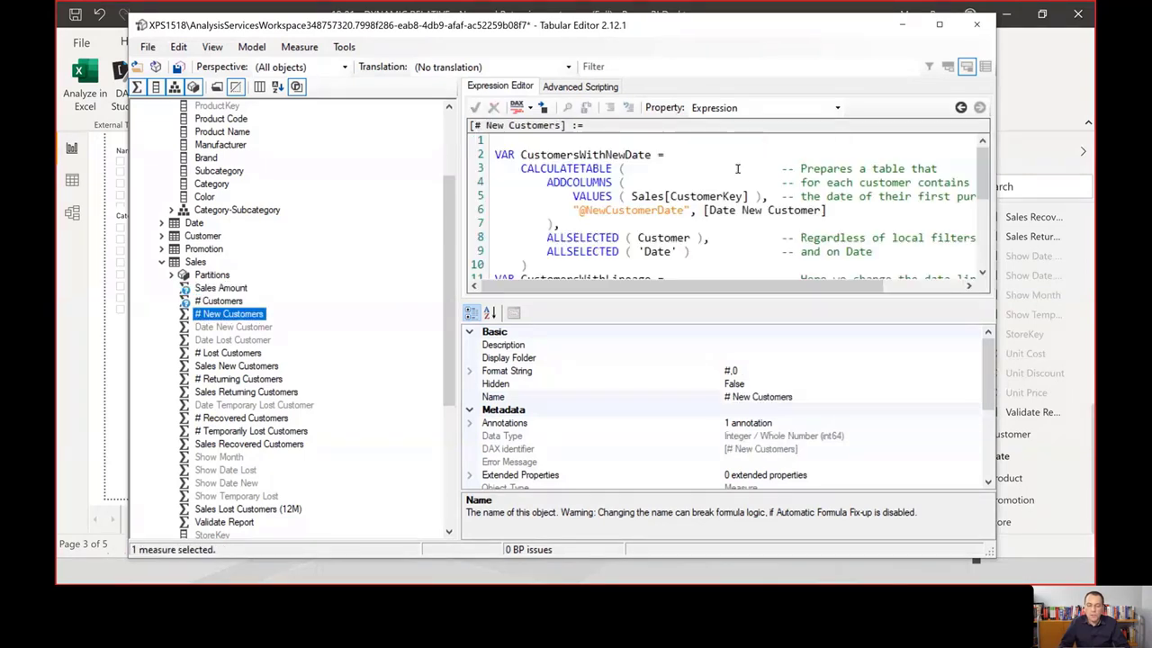
{"action": "scroll", "coordinate": [737, 169], "scroll_direction": "down", "scroll_amount": 5}
{"action": "left_click", "coordinate": [674, 261]}
{"action": "type", "text": "* 10"}
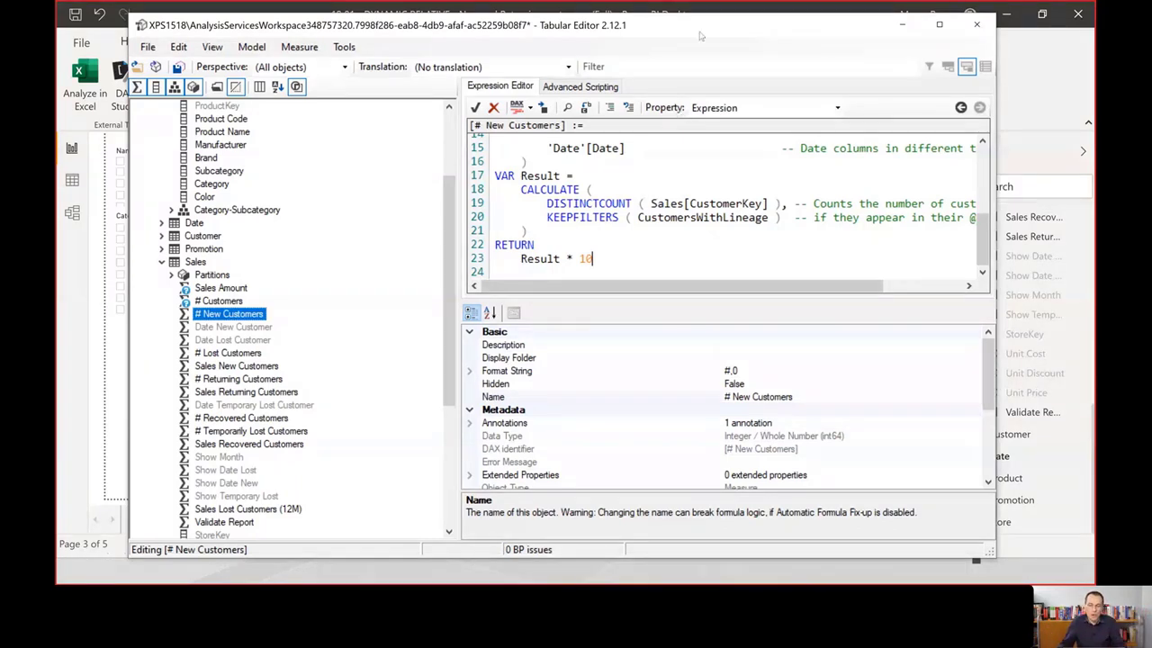
{"action": "key", "text": "super+Down"}
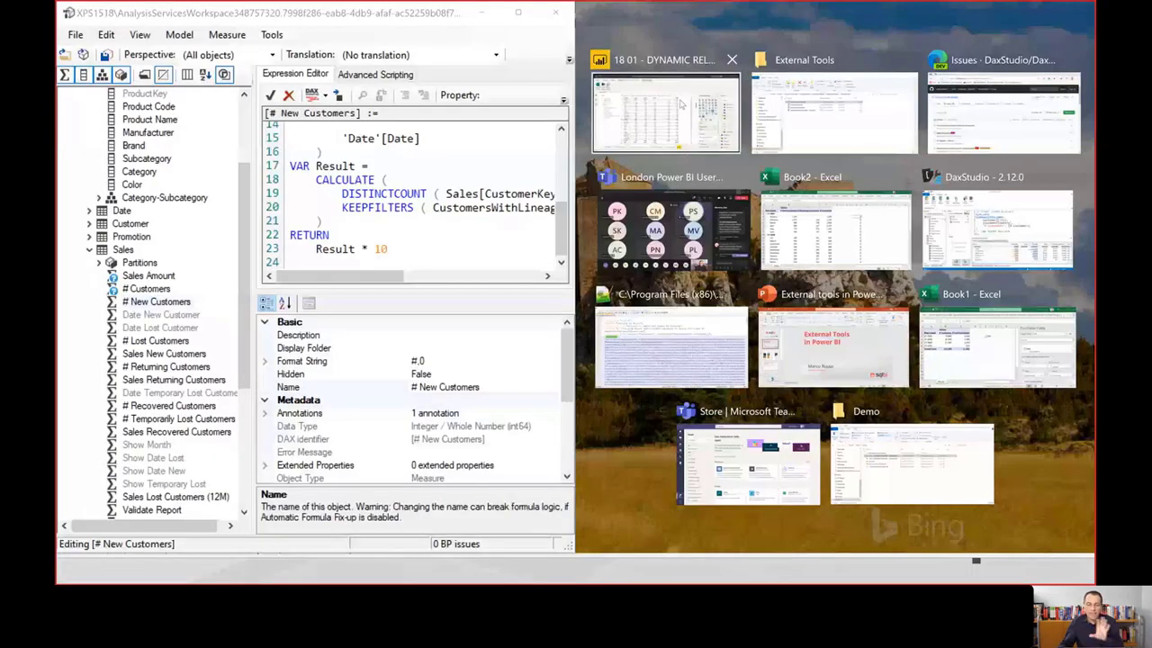
Snap Power BI to the right half, collapse its Fields pane, and accept the # New Customers edit.
{"action": "left_click", "coordinate": [681, 104]}
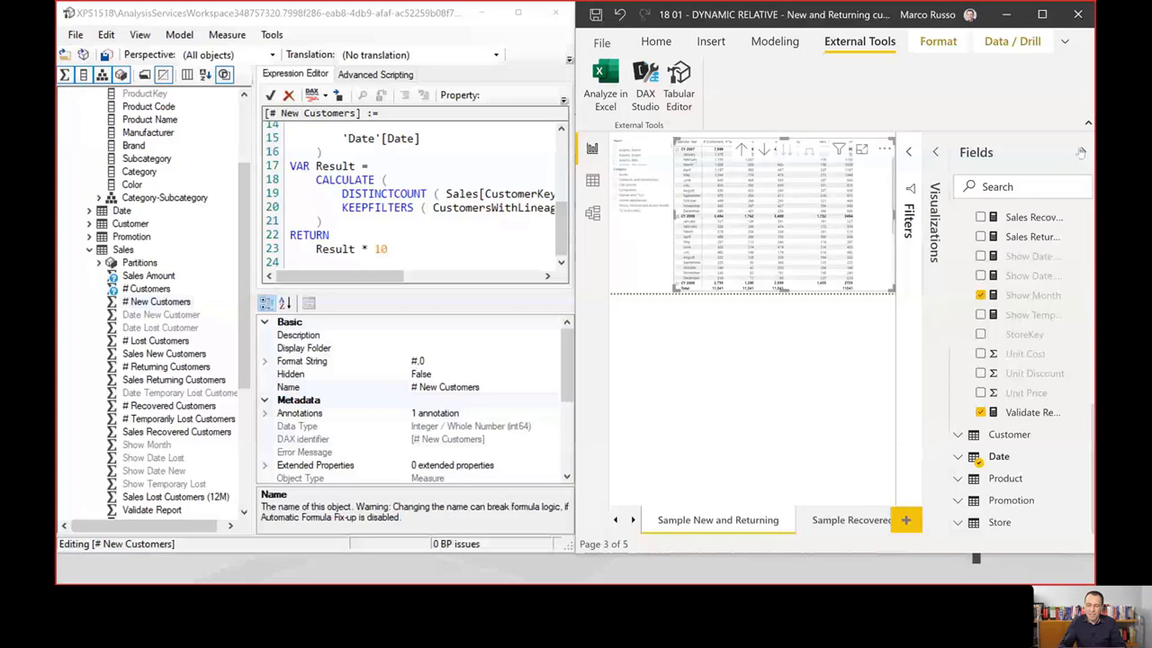
{"action": "left_click", "coordinate": [1081, 153]}
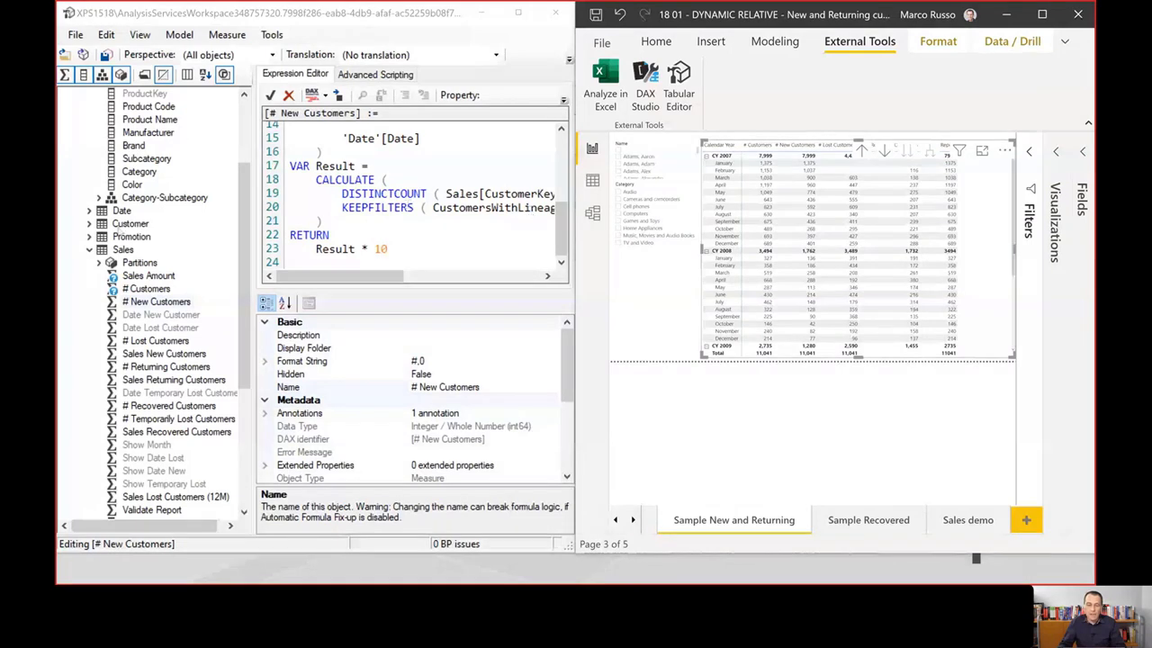
{"action": "left_click", "coordinate": [333, 235]}
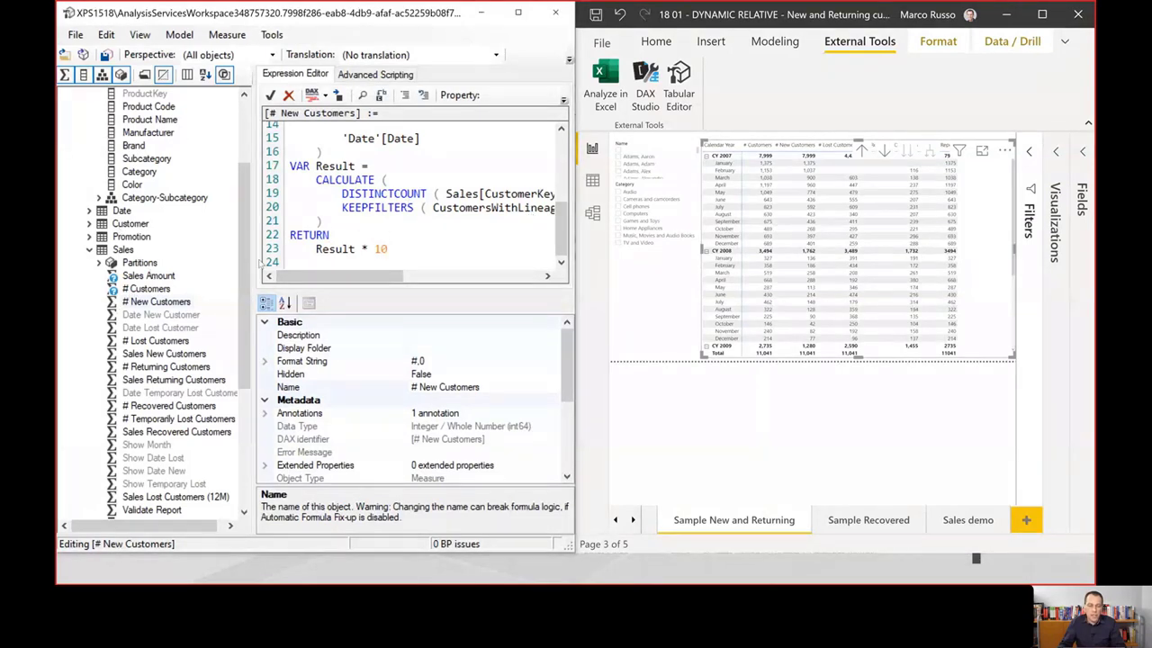
{"action": "left_click", "coordinate": [270, 95]}
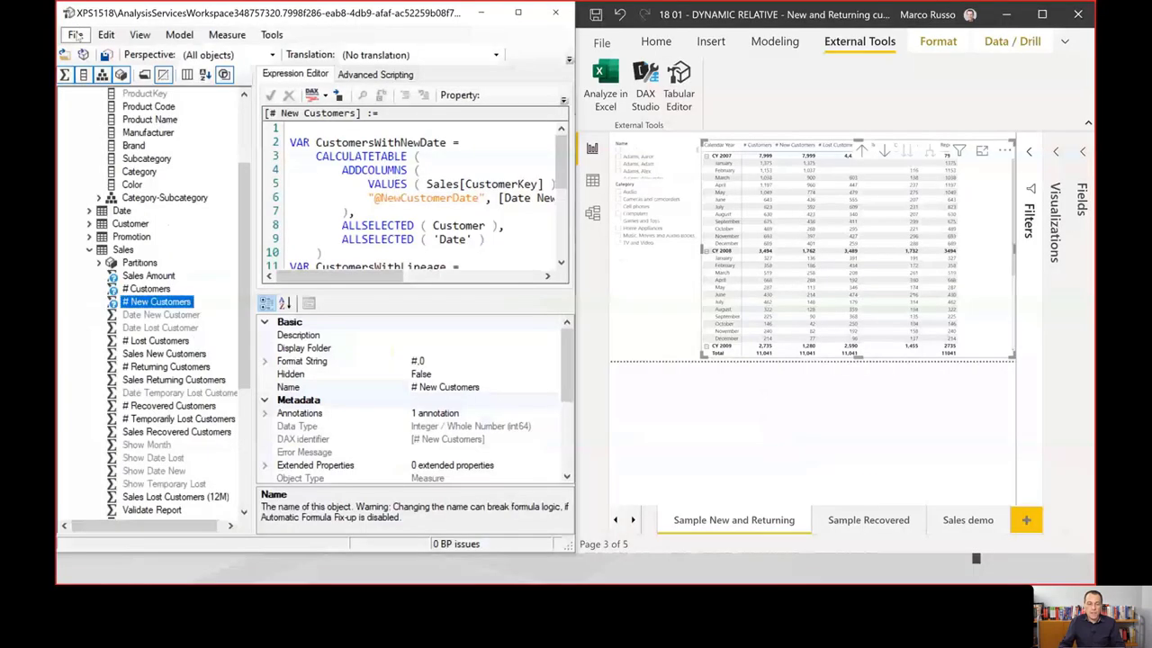
{"action": "left_click", "coordinate": [76, 34]}
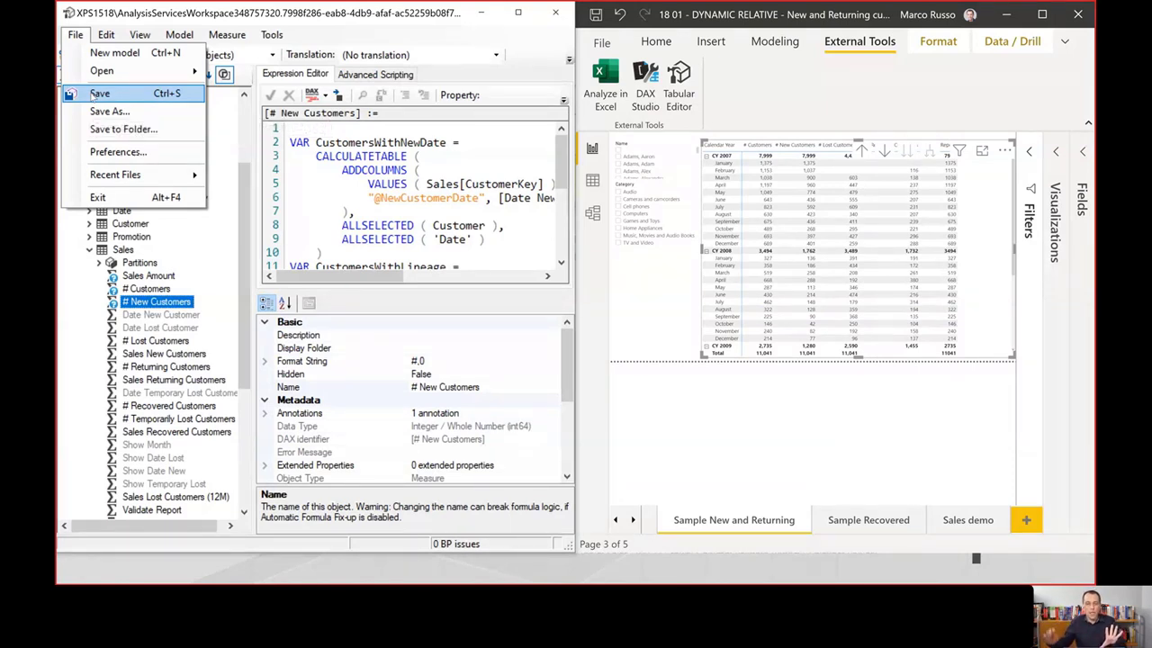
Save the model changes and confirm Power BI's matrix now totals 110,410, then re-snap it right.
{"action": "left_click", "coordinate": [93, 93]}
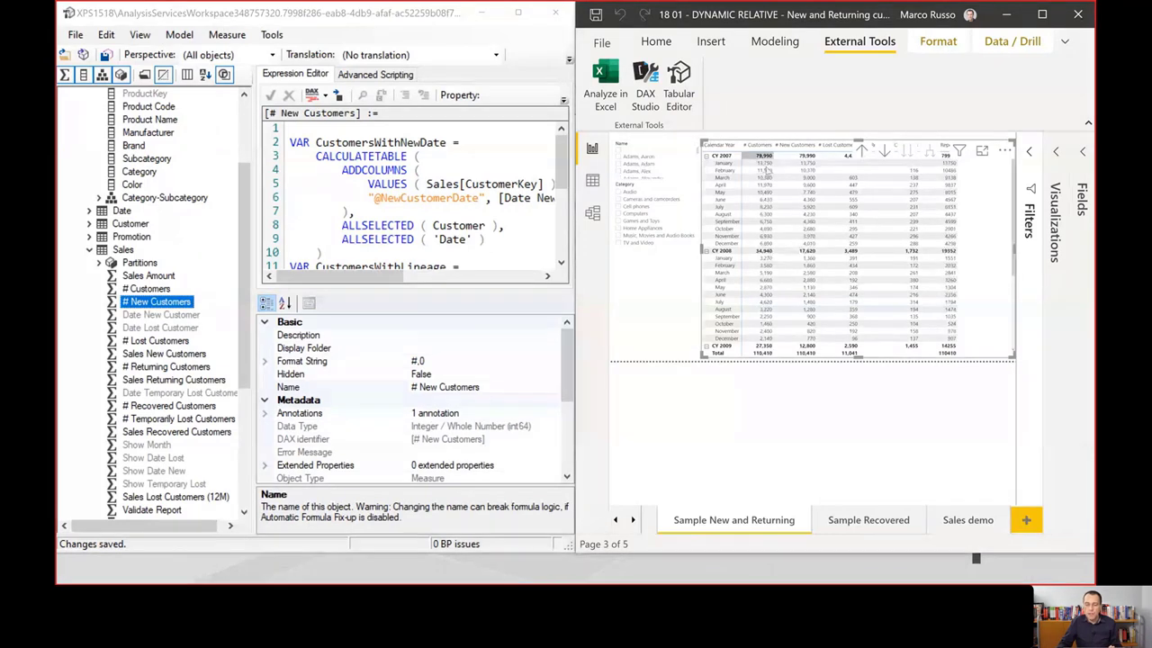
{"action": "left_click", "coordinate": [1043, 15]}
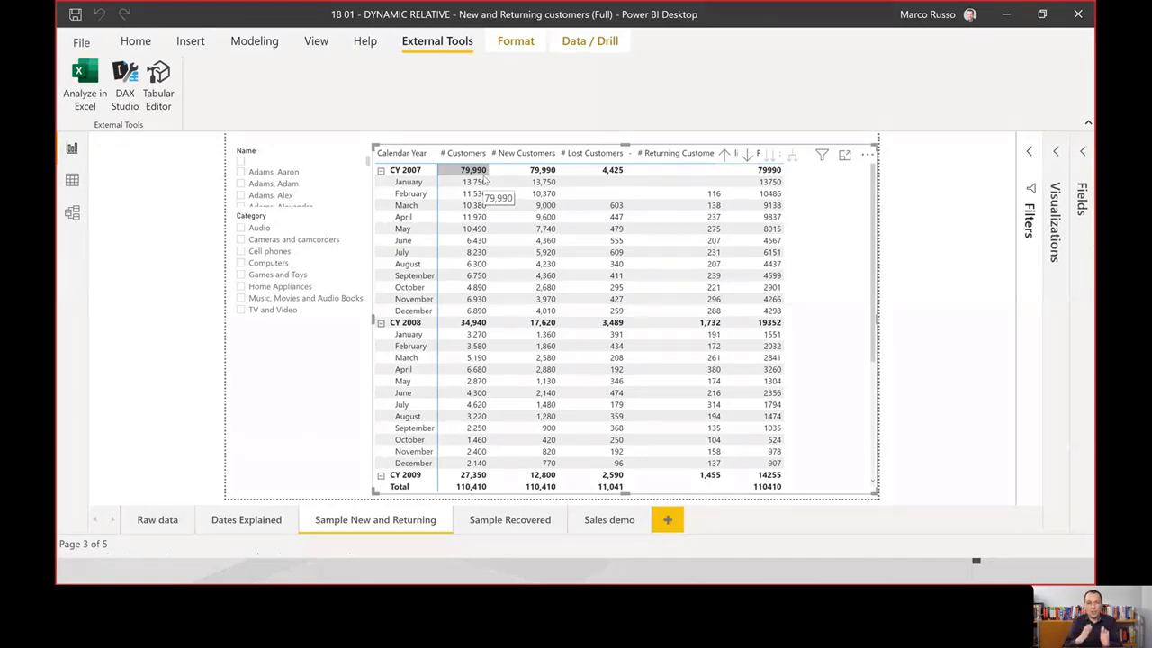
{"action": "left_click", "coordinate": [1043, 15]}
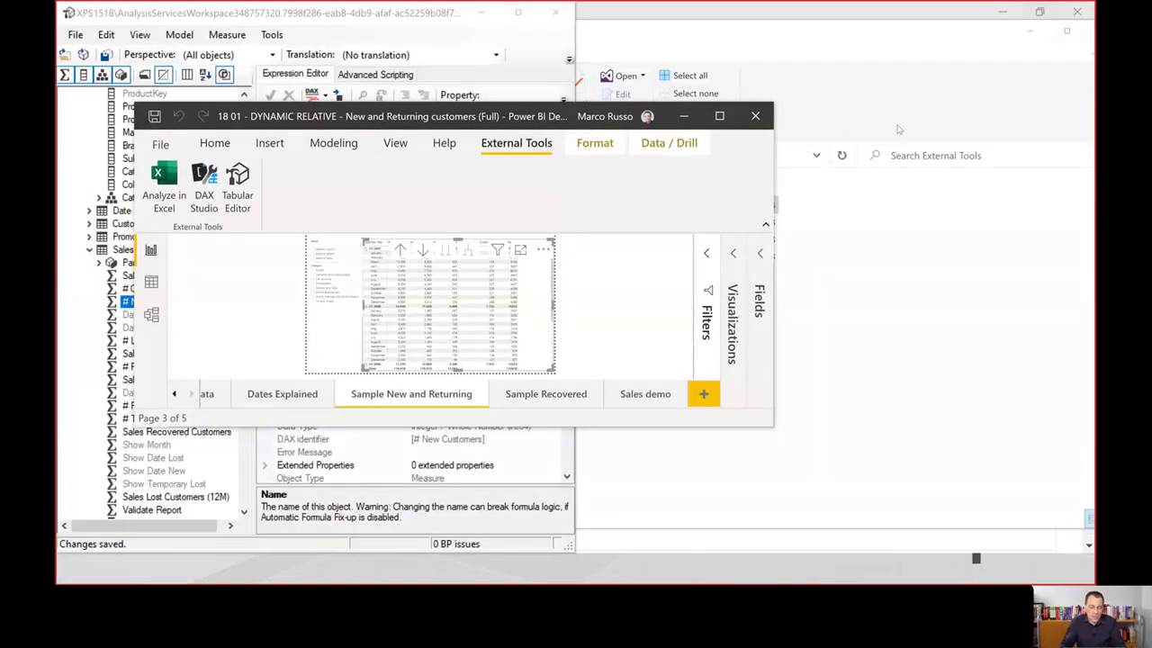
{"action": "key", "text": "super+Right"}
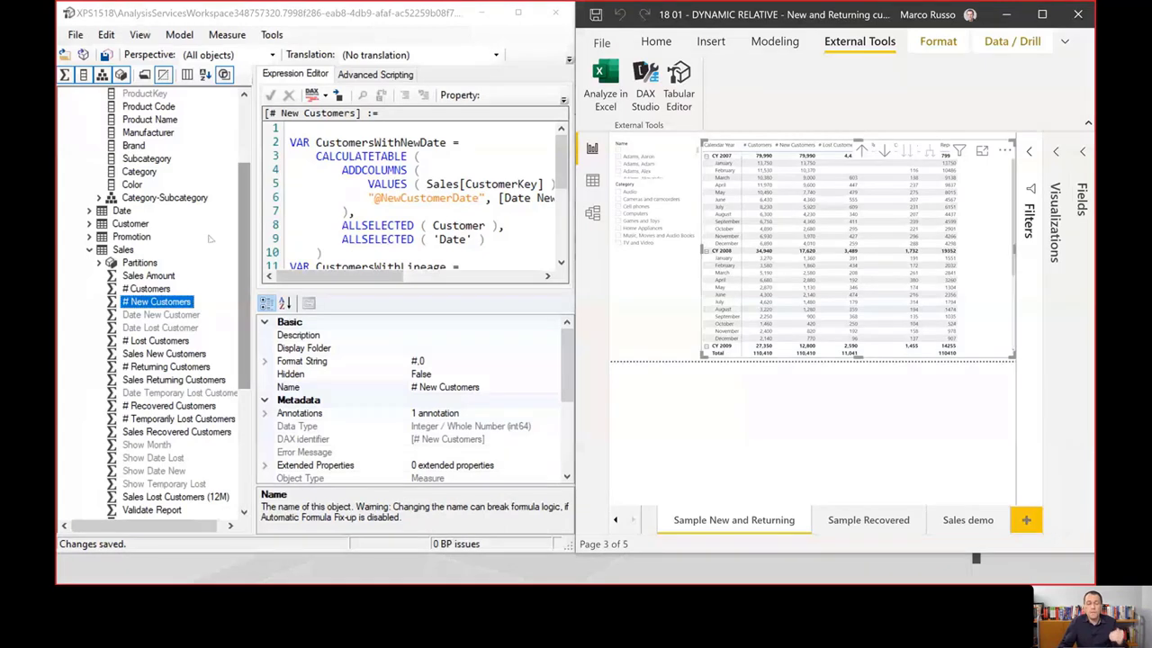
{"action": "scroll", "coordinate": [209, 239], "scroll_direction": "up", "scroll_amount": 3}
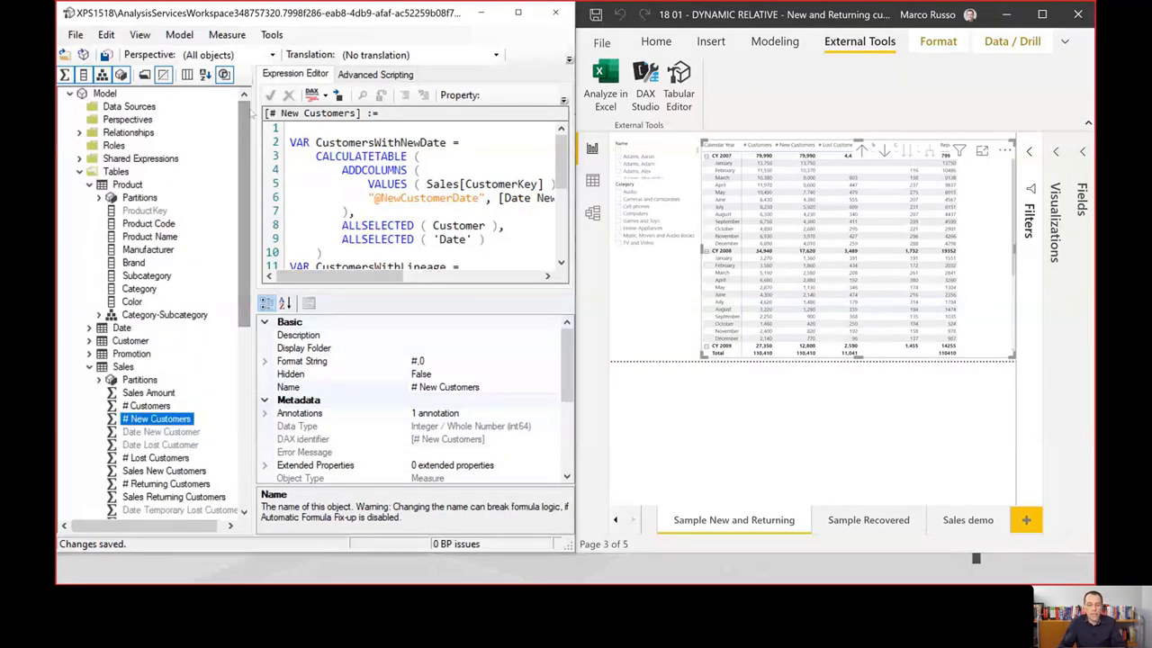
Show the Create New options for the Tables folder in the TOM Explorer.
{"action": "right_click", "coordinate": [103, 171]}
{"action": "mouse_move", "coordinate": [151, 200]}
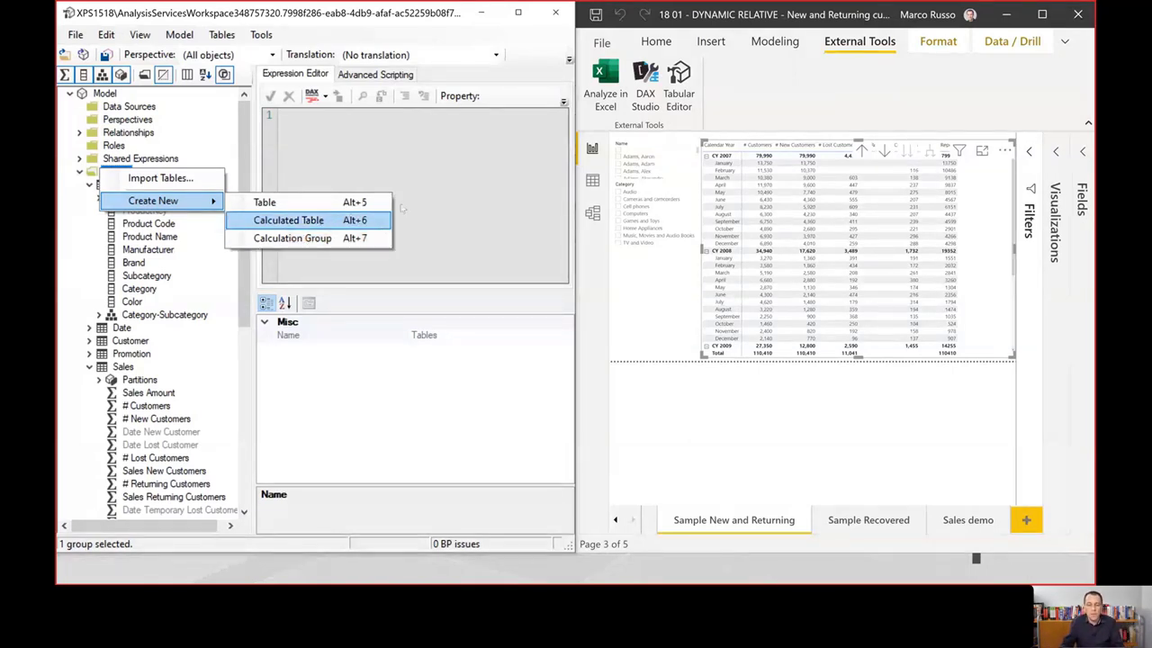
Dismiss the Create New menu without adding any table to the model.
{"action": "left_click", "coordinate": [426, 169]}
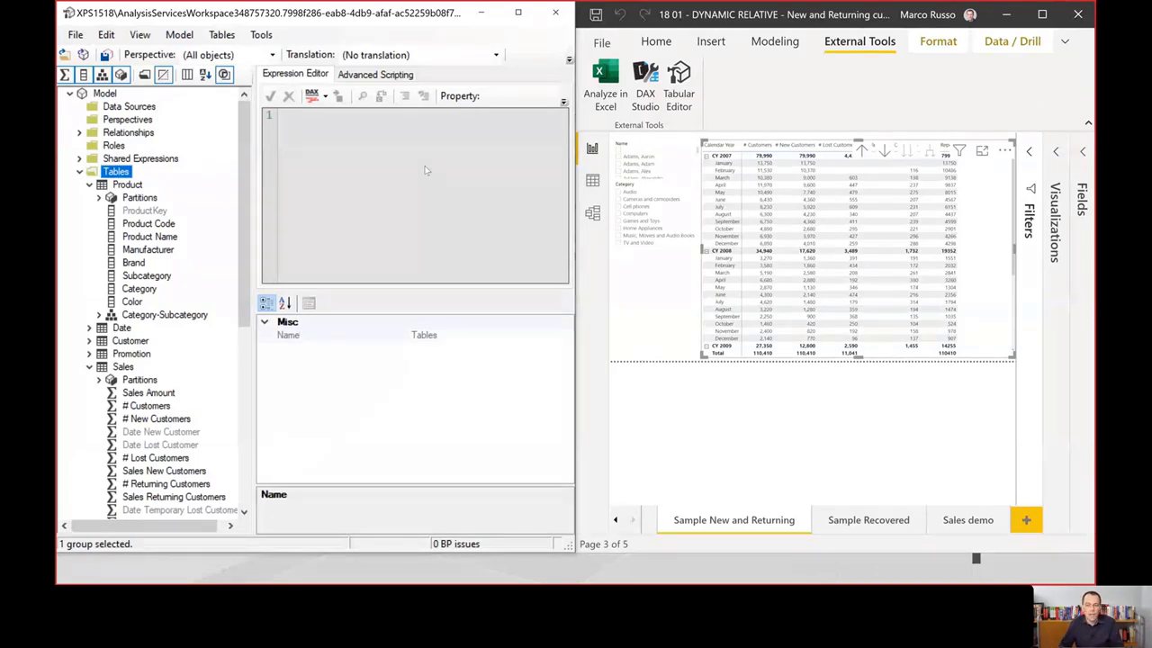
Switch back to the Teams meeting window.
{"action": "key", "text": "alt+Tab"}
{"action": "key", "text": "alt+Tab"}
{"action": "key", "text": "alt+Tab"}
{"action": "key", "text": "alt+Tab"}
{"action": "key", "text": "alt+Tab"}
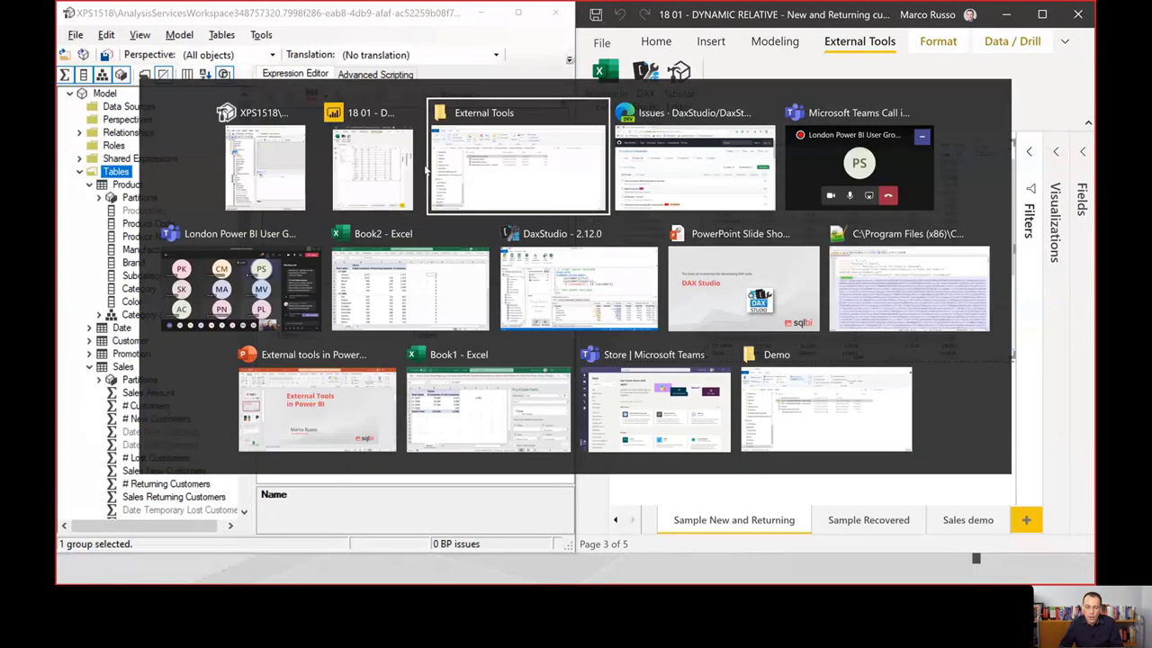
{"action": "key", "text": "alt+Tab"}
{"action": "key", "text": "alt+Tab"}
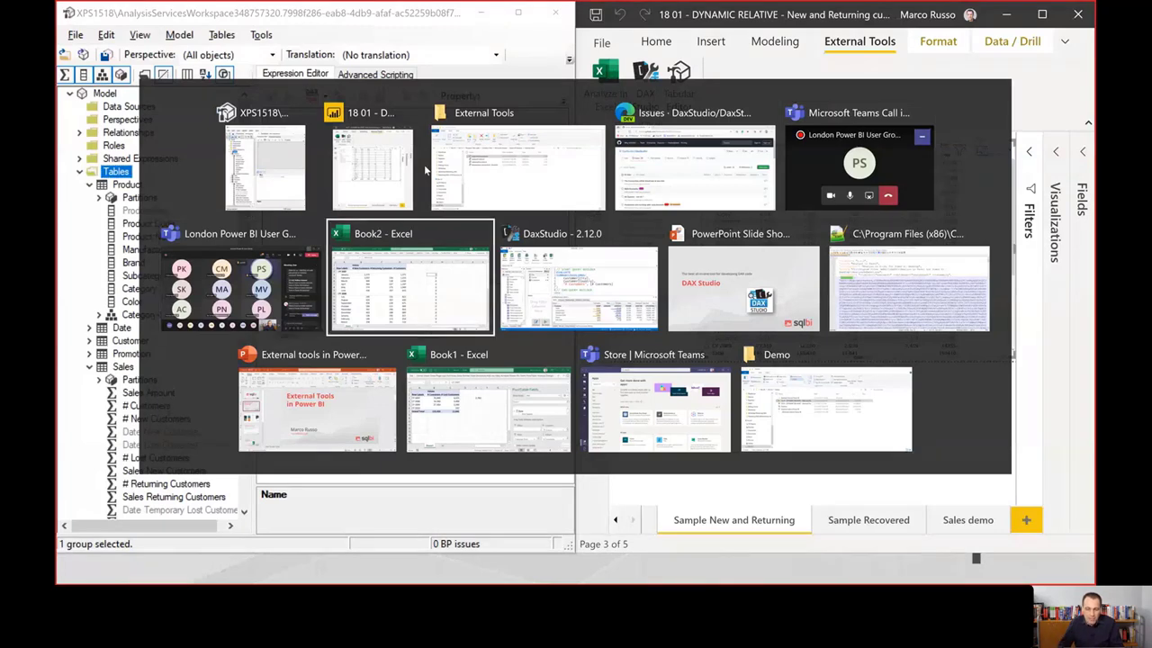
{"action": "key", "text": "alt+shift+Tab"}
{"action": "key", "text": "alt+Tab"}
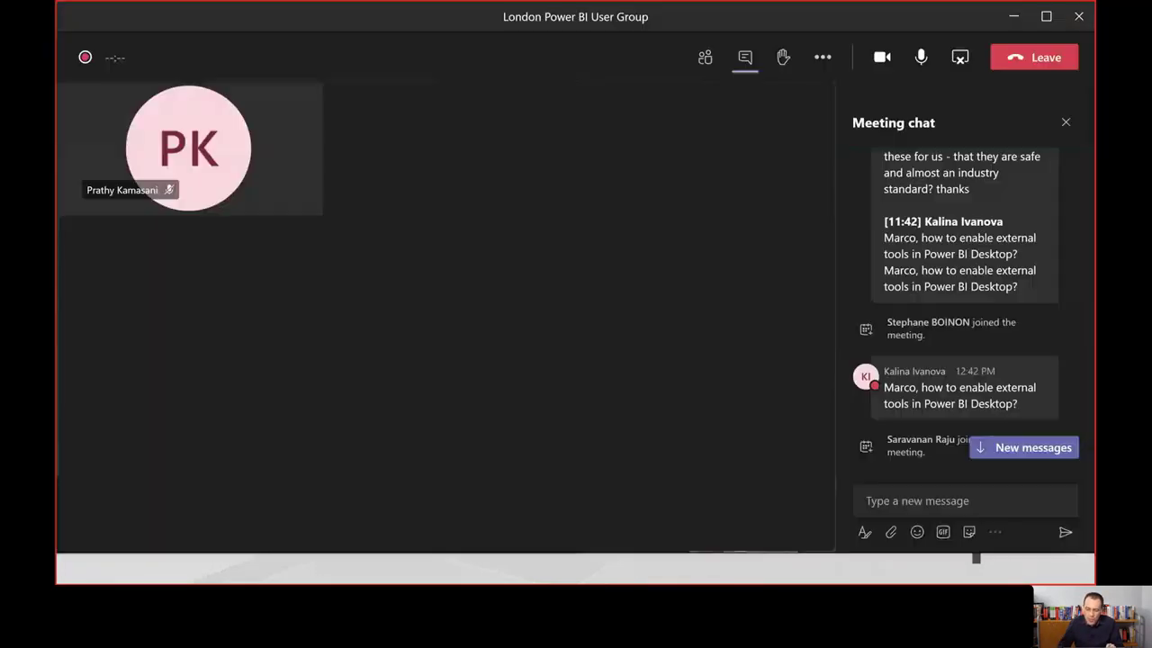
Scroll the meeting chat to read the questions about enabling external tools.
{"action": "scroll", "coordinate": [1044, 273], "scroll_direction": "down", "scroll_amount": 3}
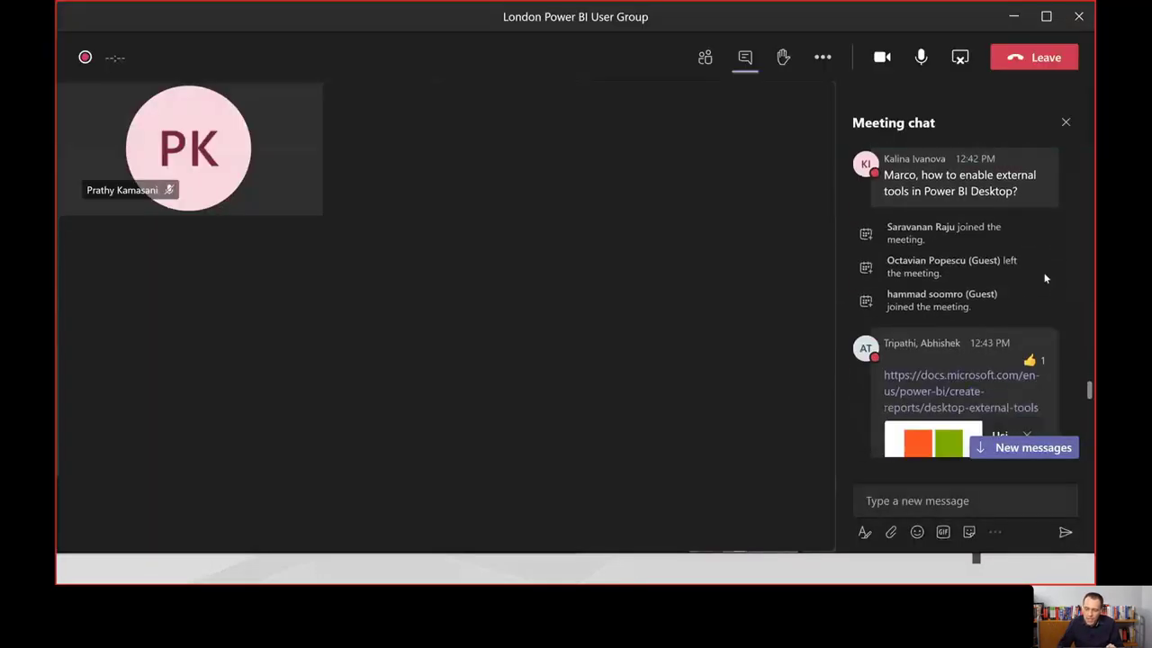
{"action": "scroll", "coordinate": [1042, 294], "scroll_direction": "down", "scroll_amount": 3}
{"action": "scroll", "coordinate": [1042, 294], "scroll_direction": "up", "scroll_amount": 2}
{"action": "scroll", "coordinate": [1042, 294], "scroll_direction": "down", "scroll_amount": 3}
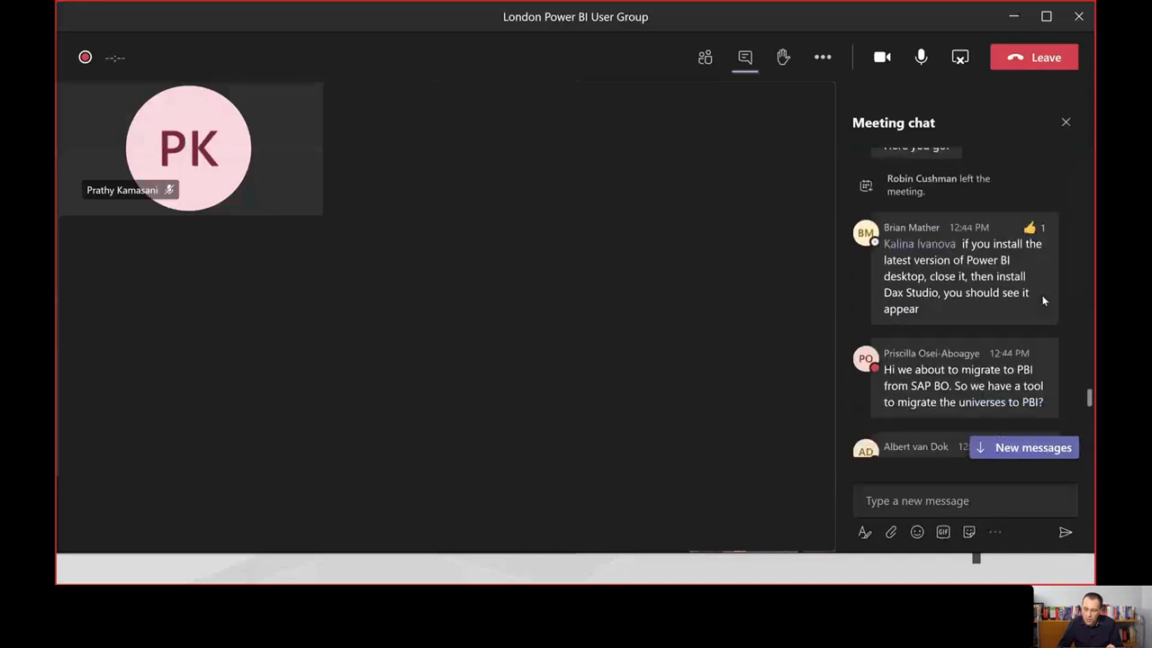
{"action": "scroll", "coordinate": [1044, 300], "scroll_direction": "down", "scroll_amount": 2}
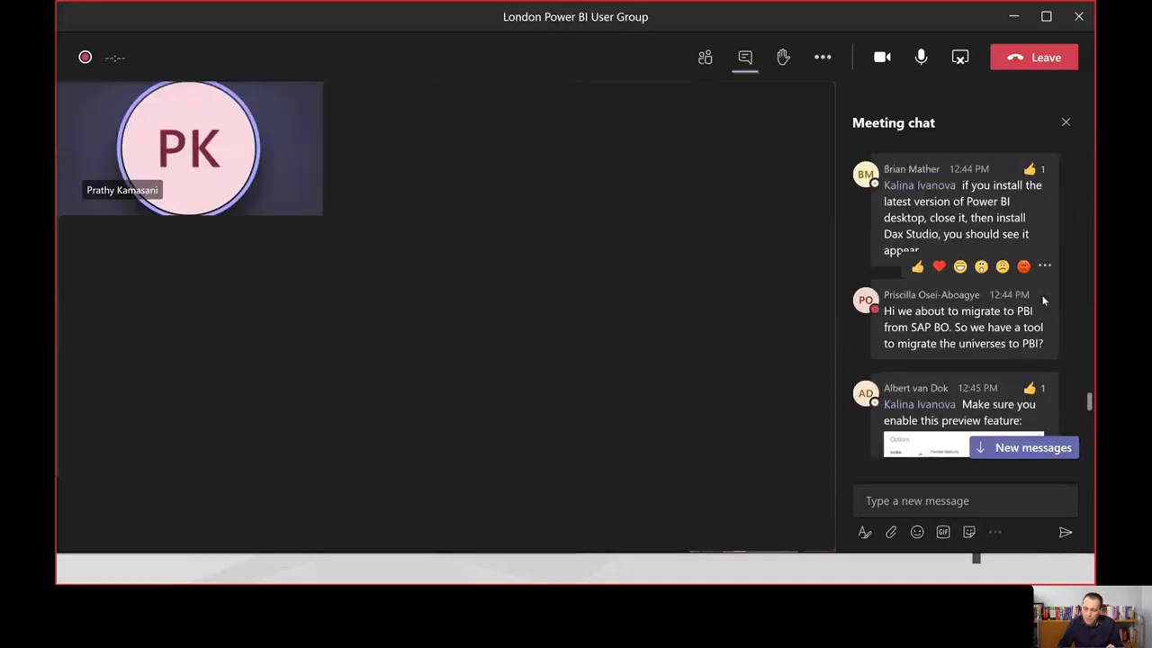
{"action": "scroll", "coordinate": [1041, 294], "scroll_direction": "down", "scroll_amount": 1}
{"action": "scroll", "coordinate": [1044, 302], "scroll_direction": "down", "scroll_amount": 1}
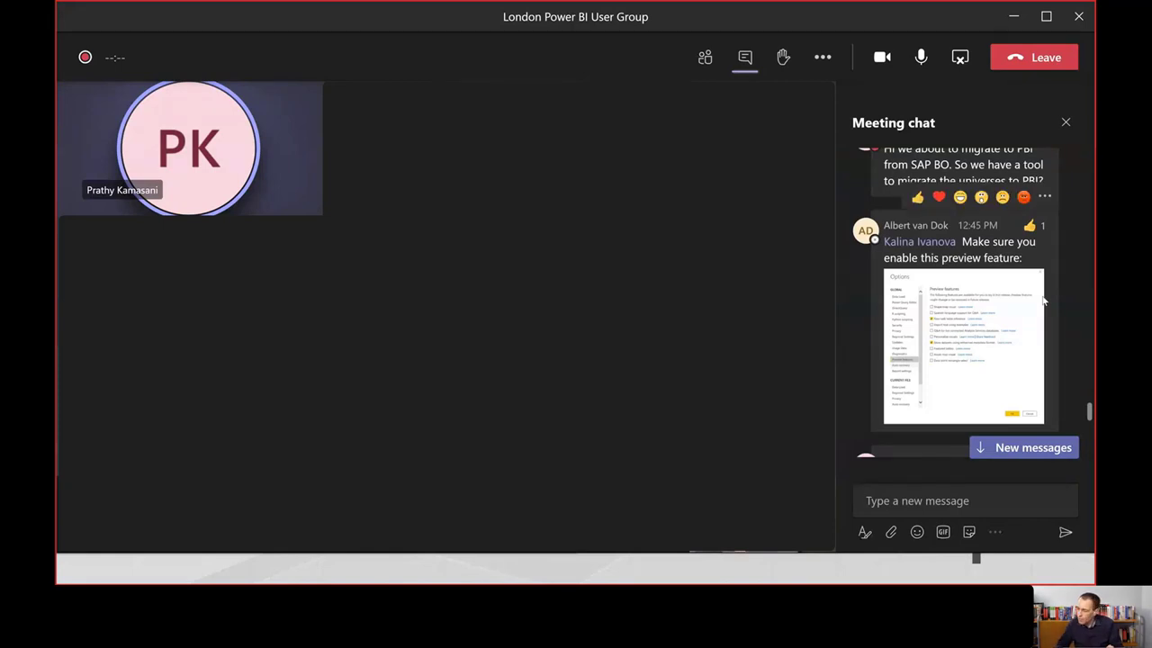
{"action": "scroll", "coordinate": [1036, 321], "scroll_direction": "down", "scroll_amount": 1}
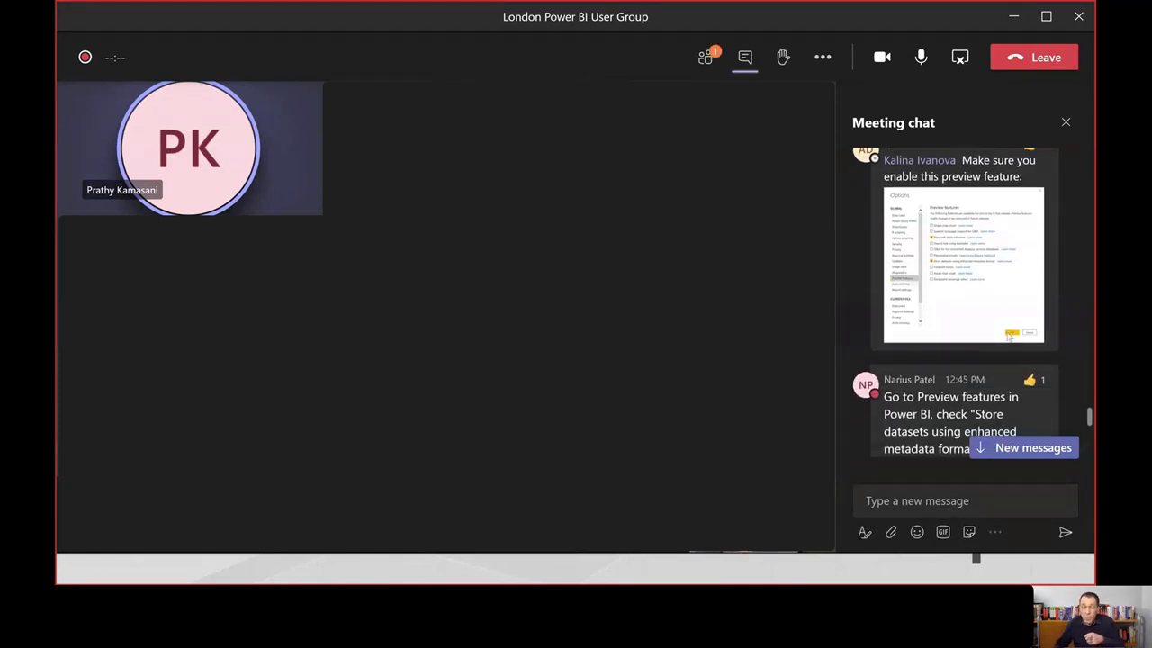
{"action": "scroll", "coordinate": [1005, 326], "scroll_direction": "up", "scroll_amount": 1}
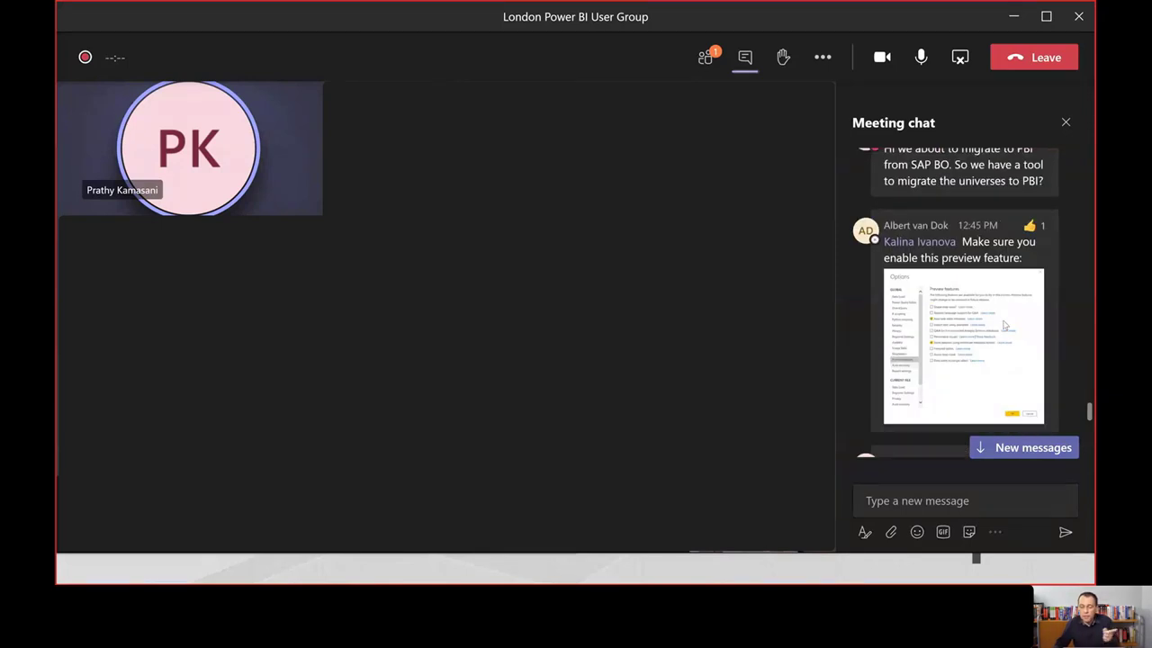
Scroll on to the question asking which DAX Studio version includes the query editor.
{"action": "mouse_move", "coordinate": [1005, 326]}
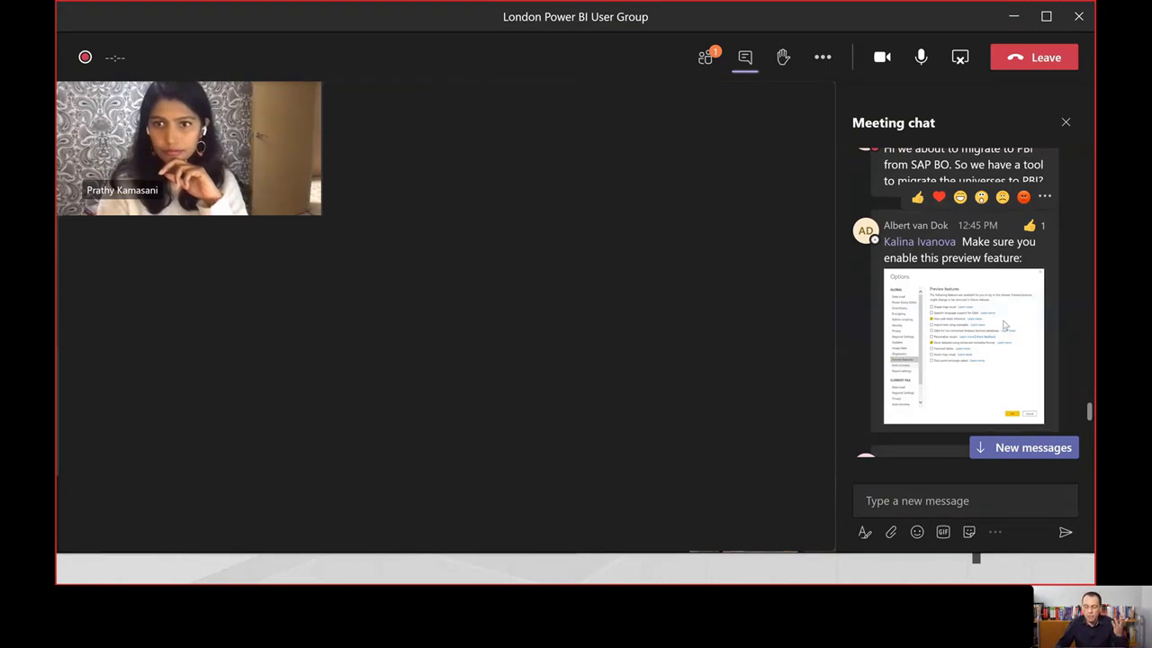
{"action": "scroll", "coordinate": [1004, 325], "scroll_direction": "down", "scroll_amount": 5}
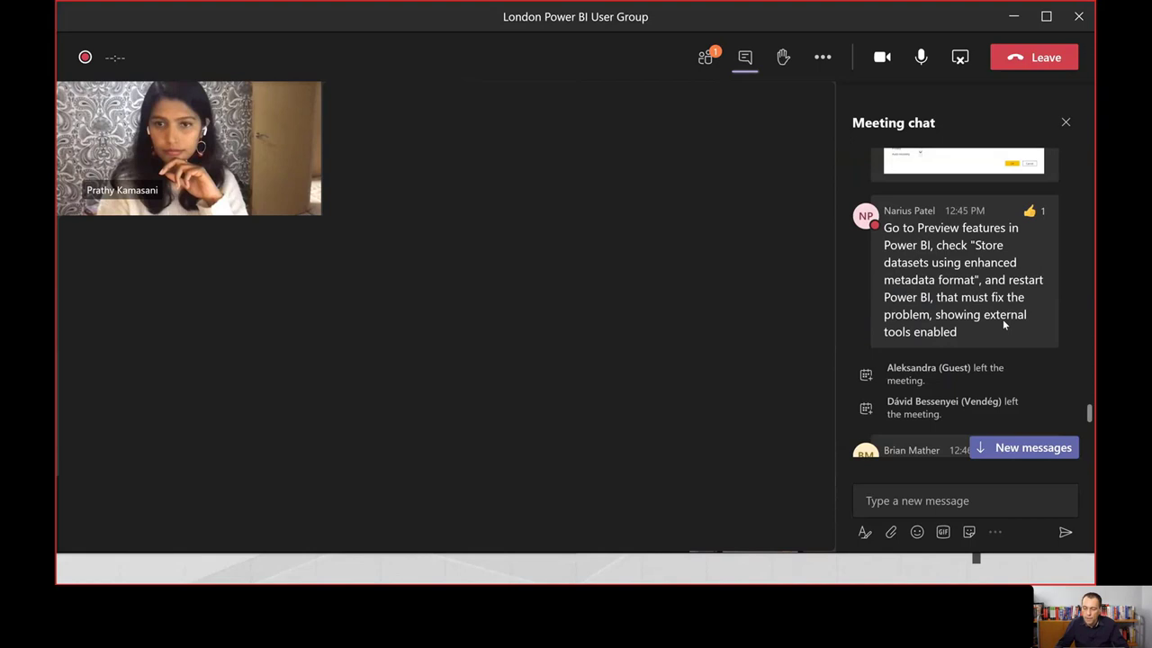
{"action": "scroll", "coordinate": [1002, 318], "scroll_direction": "down", "scroll_amount": 6}
{"action": "scroll", "coordinate": [1002, 319], "scroll_direction": "down", "scroll_amount": 3}
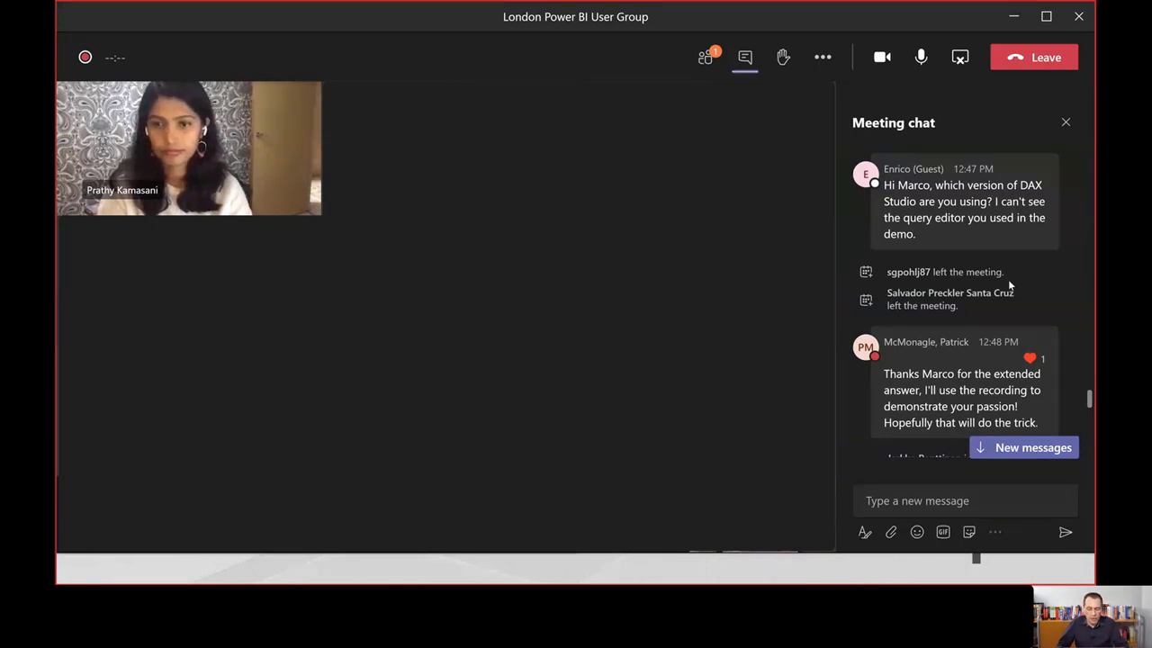
Minimize the DAX Studio window to reveal the meeting.
{"action": "key", "text": "alt+Tab"}
{"action": "key", "text": "alt+Tab"}
{"action": "key", "text": "alt+Tab"}
{"action": "key", "text": "alt+Tab"}
{"action": "key", "text": "alt+Tab"}
{"action": "key", "text": "alt+Tab"}
{"action": "key", "text": "alt+Tab"}
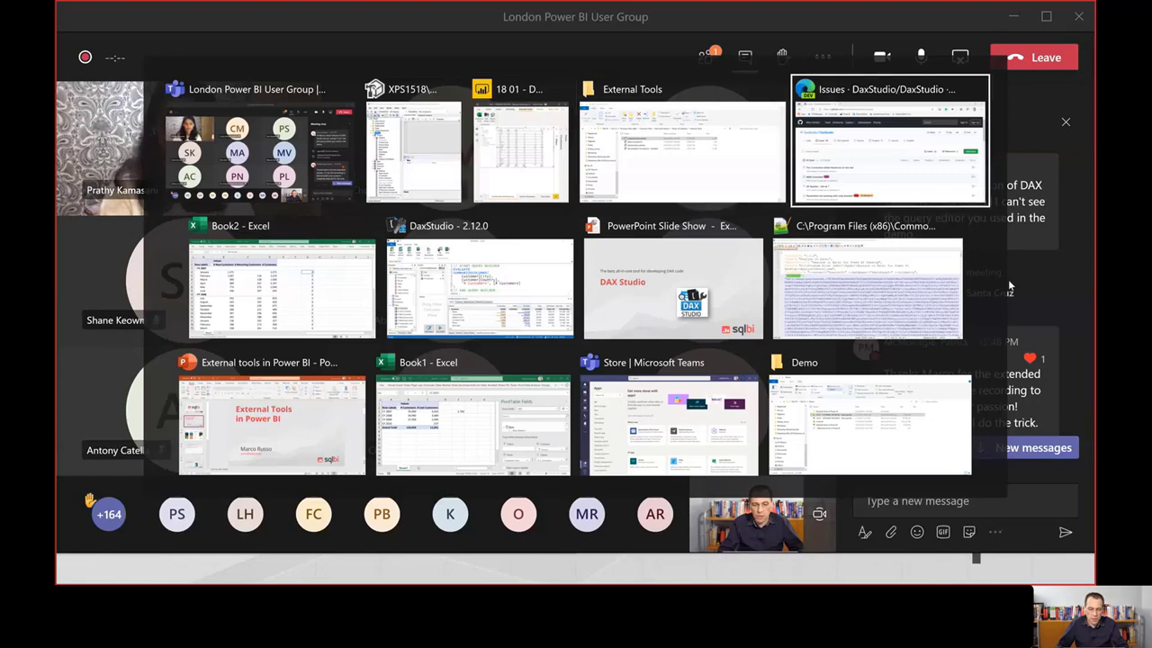
{"action": "key", "text": "alt+shift+Tab"}
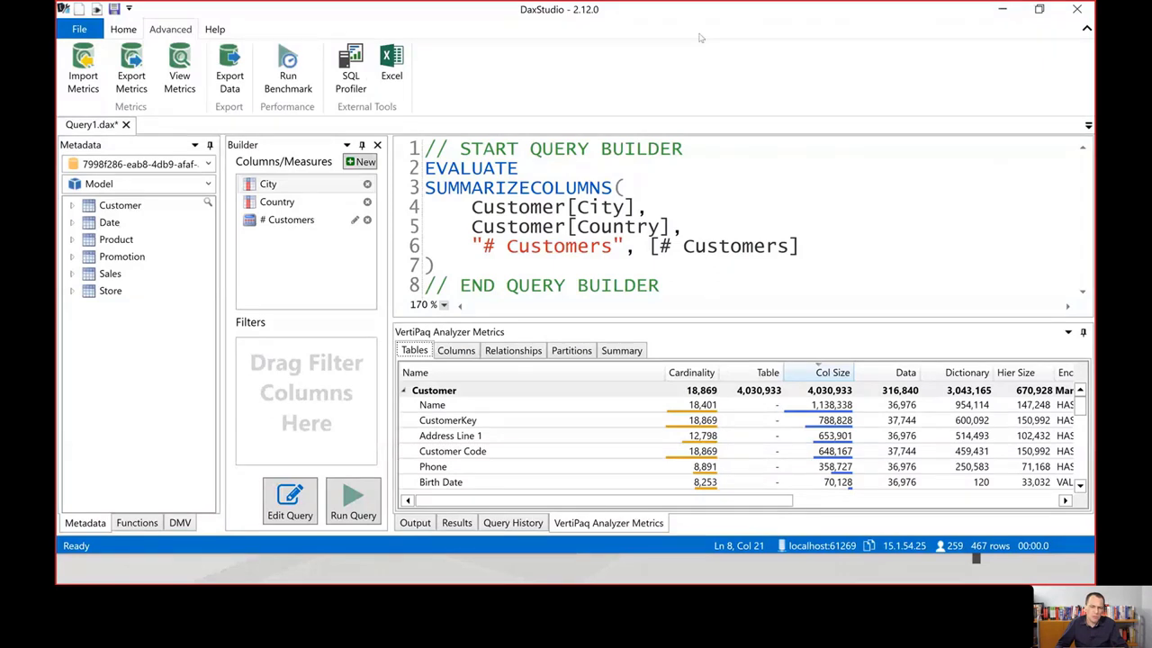
{"action": "left_click", "coordinate": [1002, 11]}
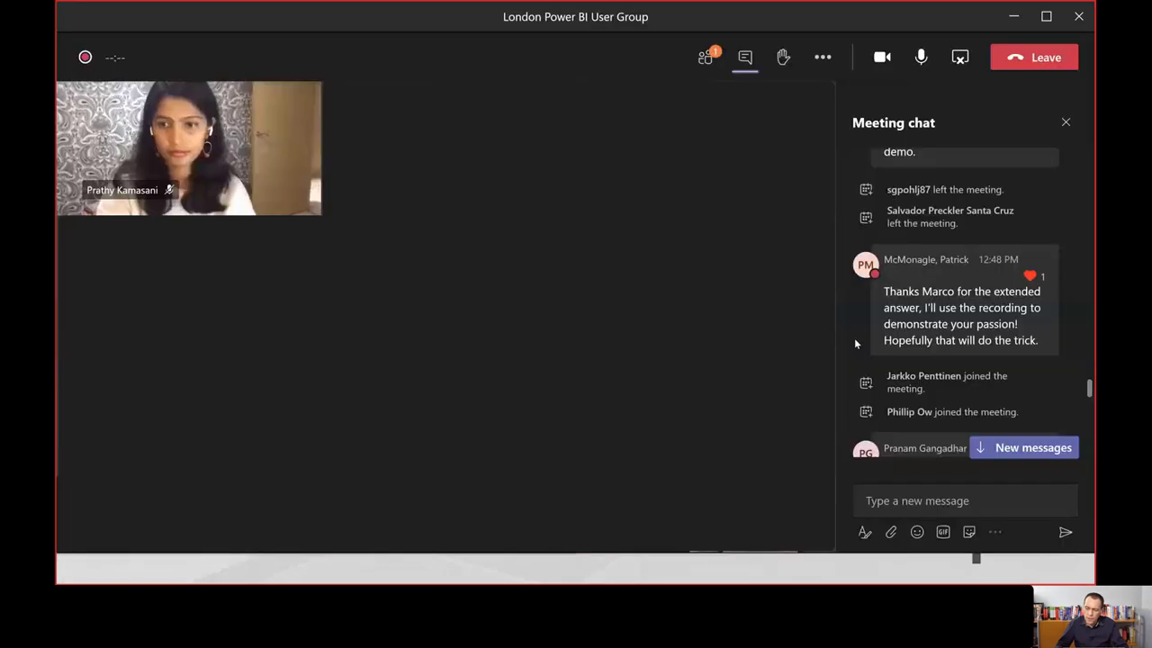
Scroll the meeting chat to the question about reordering External Tools icons.
{"action": "scroll", "coordinate": [854, 338], "scroll_direction": "down", "scroll_amount": 1}
{"action": "scroll", "coordinate": [854, 340], "scroll_direction": "down", "scroll_amount": 1}
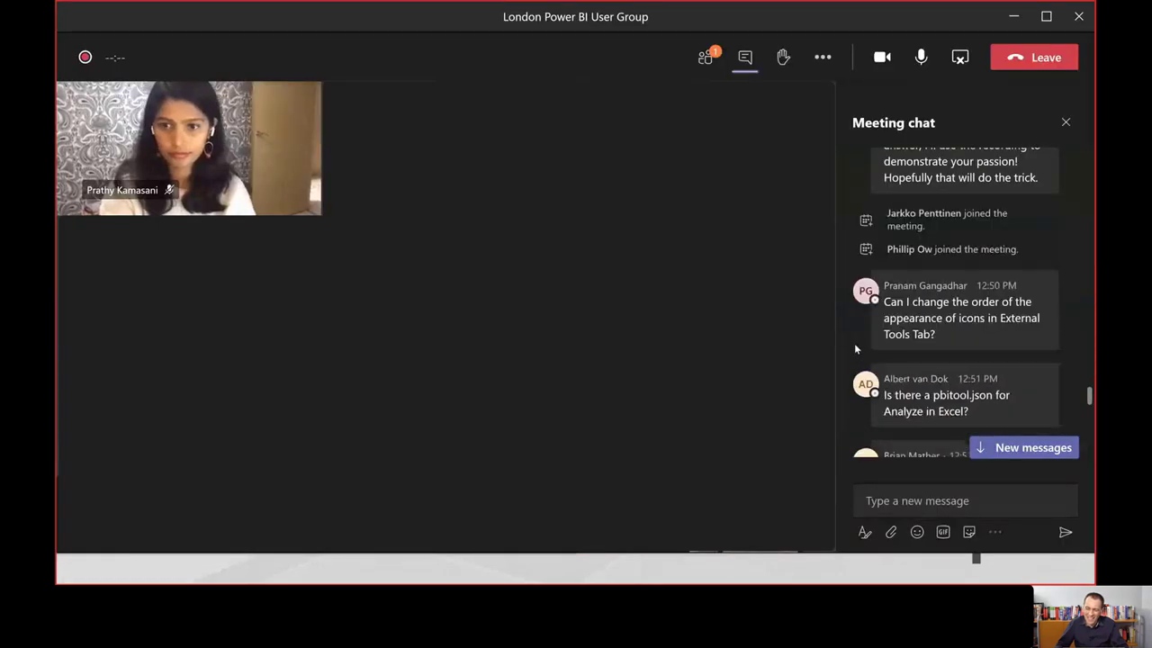
{"action": "scroll", "coordinate": [854, 343], "scroll_direction": "down", "scroll_amount": 1}
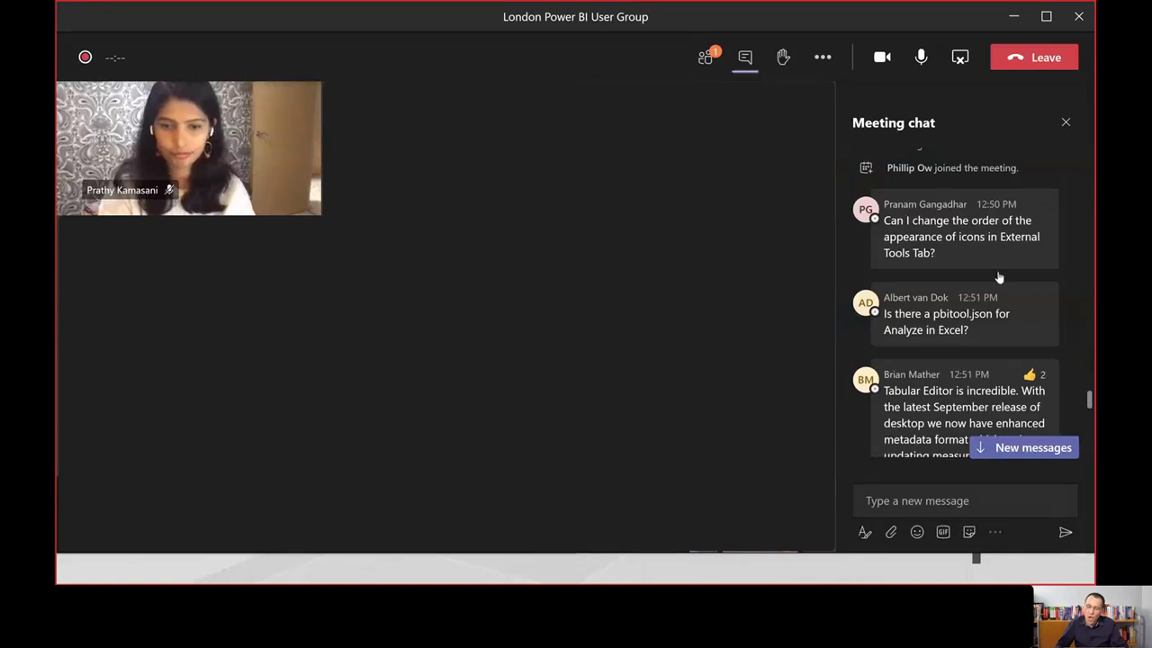
{"action": "mouse_move", "coordinate": [1058, 242]}
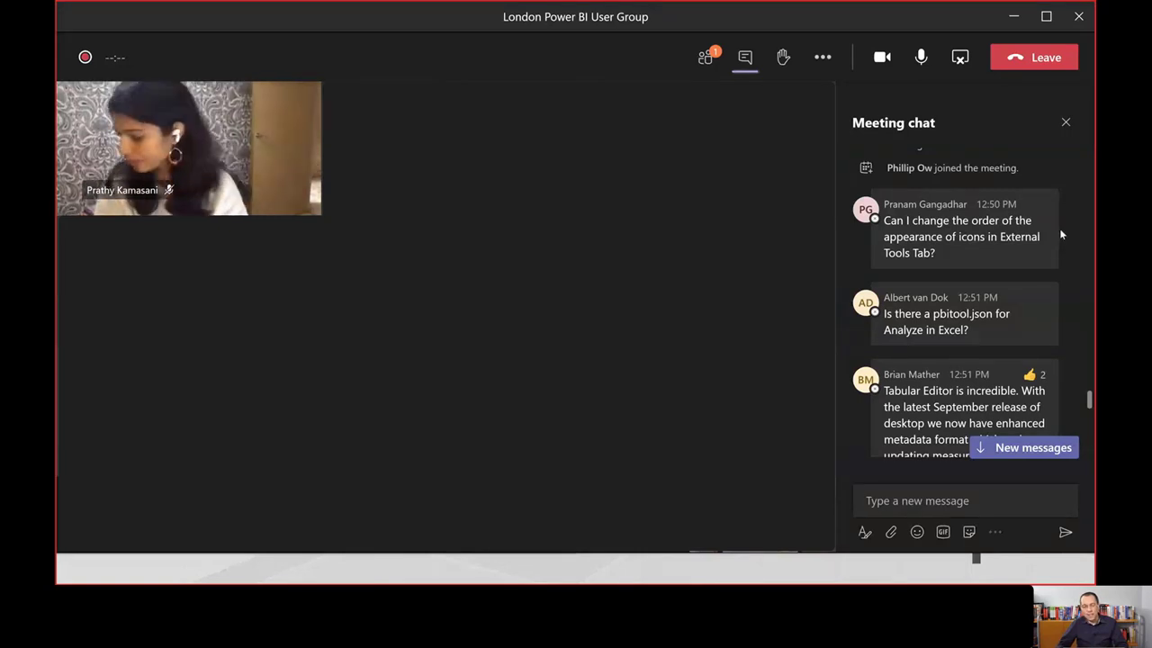
Rename daxstudio.pbitool to zzzdaxstudio.pbitool, approving the administrator prompt.
{"action": "key", "text": "alt+Tab"}
{"action": "key", "text": "alt+Tab"}
{"action": "key", "text": "alt+Tab"}
{"action": "key", "text": "alt+Tab"}
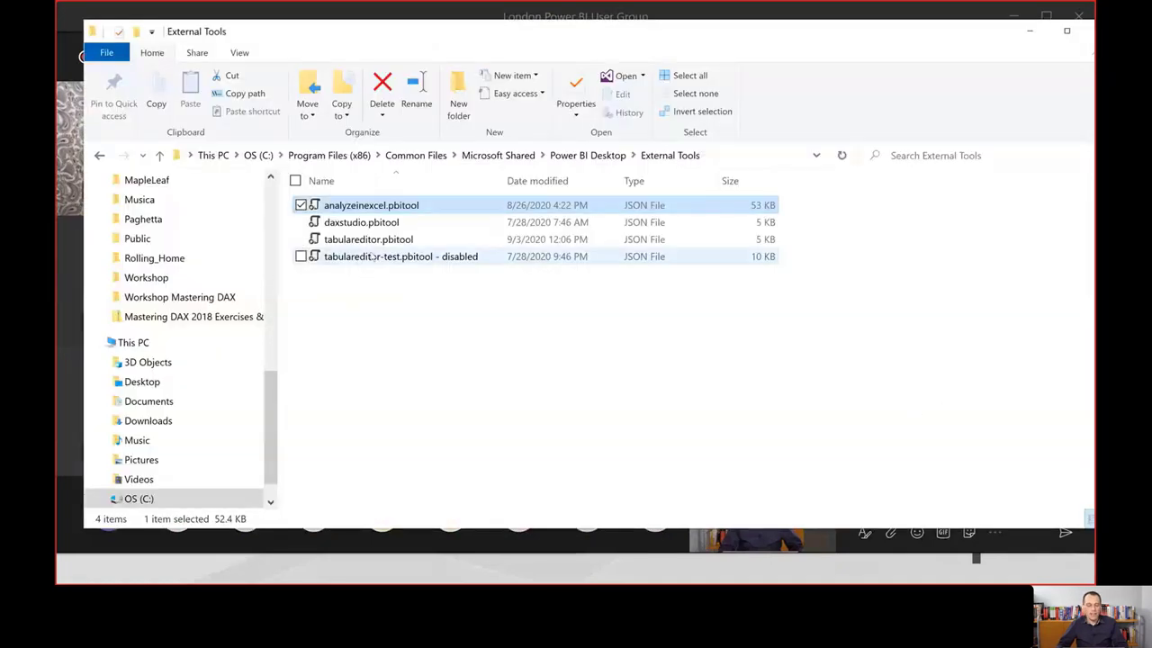
{"action": "left_click", "coordinate": [365, 224]}
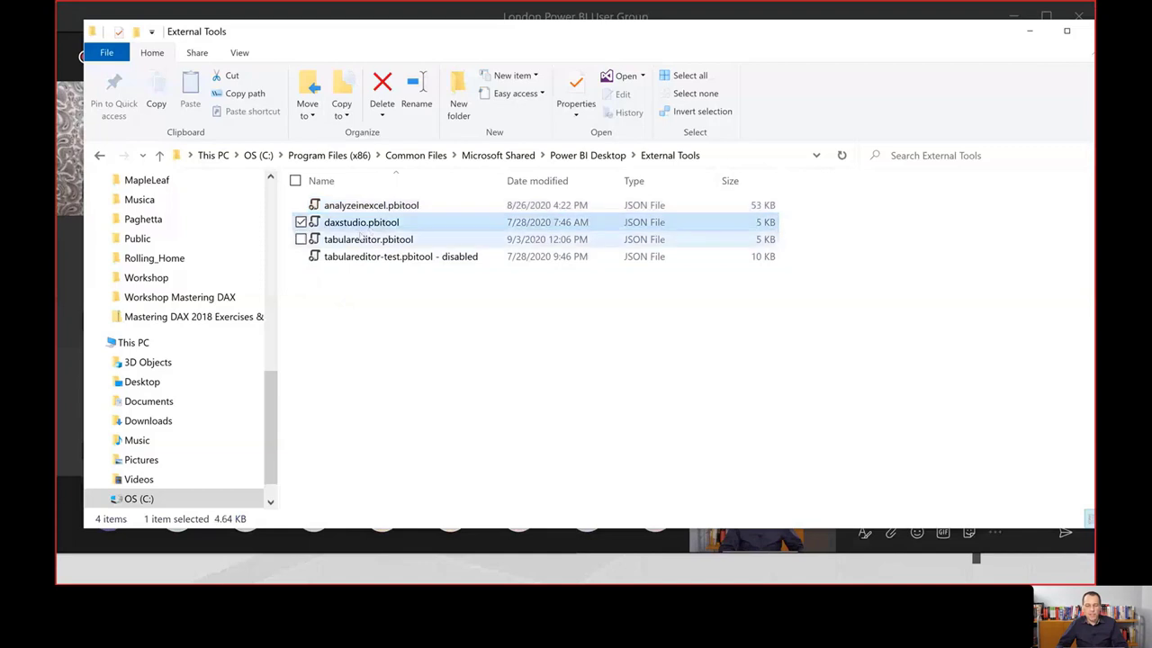
{"action": "key", "text": "F2"}
{"action": "left_click", "coordinate": [324, 223]}
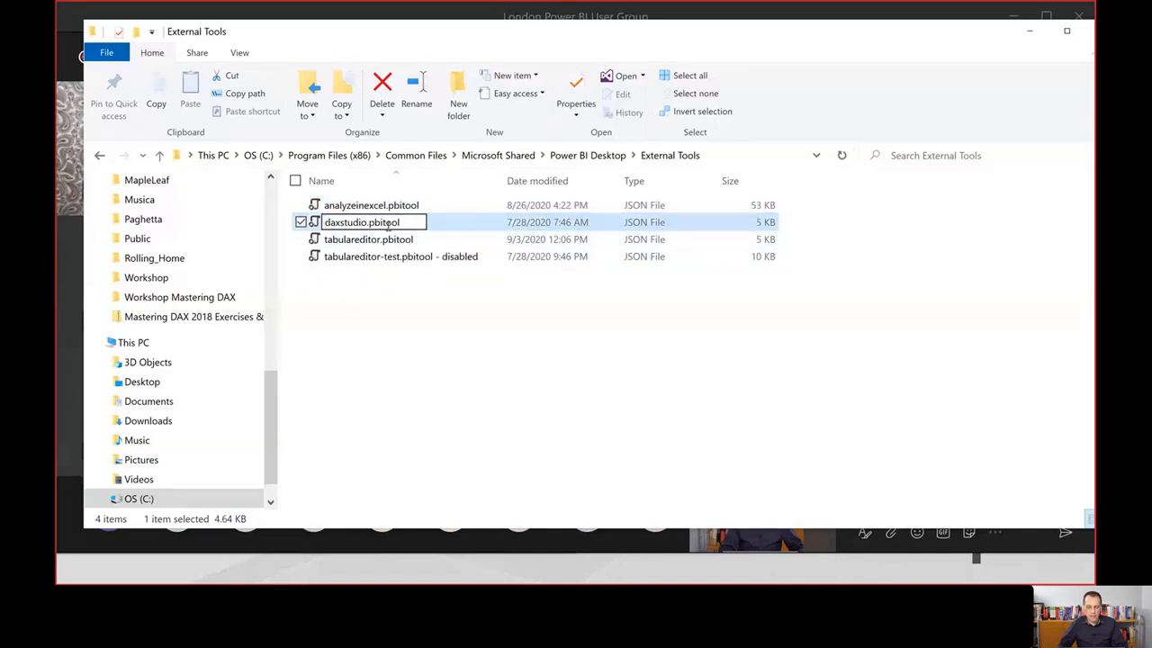
{"action": "type", "text": "zzz"}
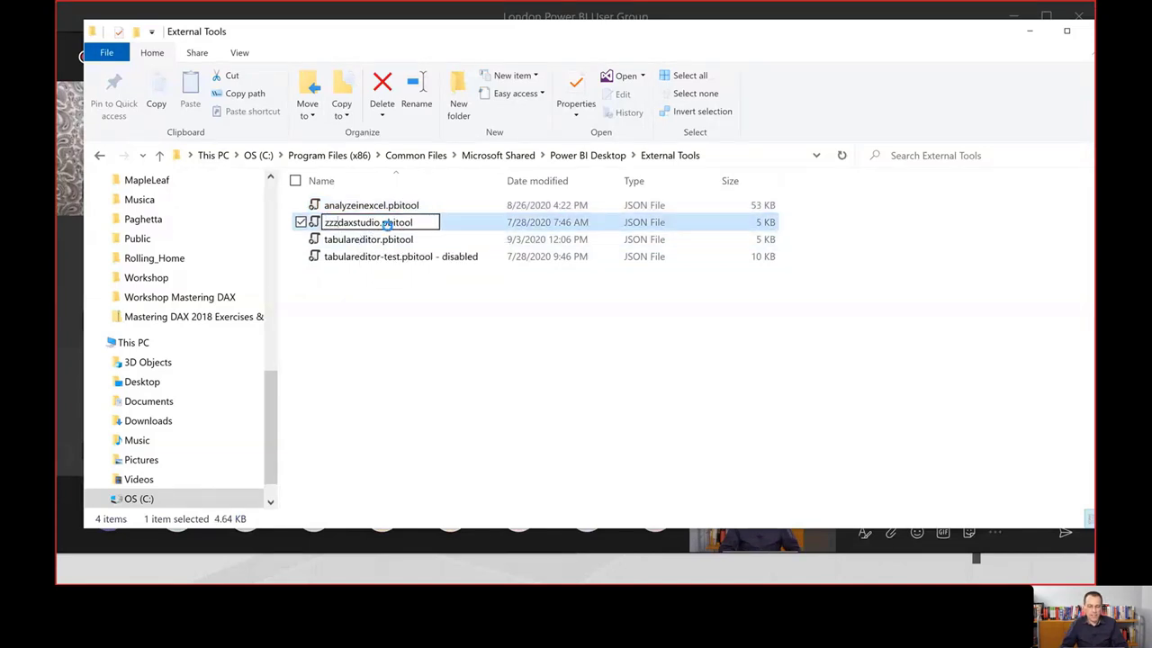
{"action": "key", "text": "Return"}
{"action": "left_click", "coordinate": [556, 330]}
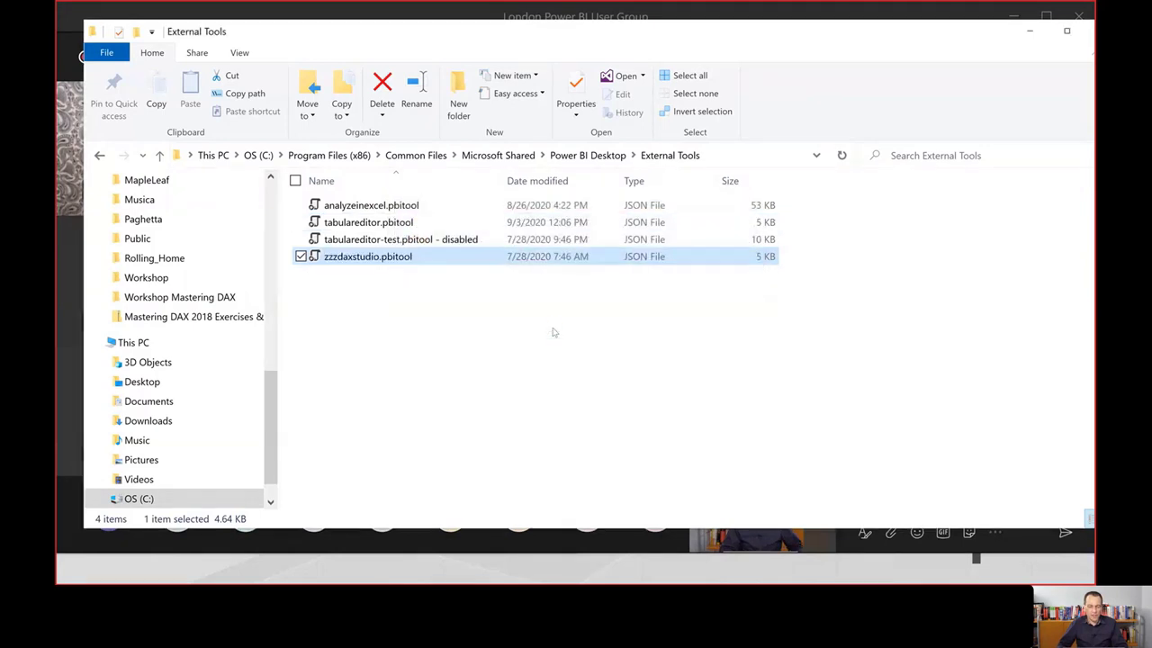
{"action": "key", "text": "super"}
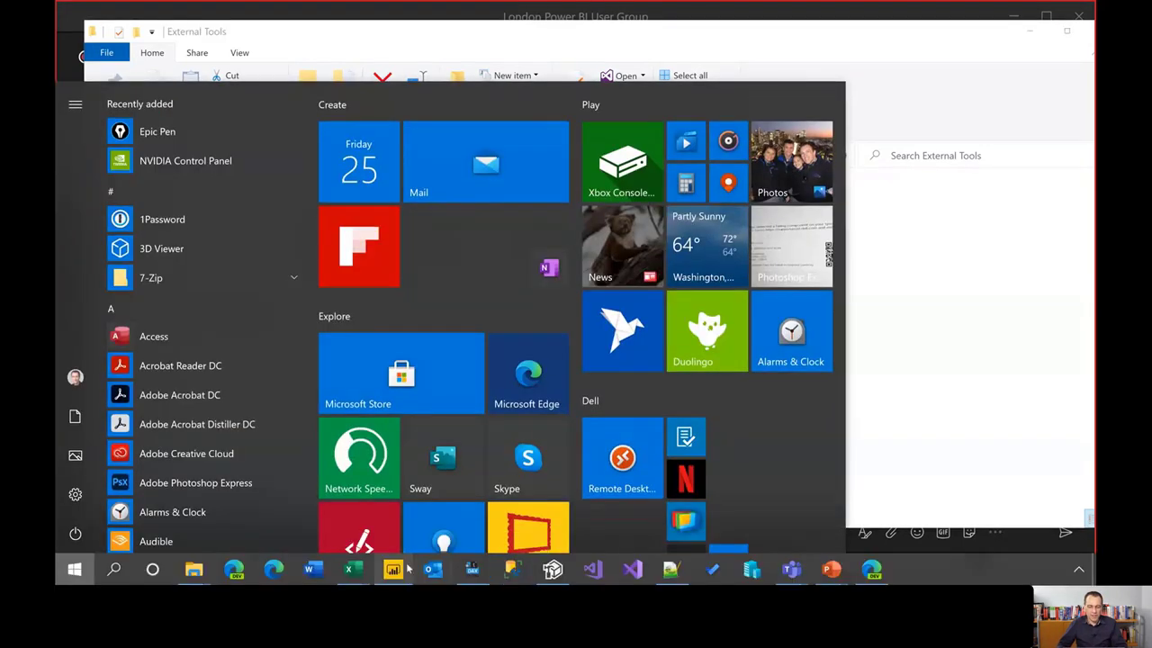
Launch a new Power BI Desktop instance from the taskbar jump list.
{"action": "right_click", "coordinate": [403, 567]}
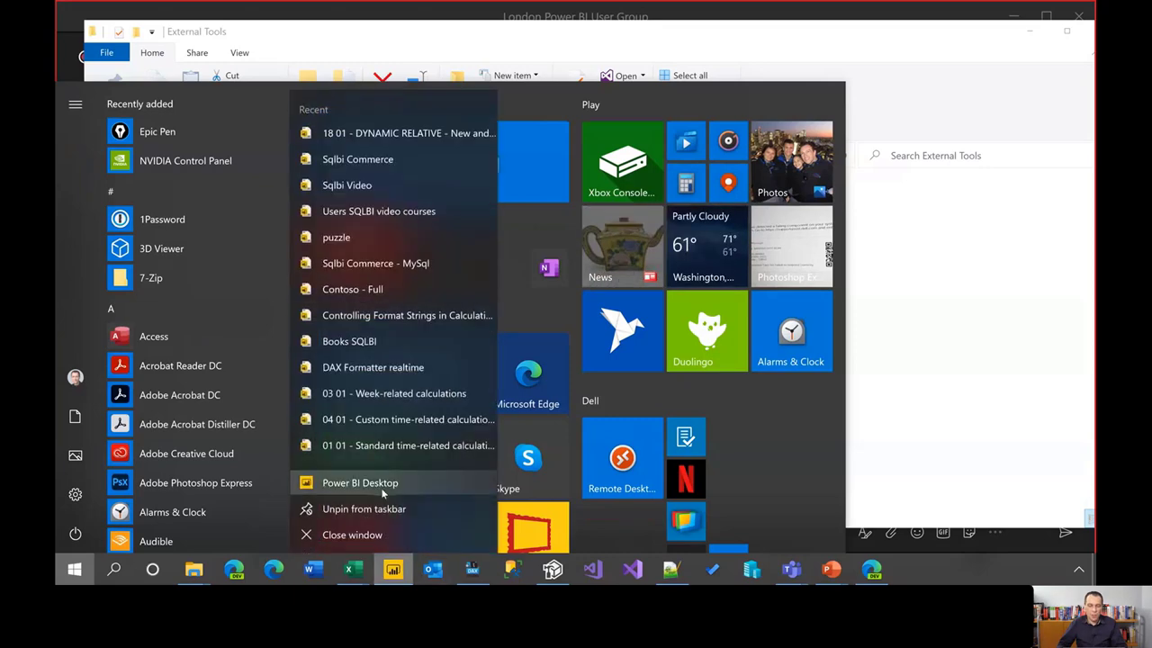
{"action": "left_click", "coordinate": [387, 480]}
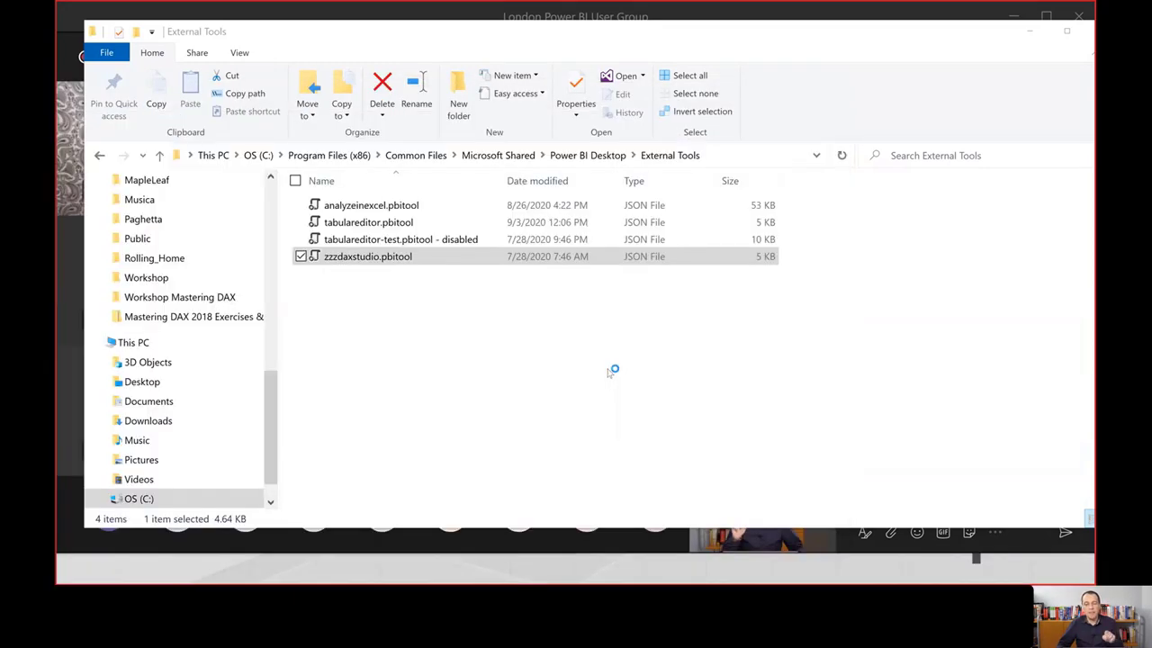
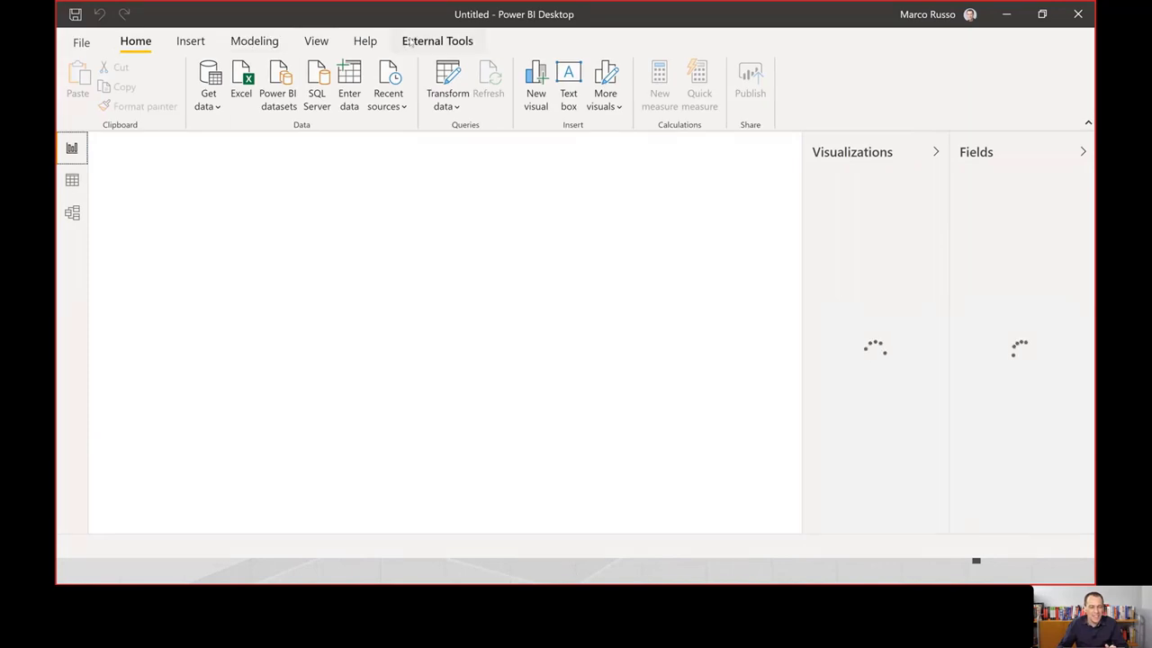
Show the External Tools list (Analyze in Excel, Tabular Editor, DAX Studio), then bring up the External Tools folder.
{"action": "left_click", "coordinate": [409, 42]}
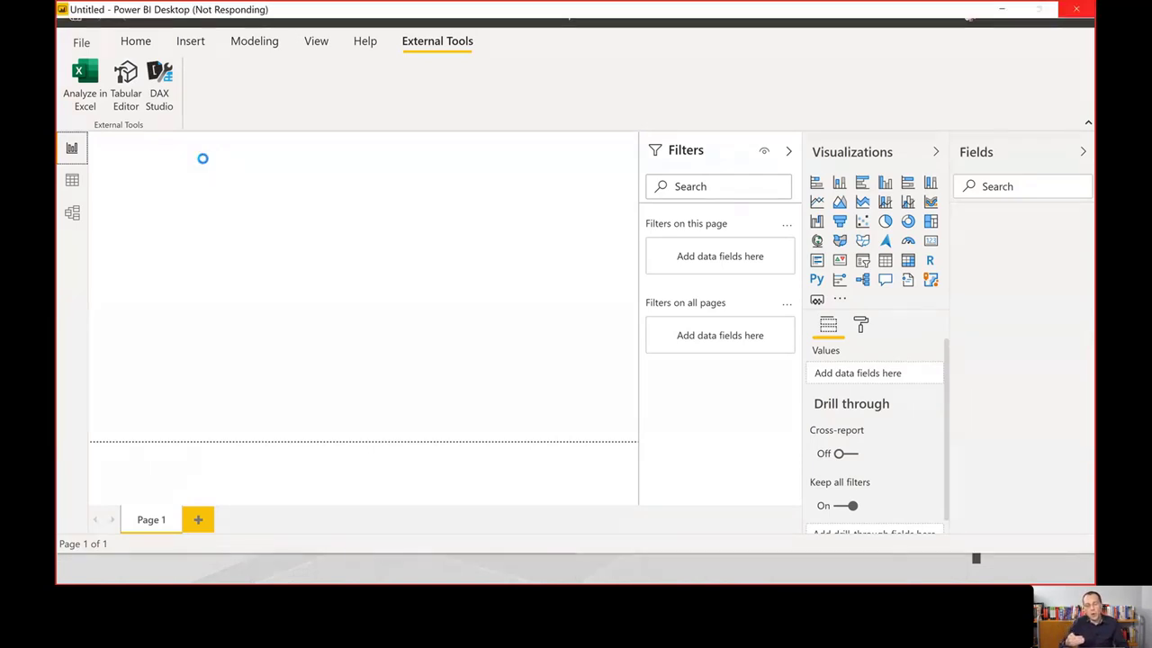
{"action": "key", "text": "alt+Tab"}
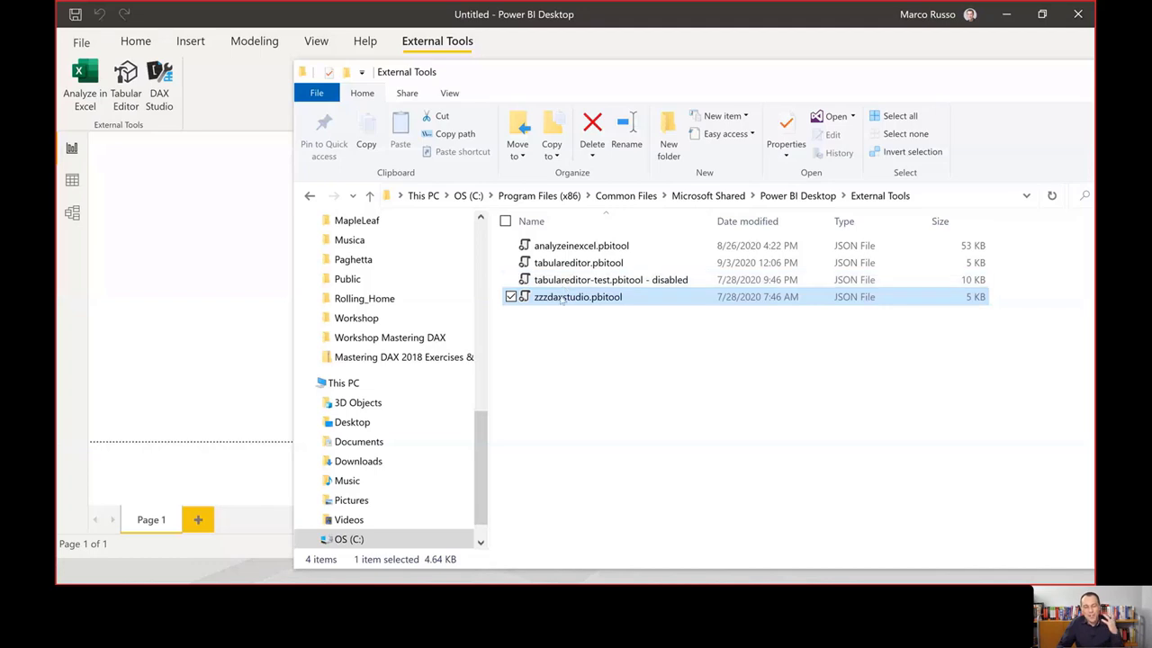
Rename zzzdaxstudio.pbitool to '01 daxstudio.pbitool', granting administrator permission.
{"action": "key", "text": "F2"}
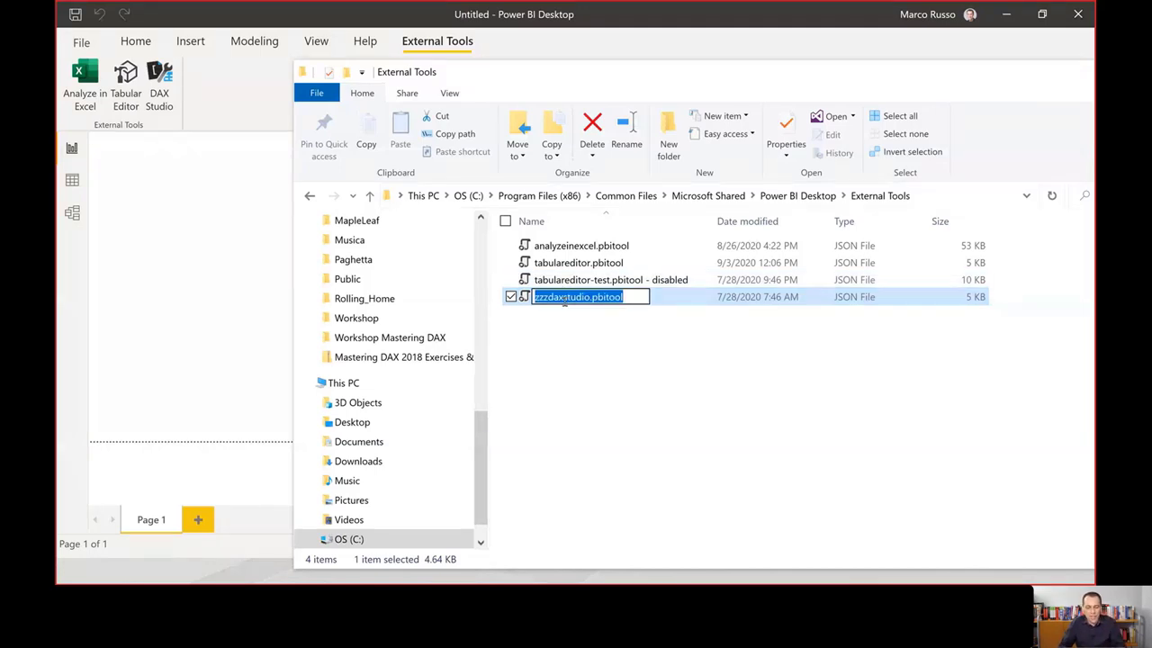
{"action": "left_click", "coordinate": [565, 301]}
{"action": "type", "text": "01"}
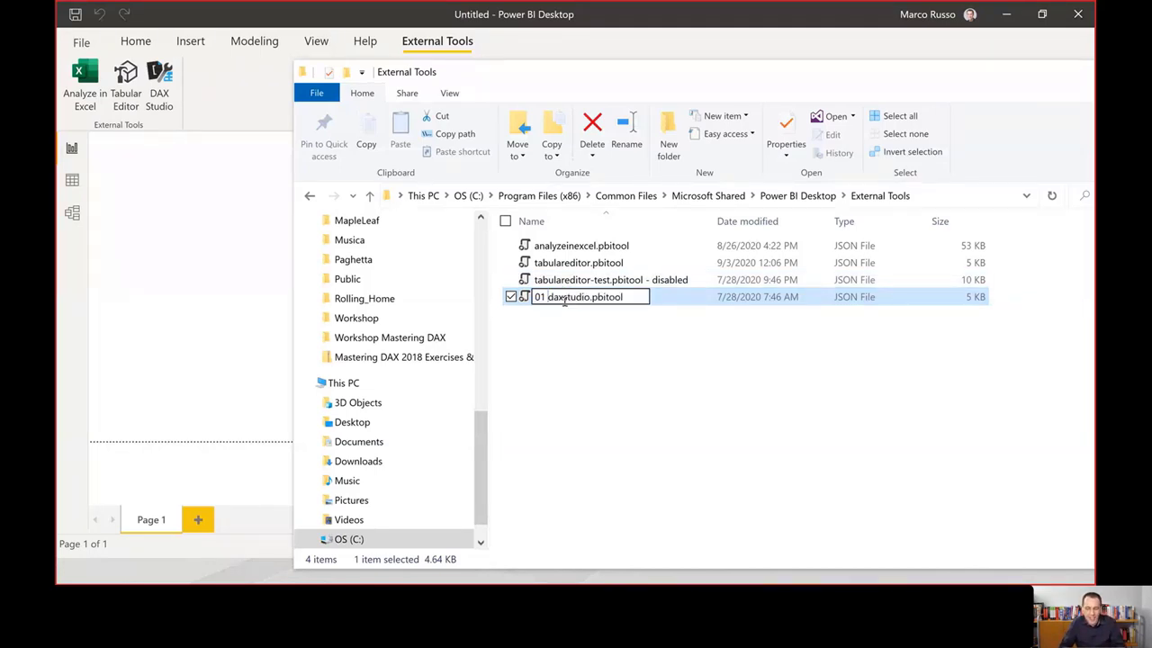
{"action": "key", "text": "Return"}
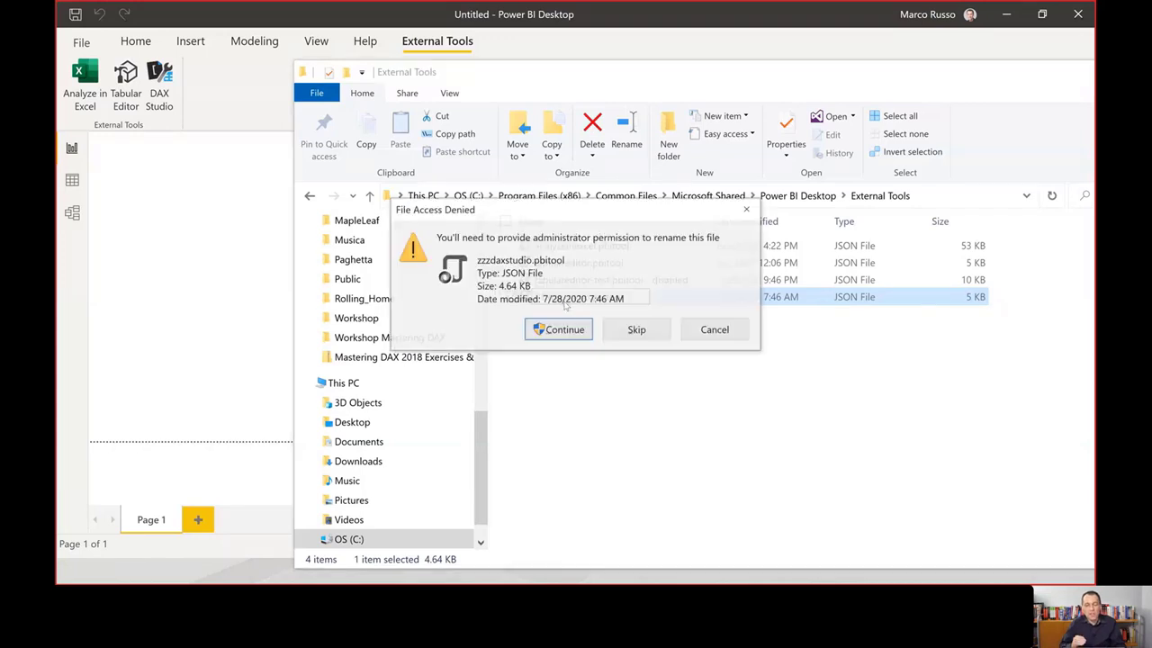
{"action": "left_click", "coordinate": [569, 331]}
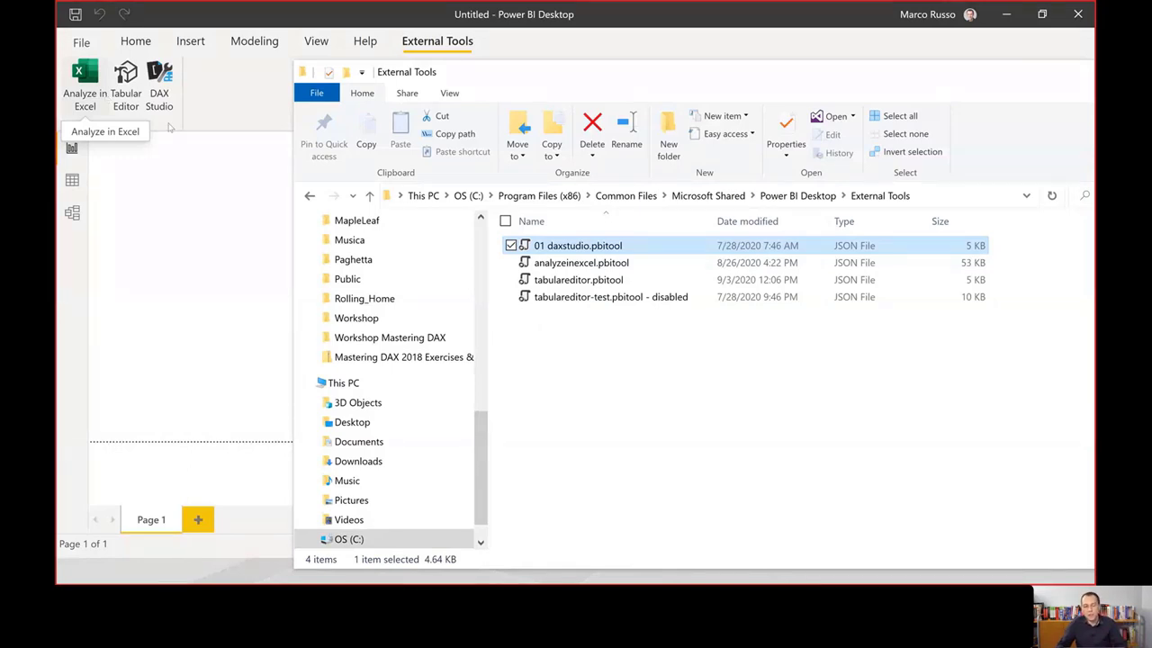
Remove the '01' prefix so the file is named daxstudio.pbitool, then return to Teams.
{"action": "left_click", "coordinate": [548, 253]}
{"action": "left_click_drag", "start_coordinate": [547, 252], "coordinate": [515, 247]}
{"action": "key", "text": "Delete"}
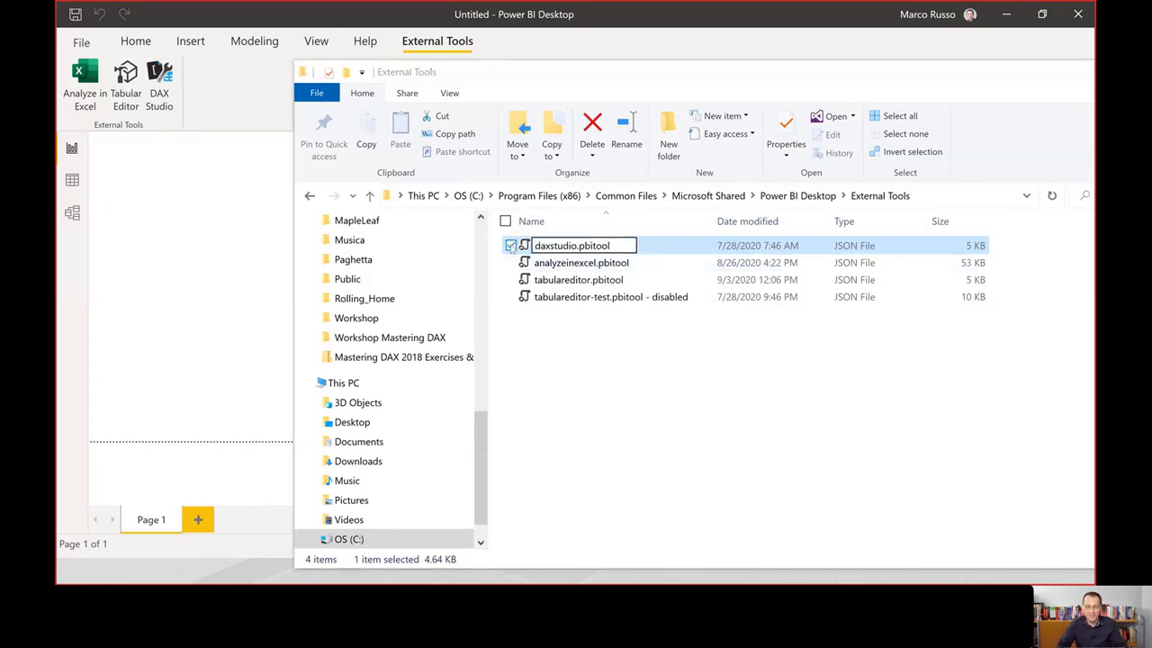
{"action": "key", "text": "Return"}
{"action": "left_click", "coordinate": [576, 333]}
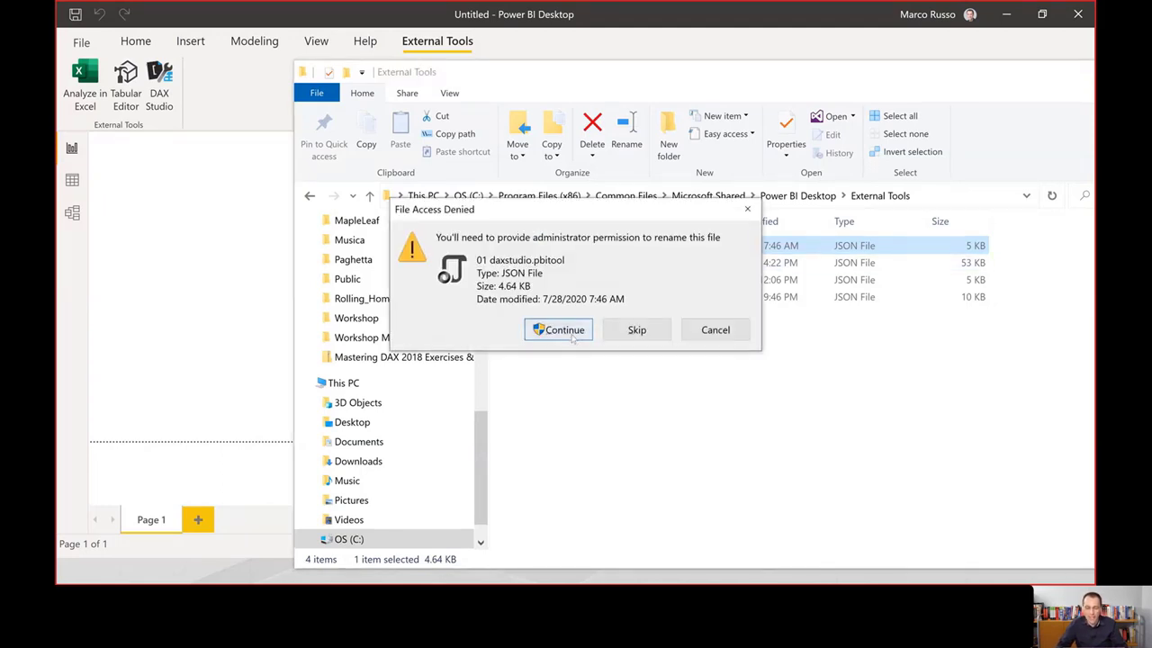
{"action": "key", "text": "alt+Tab"}
{"action": "key", "text": "alt+Tab"}
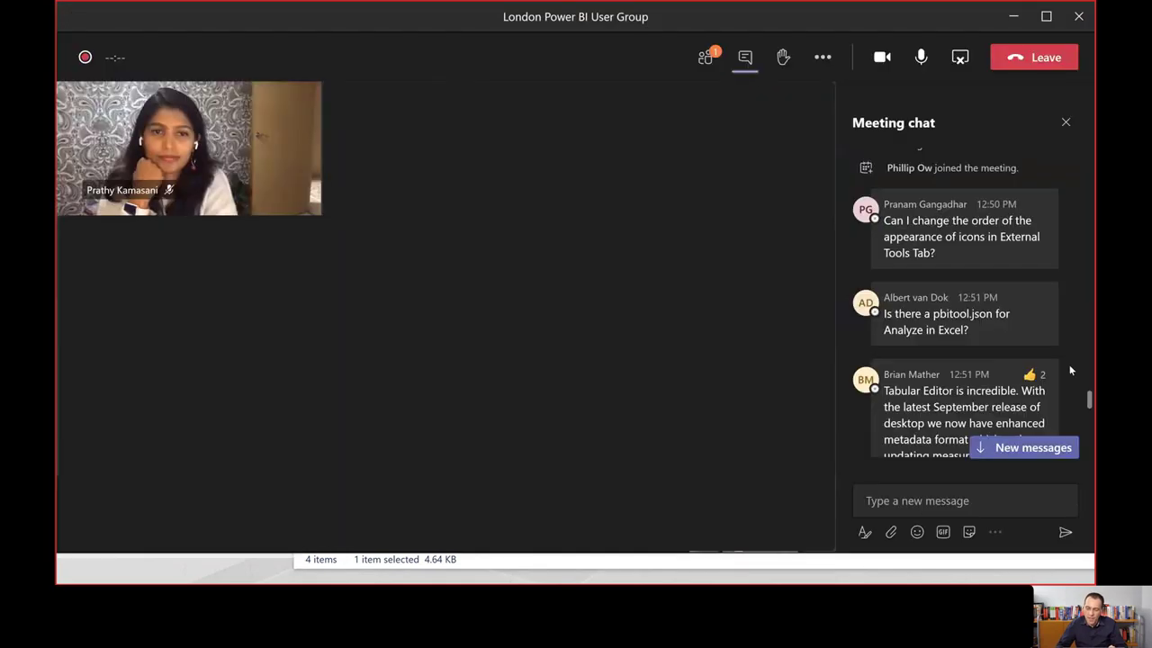
Read the Analyze in Excel chat question, check analyzeinexcel.pbitool in the folder, then bring up the DaxStudio issues page.
{"action": "scroll", "coordinate": [1062, 279], "scroll_direction": "down", "scroll_amount": 1}
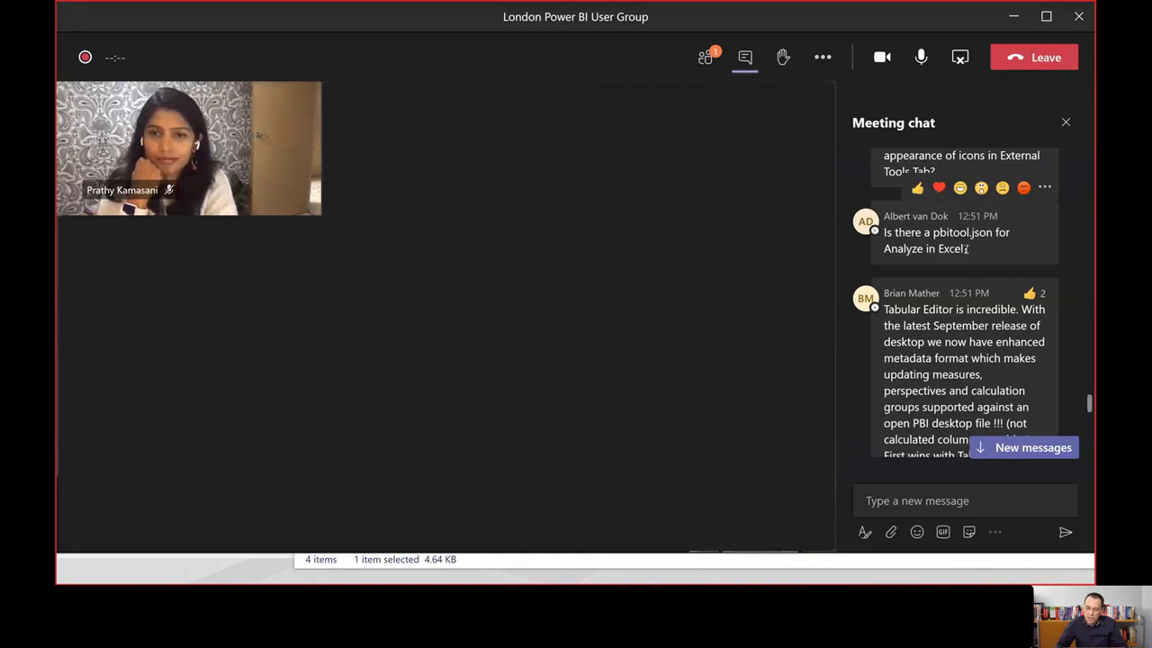
{"action": "key", "text": "alt+Tab"}
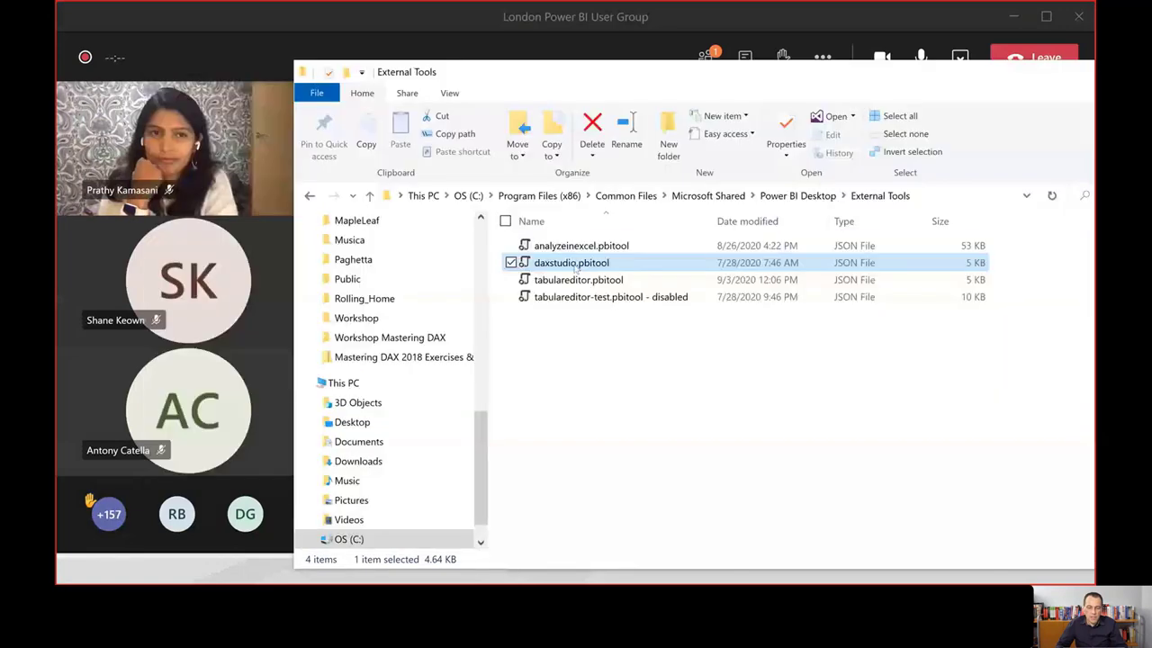
{"action": "left_click", "coordinate": [583, 247]}
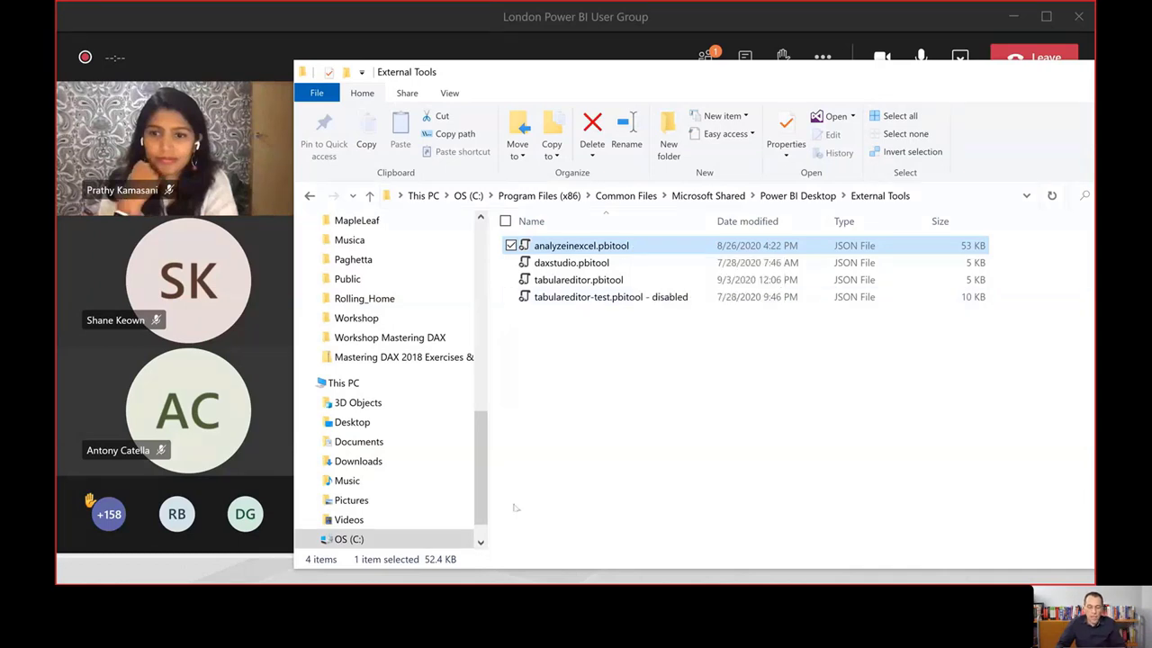
{"action": "key", "text": "alt+Tab"}
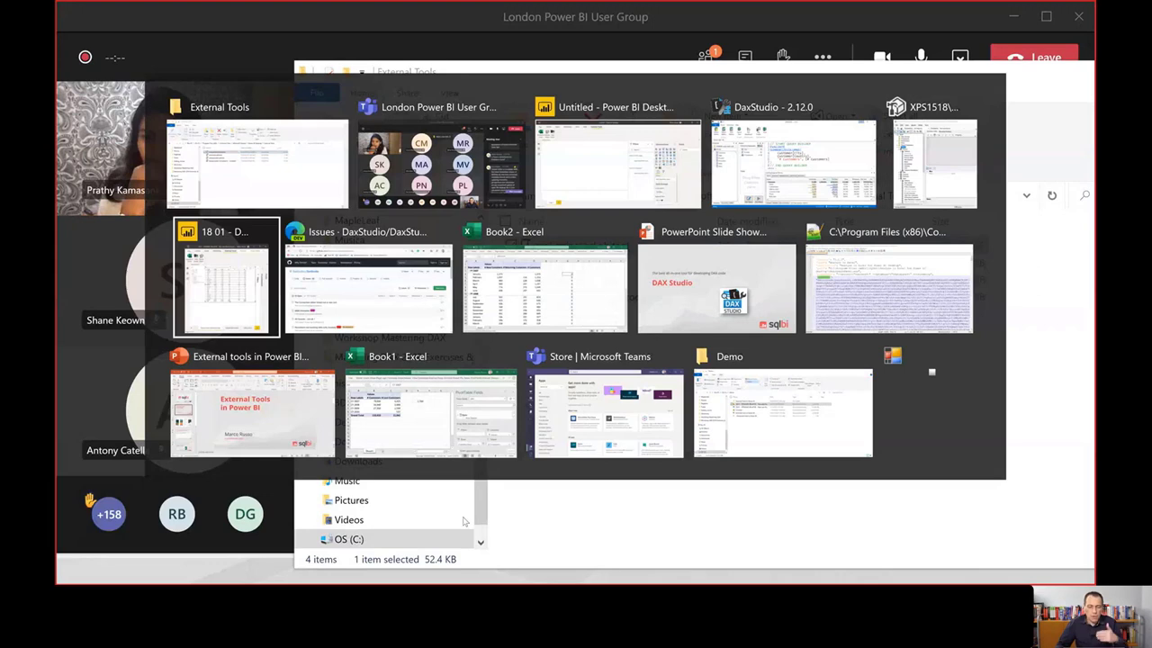
{"action": "key", "text": "alt+Tab"}
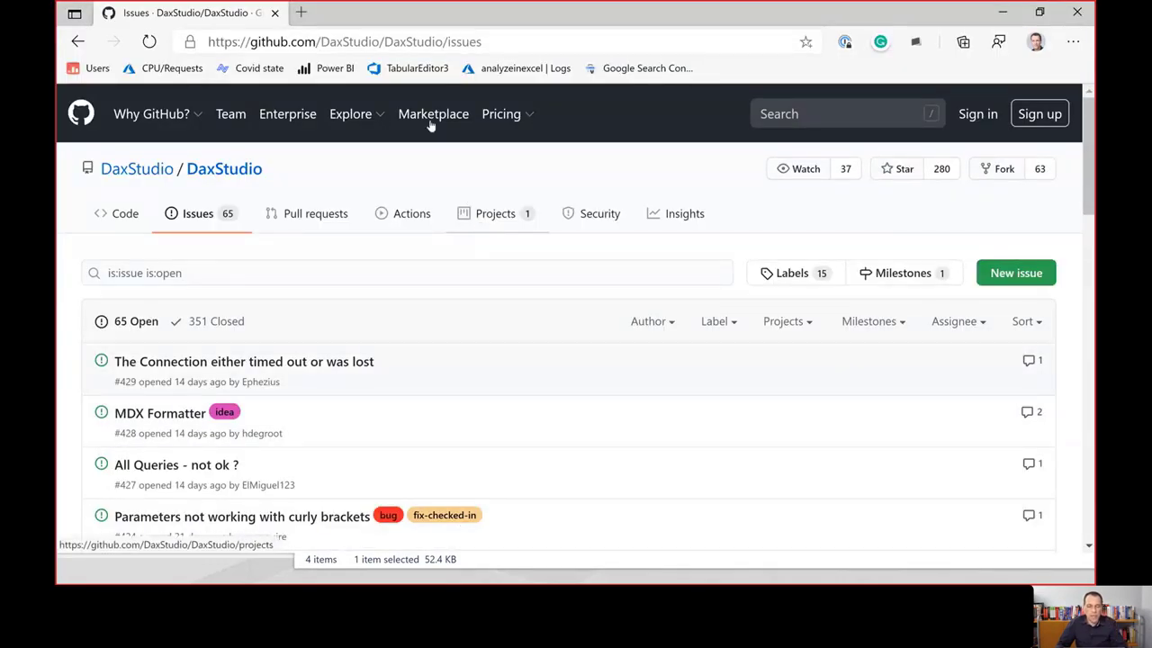
Go to sqlbi.com/tools and open the Analyze in Excel page down to its v1.1.2 download.
{"action": "left_click", "coordinate": [409, 45]}
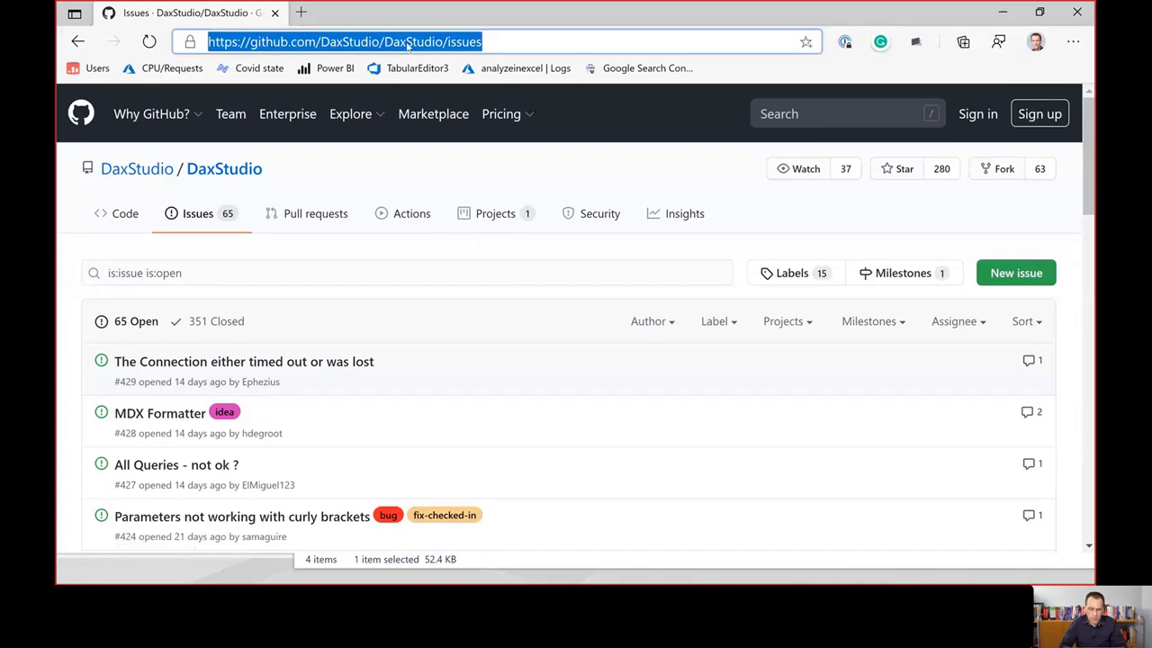
{"action": "type", "text": "sqlbi.com"}
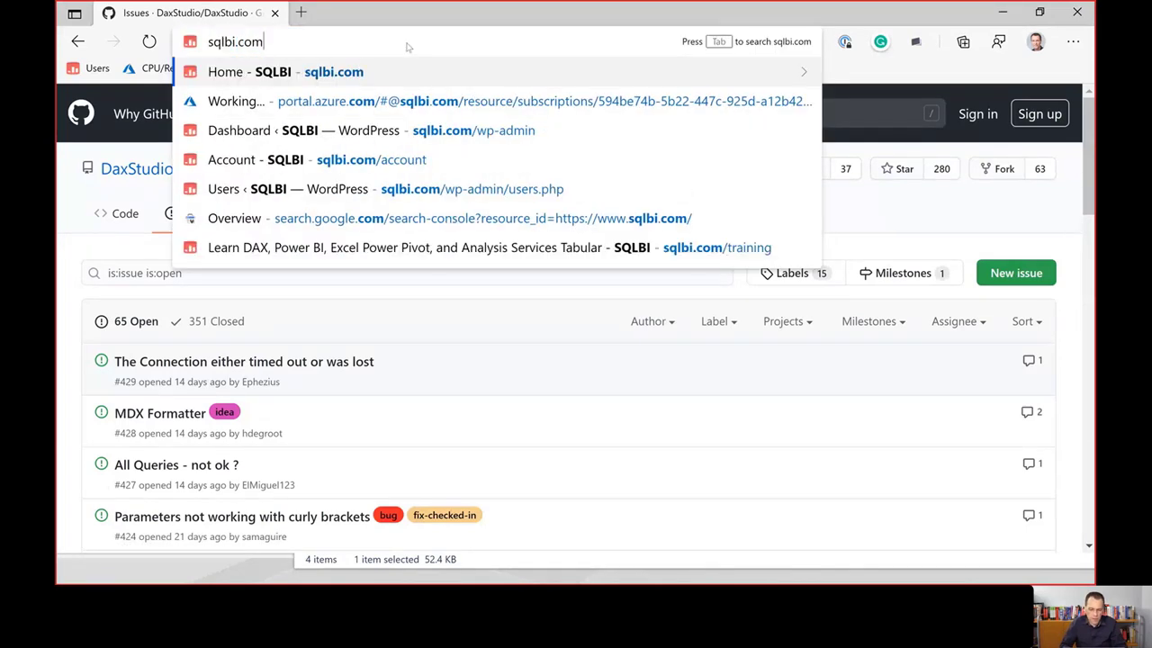
{"action": "type", "text": "/tools"}
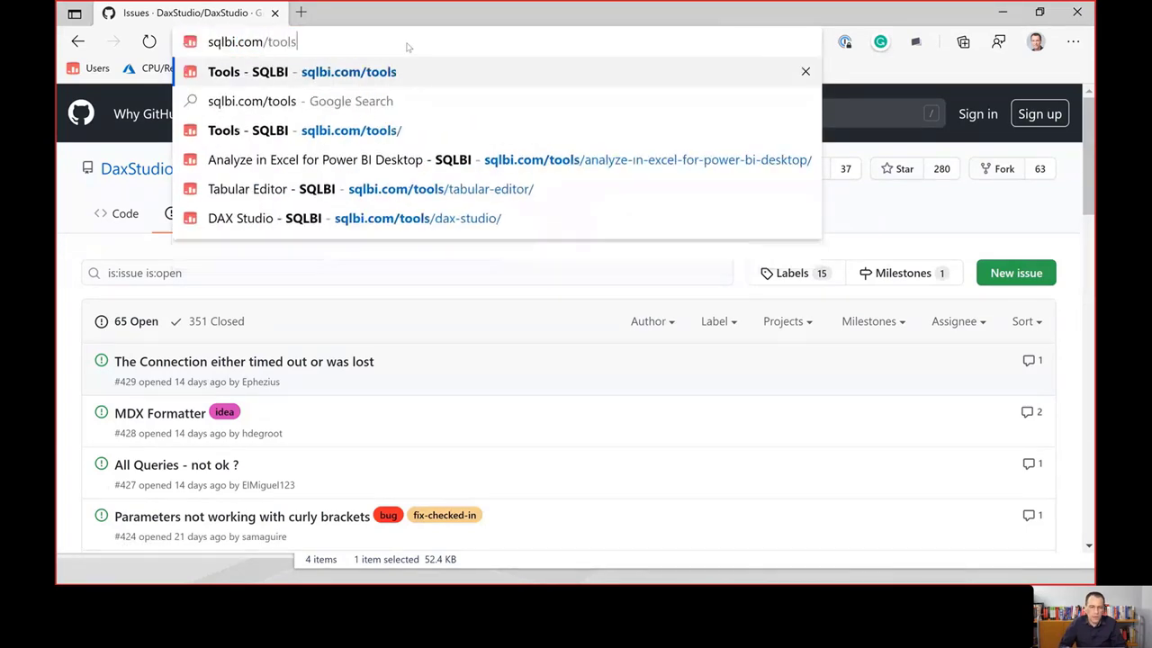
{"action": "key", "text": "Return"}
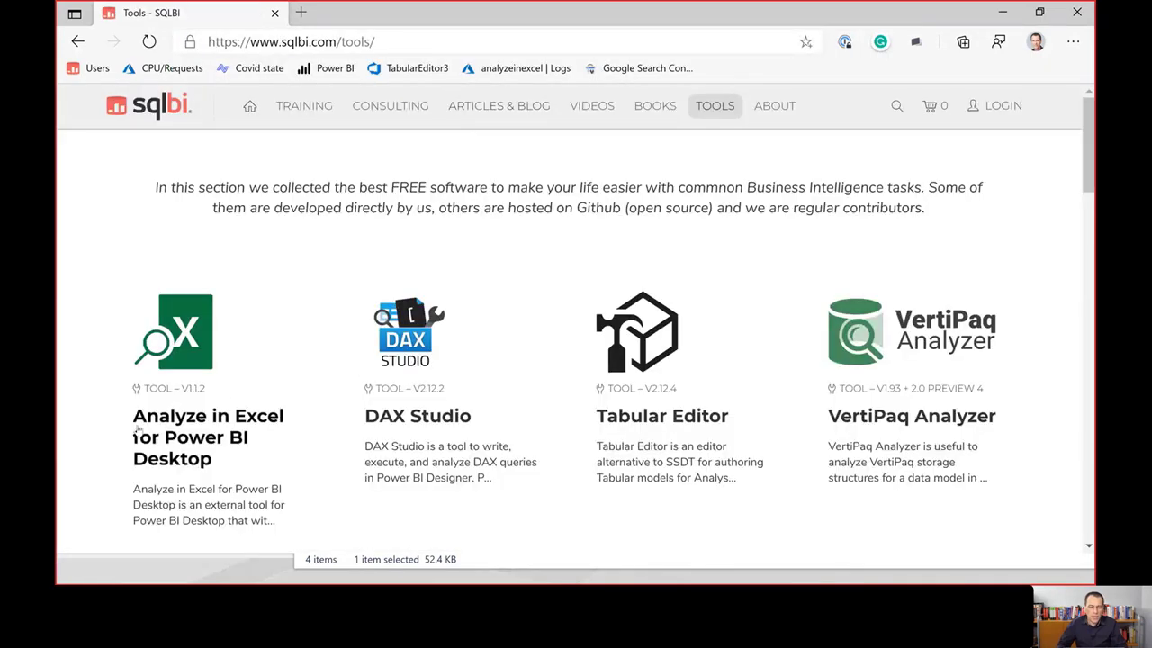
{"action": "left_click", "coordinate": [171, 429]}
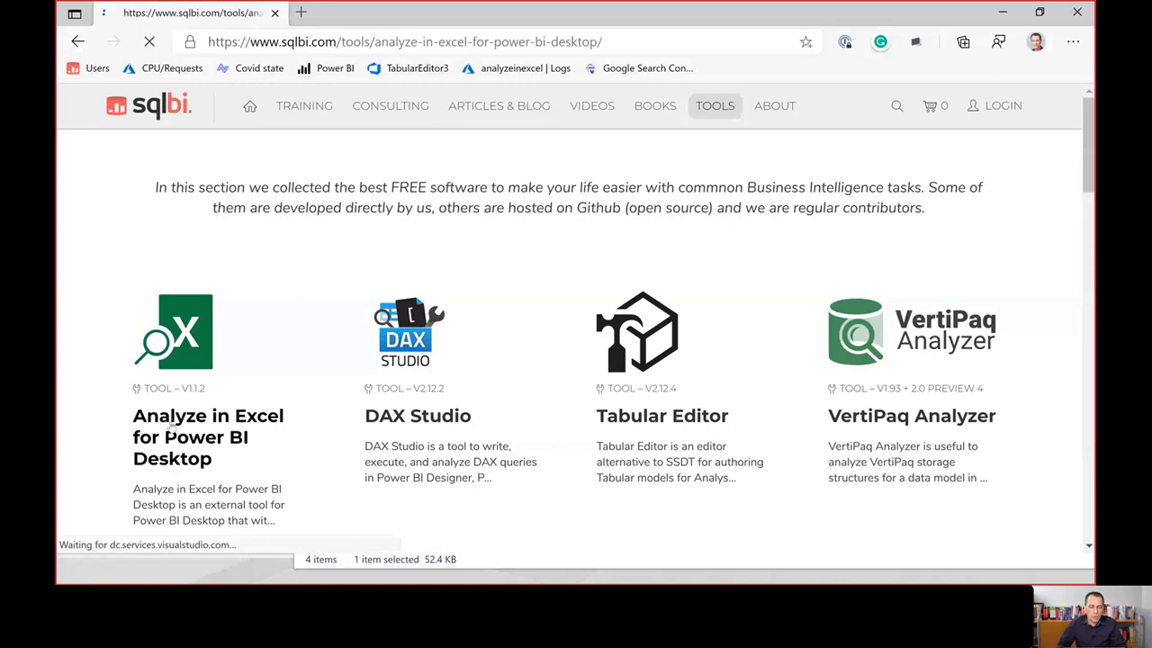
{"action": "scroll", "coordinate": [1007, 435], "scroll_direction": "down", "scroll_amount": 2}
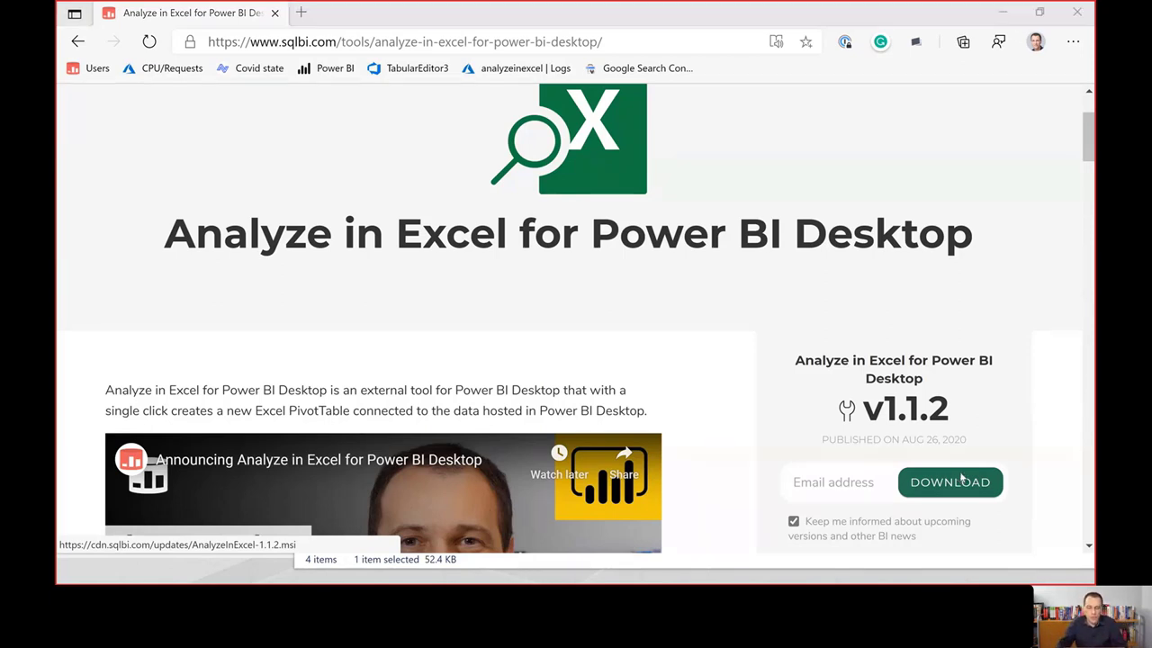
{"action": "key", "text": "alt+Tab"}
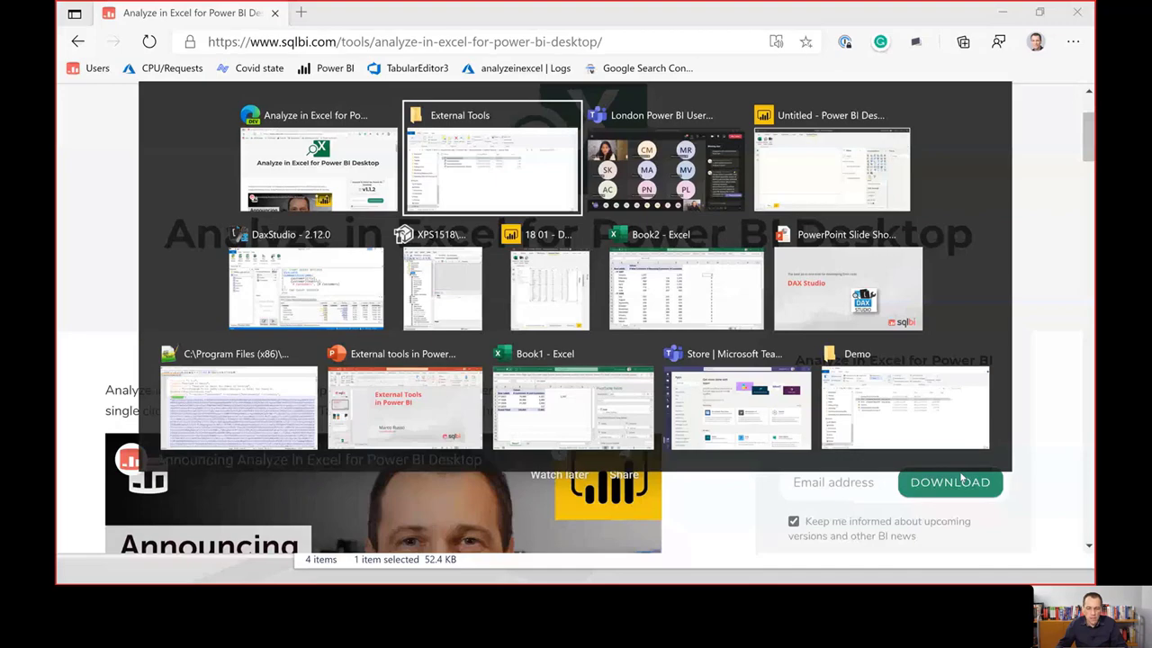
Scroll through the newer Teams chat questions, then switch back to the Analyze in Excel page.
{"action": "key", "text": "alt+Tab"}
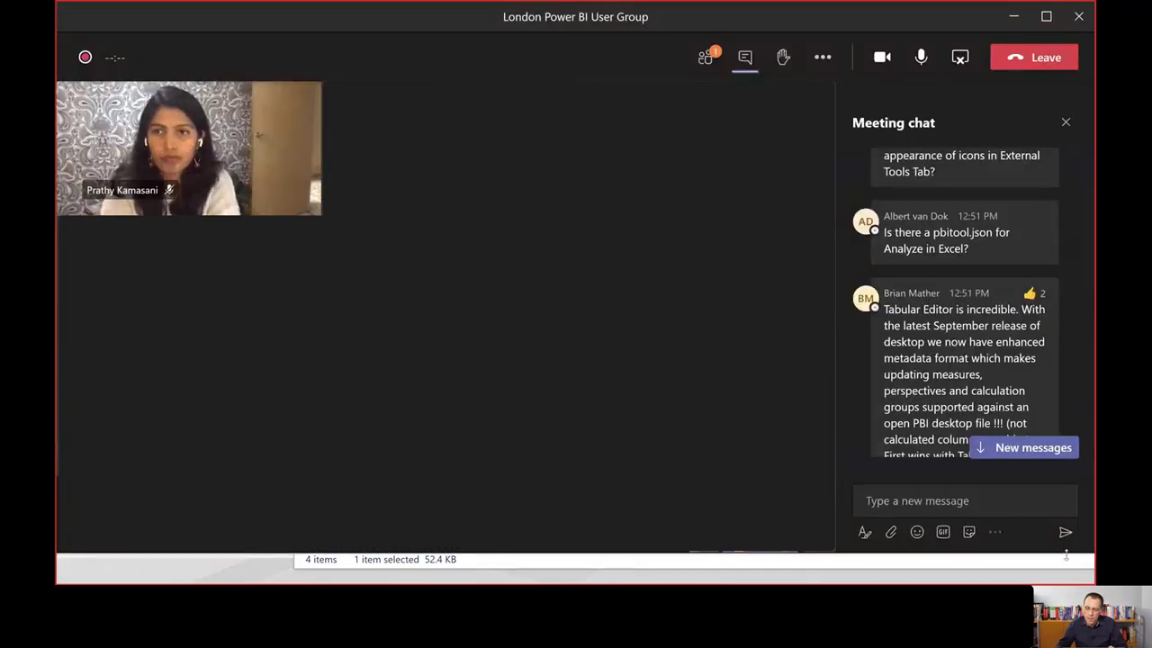
{"action": "scroll", "coordinate": [1021, 391], "scroll_direction": "down", "scroll_amount": 2}
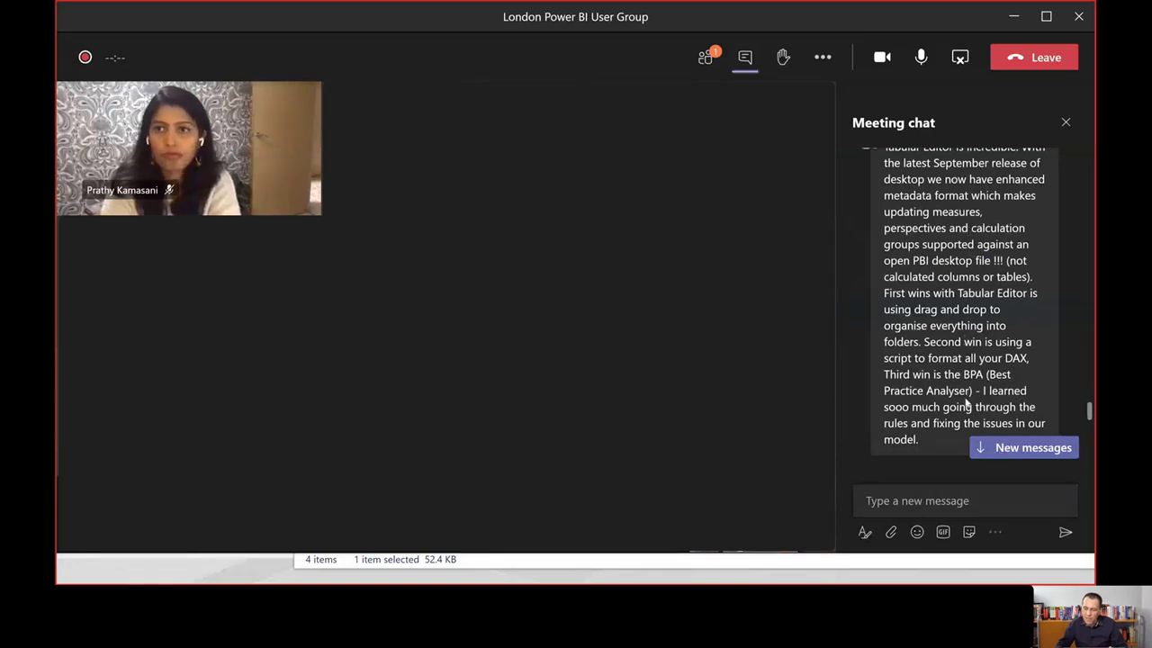
{"action": "scroll", "coordinate": [924, 258], "scroll_direction": "down", "scroll_amount": 2}
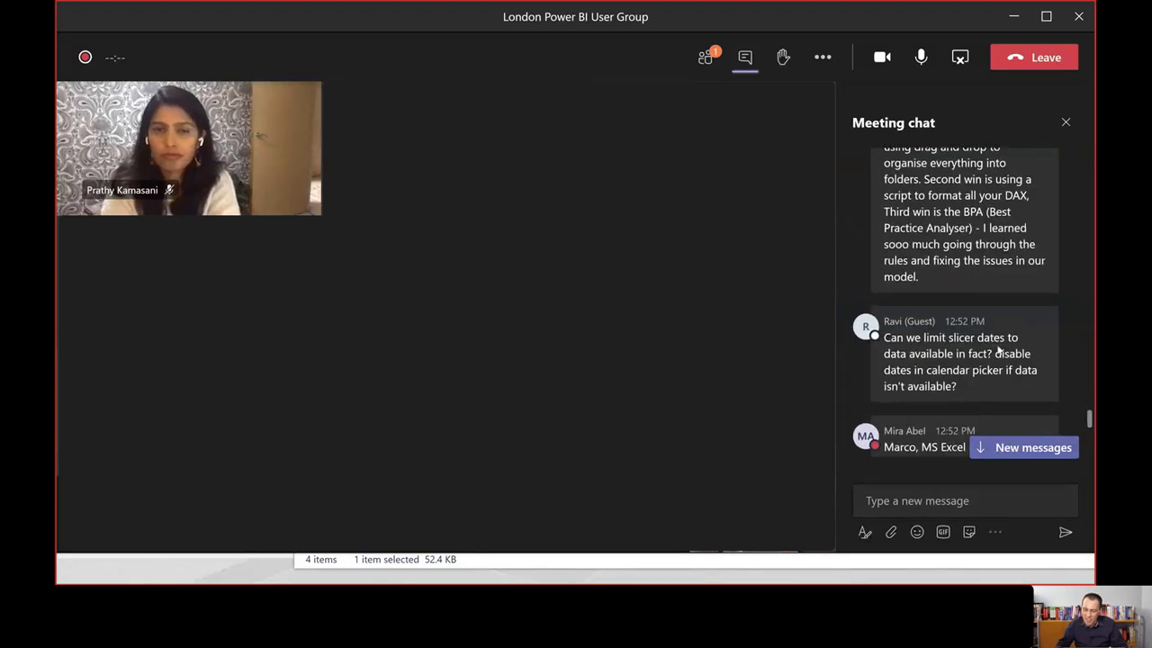
{"action": "scroll", "coordinate": [999, 351], "scroll_direction": "down", "scroll_amount": 1}
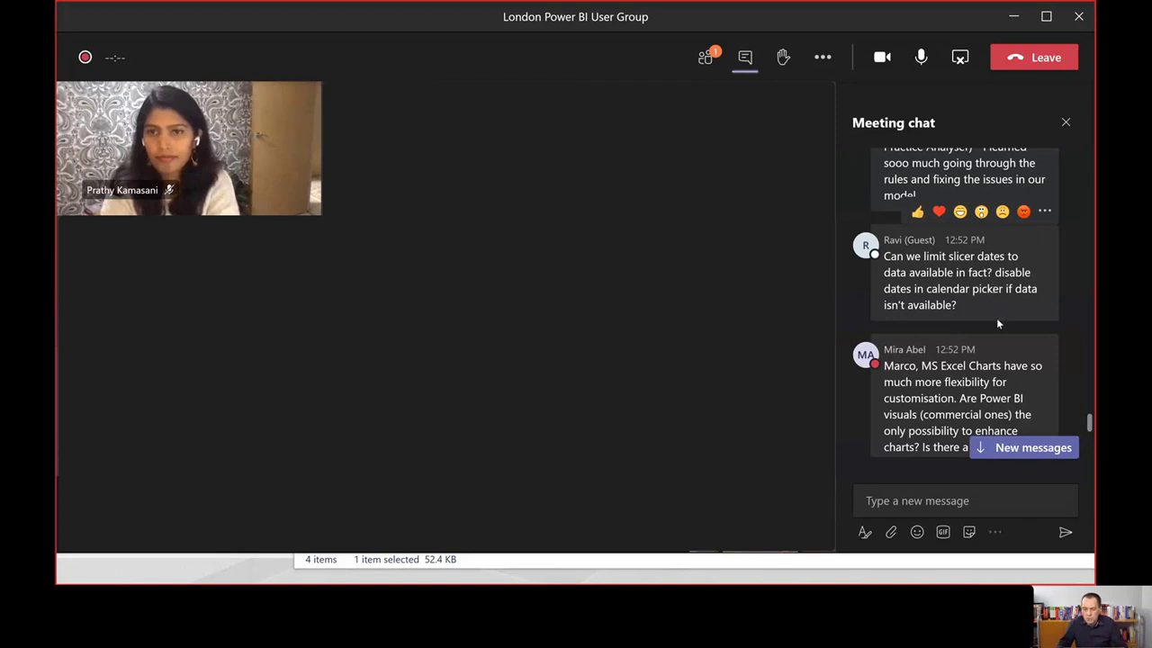
{"action": "scroll", "coordinate": [996, 320], "scroll_direction": "down", "scroll_amount": 3}
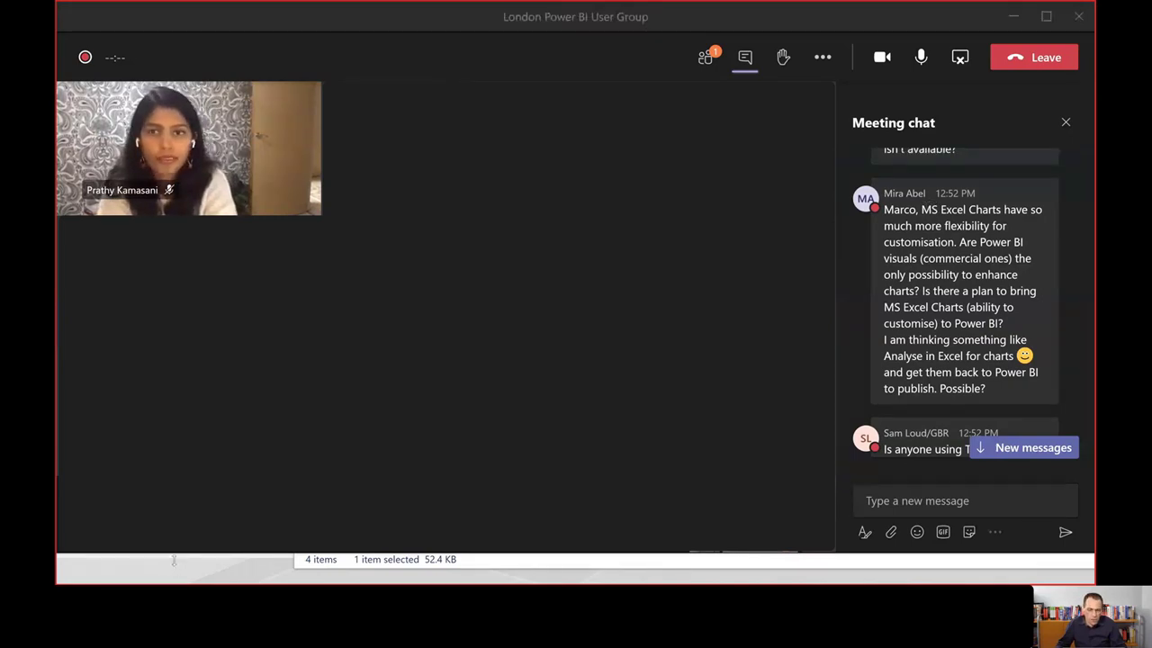
{"action": "key", "text": "alt+Tab"}
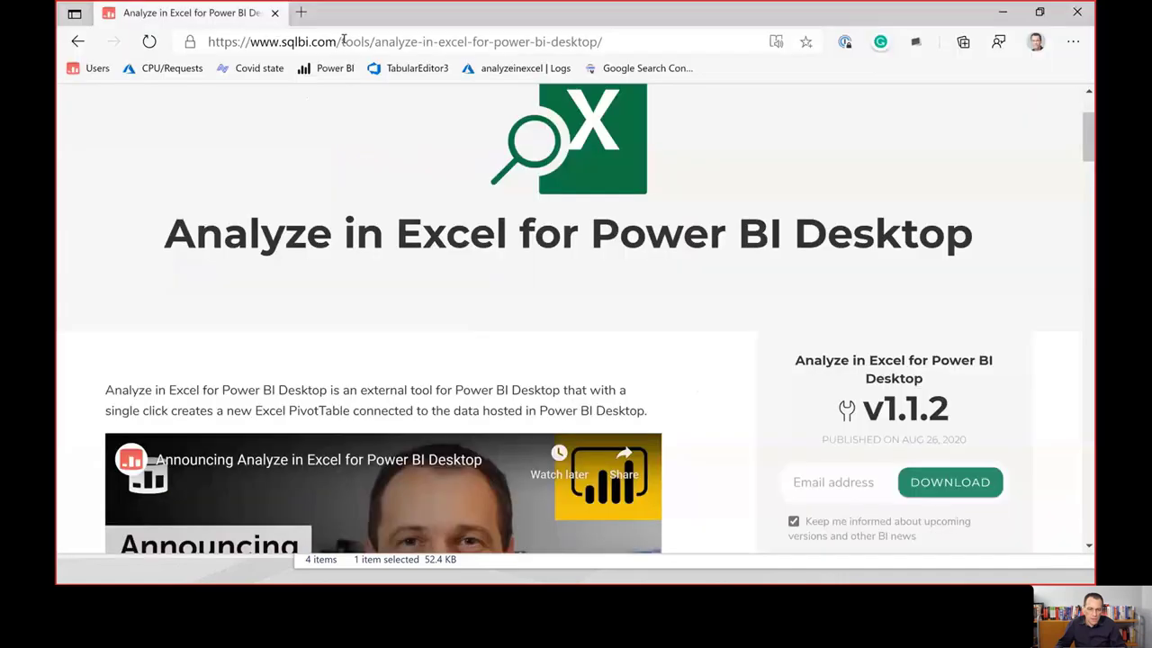
Search the web for 'sqlbi filter slicer measure'.
{"action": "left_click", "coordinate": [346, 36]}
{"action": "type", "text": "sqlbi "}
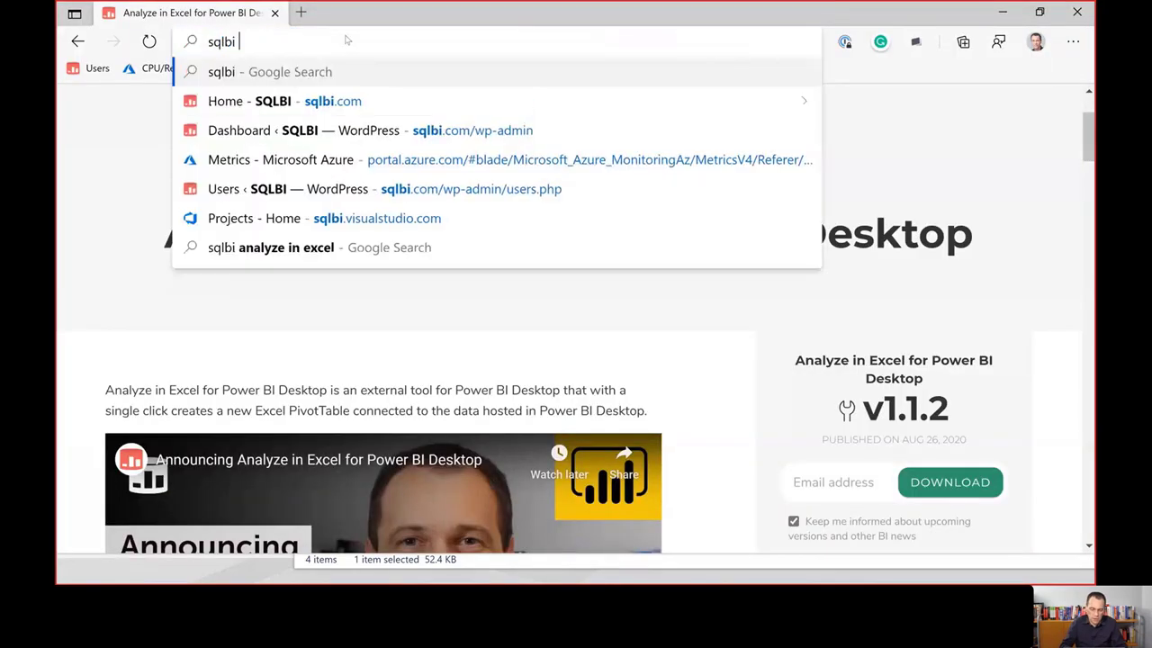
{"action": "type", "text": "filter slicer n"}
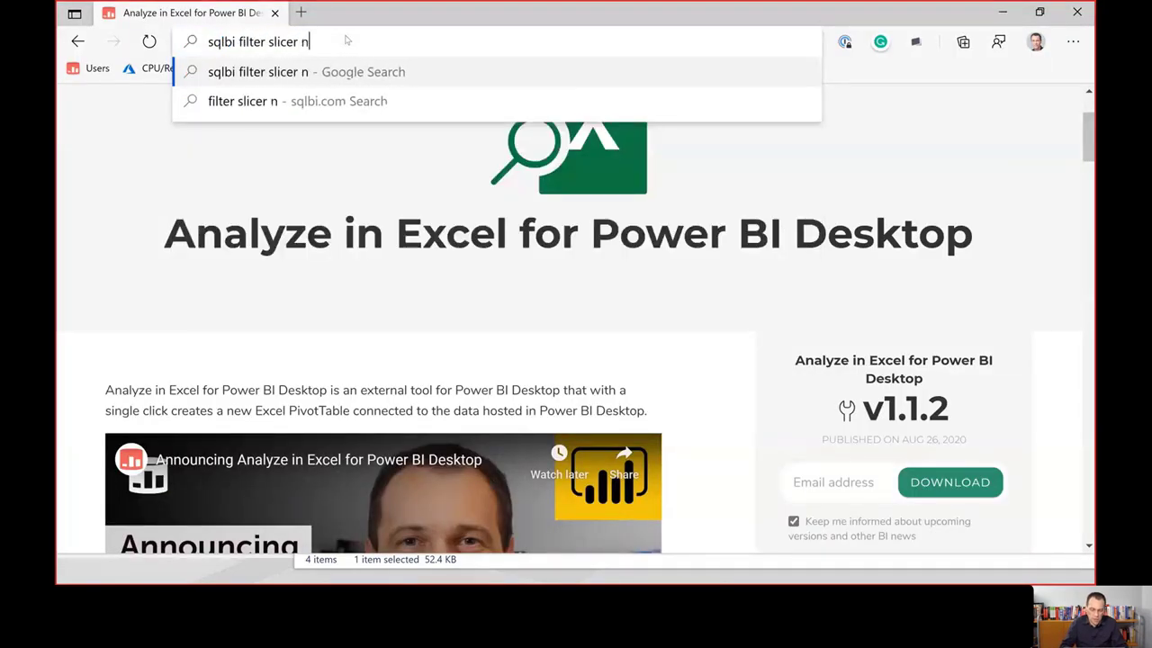
{"action": "key", "text": "BackSpace"}
{"action": "type", "text": "meas"}
{"action": "key", "text": "BackSpace"}
{"action": "type", "text": "sure"}
{"action": "key", "text": "Return"}
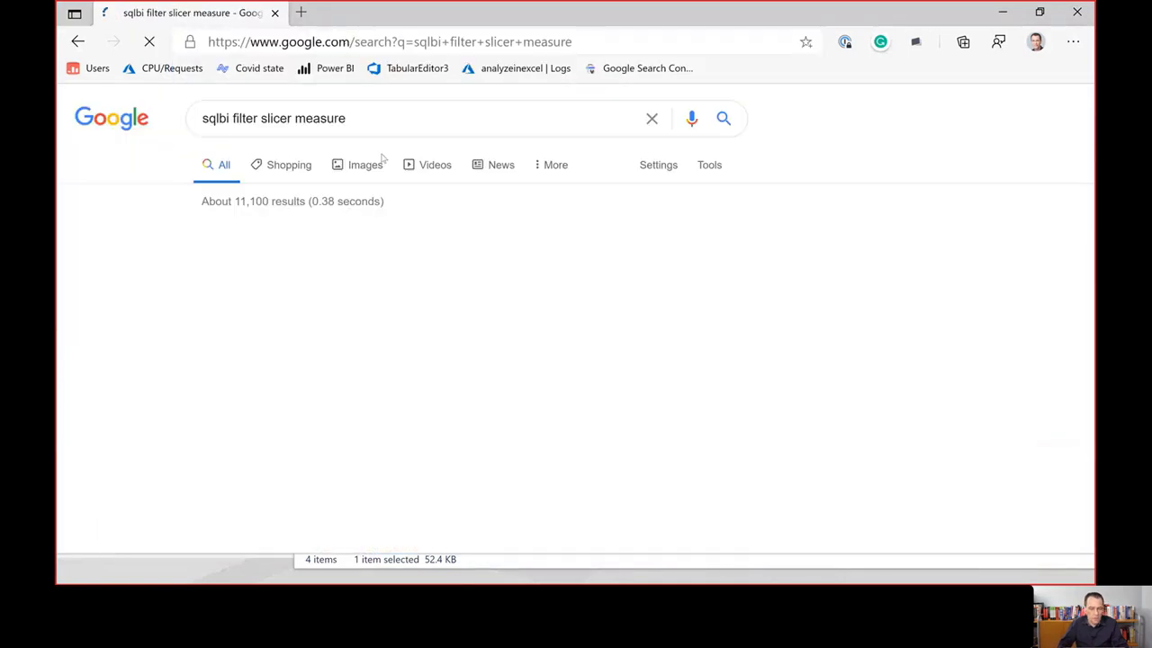
Open SQLBI's Facebook post on bidirectional filters and follow its link to the Syncing slicers article.
{"action": "scroll", "coordinate": [413, 362], "scroll_direction": "down", "scroll_amount": 1}
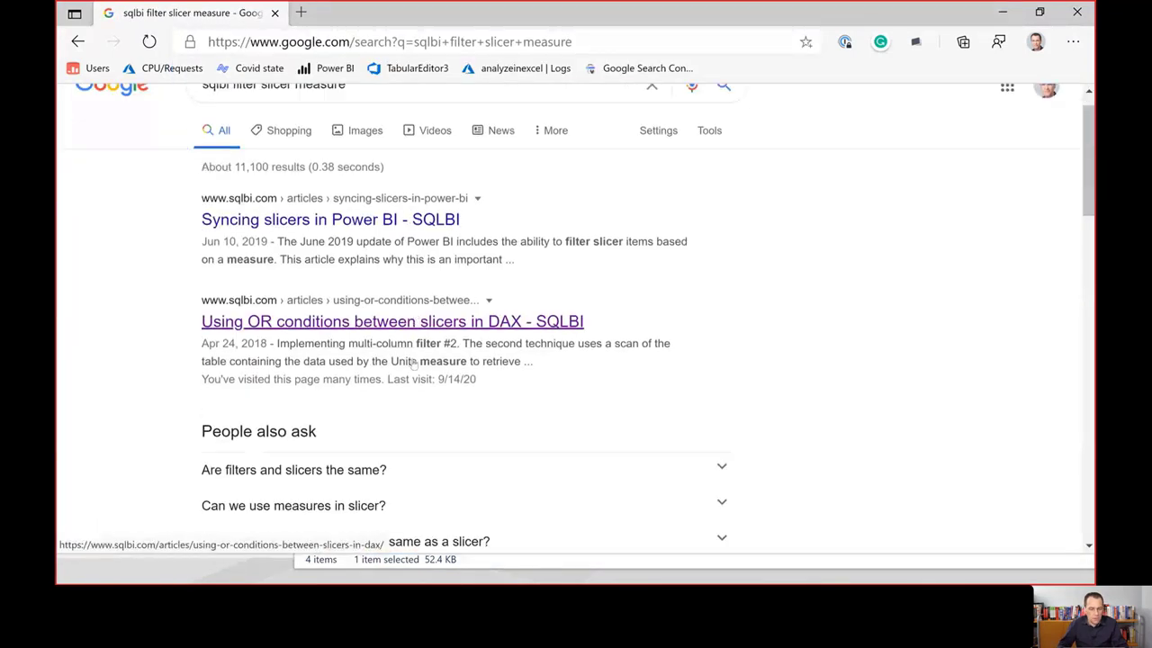
{"action": "scroll", "coordinate": [414, 364], "scroll_direction": "down", "scroll_amount": 5}
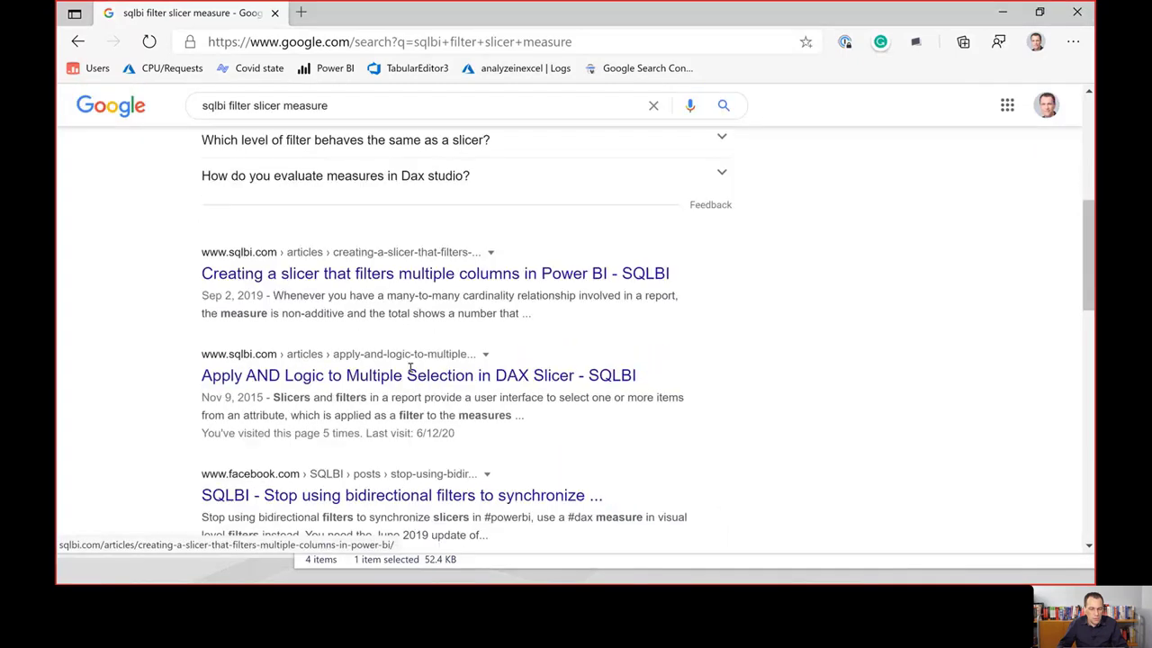
{"action": "scroll", "coordinate": [410, 371], "scroll_direction": "down", "scroll_amount": 1}
{"action": "left_click", "coordinate": [410, 371]}
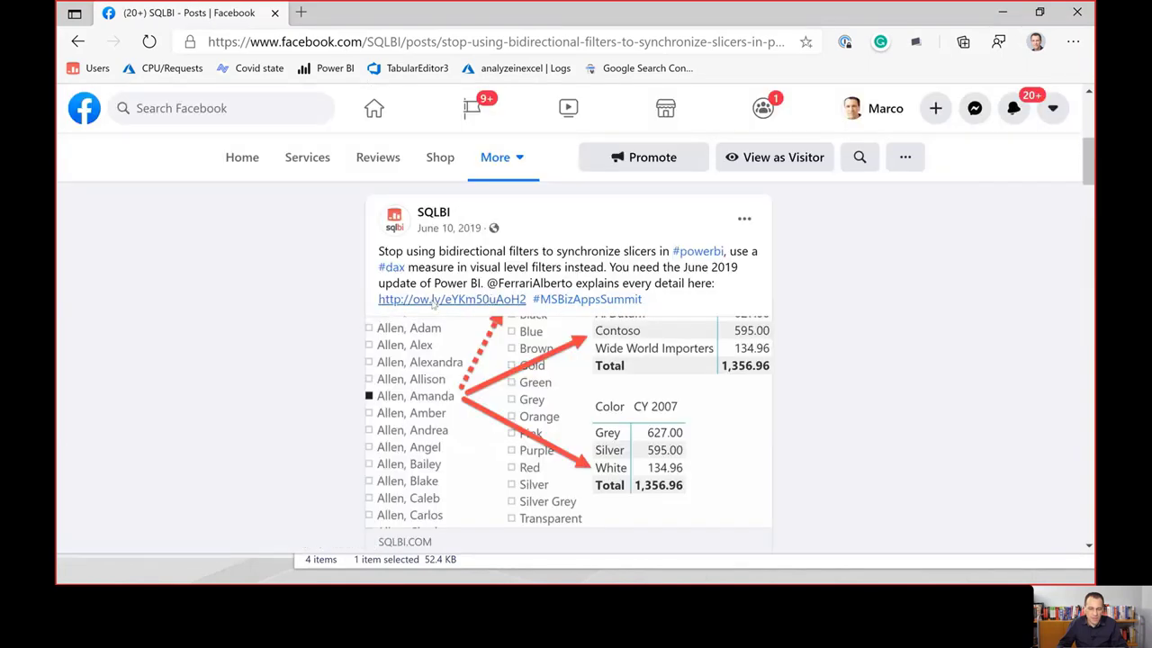
{"action": "left_click", "coordinate": [434, 301]}
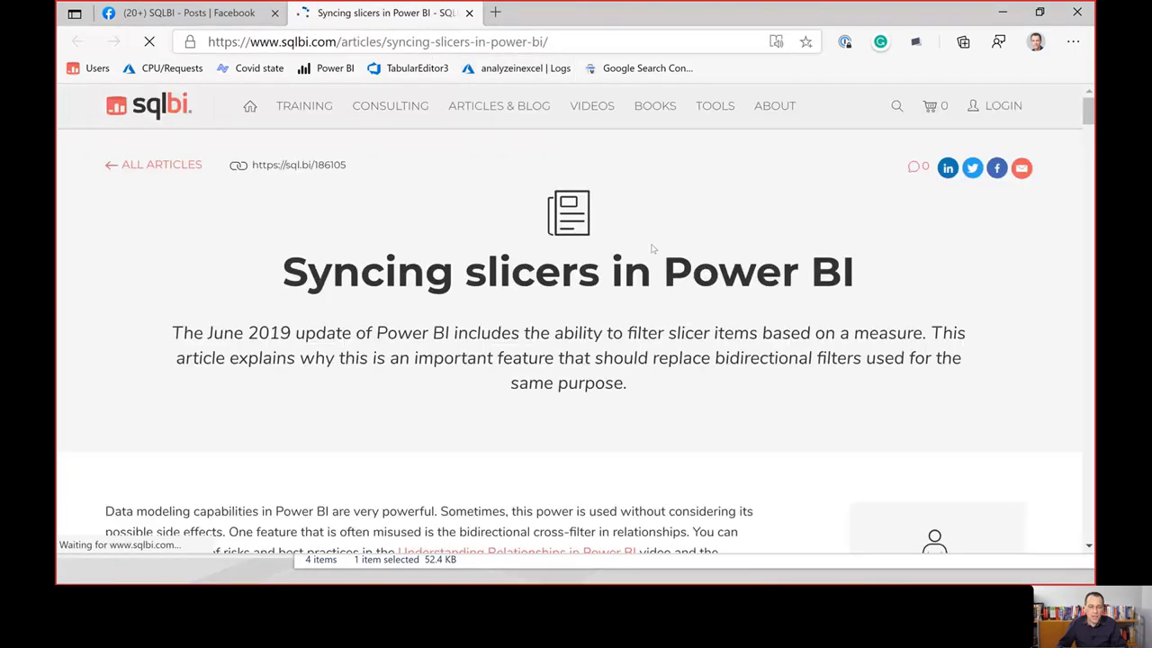
Scroll the Syncing slicers article to the Color slicer filtered by 'Sales Amount is not blank'.
{"action": "scroll", "coordinate": [682, 307], "scroll_direction": "down", "scroll_amount": 3}
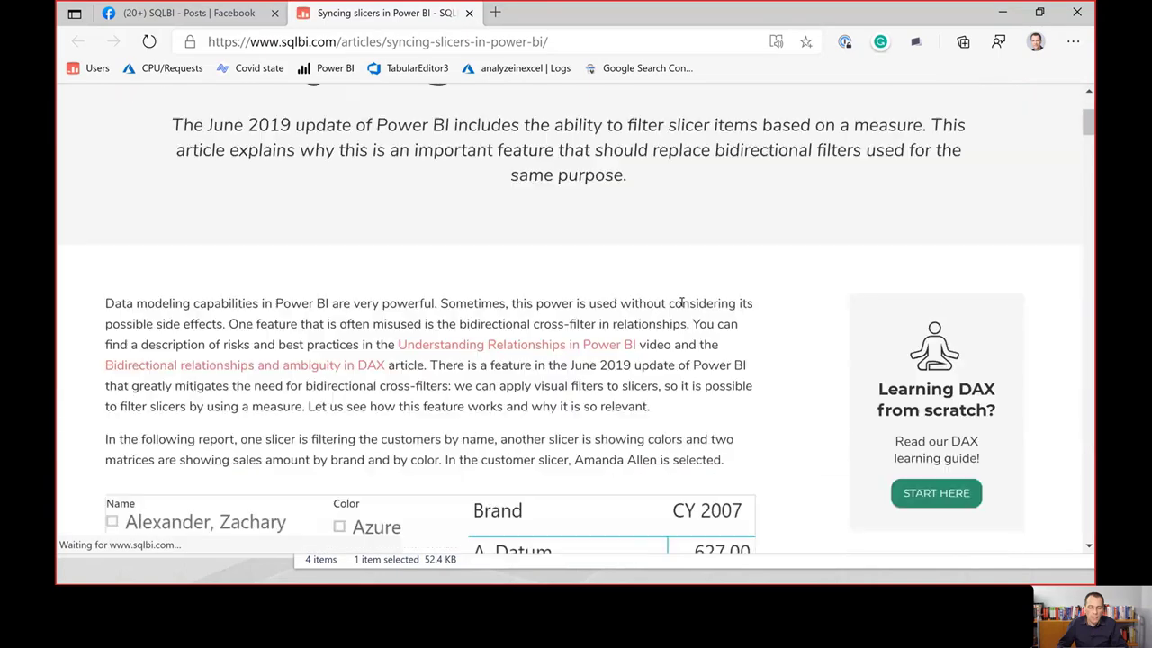
{"action": "scroll", "coordinate": [682, 304], "scroll_direction": "down", "scroll_amount": 8}
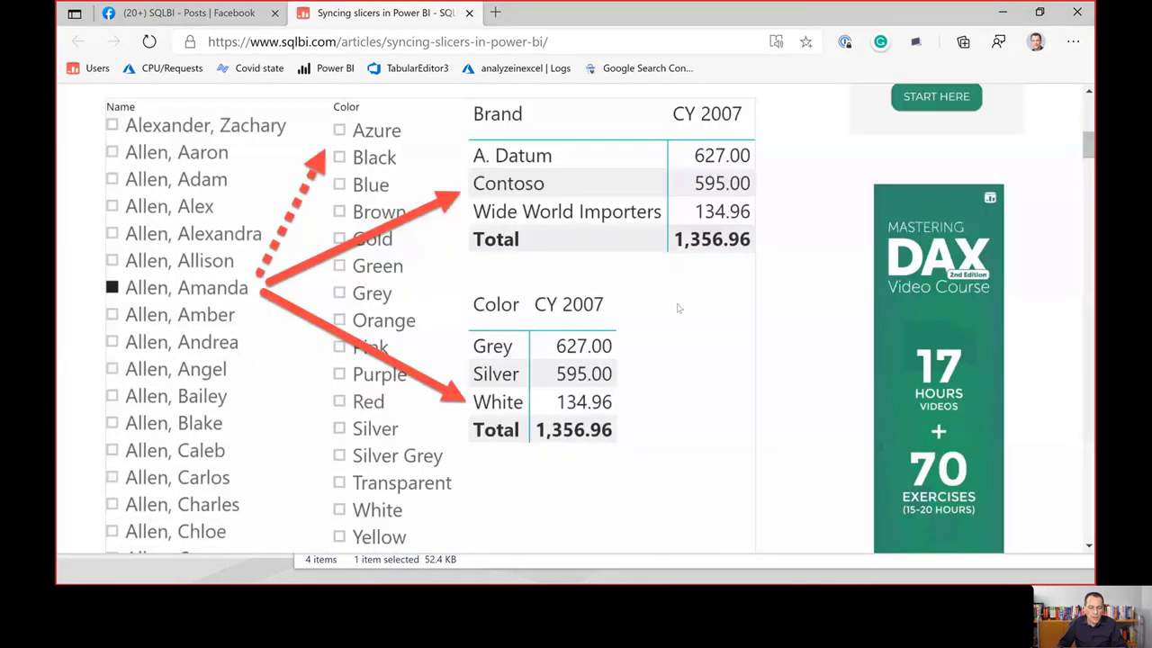
{"action": "scroll", "coordinate": [664, 310], "scroll_direction": "down", "scroll_amount": 7}
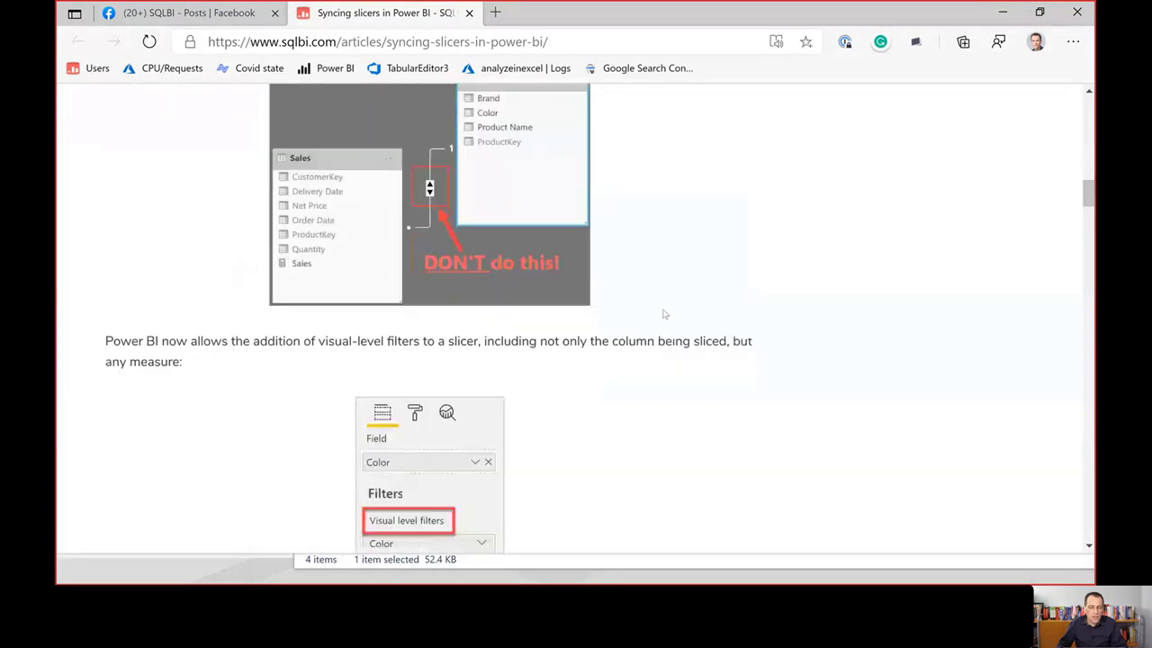
{"action": "scroll", "coordinate": [408, 314], "scroll_direction": "up", "scroll_amount": 2}
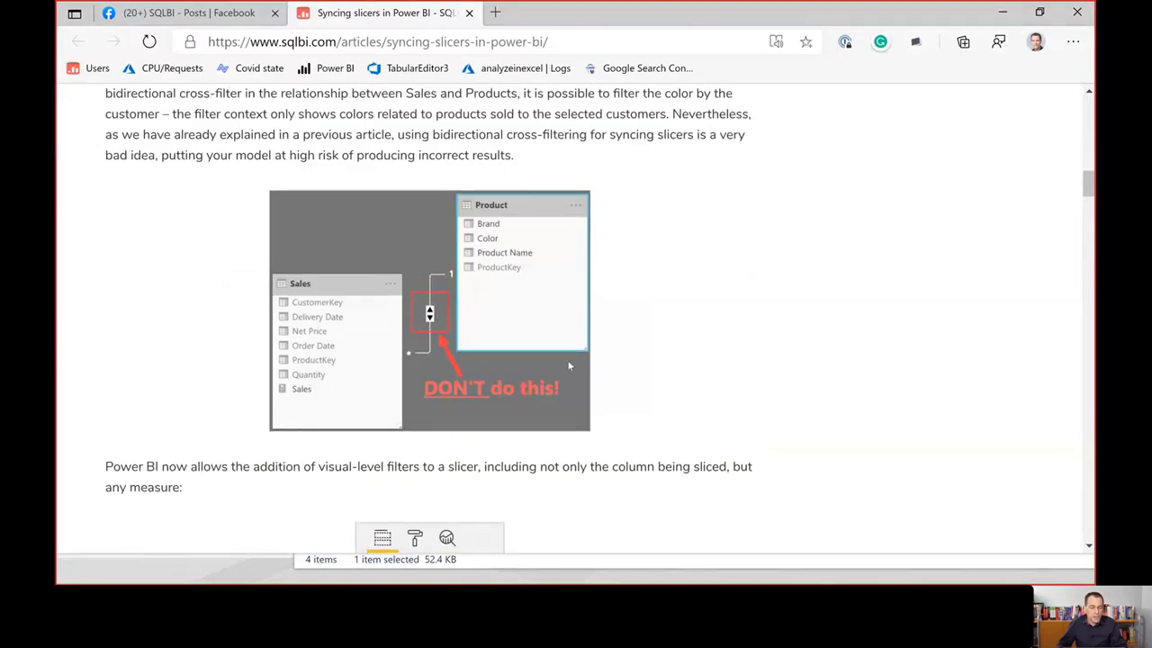
{"action": "scroll", "coordinate": [697, 343], "scroll_direction": "down", "scroll_amount": 3}
{"action": "scroll", "coordinate": [694, 340], "scroll_direction": "down", "scroll_amount": 2}
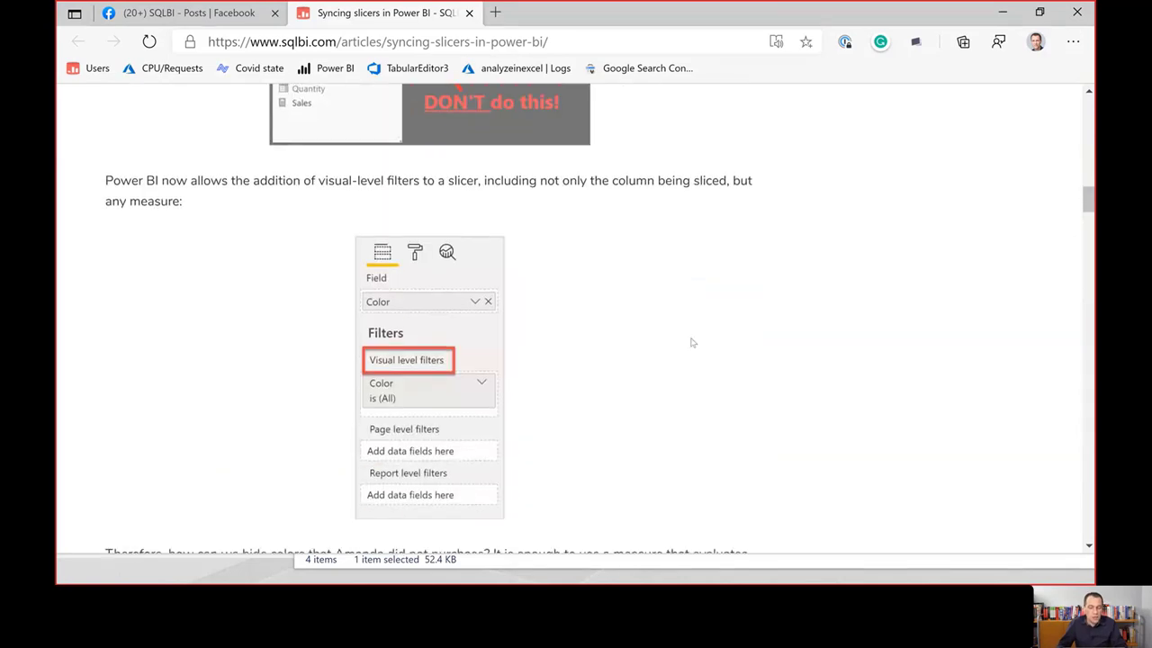
{"action": "scroll", "coordinate": [692, 342], "scroll_direction": "down", "scroll_amount": 6}
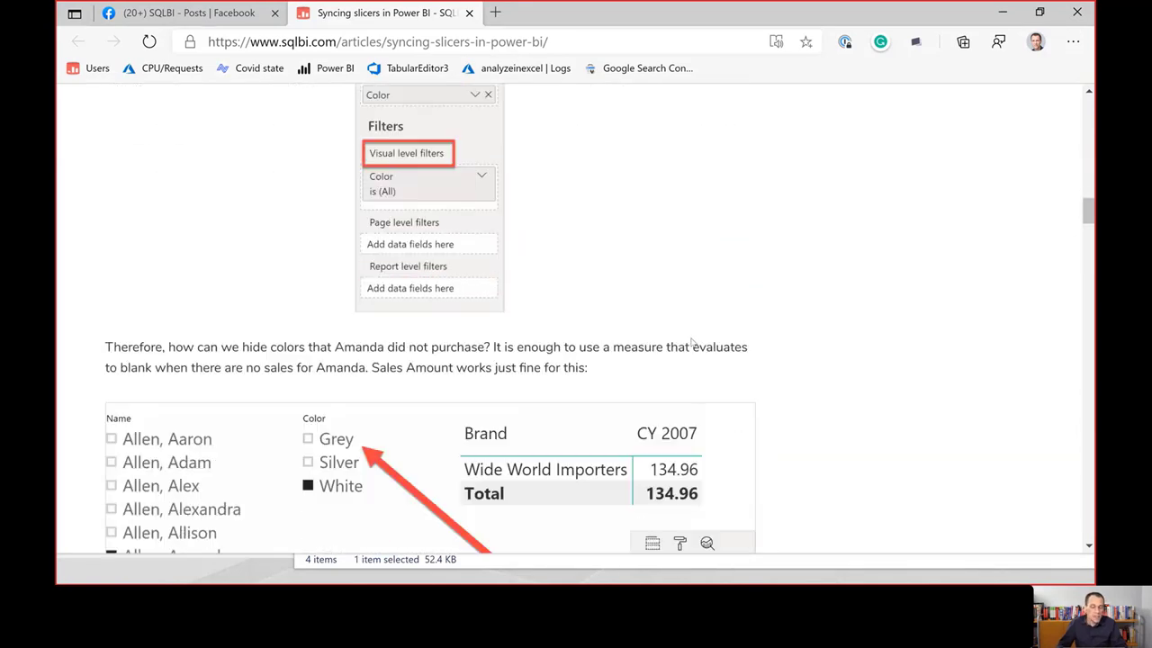
{"action": "scroll", "coordinate": [692, 342], "scroll_direction": "up", "scroll_amount": 2}
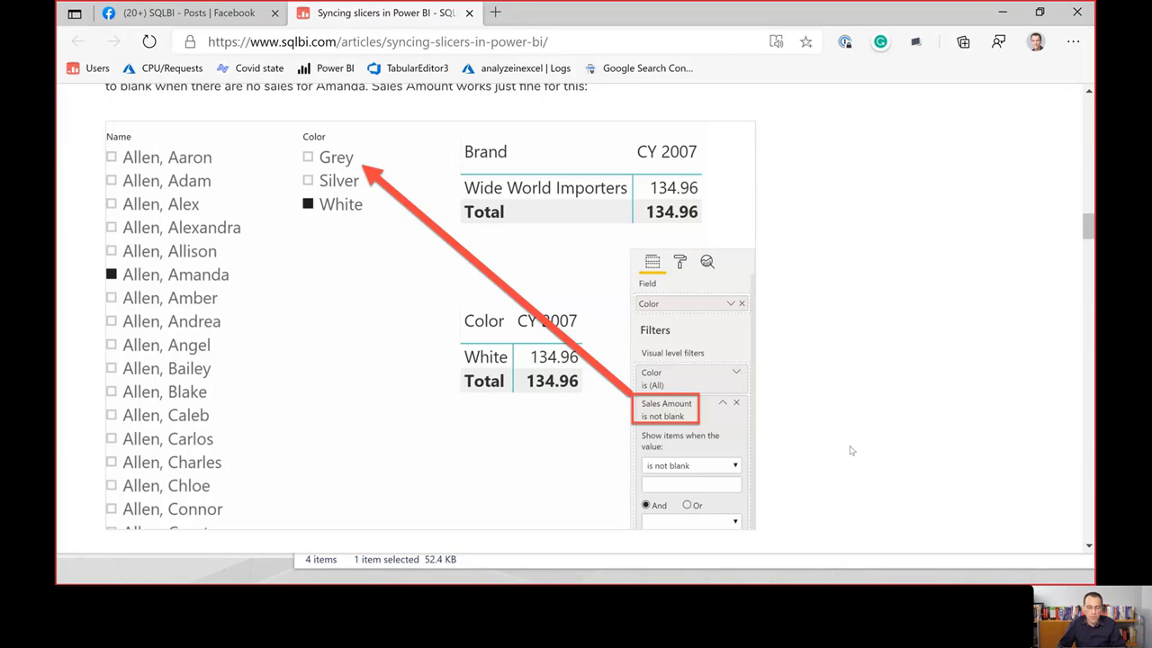
Switch back to the London Power BI User Group Teams meeting.
{"action": "key", "text": "alt+Tab"}
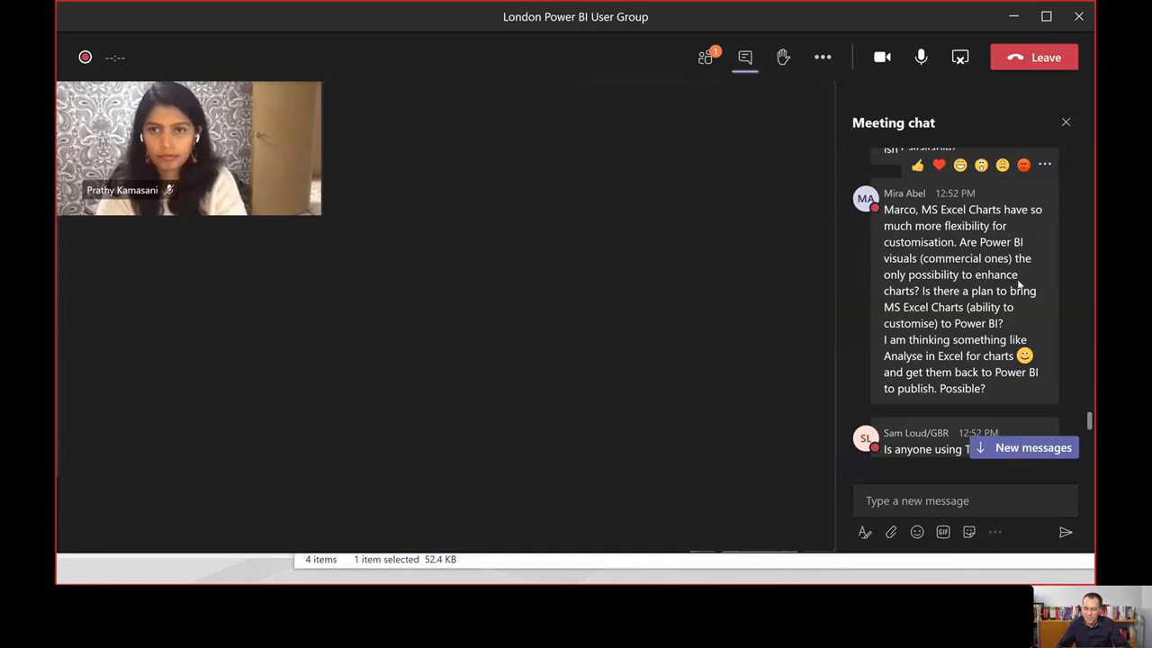
Scroll down the meeting chat for new questions, then scroll the Syncing slicers article back up.
{"action": "scroll", "coordinate": [1019, 284], "scroll_direction": "down", "scroll_amount": 1}
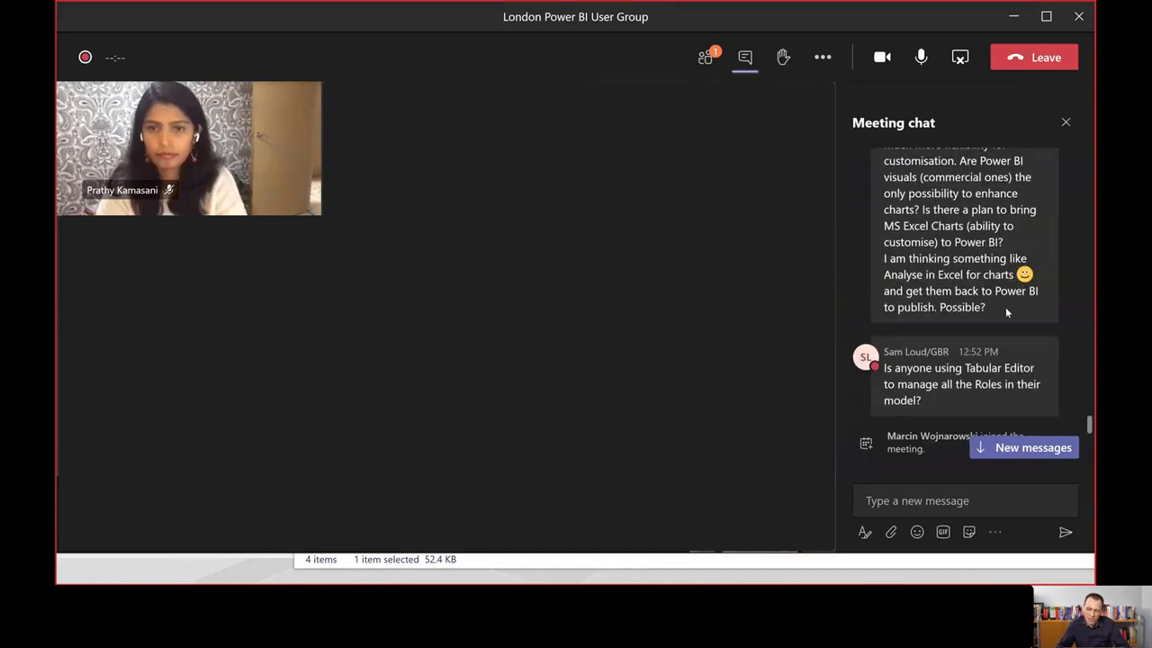
{"action": "scroll", "coordinate": [1008, 310], "scroll_direction": "down", "scroll_amount": 1}
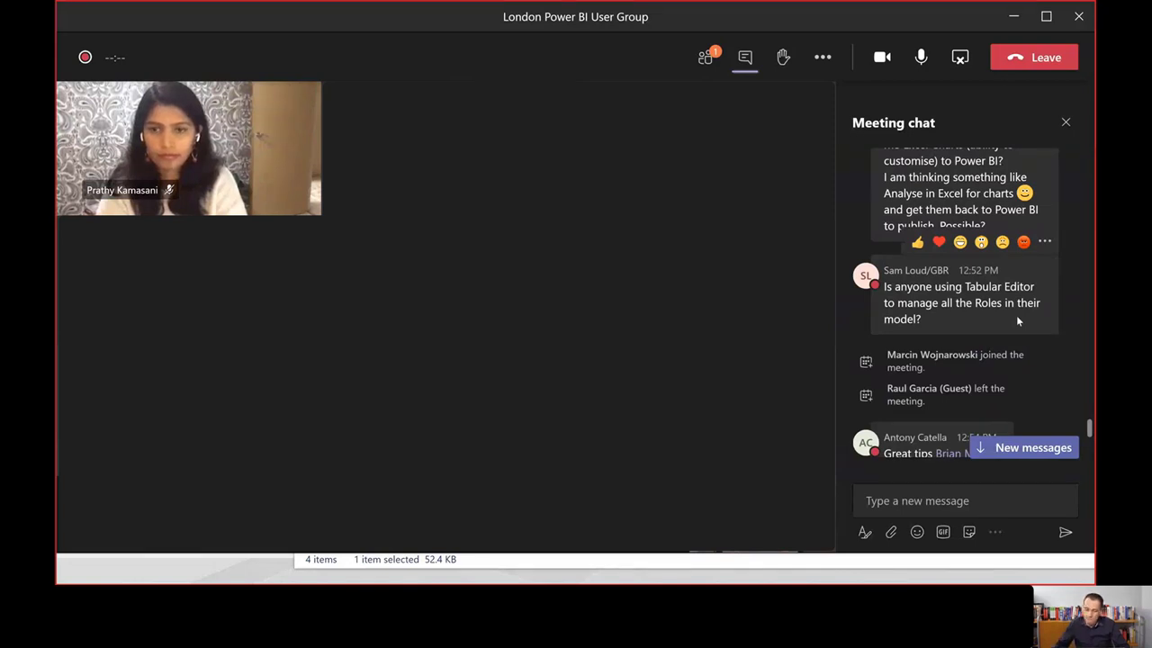
{"action": "key", "text": "alt+Tab"}
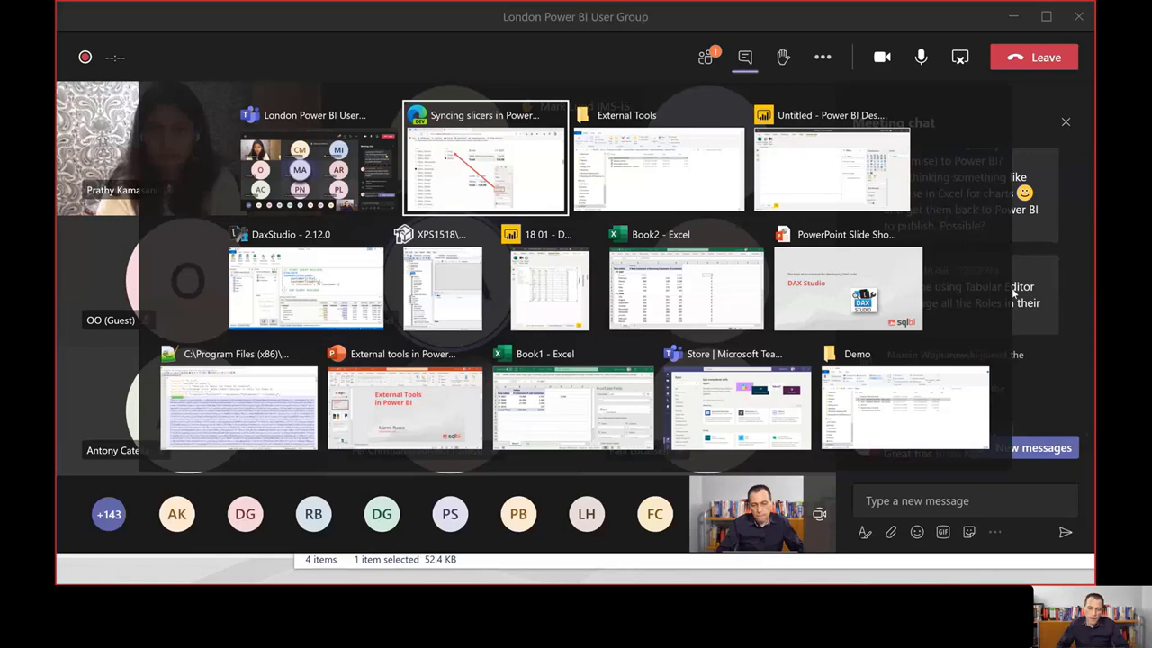
{"action": "scroll", "coordinate": [586, 207], "scroll_direction": "up", "scroll_amount": 10}
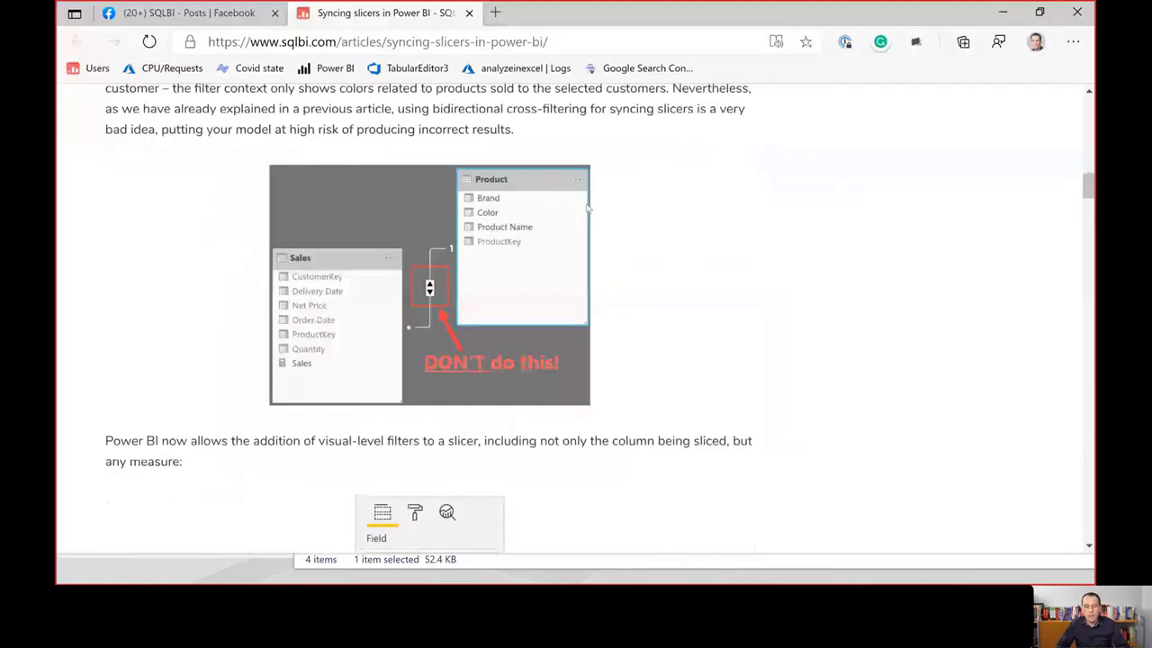
{"action": "scroll", "coordinate": [587, 206], "scroll_direction": "up", "scroll_amount": 15}
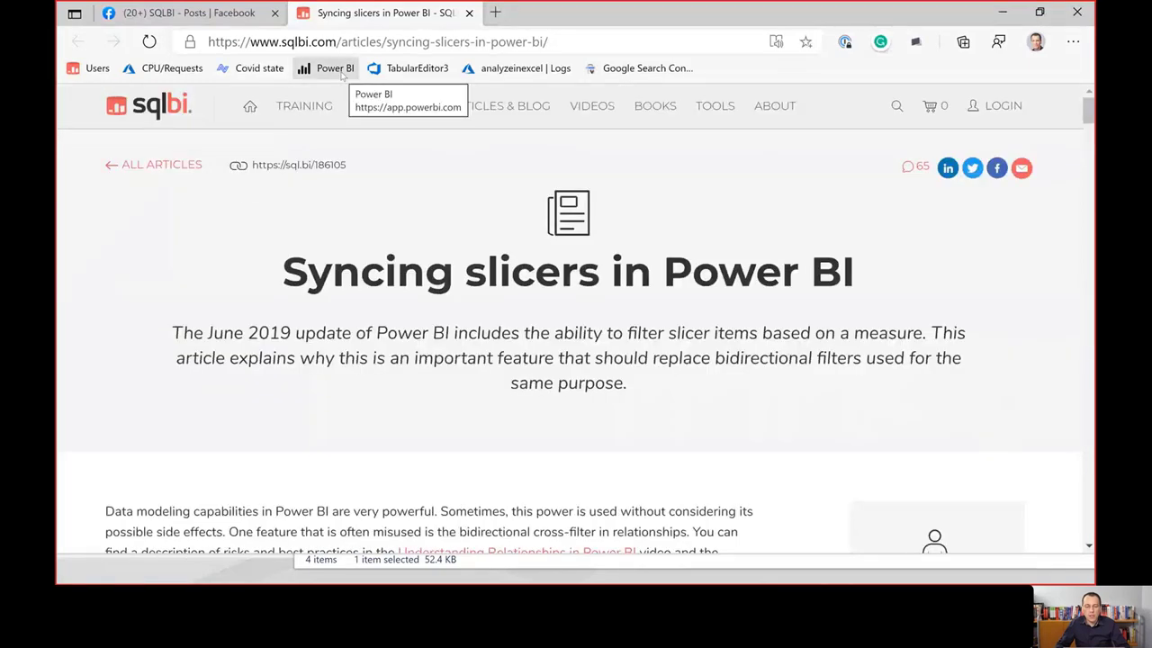
Open the Power BI service, go to My workspace, and open the 'Introduction to DAX - AMS' report.
{"action": "left_click", "coordinate": [342, 77]}
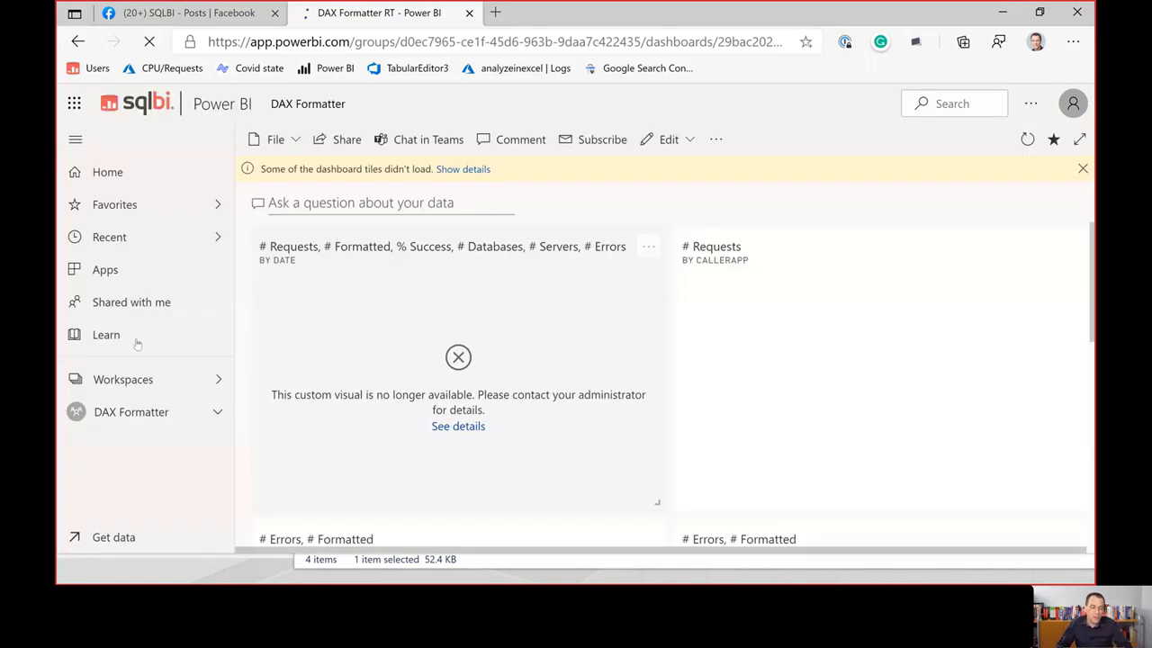
{"action": "left_click", "coordinate": [135, 386]}
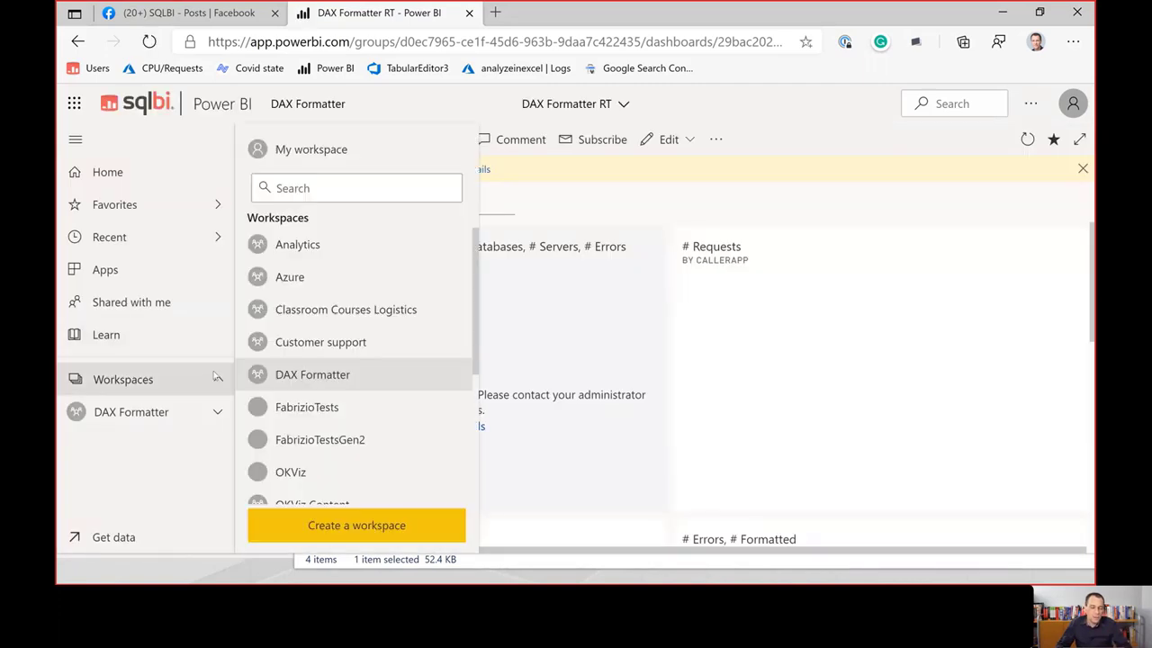
{"action": "left_click", "coordinate": [385, 154]}
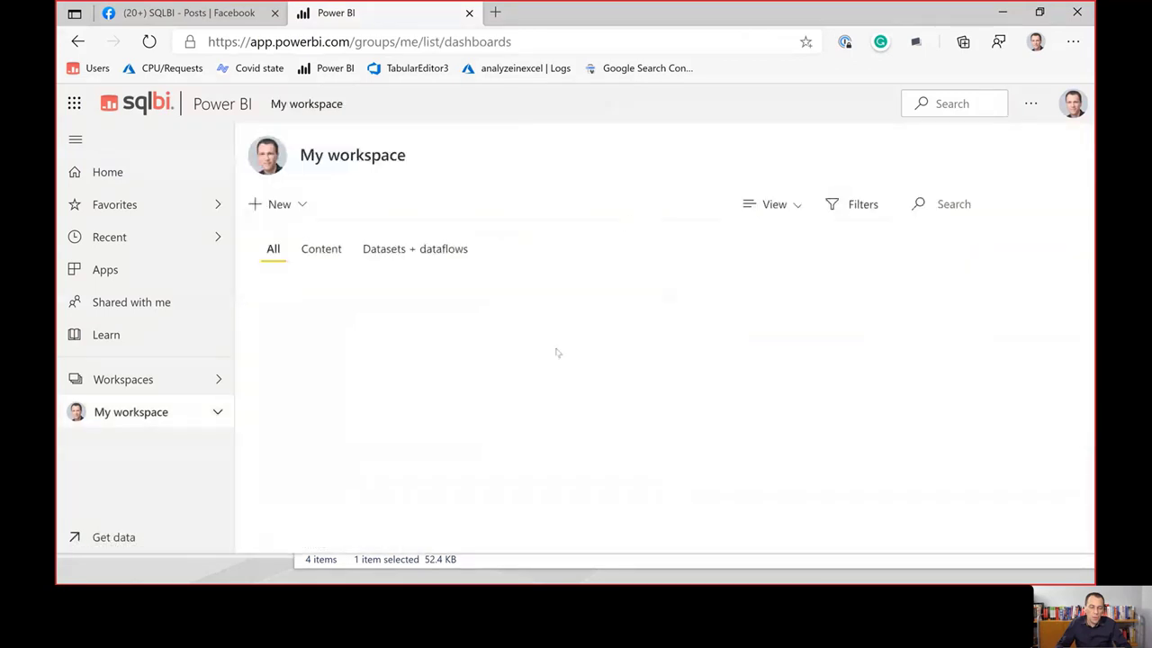
{"action": "scroll", "coordinate": [550, 350], "scroll_direction": "down", "scroll_amount": 3}
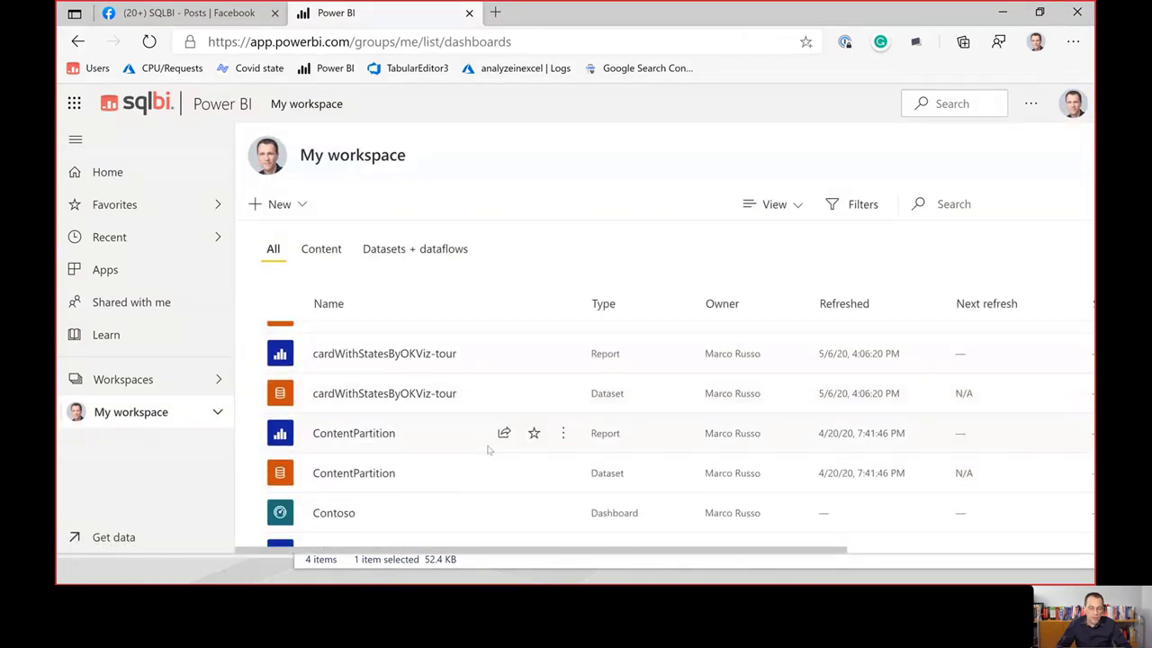
{"action": "scroll", "coordinate": [476, 510], "scroll_direction": "down", "scroll_amount": 4}
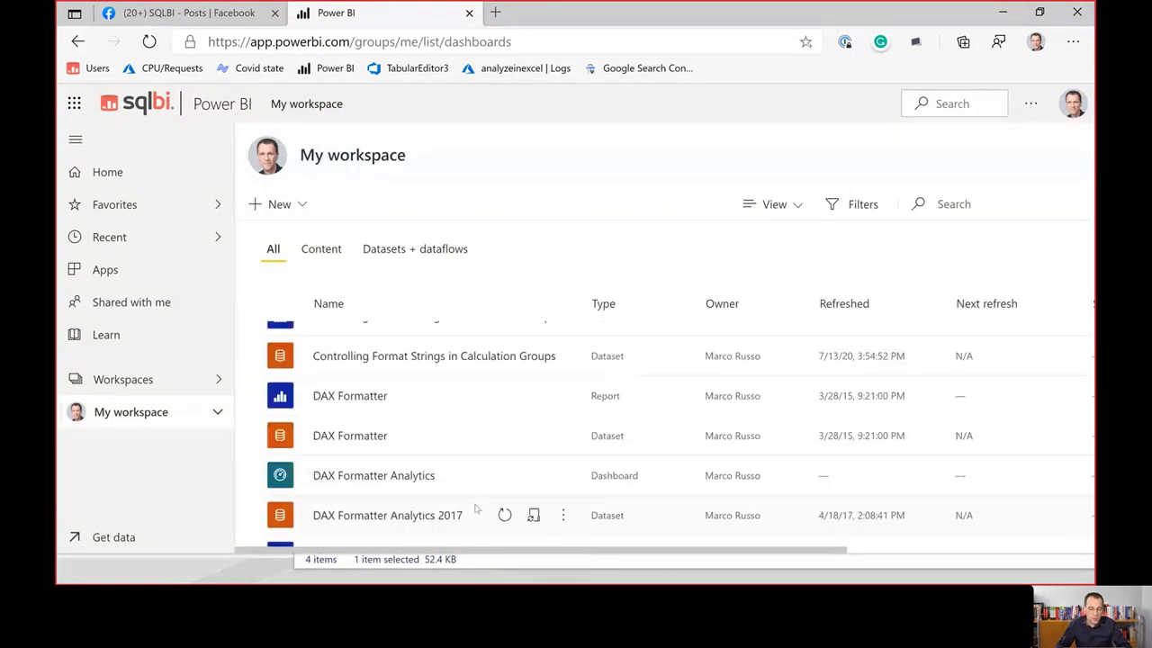
{"action": "scroll", "coordinate": [476, 509], "scroll_direction": "down", "scroll_amount": 6}
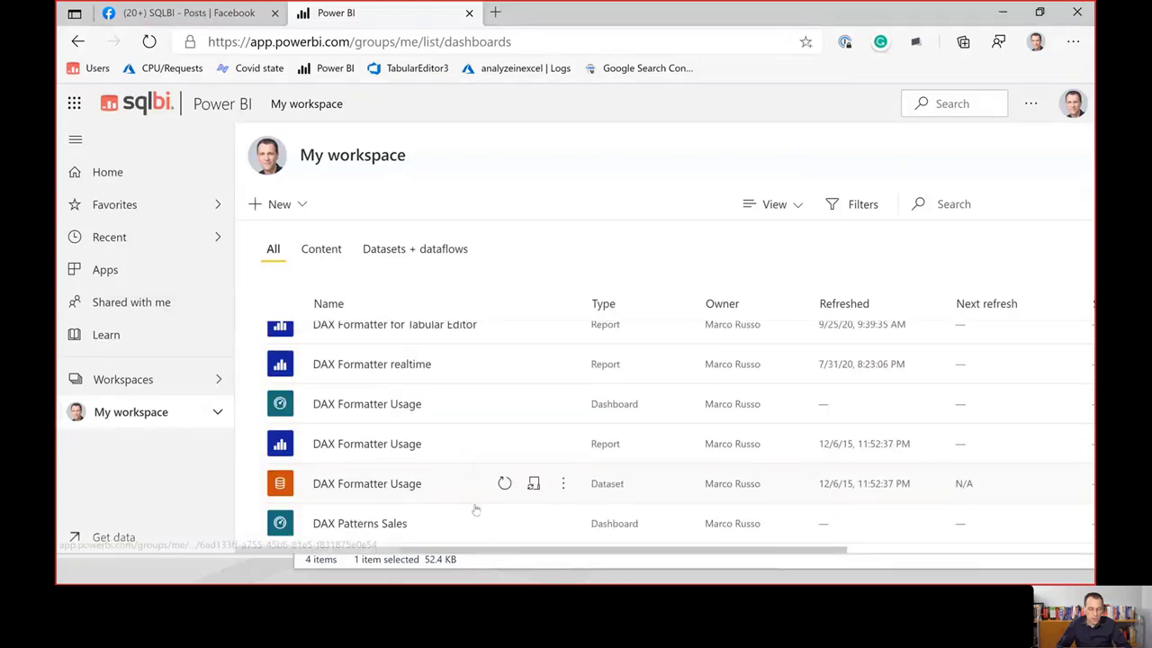
{"action": "scroll", "coordinate": [476, 510], "scroll_direction": "down", "scroll_amount": 5}
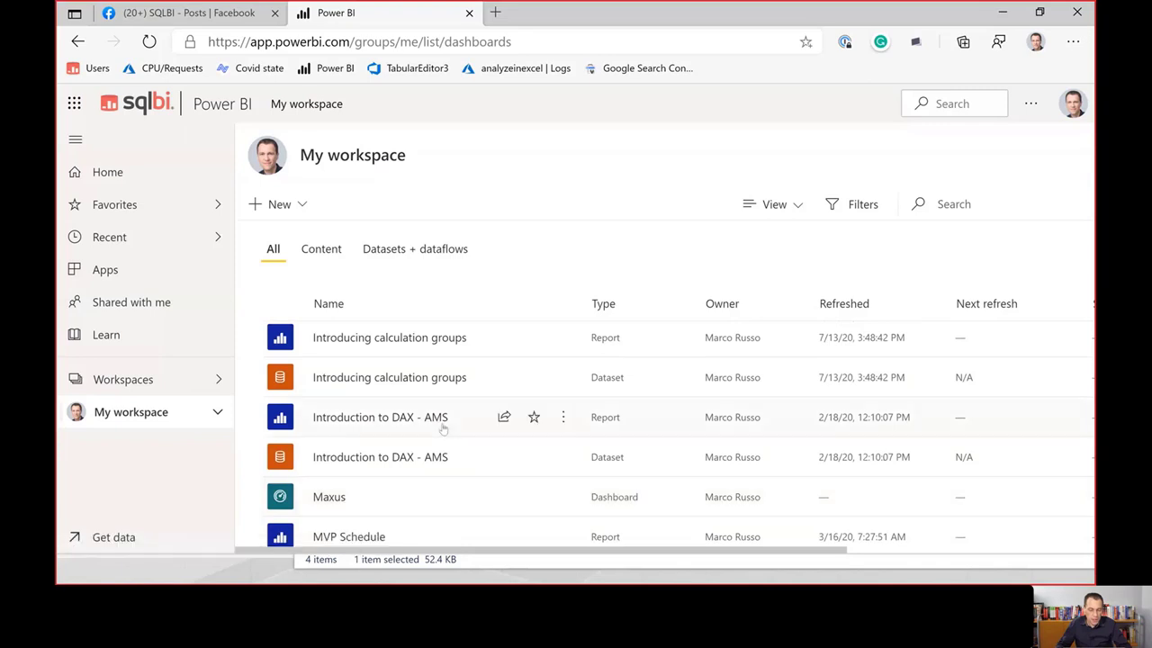
{"action": "left_click", "coordinate": [412, 423]}
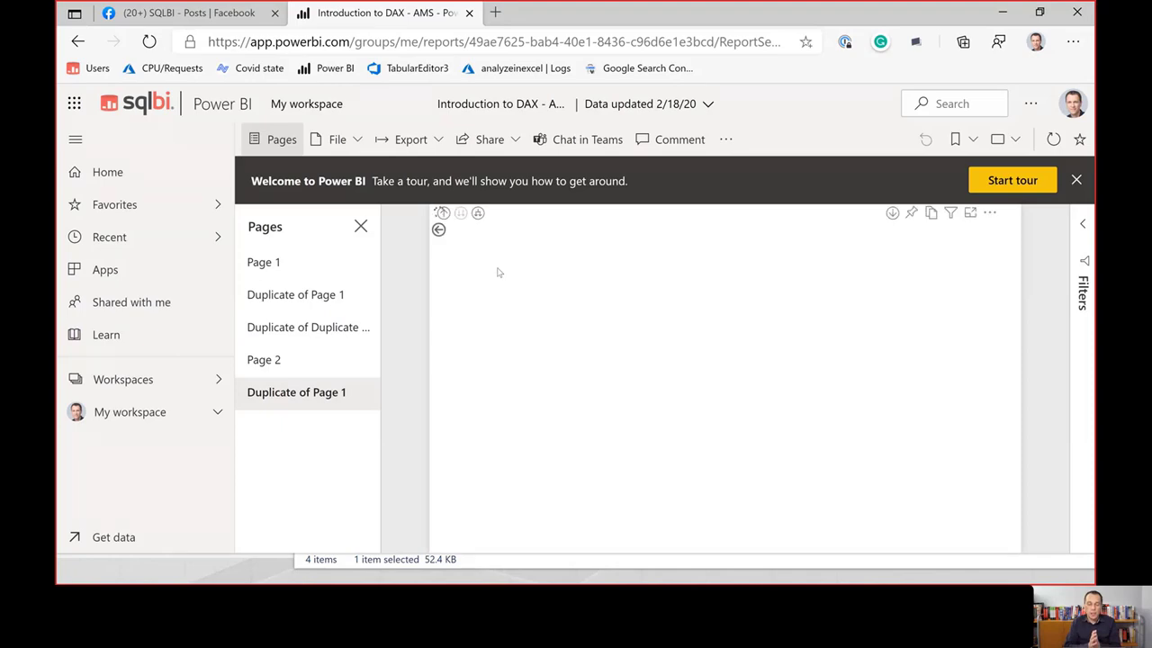
Dismiss the Welcome to Power BI banner and bring up the report's Export menu.
{"action": "left_click", "coordinate": [1076, 180]}
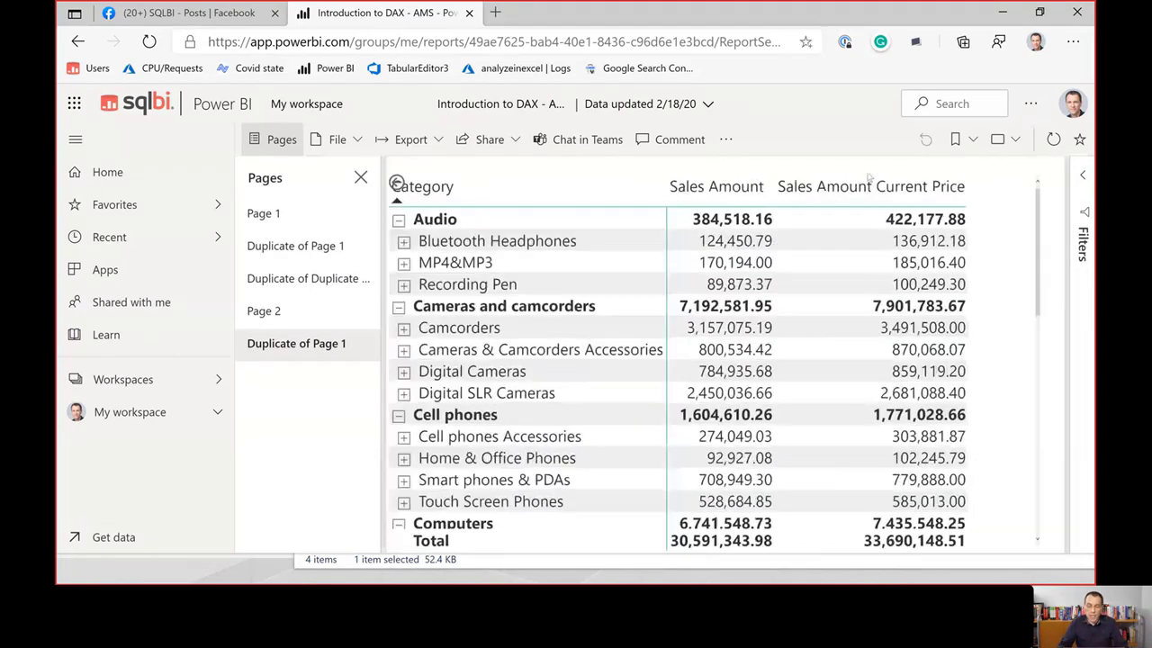
{"action": "left_click", "coordinate": [725, 139]}
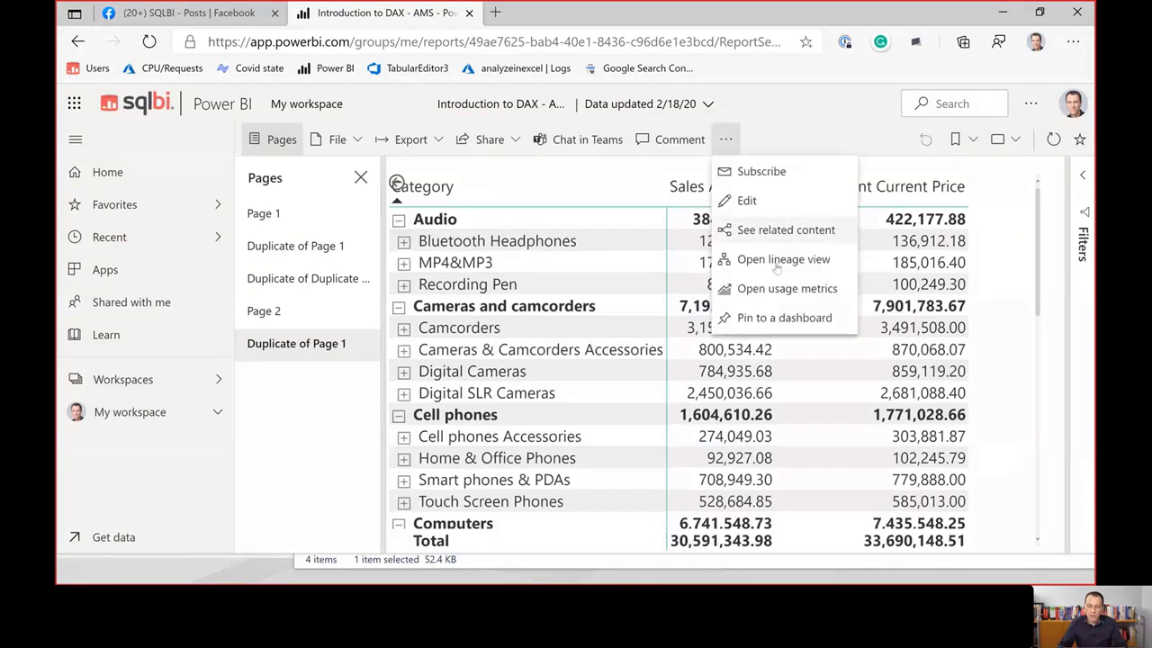
{"action": "left_click", "coordinate": [727, 140]}
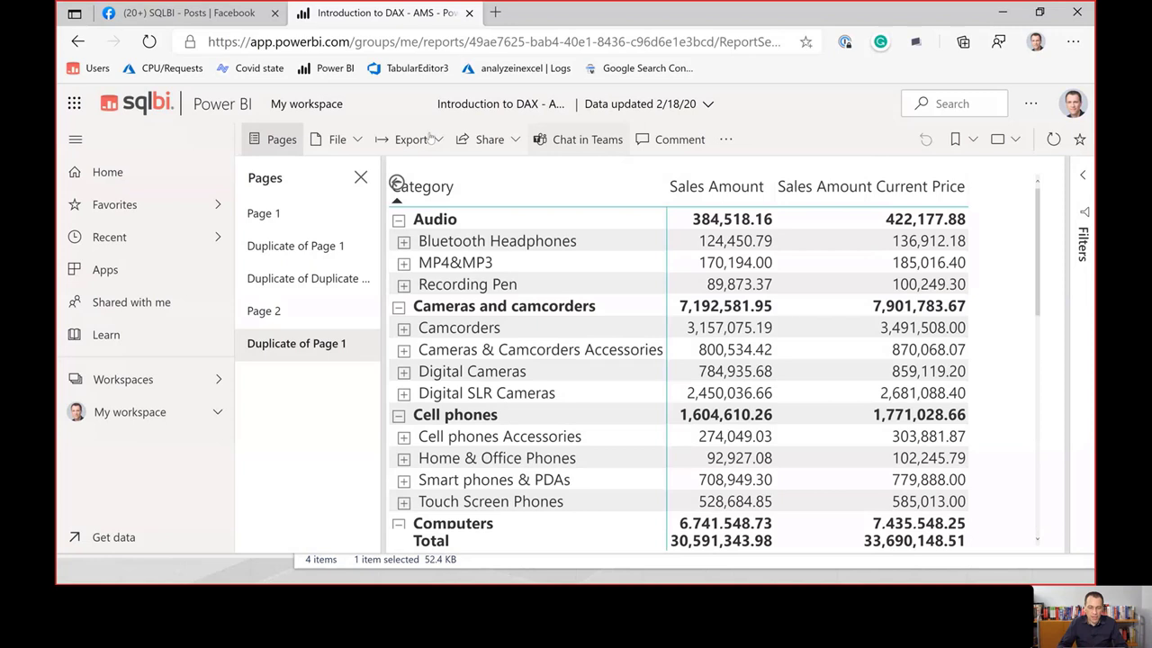
{"action": "left_click", "coordinate": [430, 138]}
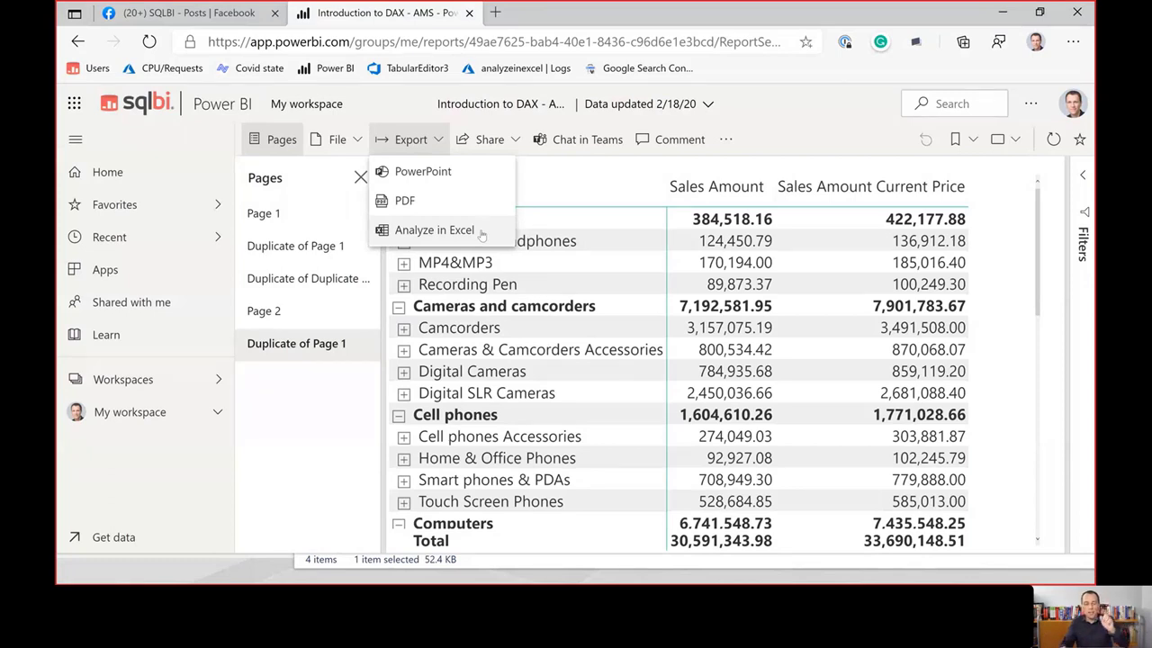
Export the report with Analyze in Excel and open the downloaded xlsx workbook.
{"action": "left_click", "coordinate": [482, 232]}
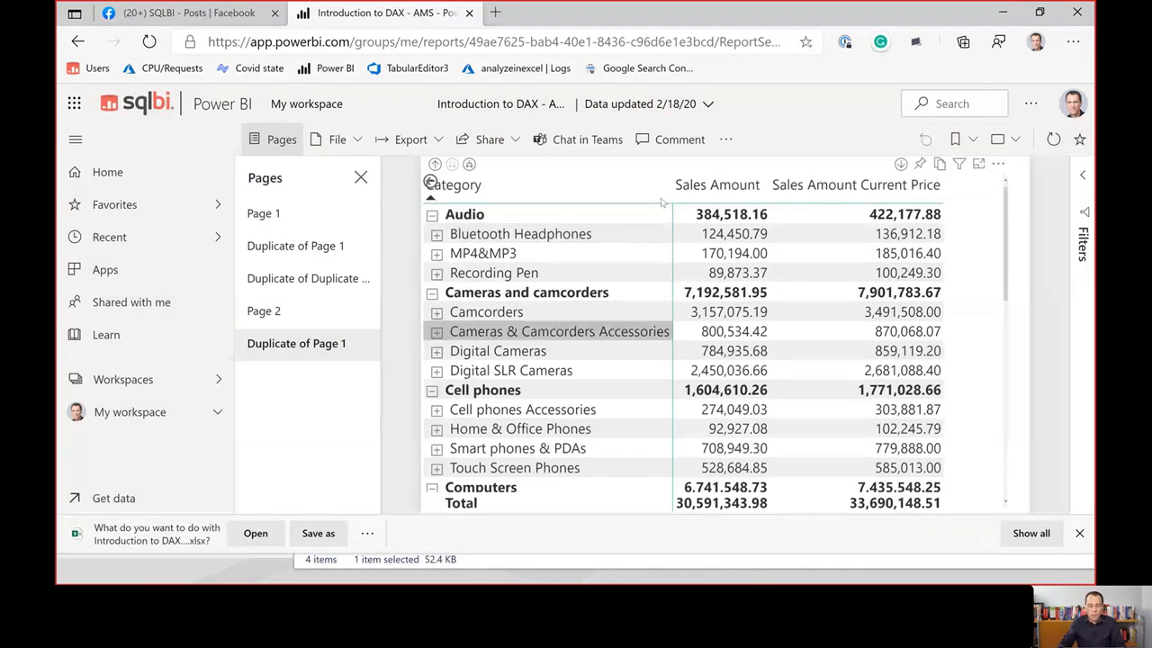
{"action": "left_click", "coordinate": [244, 540]}
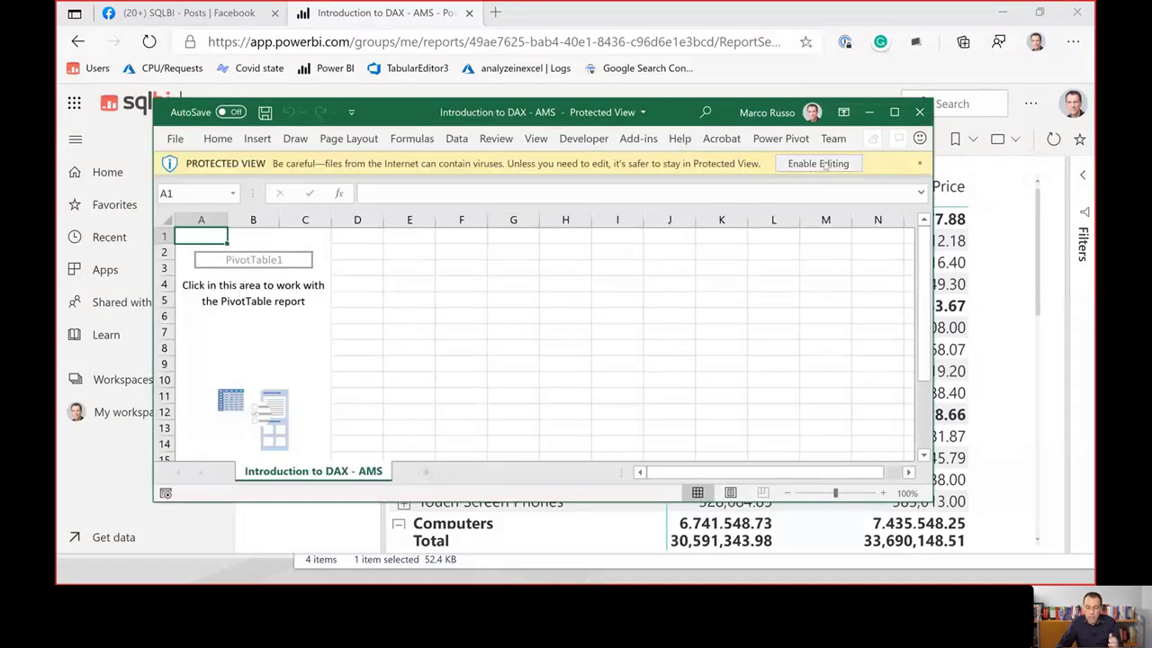
Enable editing, maximize the Excel window, and expand Model in PivotTable Fields.
{"action": "left_click", "coordinate": [814, 165]}
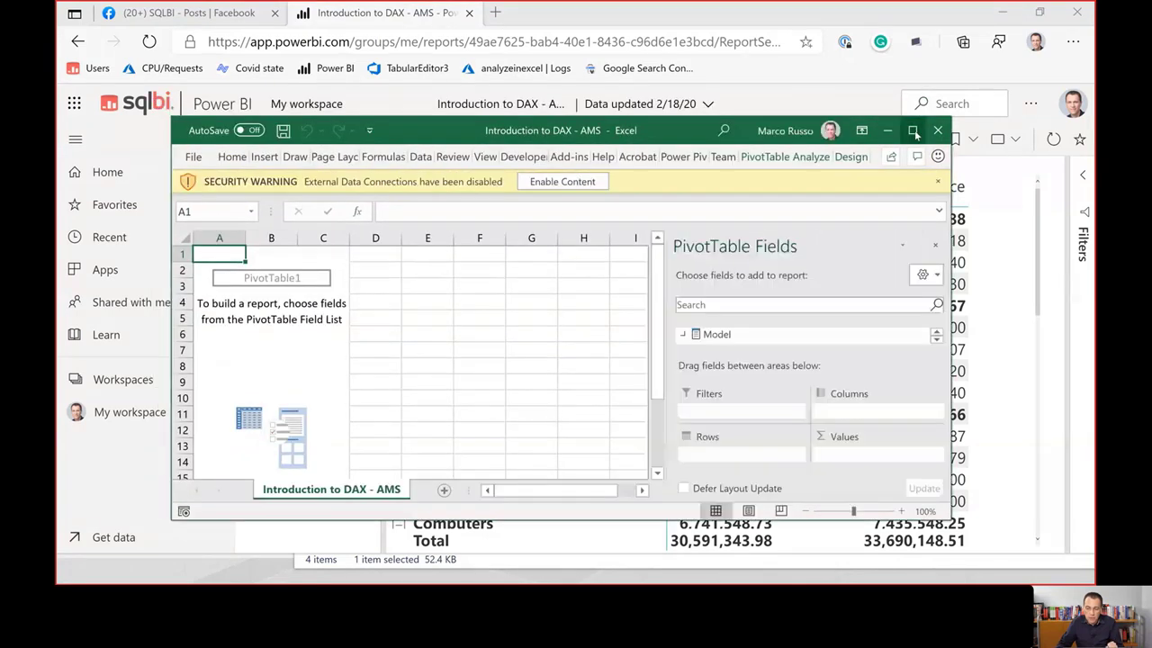
{"action": "left_click", "coordinate": [914, 133]}
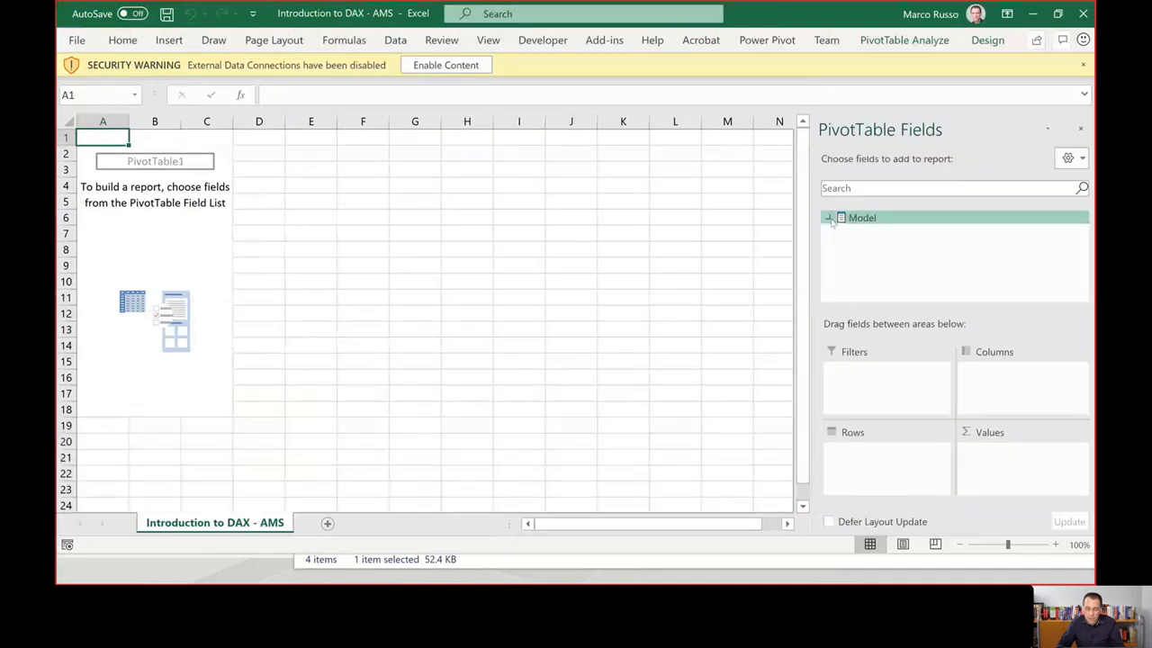
{"action": "left_click", "coordinate": [827, 218]}
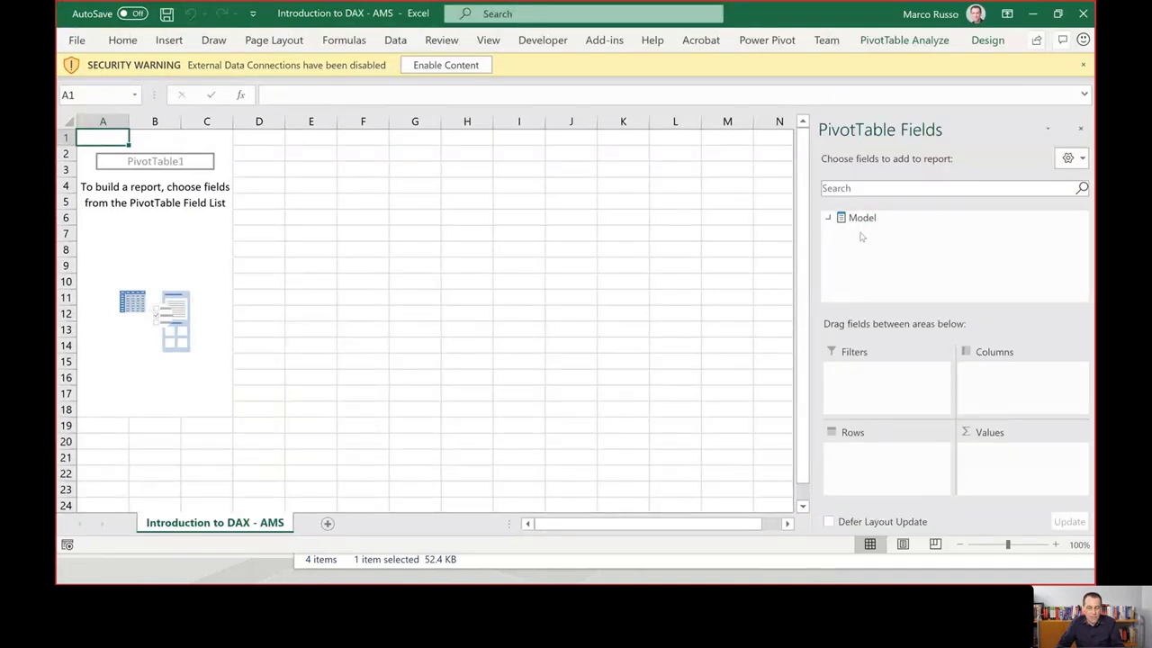
Switch over to the Power BI report and back to the Excel workbook.
{"action": "key", "text": "alt+Tab"}
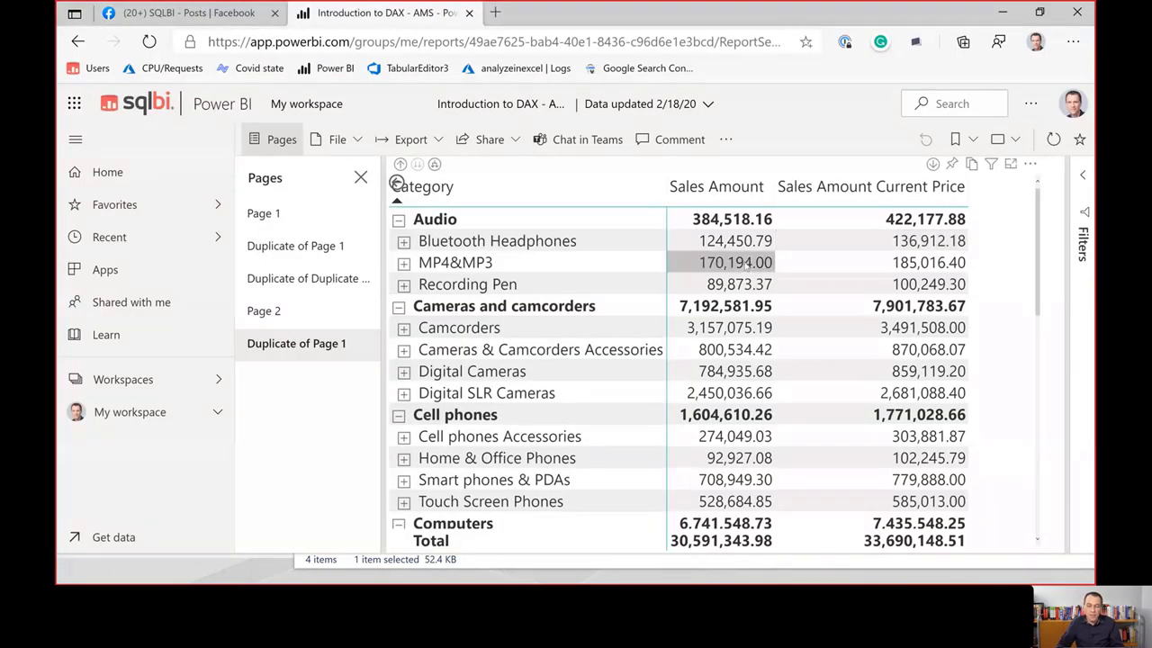
{"action": "key", "text": "alt+Tab"}
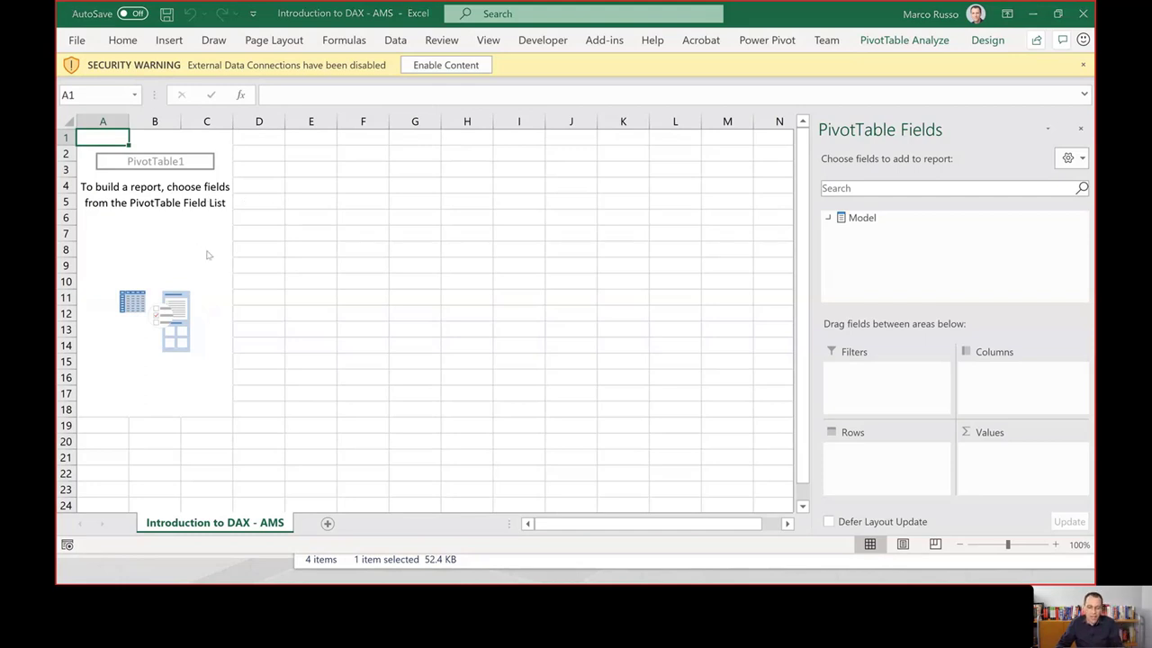
{"action": "key", "text": "alt+Tab"}
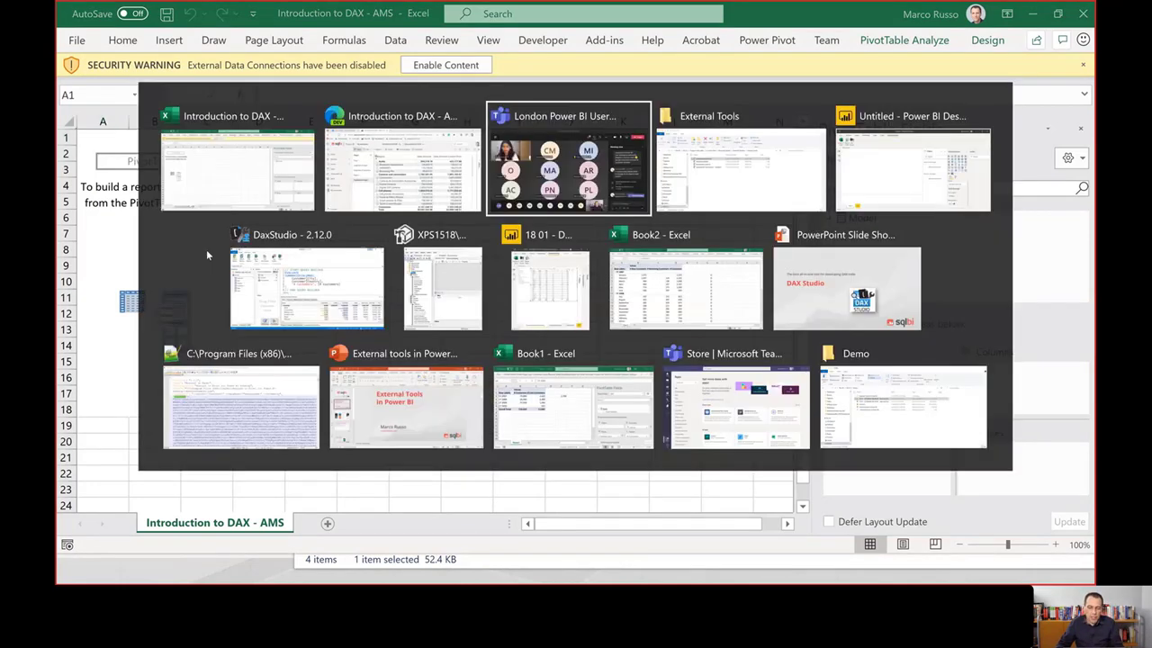
Switch to Book2 and select the FY 2007 row label in its Customers PivotTable.
{"action": "key", "text": "alt+Tab"}
{"action": "key", "text": "alt+Tab"}
{"action": "key", "text": "alt+Tab"}
{"action": "key", "text": "alt+Tab"}
{"action": "key", "text": "alt+Tab"}
{"action": "key", "text": "alt+Tab"}
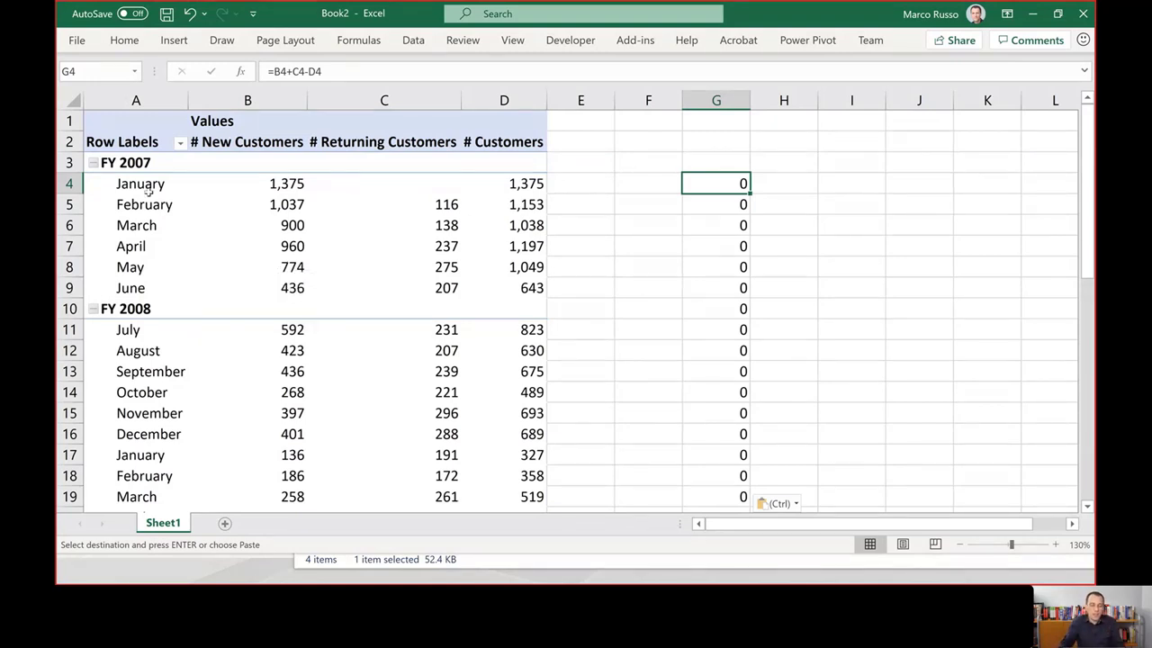
{"action": "left_click", "coordinate": [95, 162]}
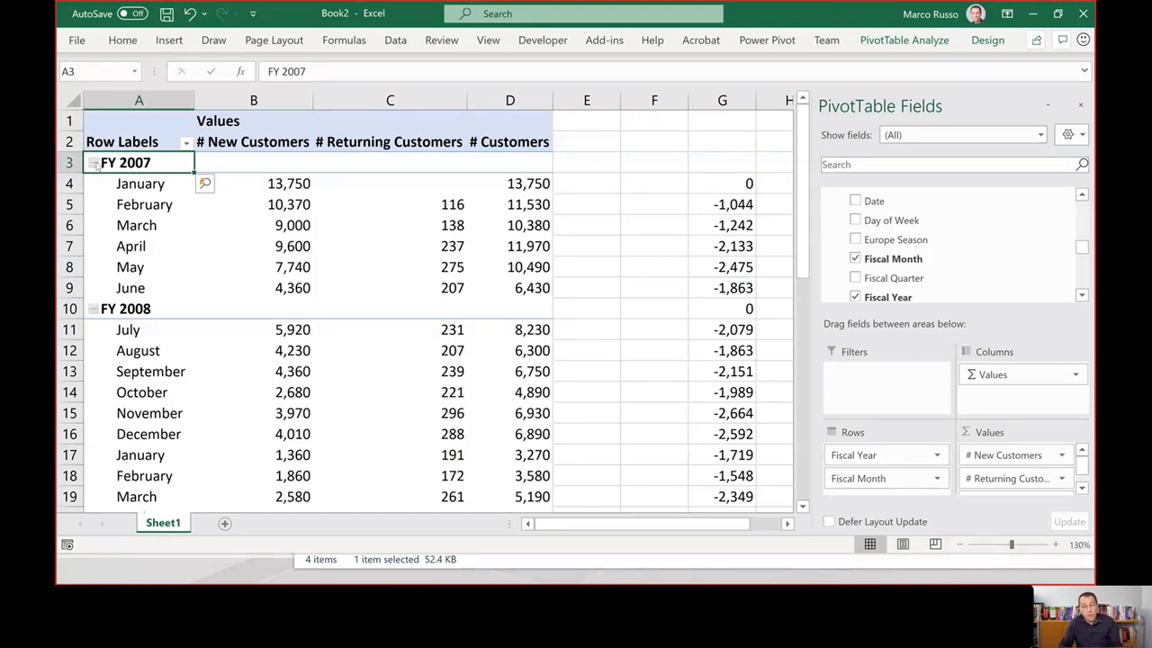
{"action": "left_click", "coordinate": [93, 163]}
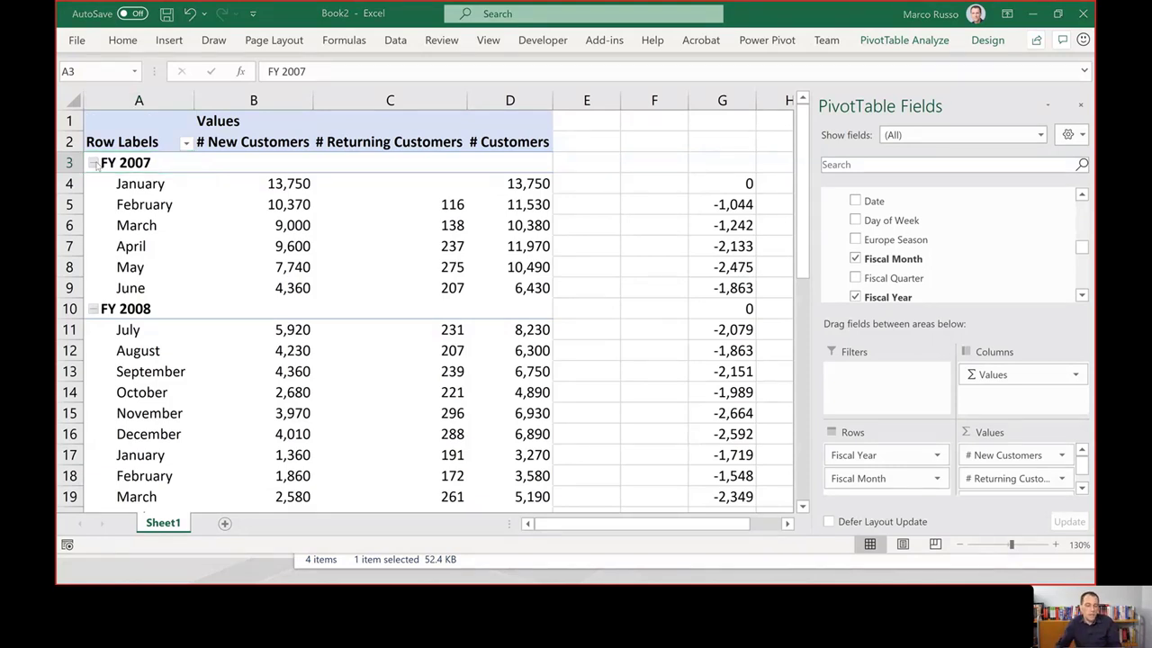
{"action": "key", "text": "alt+Tab"}
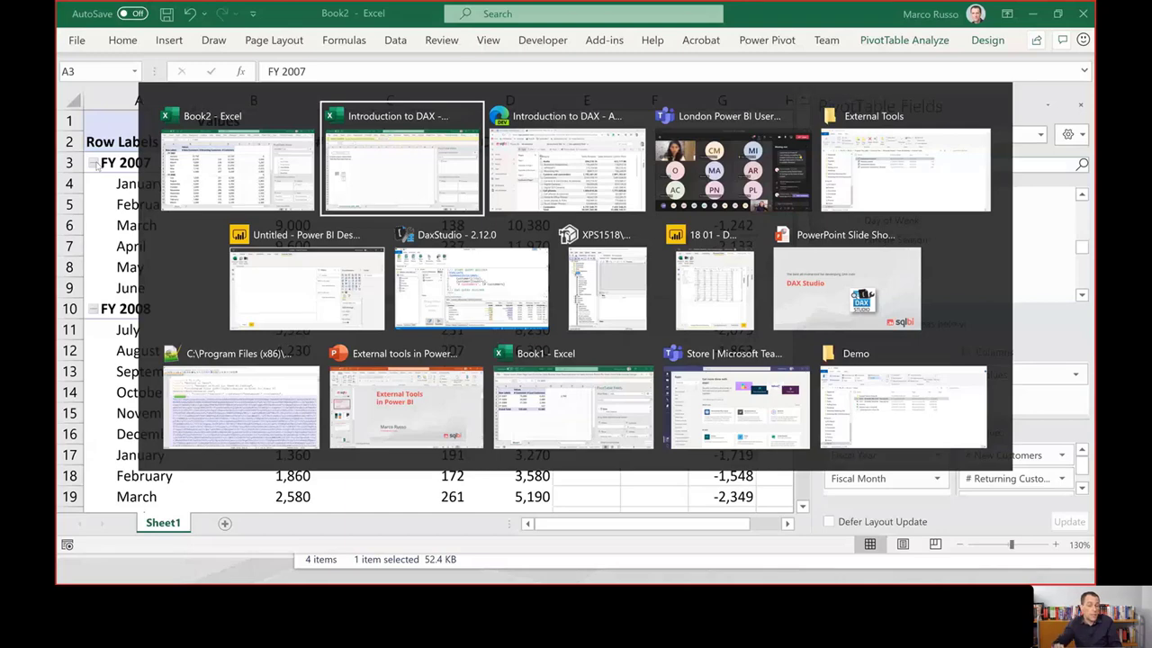
In Teams, scroll the Meeting chat to the question asking for a web page of supported modifications.
{"action": "key", "text": "alt+Tab"}
{"action": "key", "text": "alt+Tab"}
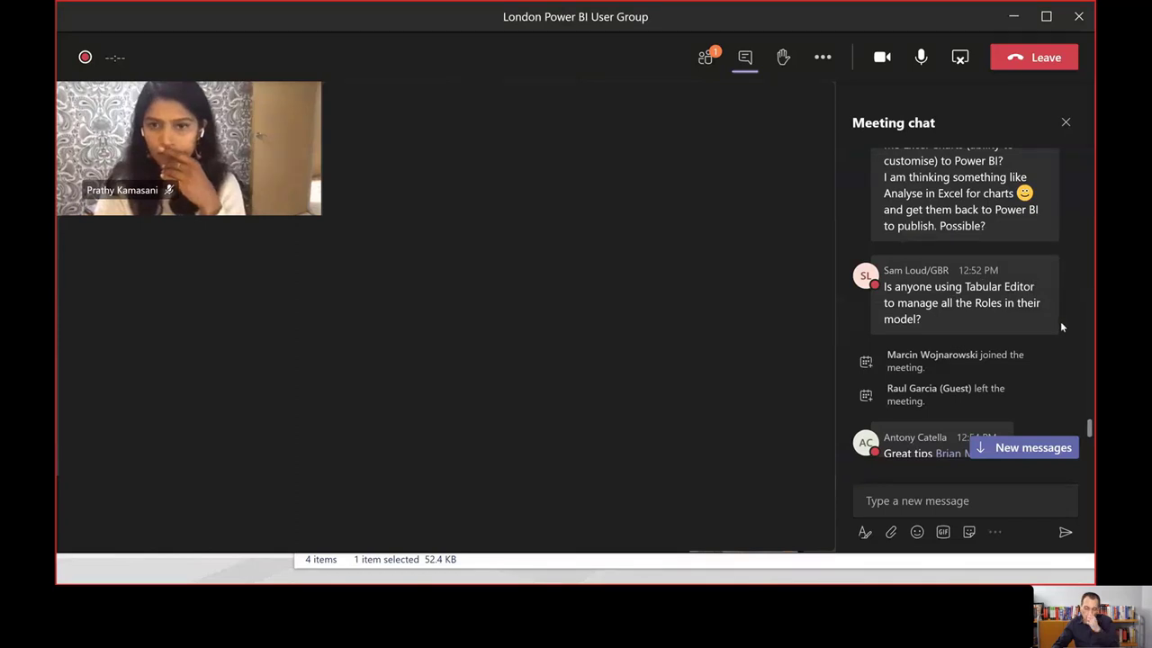
{"action": "mouse_move", "coordinate": [1055, 277]}
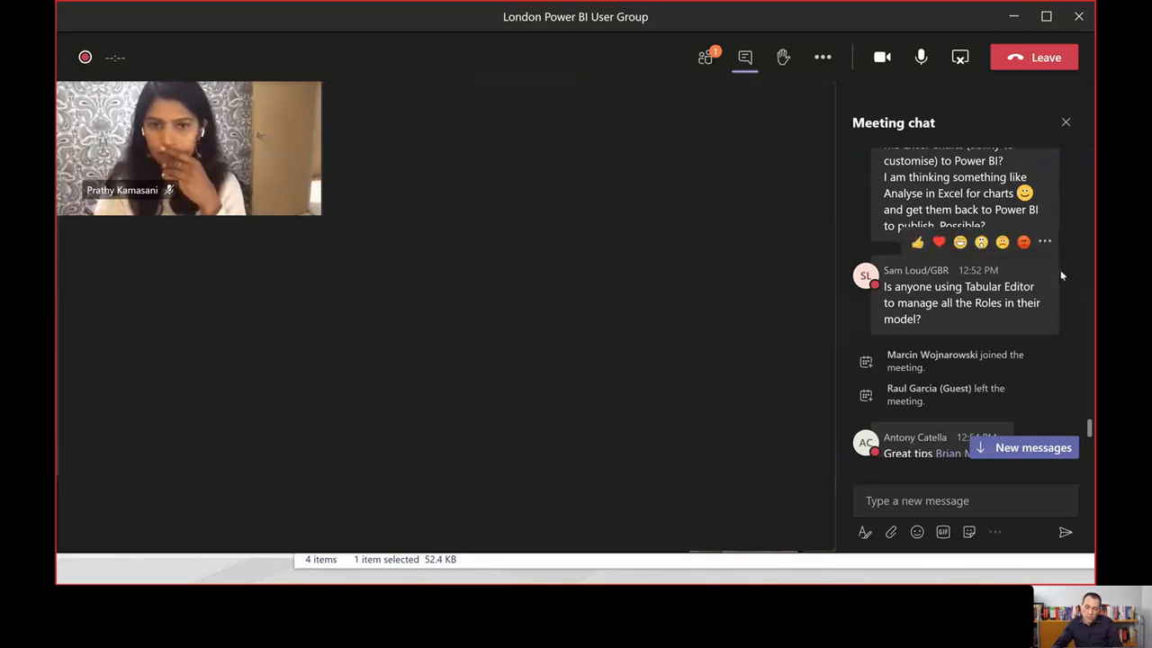
{"action": "scroll", "coordinate": [1072, 238], "scroll_direction": "up", "scroll_amount": 1}
{"action": "scroll", "coordinate": [1072, 237], "scroll_direction": "up", "scroll_amount": 1}
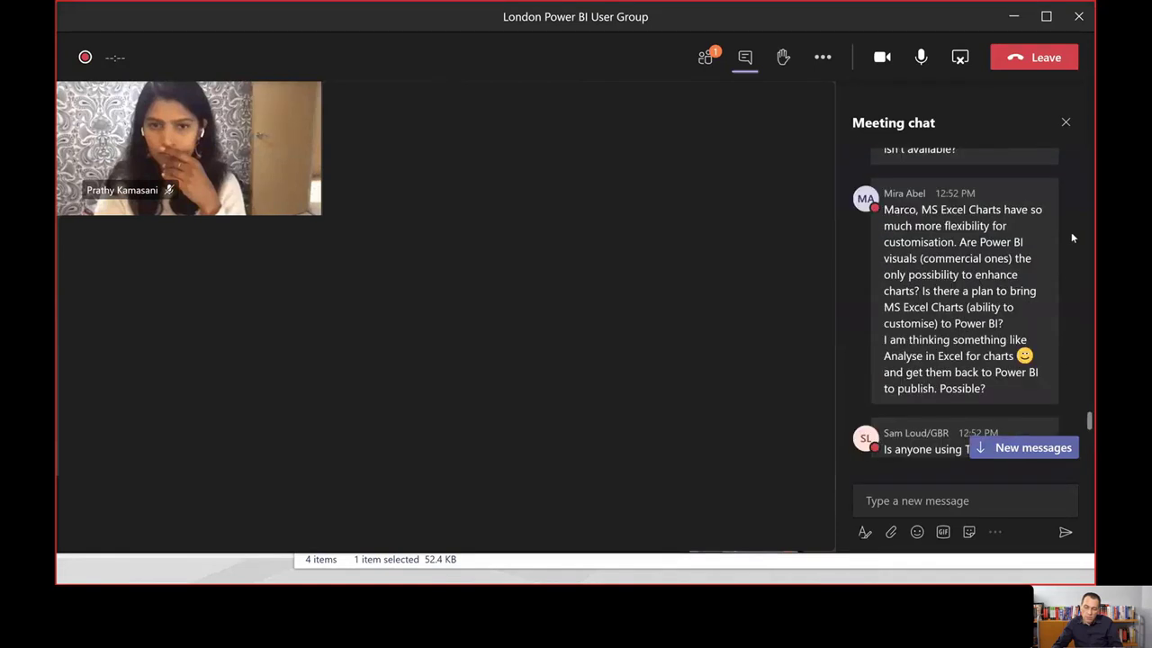
{"action": "scroll", "coordinate": [1072, 237], "scroll_direction": "down", "scroll_amount": 1}
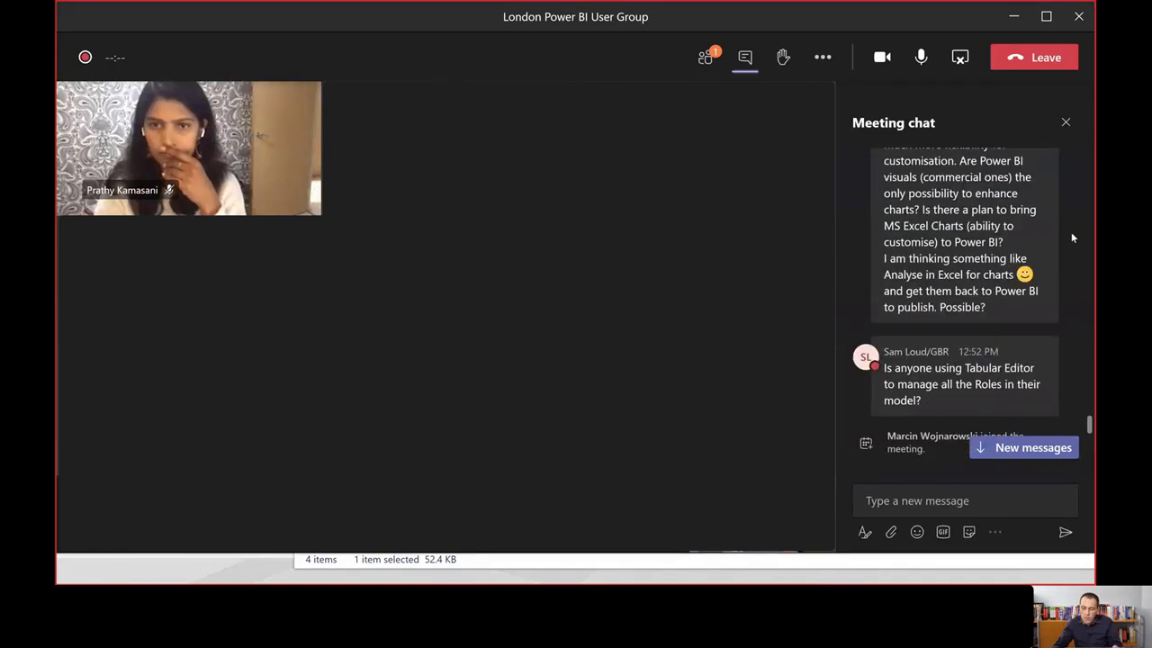
{"action": "scroll", "coordinate": [1072, 238], "scroll_direction": "down", "scroll_amount": 4}
{"action": "scroll", "coordinate": [1072, 238], "scroll_direction": "down", "scroll_amount": 2}
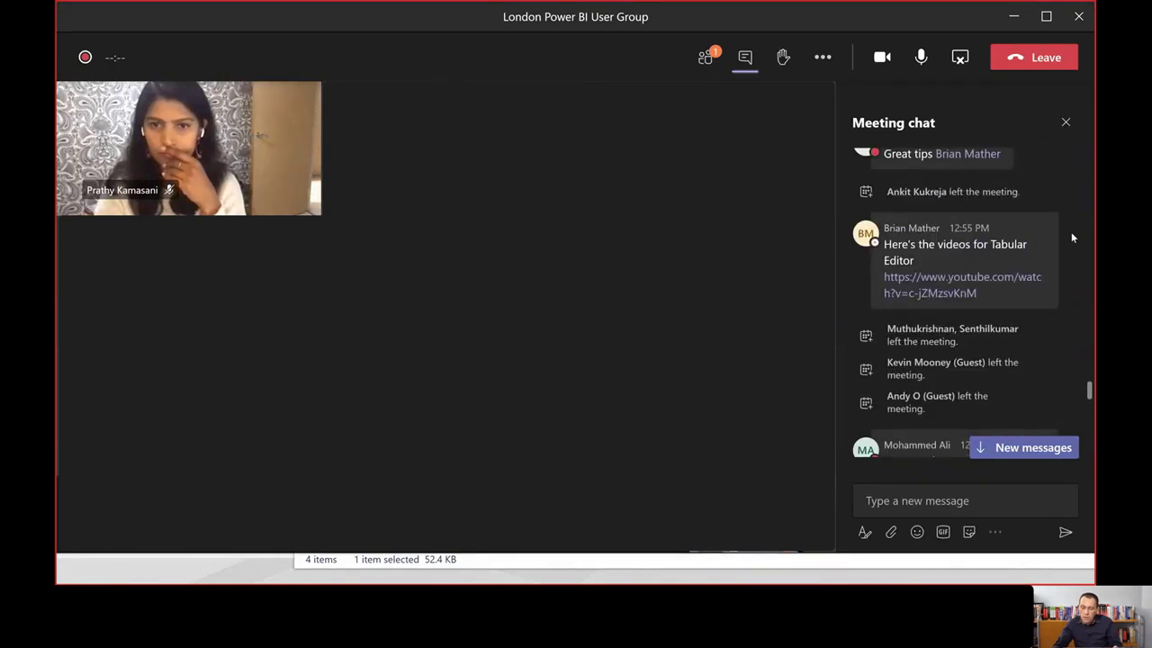
{"action": "scroll", "coordinate": [1071, 238], "scroll_direction": "down", "scroll_amount": 5}
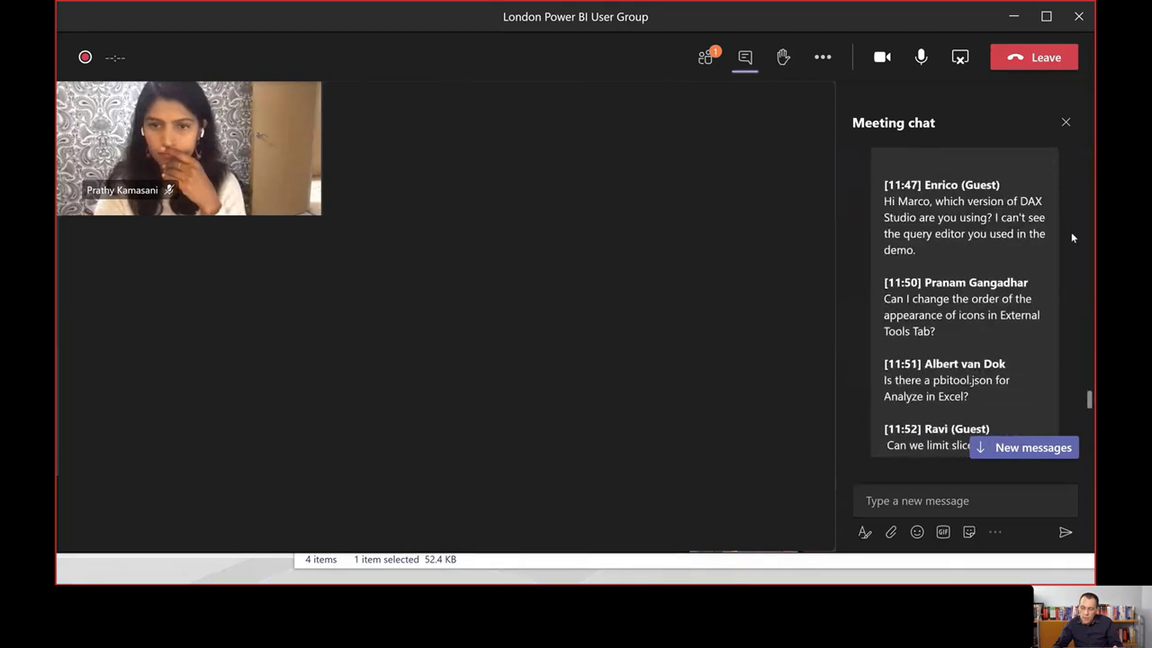
{"action": "scroll", "coordinate": [1072, 237], "scroll_direction": "down", "scroll_amount": 3}
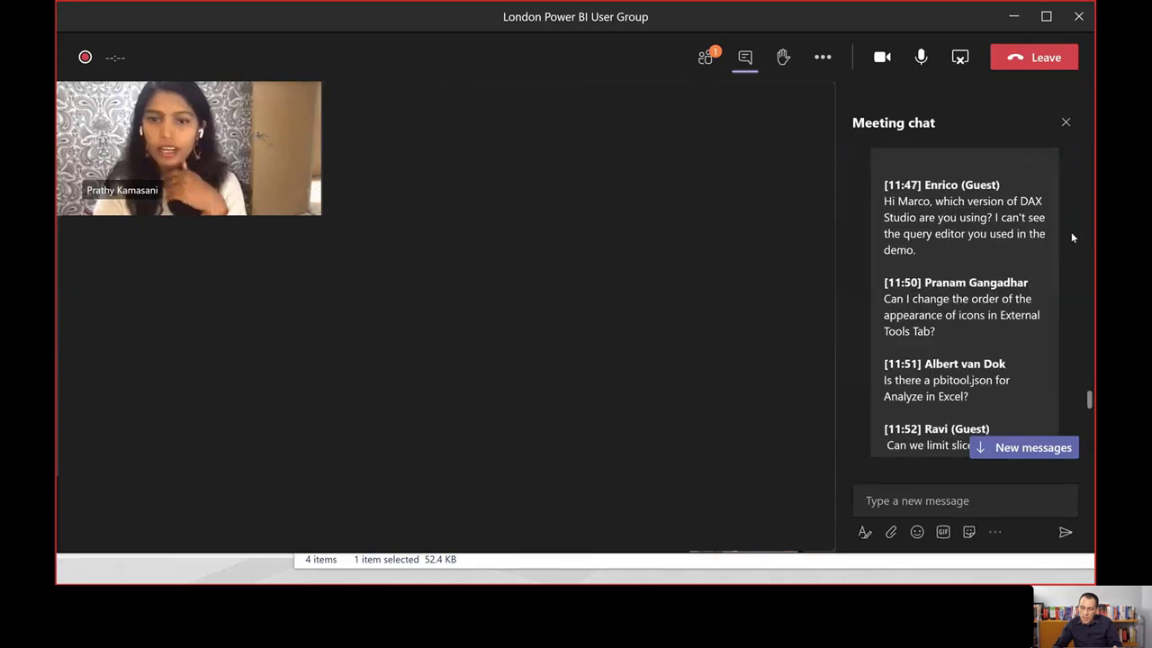
{"action": "scroll", "coordinate": [1071, 231], "scroll_direction": "down", "scroll_amount": 1}
{"action": "scroll", "coordinate": [1071, 237], "scroll_direction": "down", "scroll_amount": 5}
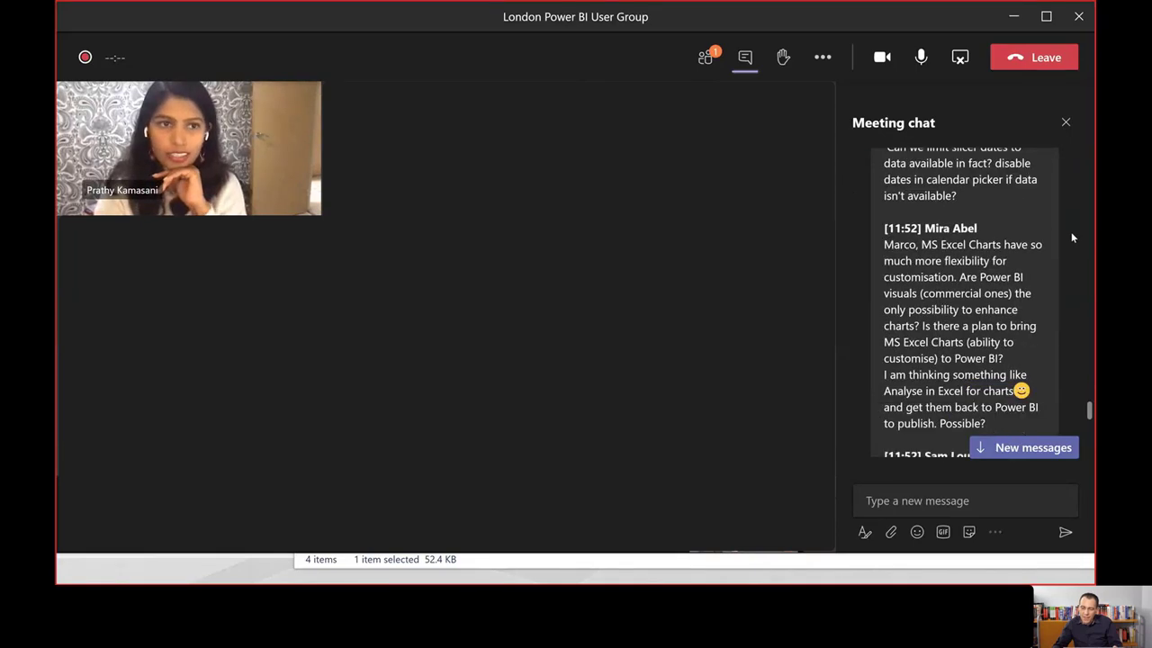
{"action": "scroll", "coordinate": [1071, 238], "scroll_direction": "down", "scroll_amount": 3}
{"action": "scroll", "coordinate": [1071, 232], "scroll_direction": "down", "scroll_amount": 2}
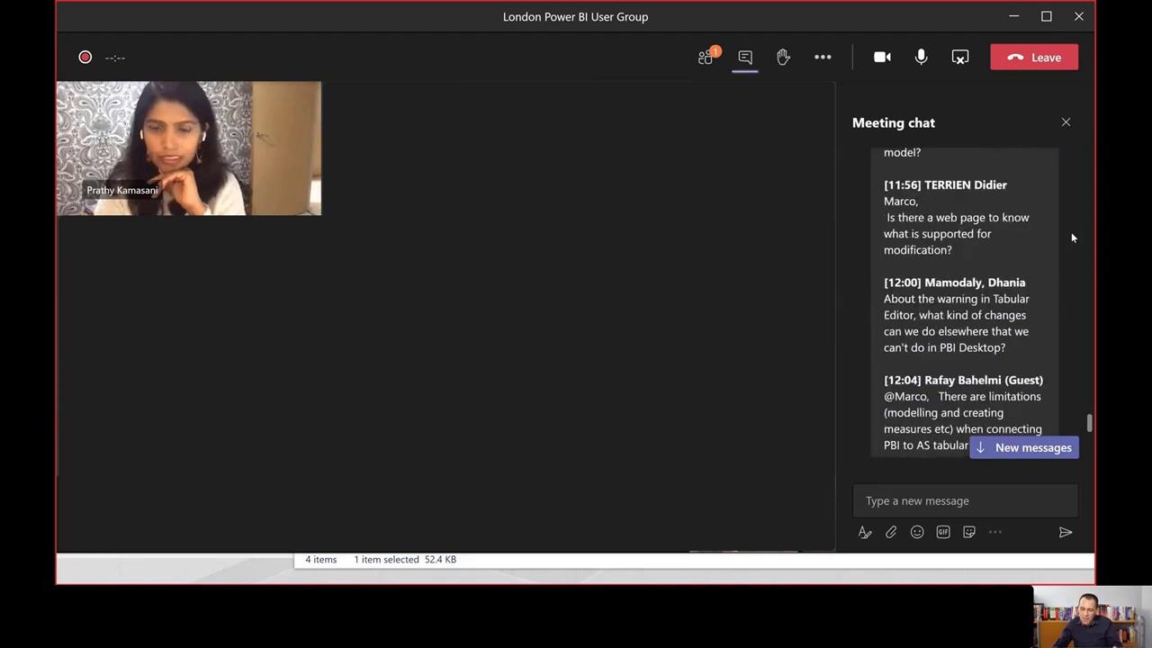
{"action": "scroll", "coordinate": [1072, 237], "scroll_direction": "up", "scroll_amount": 1}
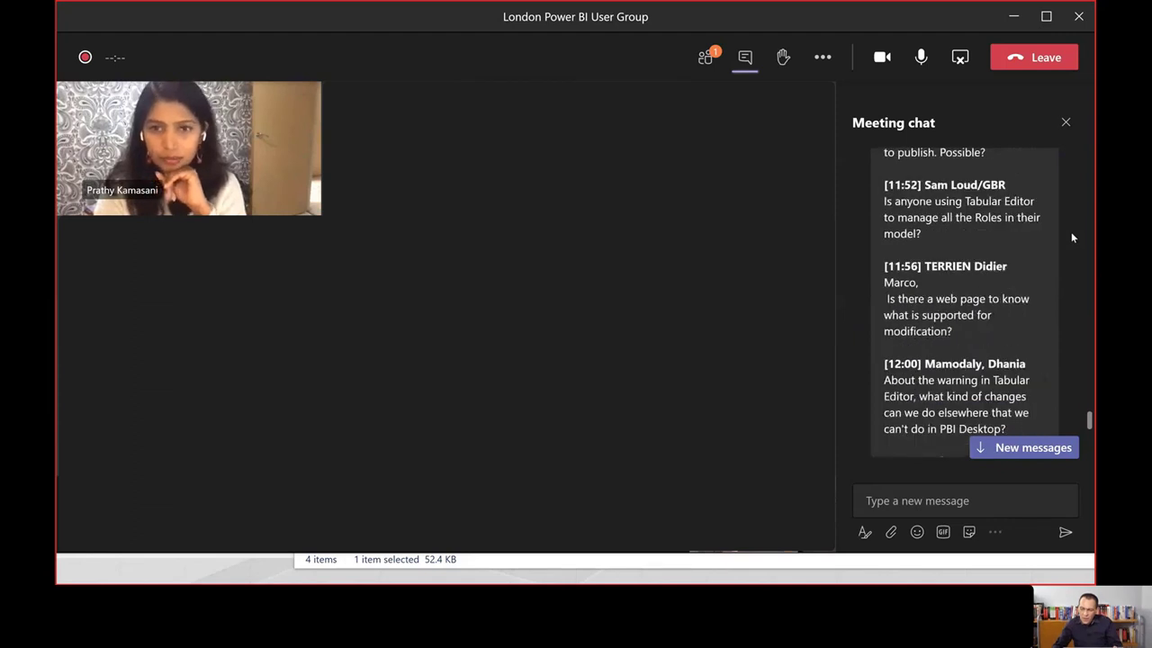
{"action": "scroll", "coordinate": [1072, 237], "scroll_direction": "down", "scroll_amount": 1}
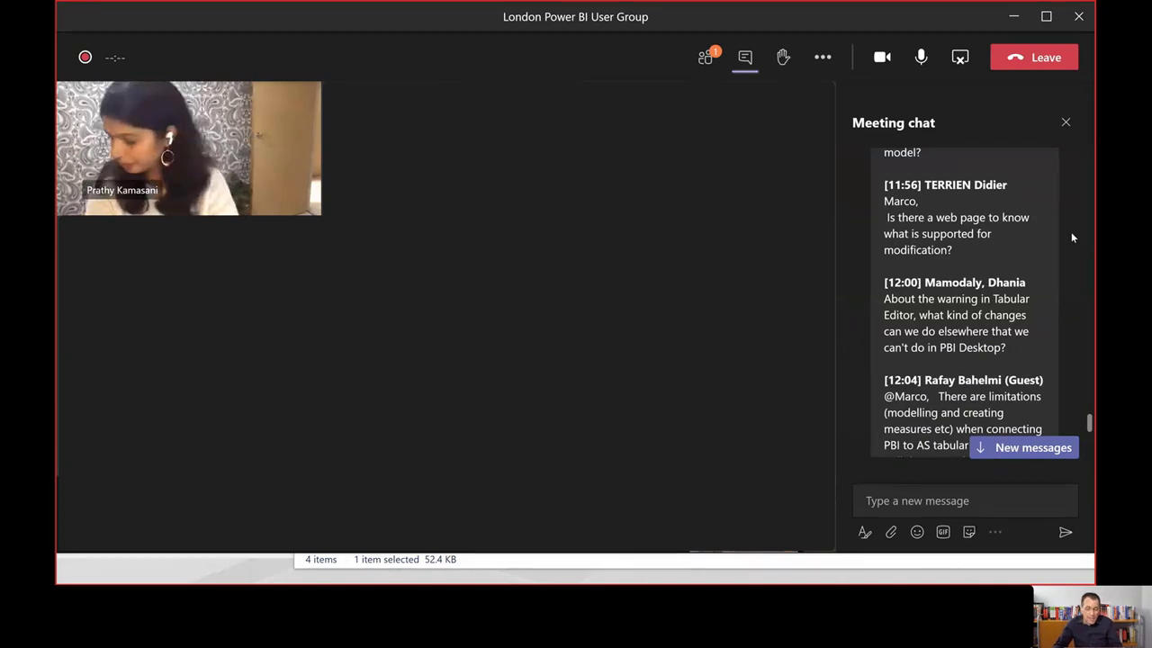
{"action": "key", "text": "alt+Tab"}
{"action": "key", "text": "alt+Tab"}
{"action": "key", "text": "alt+Tab"}
{"action": "key", "text": "alt+Tab"}
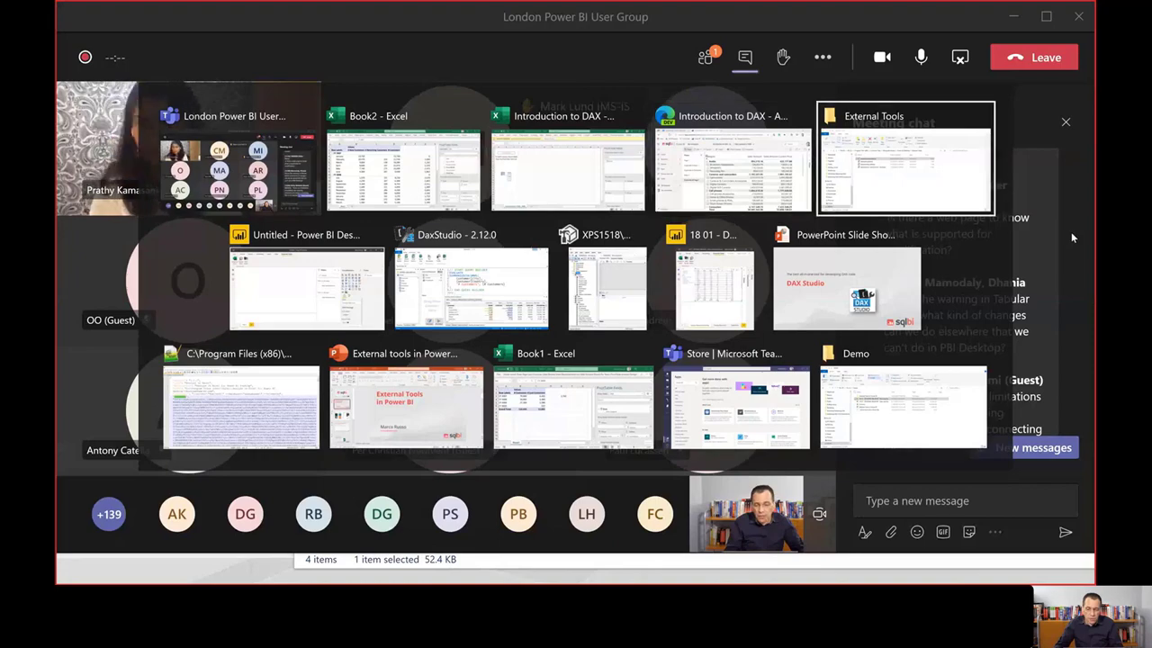
In Edge, search Google for 'site:microsoft.com external tools power bi'.
{"action": "key", "text": "alt+shift+Tab"}
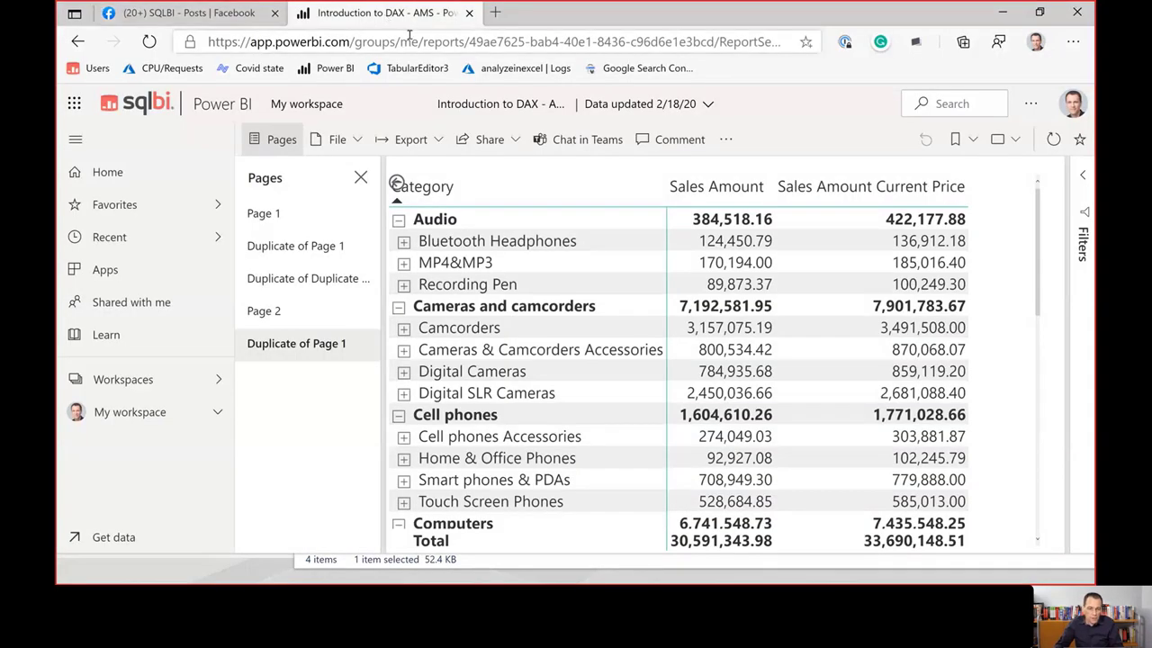
{"action": "left_click", "coordinate": [409, 43]}
{"action": "type", "text": "si"}
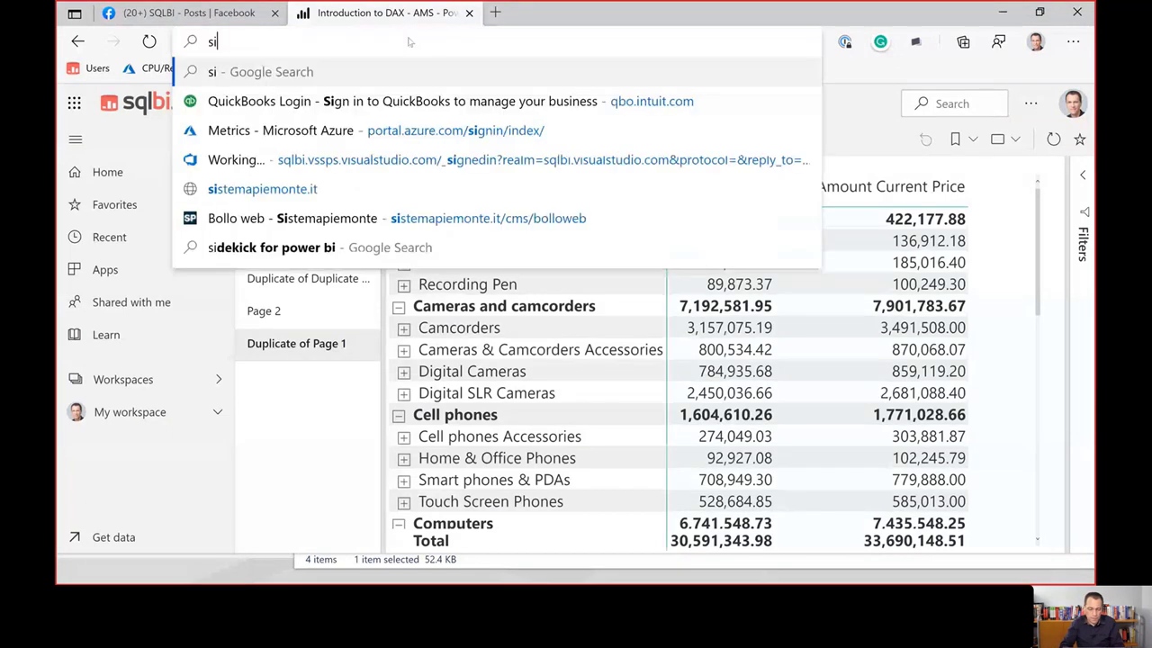
{"action": "type", "text": "te:microsoft.com external tools po"}
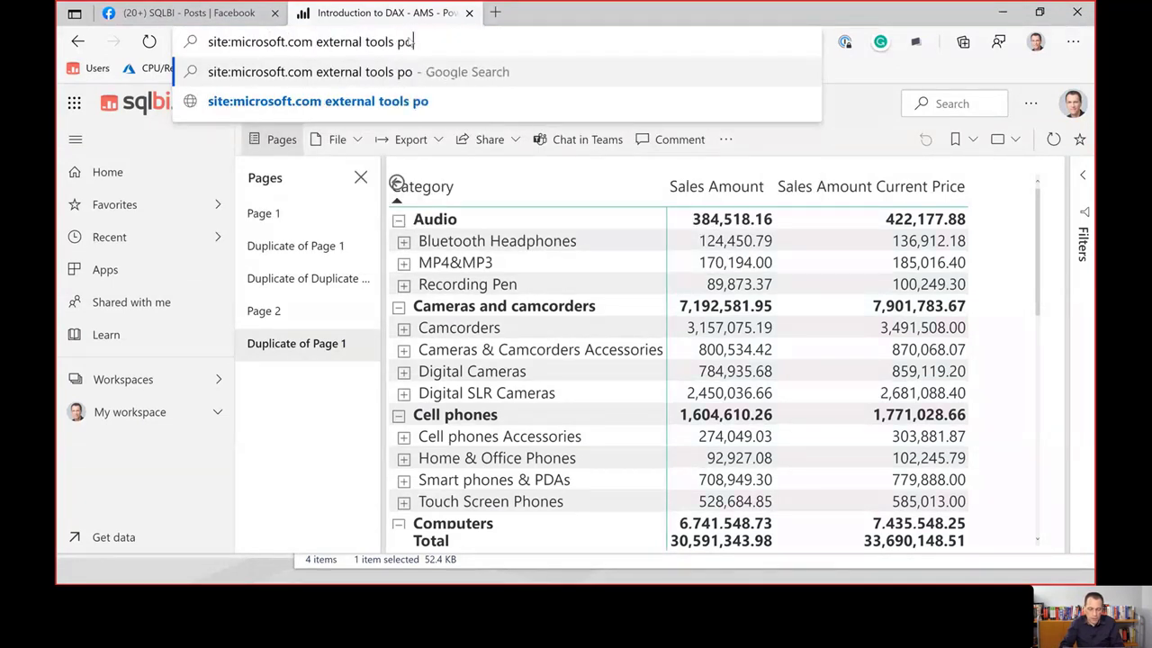
{"action": "type", "text": "wer bi"}
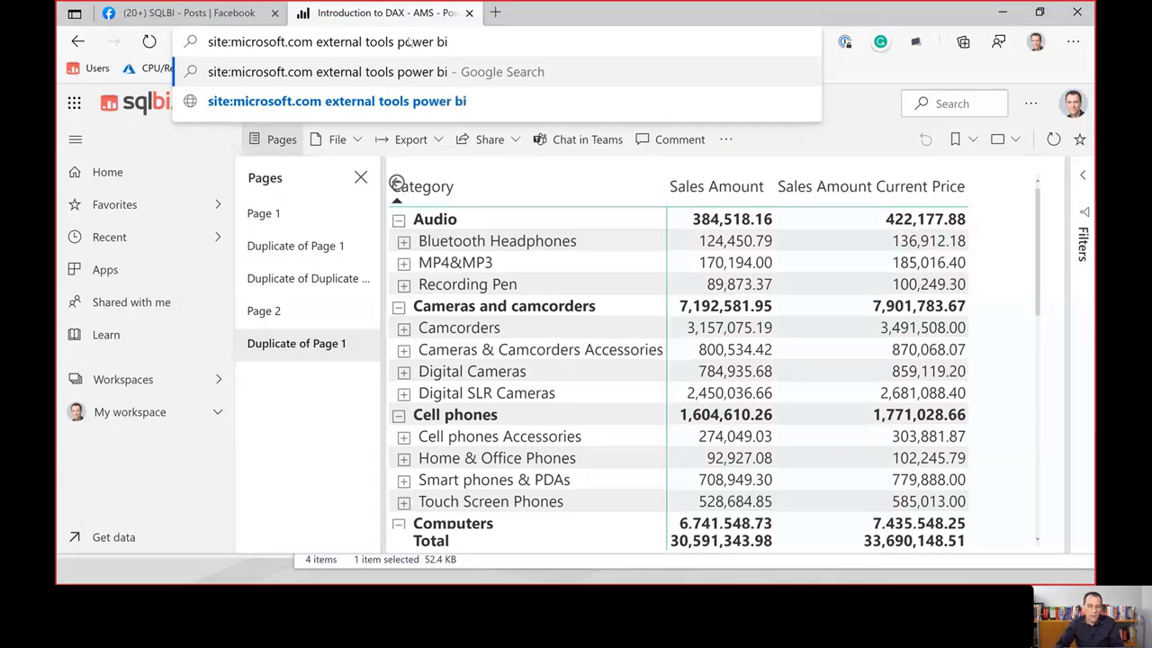
{"action": "key", "text": "Return"}
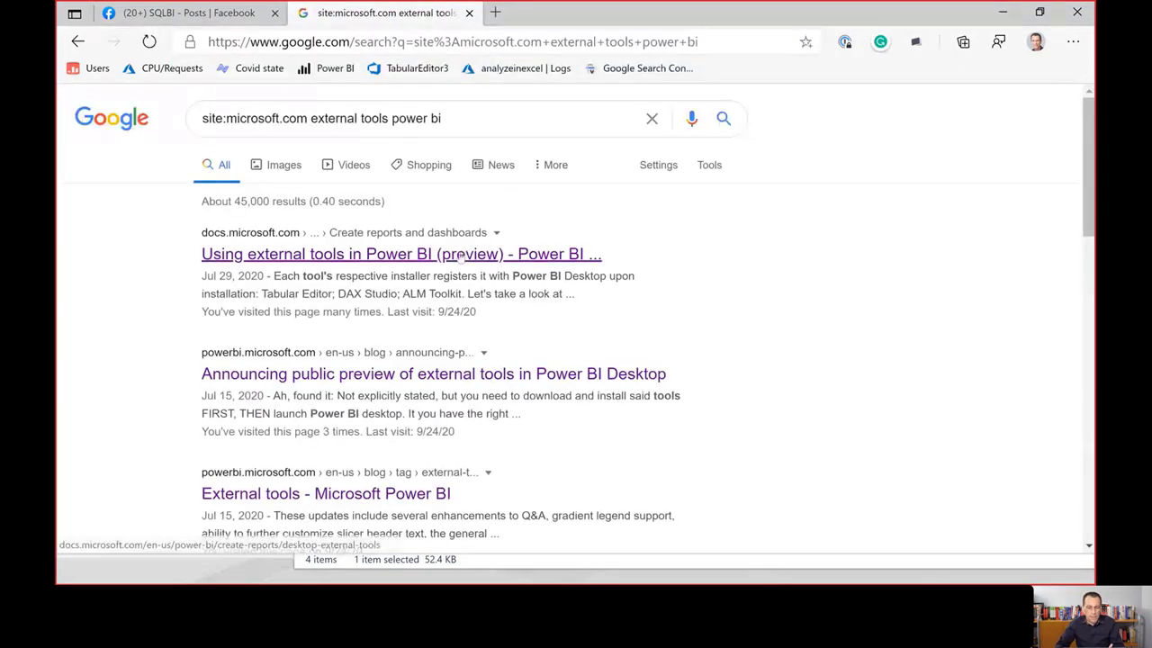
Open the Microsoft docs external tools article at Supported write operations, then return to Teams.
{"action": "left_click", "coordinate": [461, 256]}
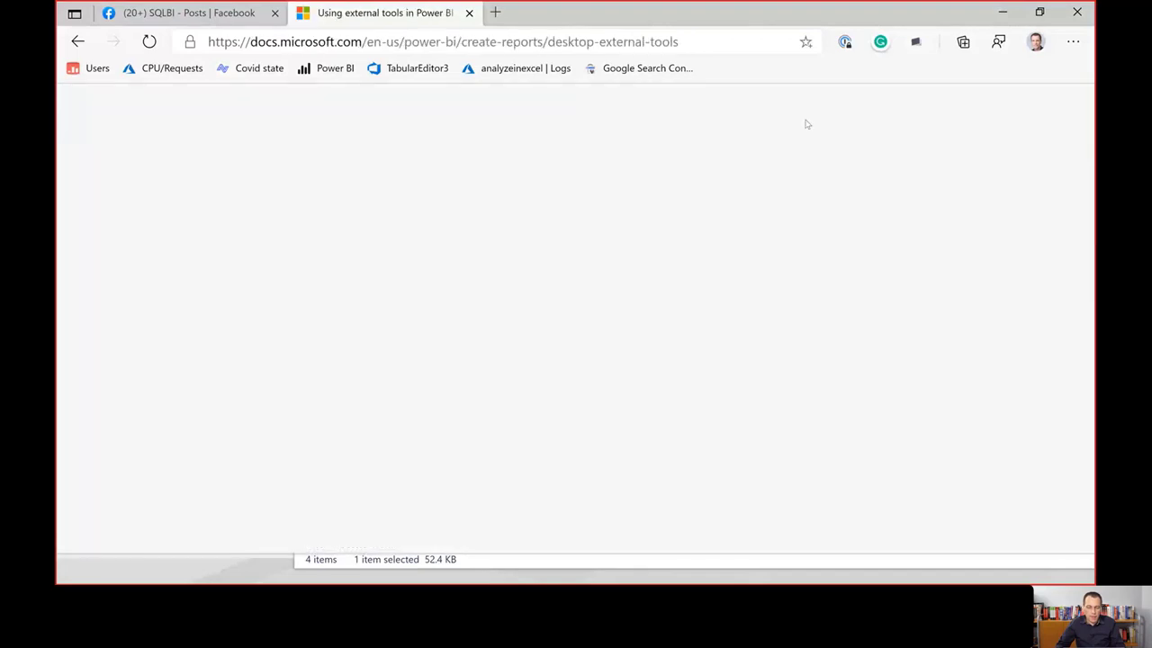
{"action": "scroll", "coordinate": [742, 292], "scroll_direction": "down", "scroll_amount": 1}
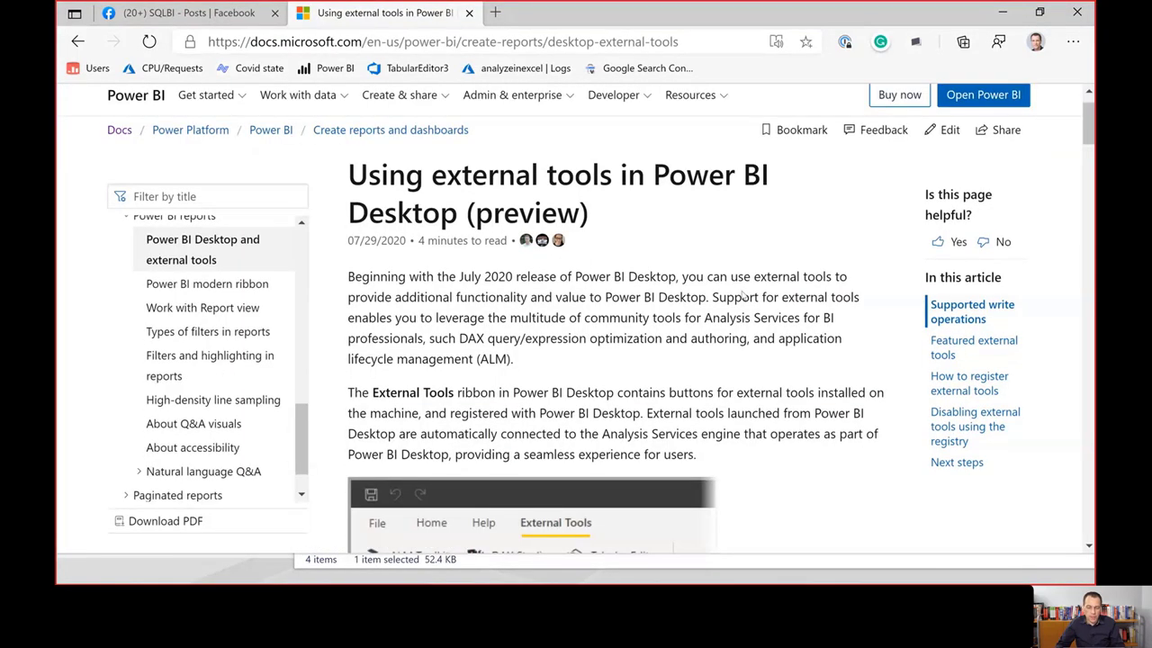
{"action": "scroll", "coordinate": [742, 293], "scroll_direction": "down", "scroll_amount": 10}
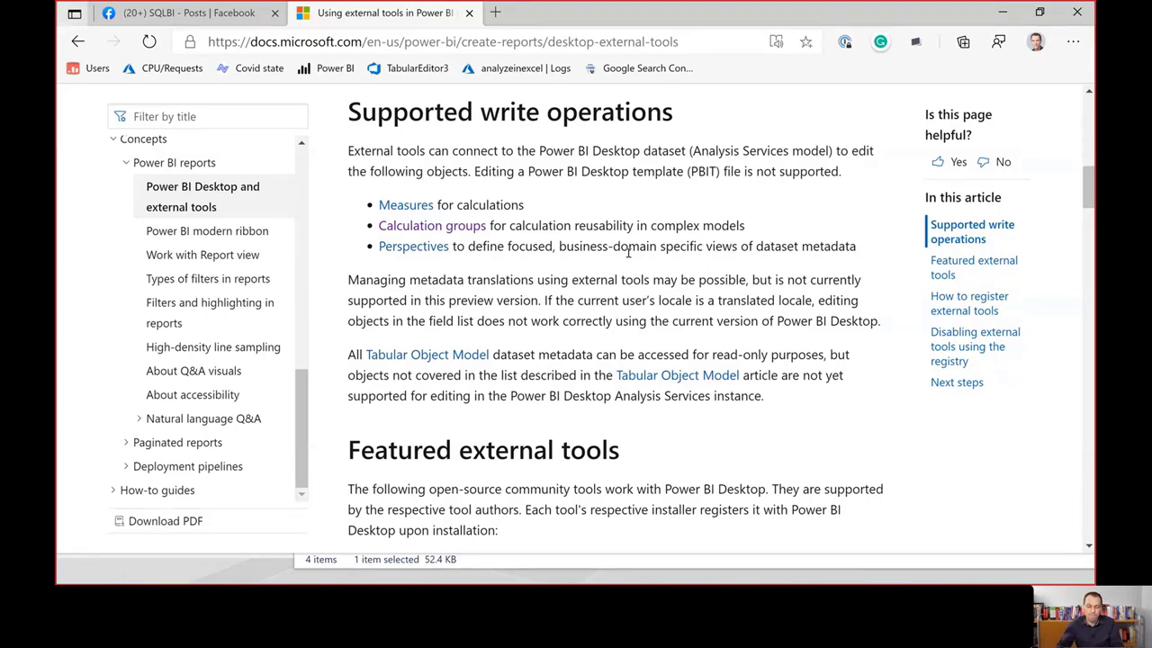
{"action": "key", "text": "alt+Tab"}
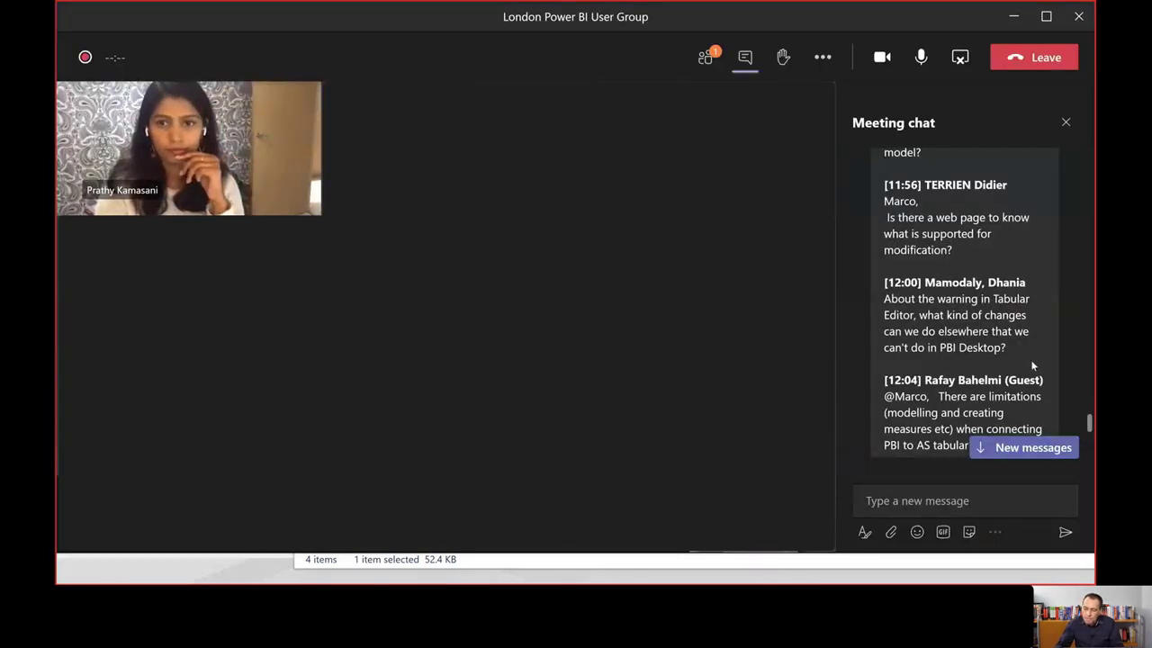
Scroll the Meeting chat to read the full Live mode question, then return to the docs page.
{"action": "scroll", "coordinate": [1033, 353], "scroll_direction": "down", "scroll_amount": 2}
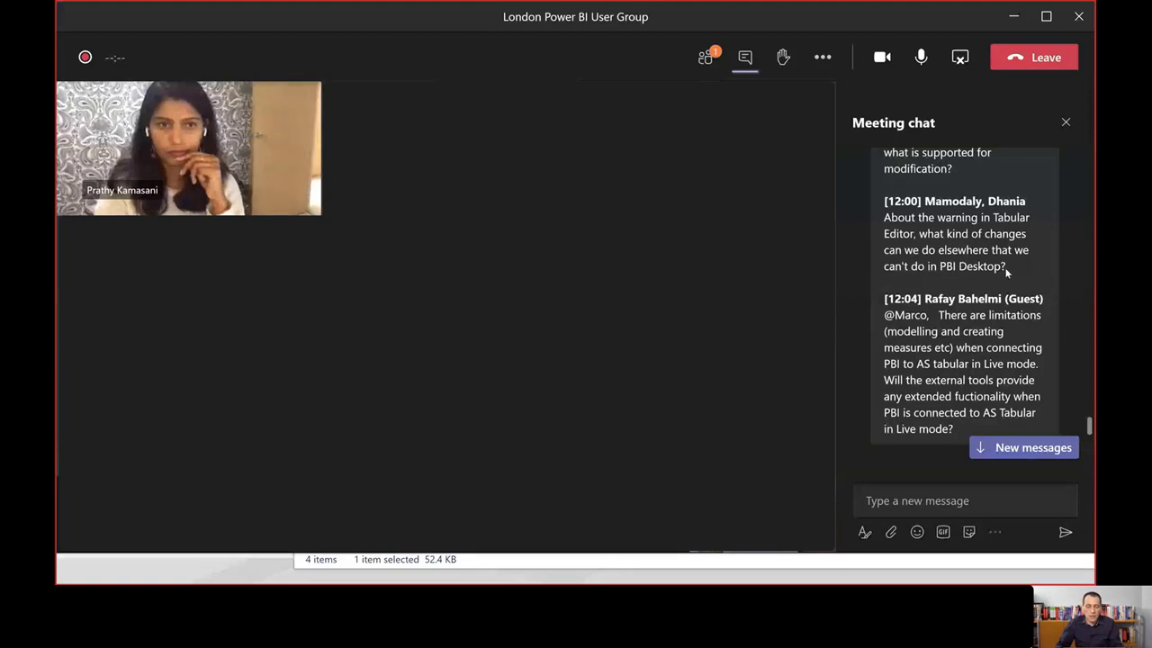
{"action": "key", "text": "alt+Tab"}
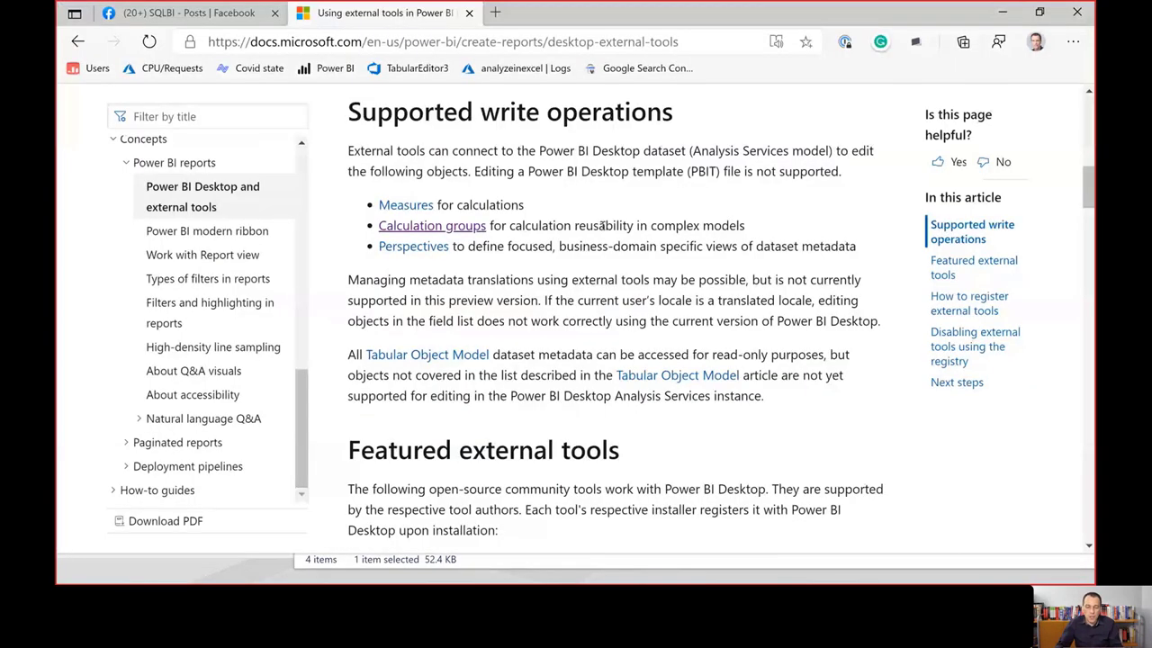
Highlight the Calculation groups and Perspectives bullets on the docs page, then return to Teams.
{"action": "left_click_drag", "start_coordinate": [856, 248], "coordinate": [353, 230]}
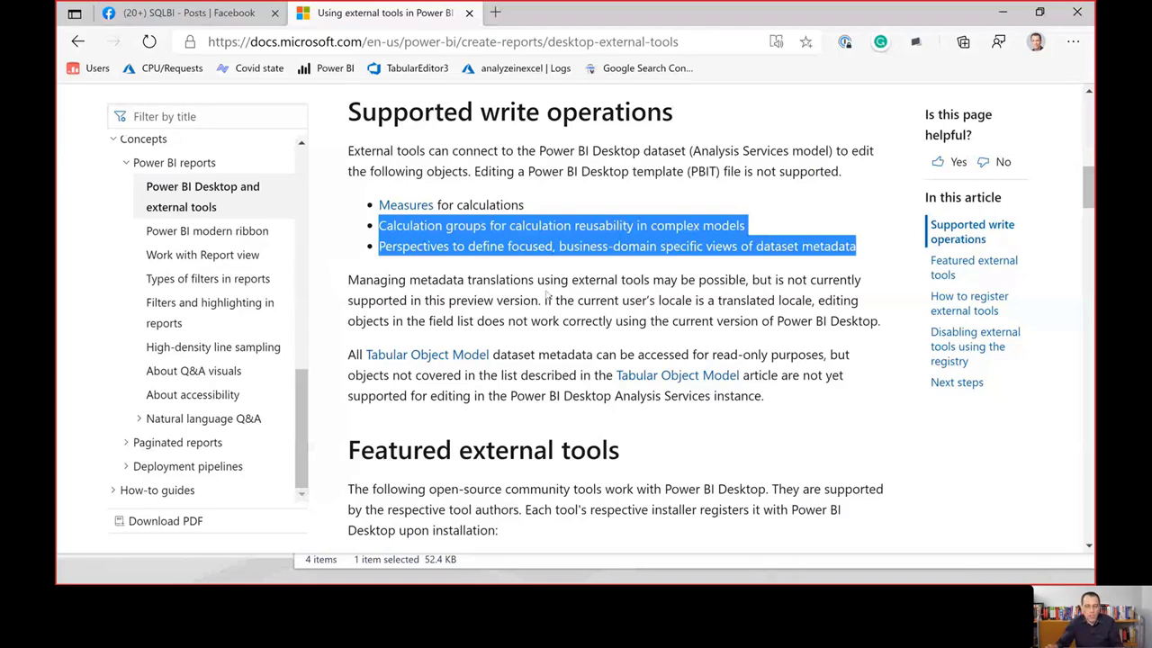
{"action": "key", "text": "alt+Tab"}
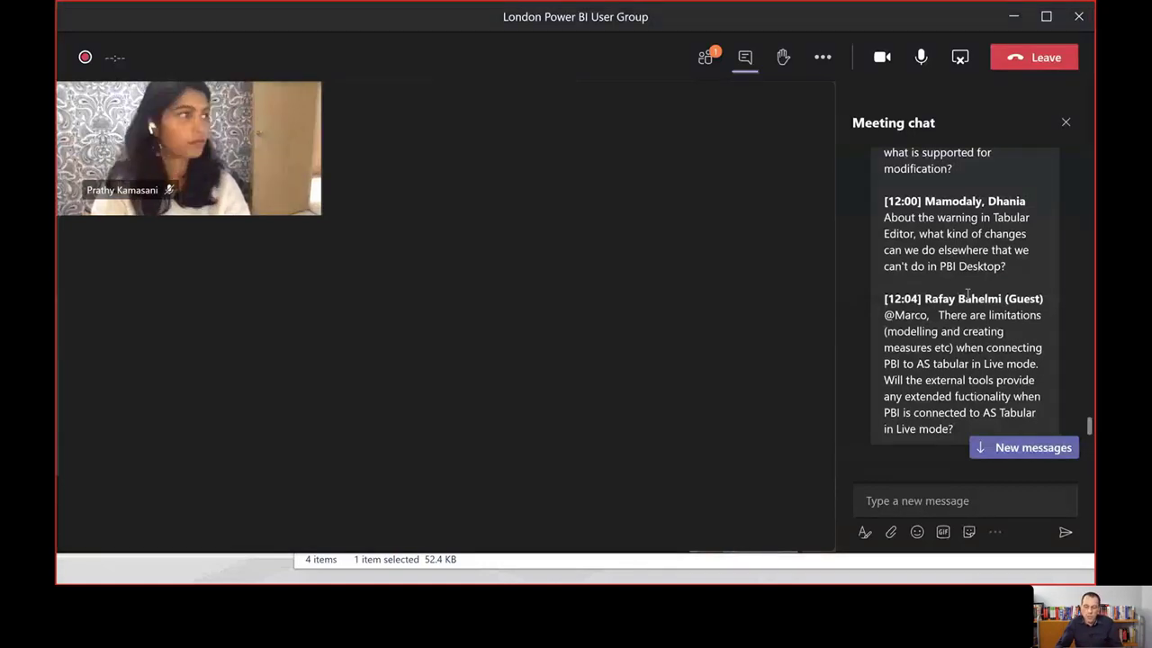
Scroll the Meeting chat down to the edited web-page question and the 2.12.4 reply.
{"action": "scroll", "coordinate": [968, 292], "scroll_direction": "down", "scroll_amount": 2}
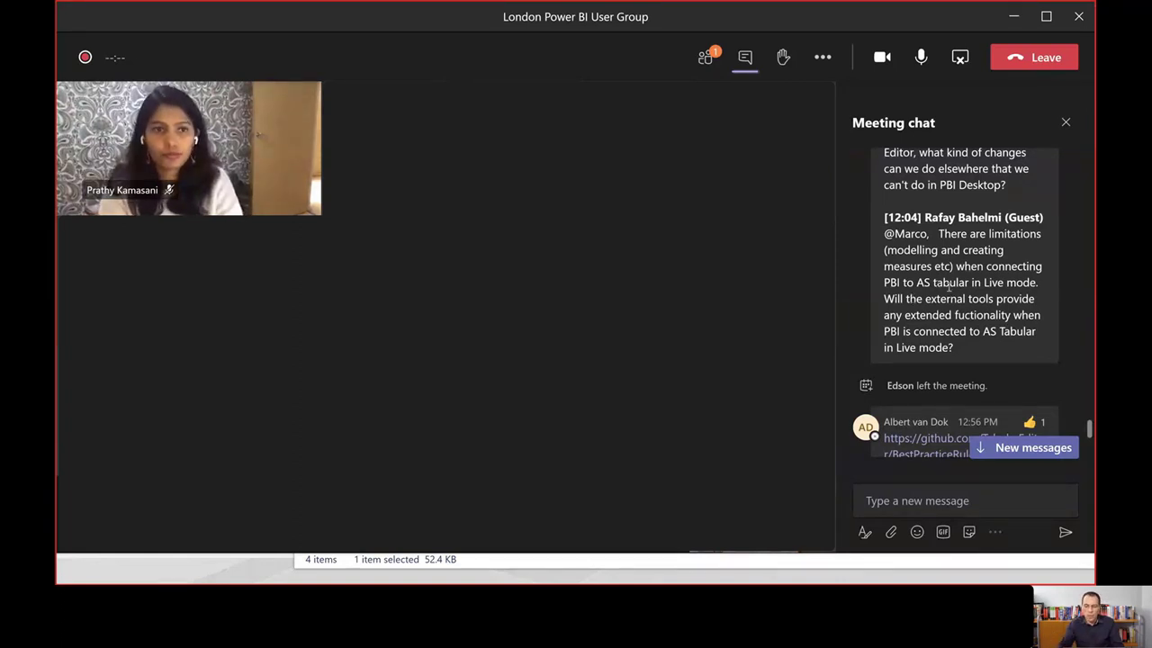
Scroll past the feedback form link and select the text of the Tabular Editor 3.0 release question.
{"action": "scroll", "coordinate": [1059, 382], "scroll_direction": "down", "scroll_amount": 5}
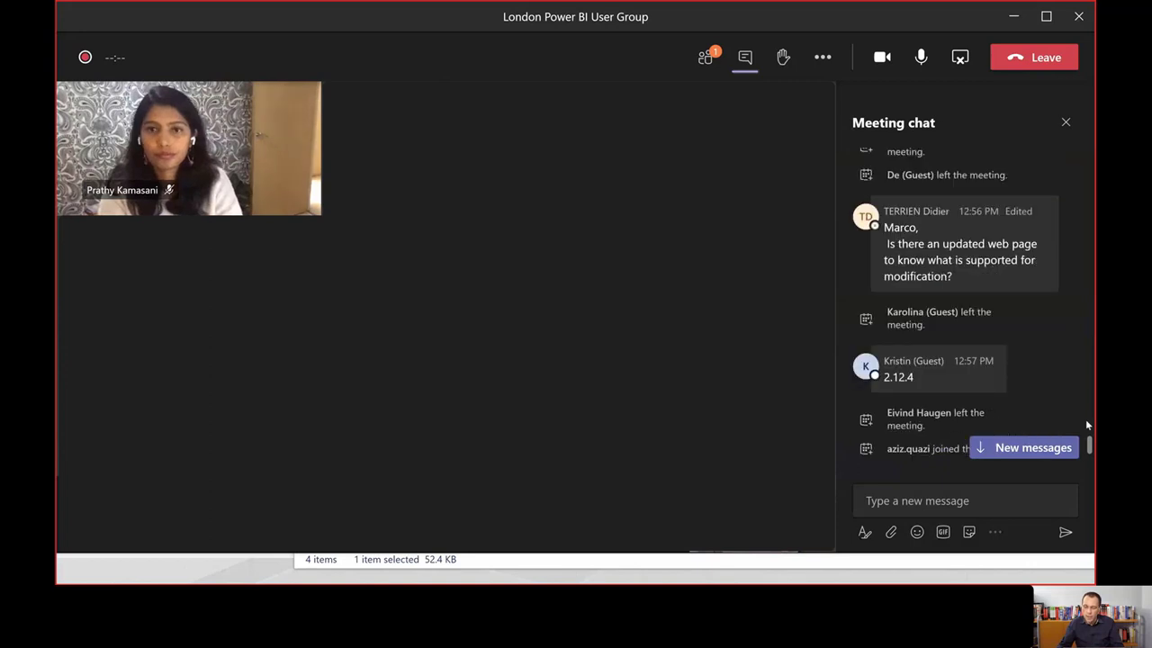
{"action": "scroll", "coordinate": [982, 377], "scroll_direction": "down", "scroll_amount": 2}
{"action": "scroll", "coordinate": [981, 377], "scroll_direction": "up", "scroll_amount": 4}
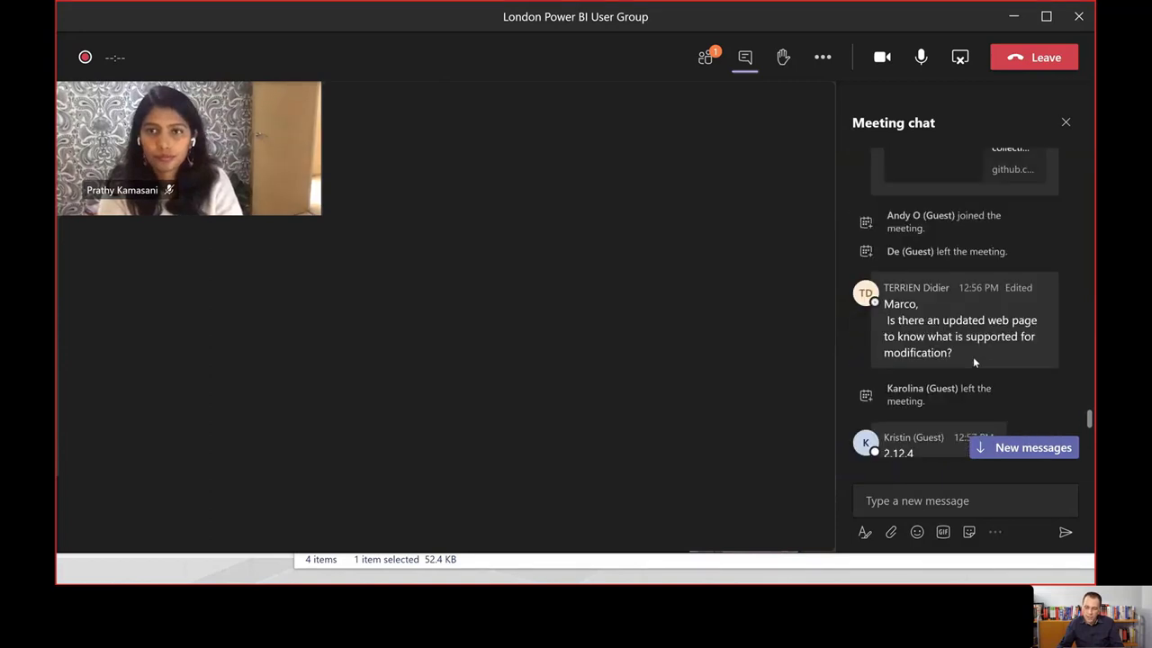
{"action": "scroll", "coordinate": [998, 233], "scroll_direction": "up", "scroll_amount": 4}
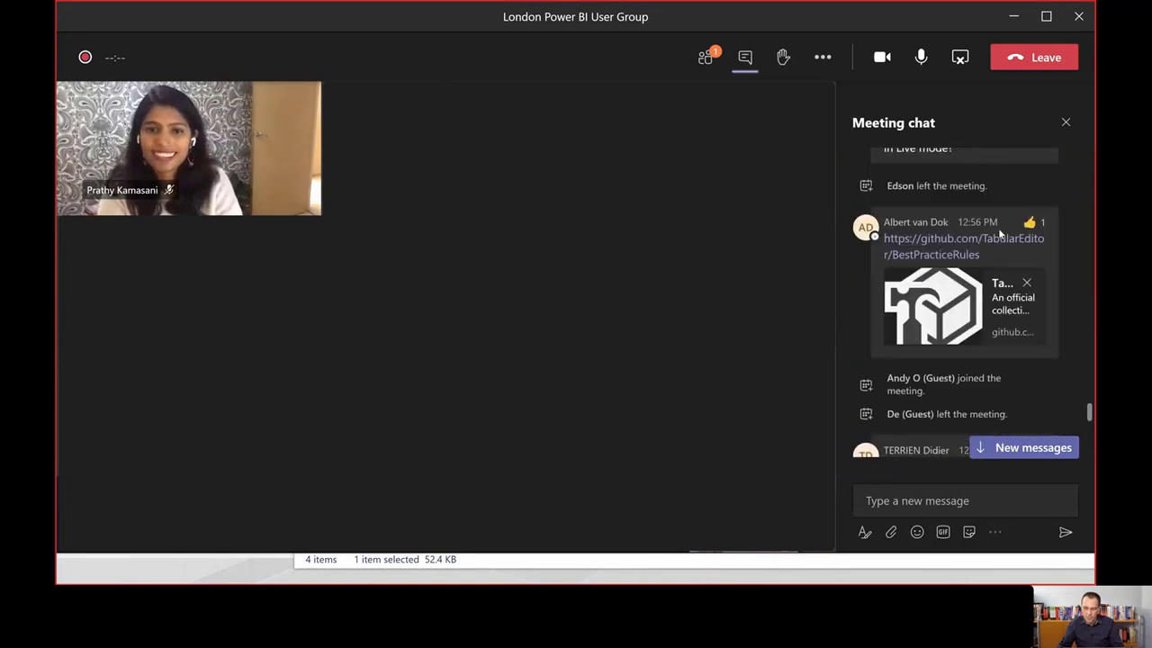
{"action": "scroll", "coordinate": [999, 234], "scroll_direction": "down", "scroll_amount": 6}
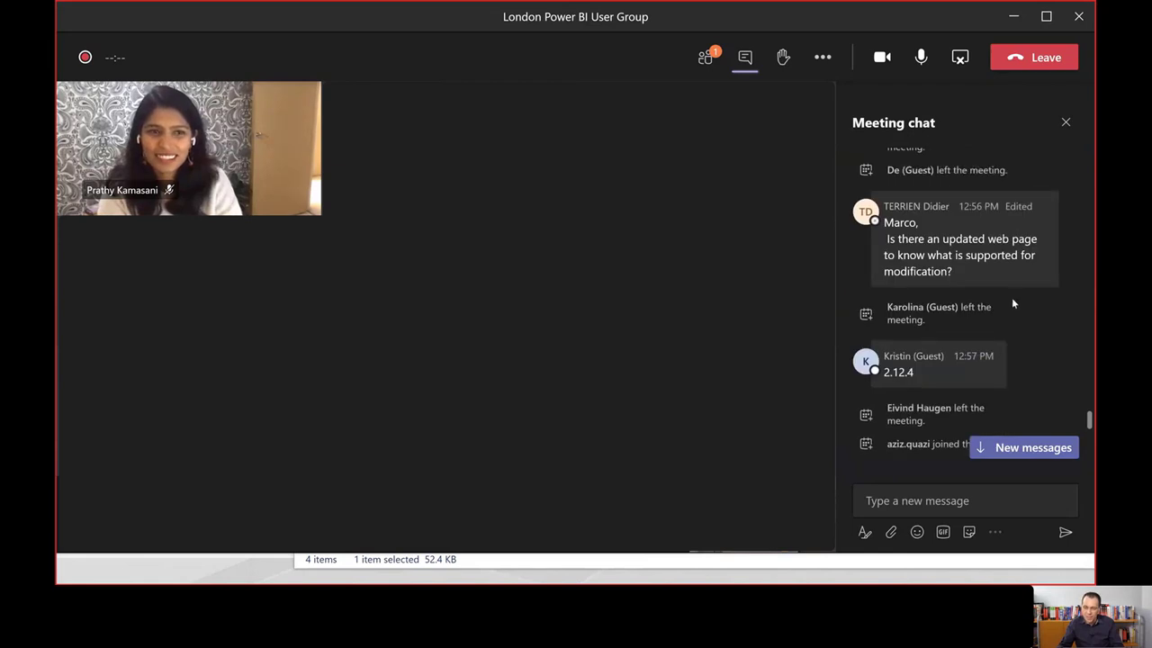
{"action": "scroll", "coordinate": [1012, 297], "scroll_direction": "down", "scroll_amount": 6}
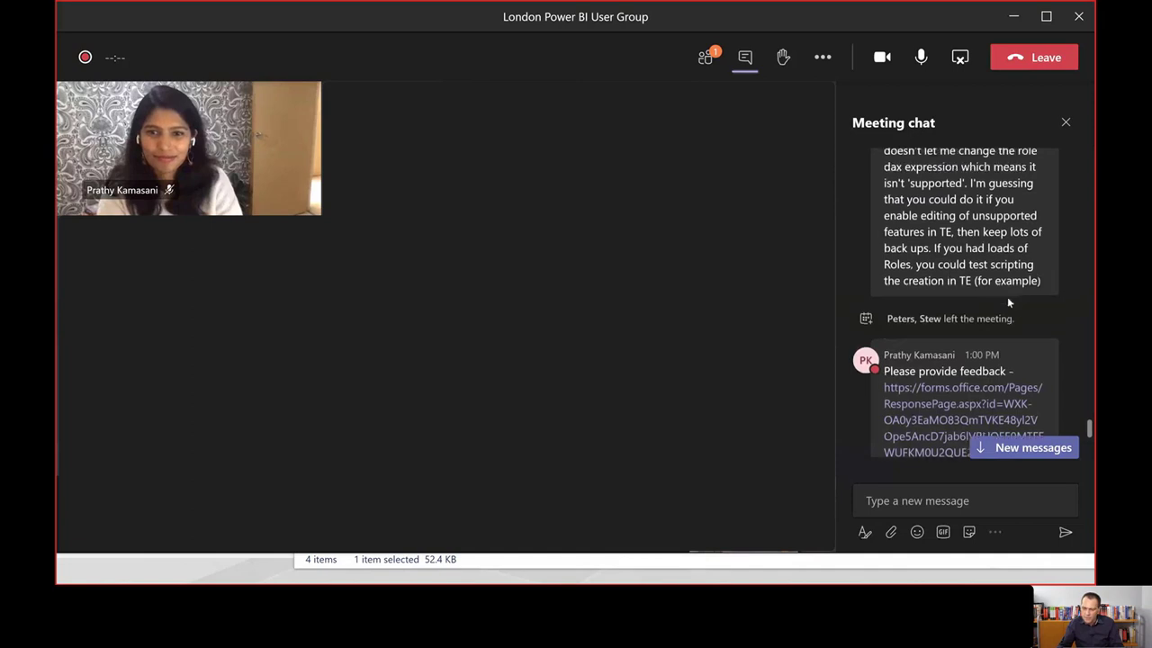
{"action": "scroll", "coordinate": [1009, 303], "scroll_direction": "up", "scroll_amount": 1}
{"action": "scroll", "coordinate": [999, 302], "scroll_direction": "down", "scroll_amount": 2}
{"action": "scroll", "coordinate": [999, 302], "scroll_direction": "down", "scroll_amount": 5}
{"action": "mouse_move", "coordinate": [997, 306]}
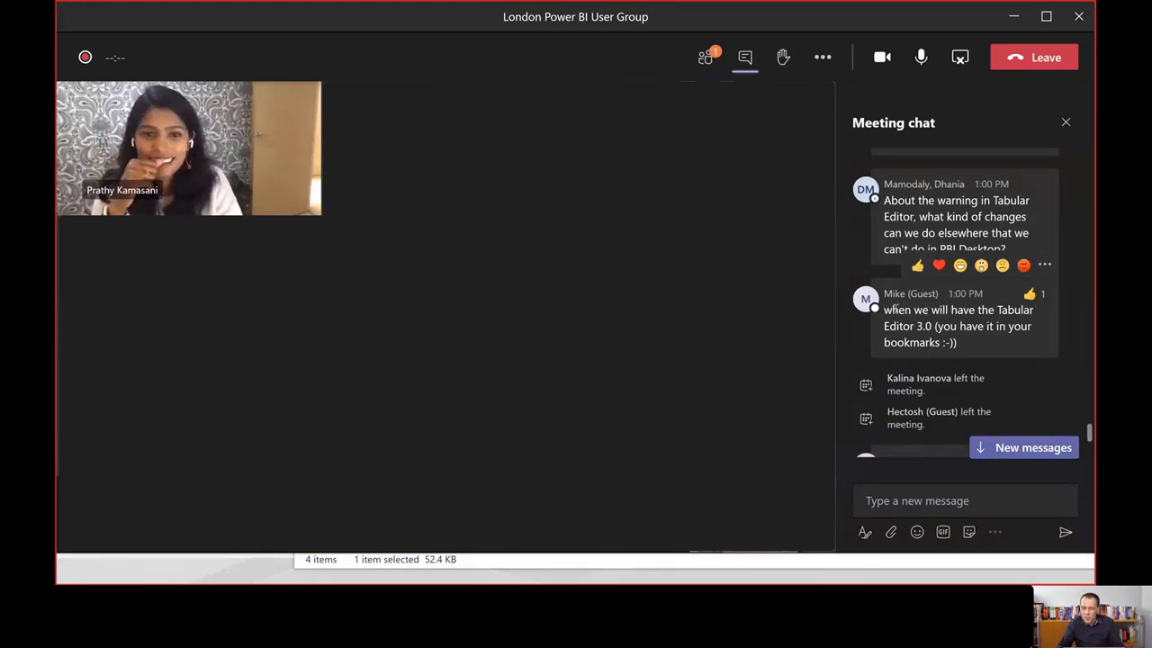
{"action": "left_click_drag", "start_coordinate": [885, 310], "coordinate": [961, 324]}
{"action": "left_click", "coordinate": [972, 324]}
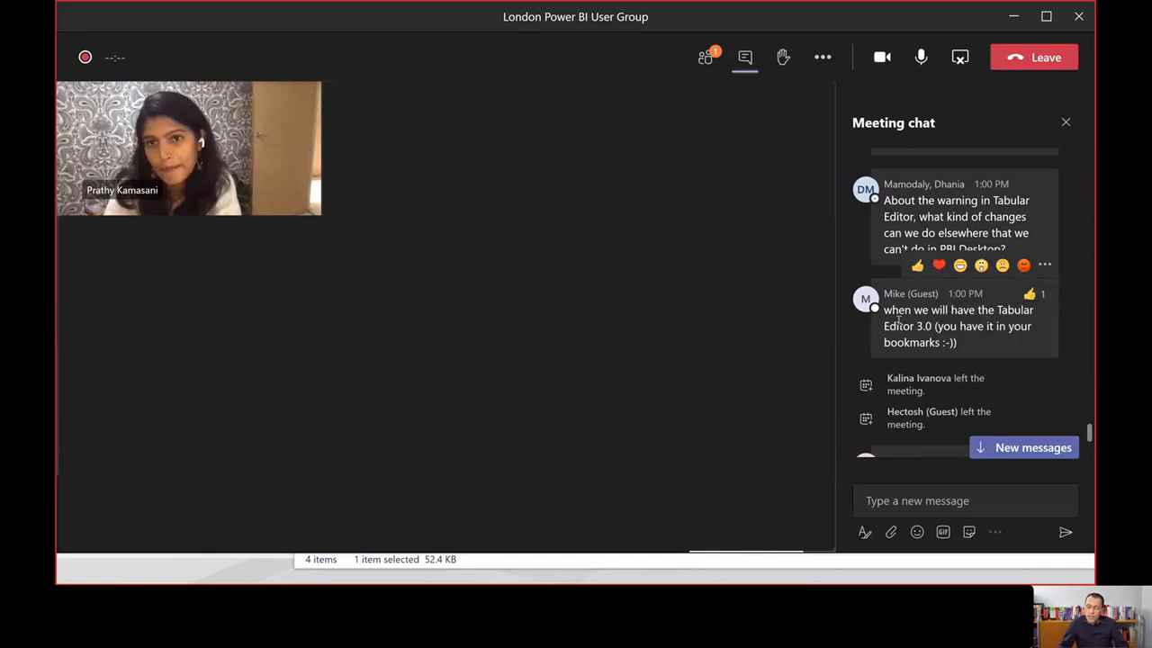
Scroll the Meeting chat past the raised-hand note to the full Roles publishing and pipeline deployment errors message.
{"action": "scroll", "coordinate": [900, 321], "scroll_direction": "down", "scroll_amount": 1}
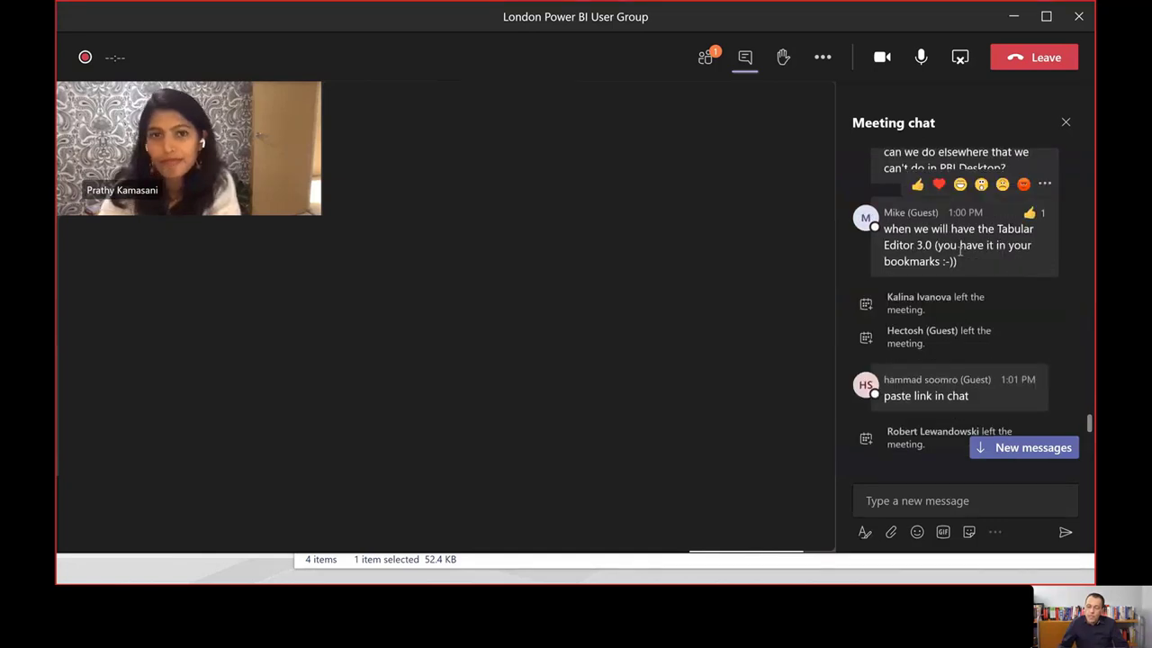
{"action": "scroll", "coordinate": [1006, 259], "scroll_direction": "down", "scroll_amount": 1}
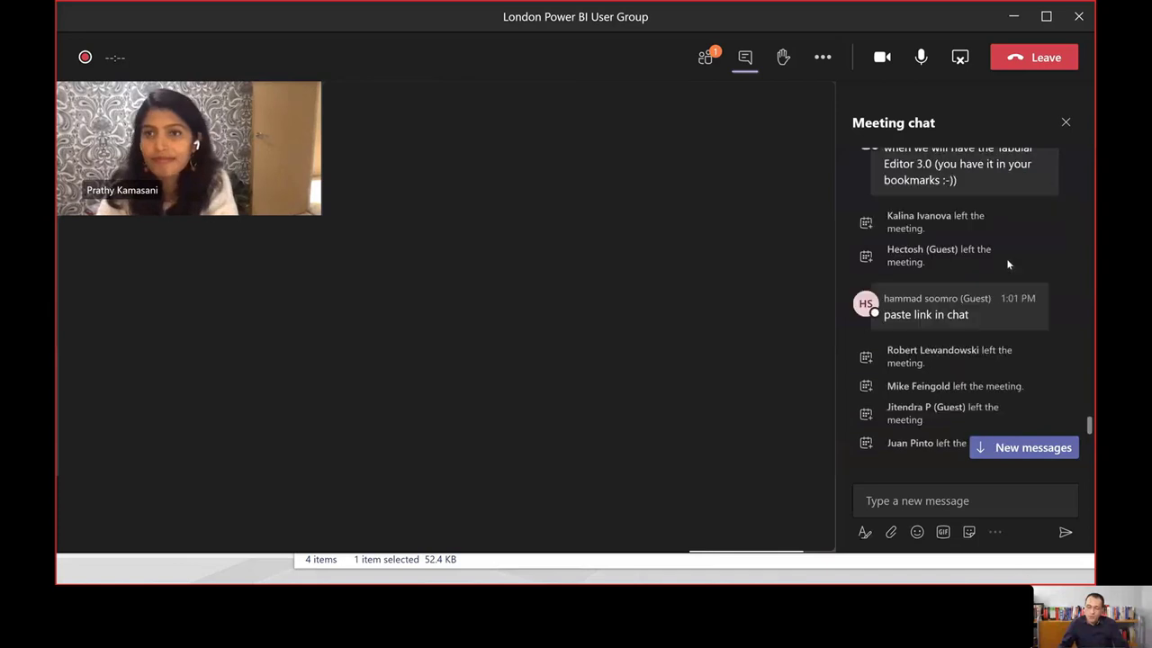
{"action": "scroll", "coordinate": [1001, 265], "scroll_direction": "down", "scroll_amount": 2}
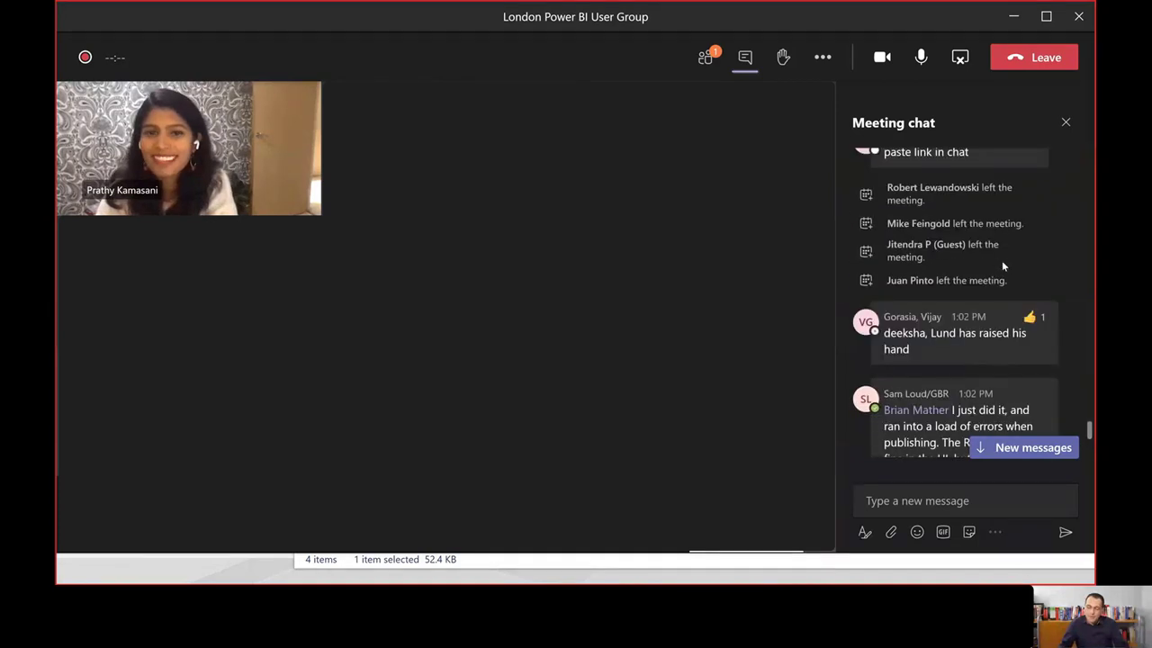
{"action": "scroll", "coordinate": [1003, 266], "scroll_direction": "up", "scroll_amount": 6}
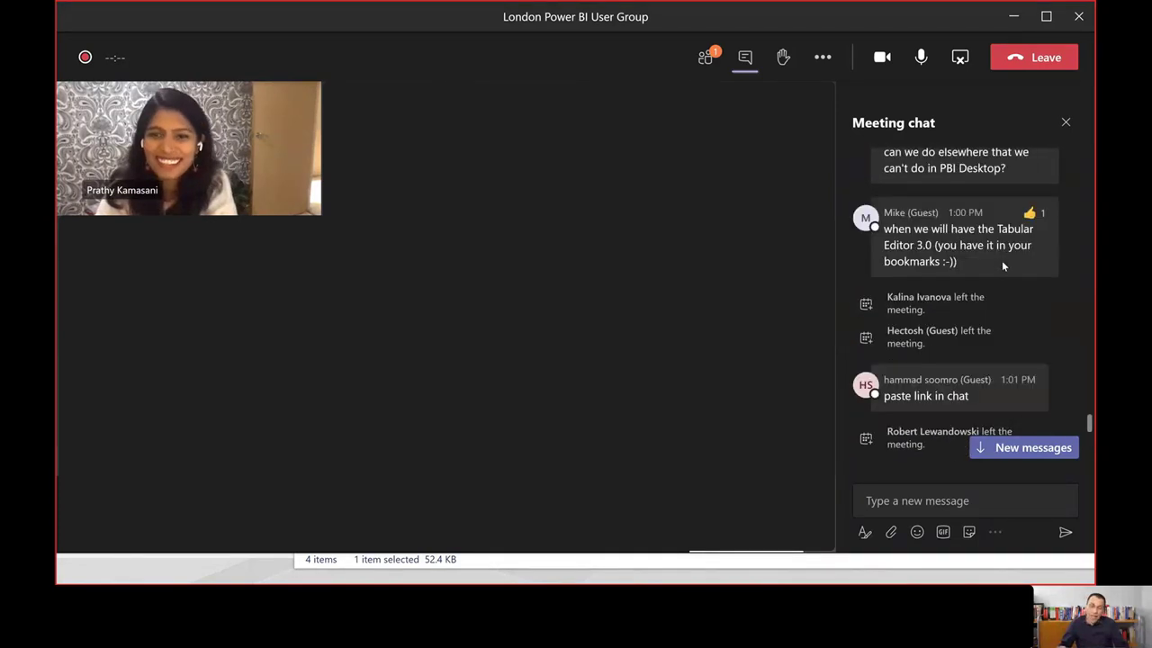
{"action": "mouse_move", "coordinate": [1002, 265]}
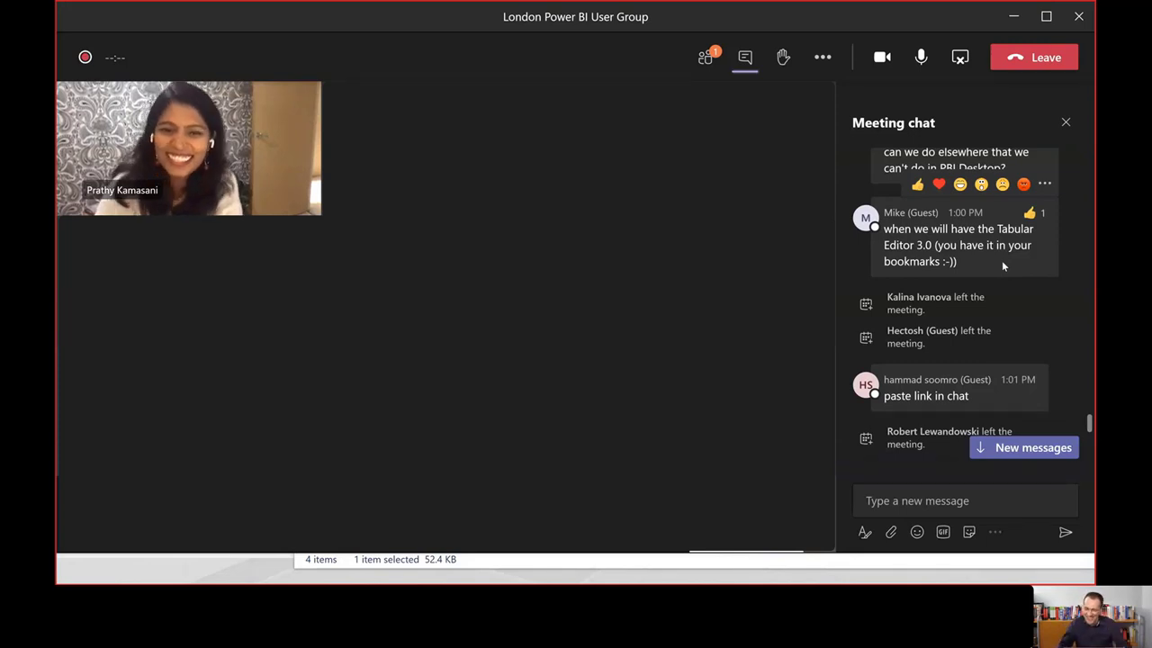
{"action": "scroll", "coordinate": [1014, 257], "scroll_direction": "down", "scroll_amount": 3}
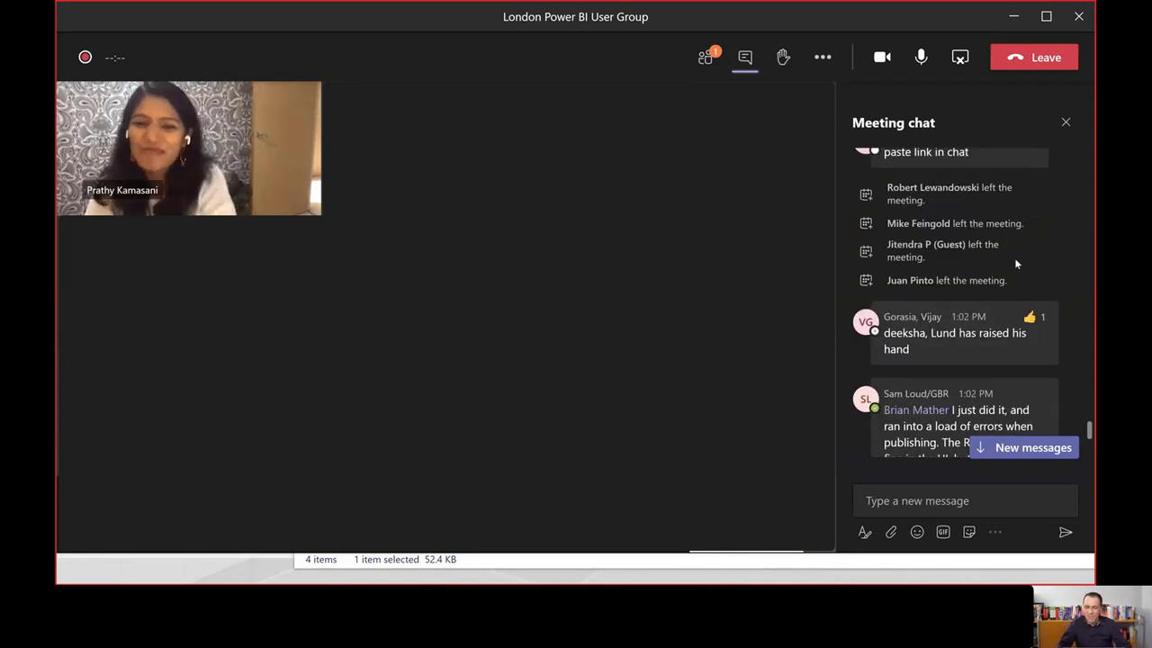
{"action": "scroll", "coordinate": [1014, 257], "scroll_direction": "down", "scroll_amount": 1}
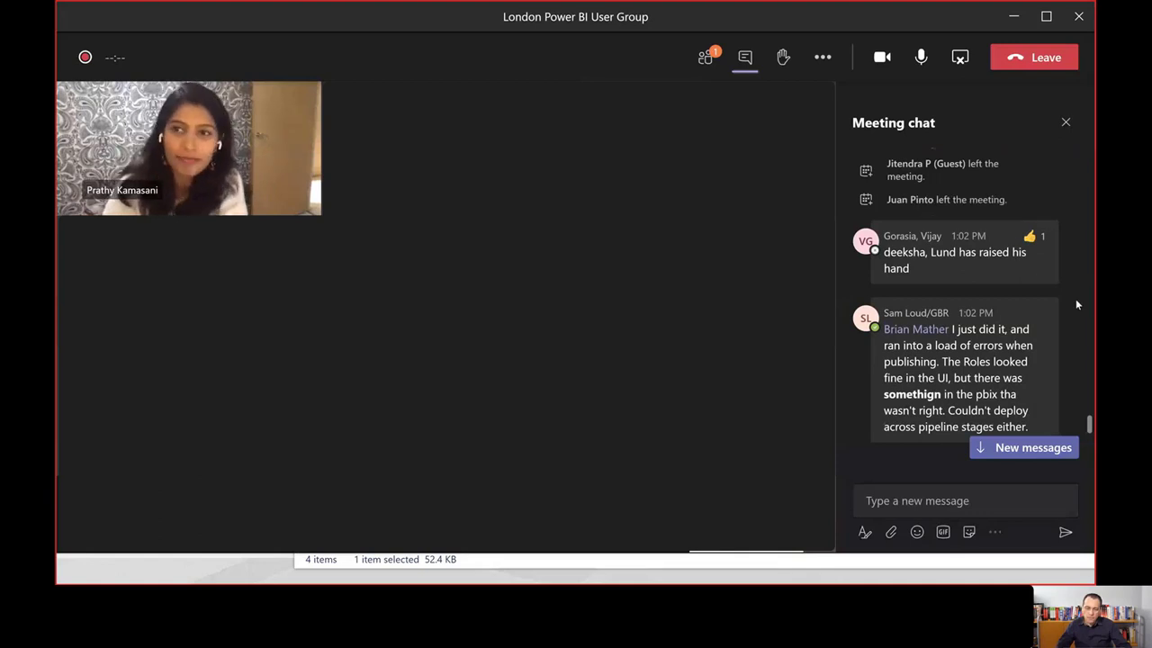
Scroll past the delete-and-reapply-Roles fix to the sqlbi.com syncing-slicers link and its preview card.
{"action": "scroll", "coordinate": [1076, 299], "scroll_direction": "down", "scroll_amount": 1}
{"action": "mouse_move", "coordinate": [1049, 307]}
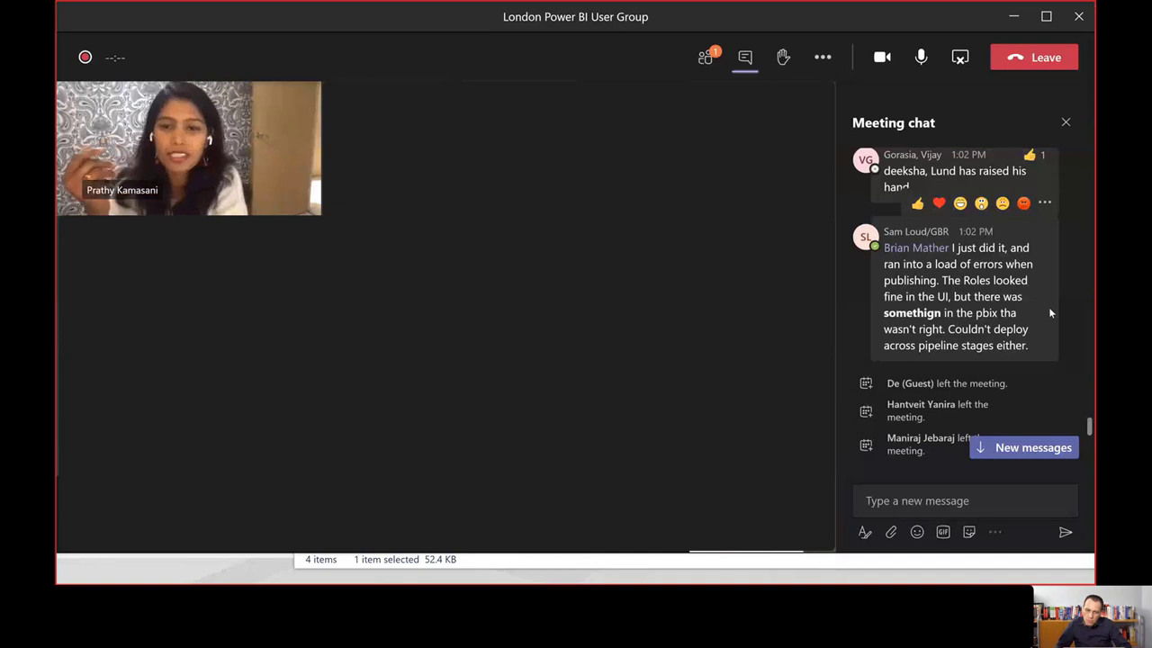
{"action": "scroll", "coordinate": [1049, 312], "scroll_direction": "down", "scroll_amount": 2}
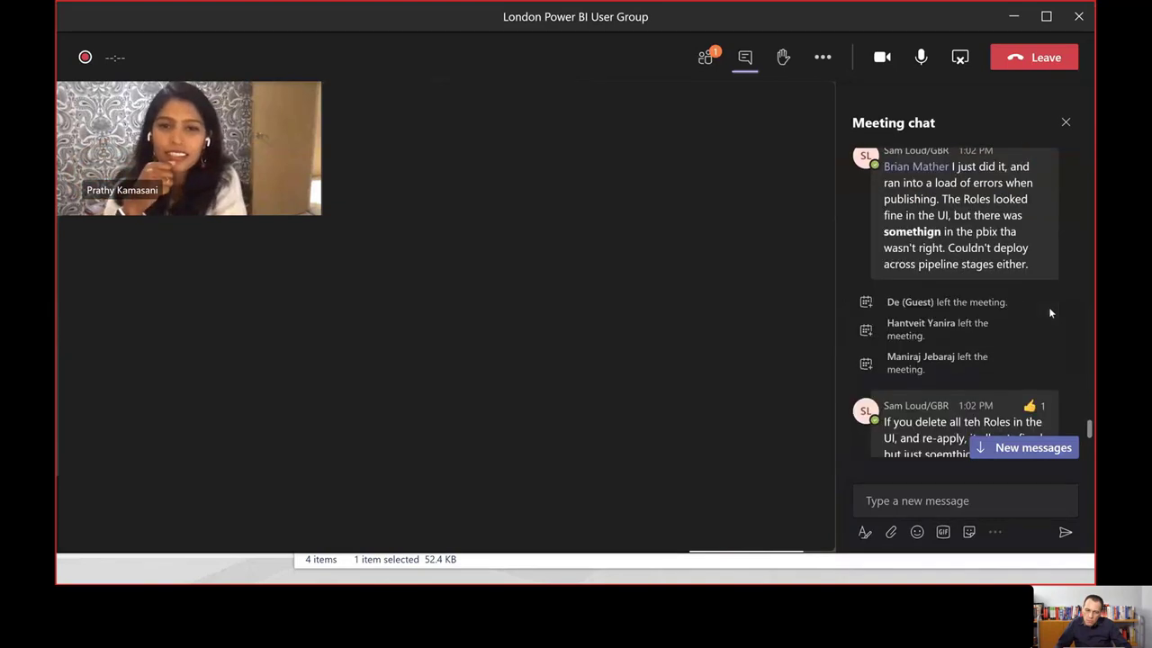
{"action": "scroll", "coordinate": [1050, 311], "scroll_direction": "down", "scroll_amount": 1}
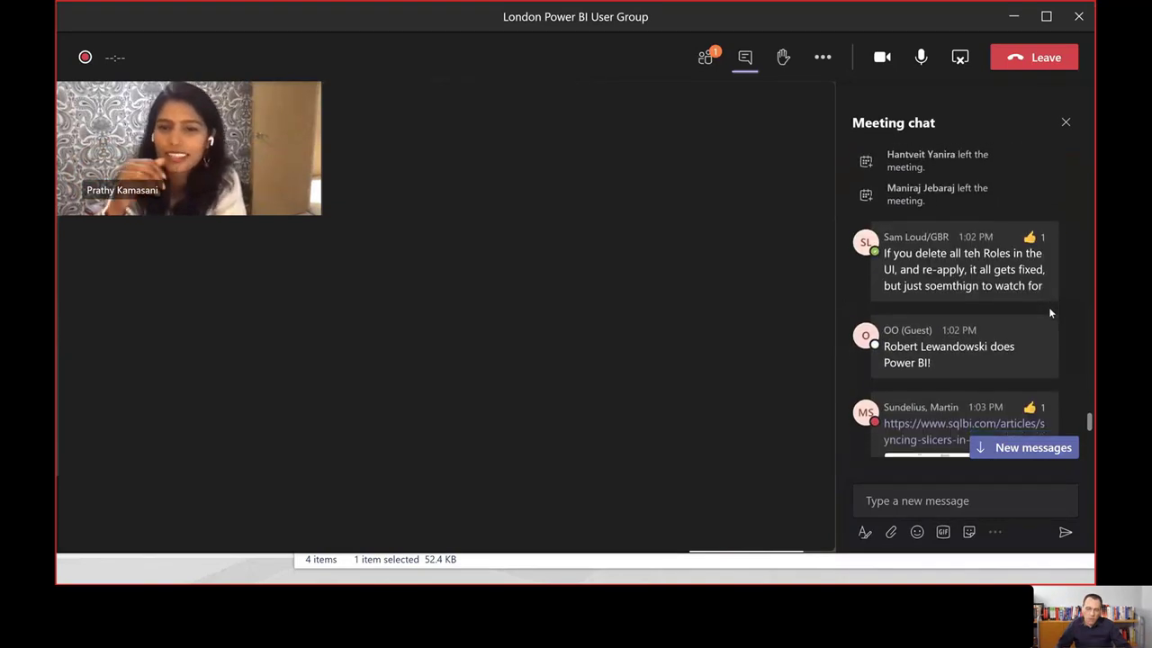
{"action": "scroll", "coordinate": [1050, 312], "scroll_direction": "down", "scroll_amount": 2}
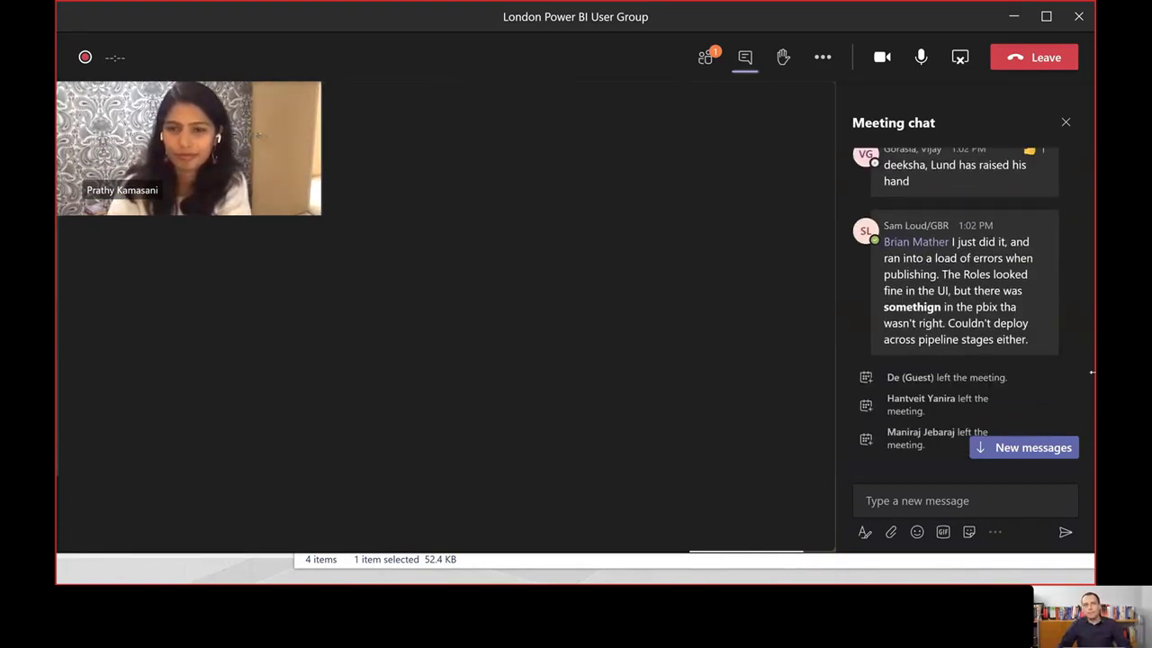
{"action": "mouse_move", "coordinate": [1022, 324]}
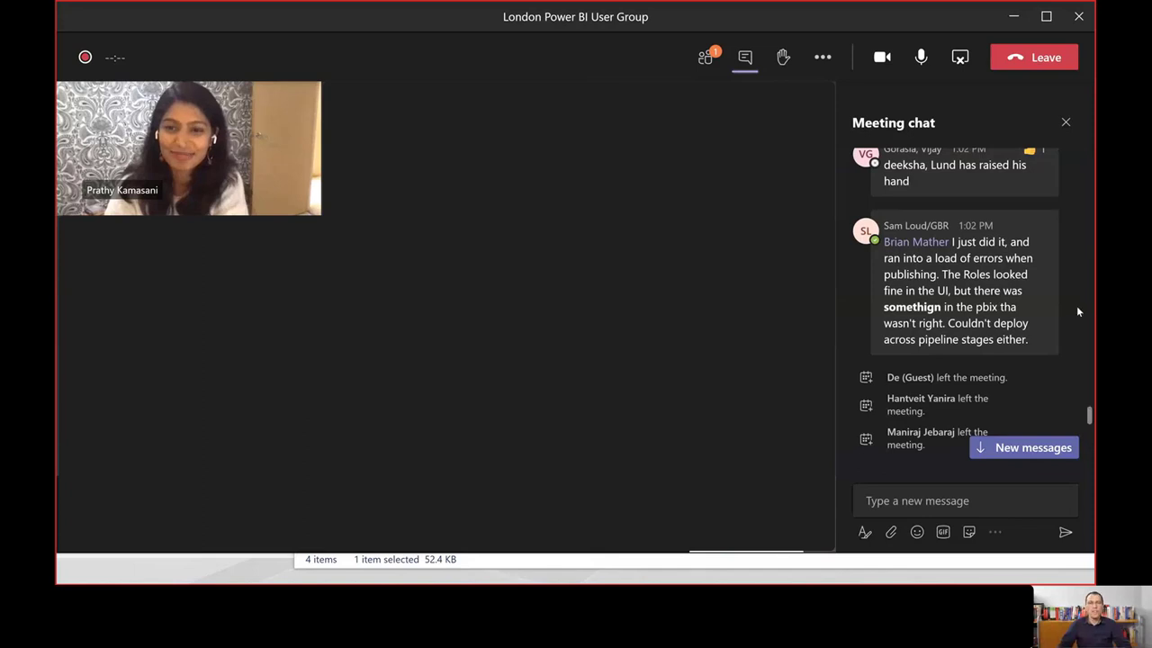
{"action": "mouse_move", "coordinate": [1010, 295]}
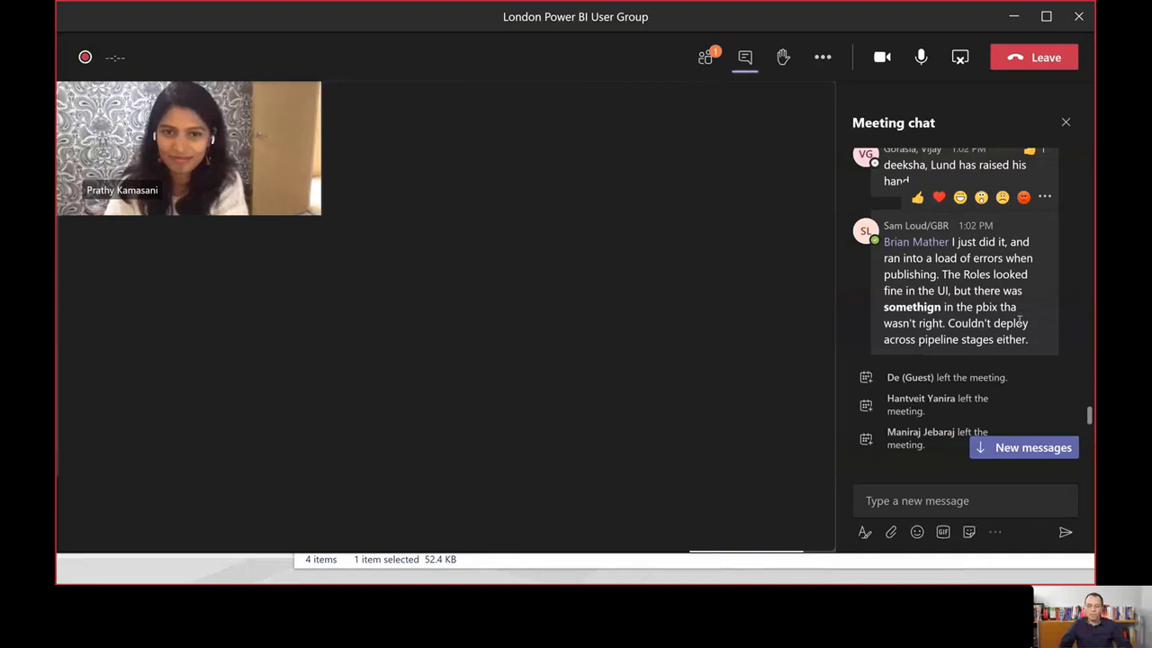
{"action": "scroll", "coordinate": [1020, 322], "scroll_direction": "down", "scroll_amount": 1}
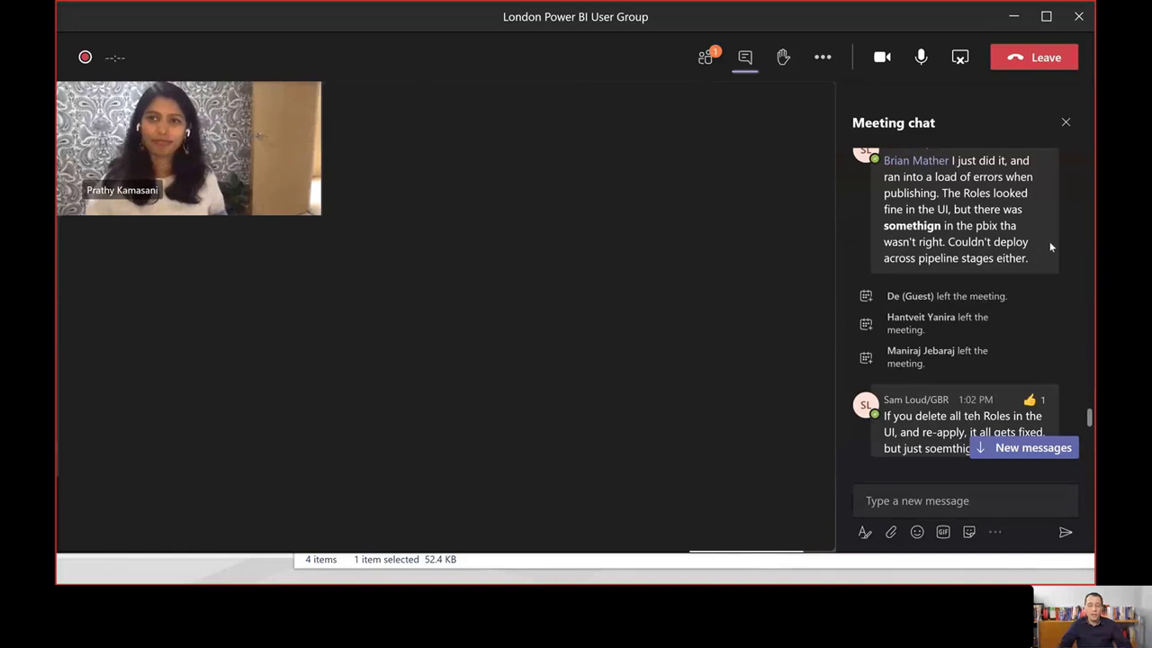
{"action": "scroll", "coordinate": [1049, 247], "scroll_direction": "down", "scroll_amount": 1}
{"action": "scroll", "coordinate": [1049, 247], "scroll_direction": "up", "scroll_amount": 1}
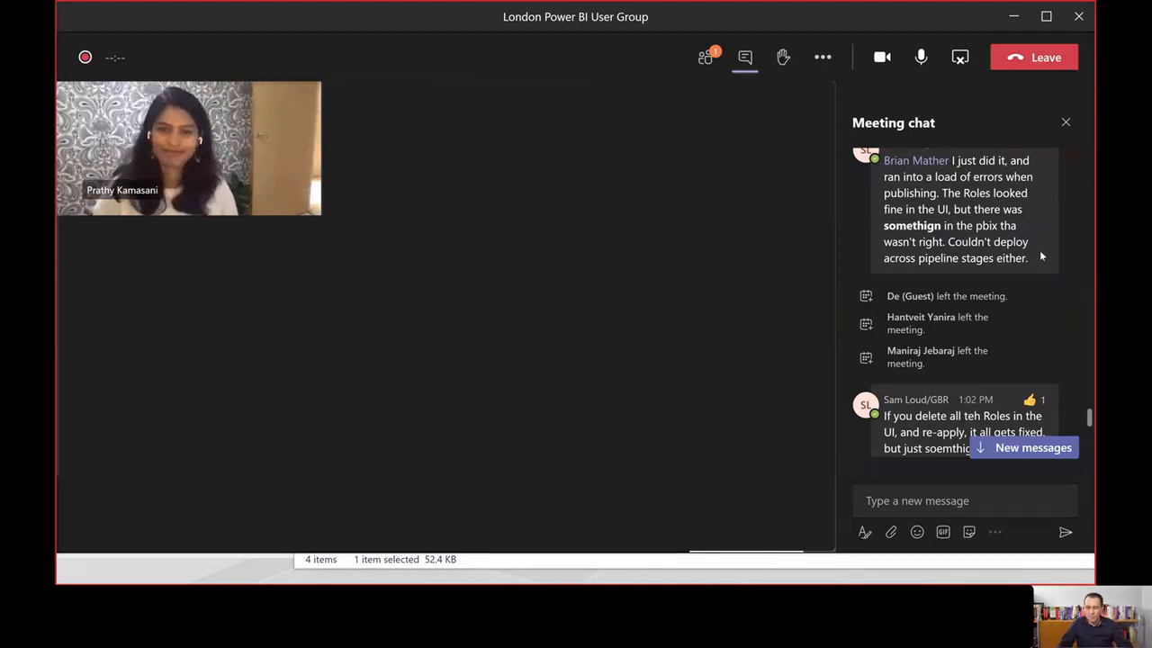
{"action": "scroll", "coordinate": [1039, 257], "scroll_direction": "down", "scroll_amount": 1}
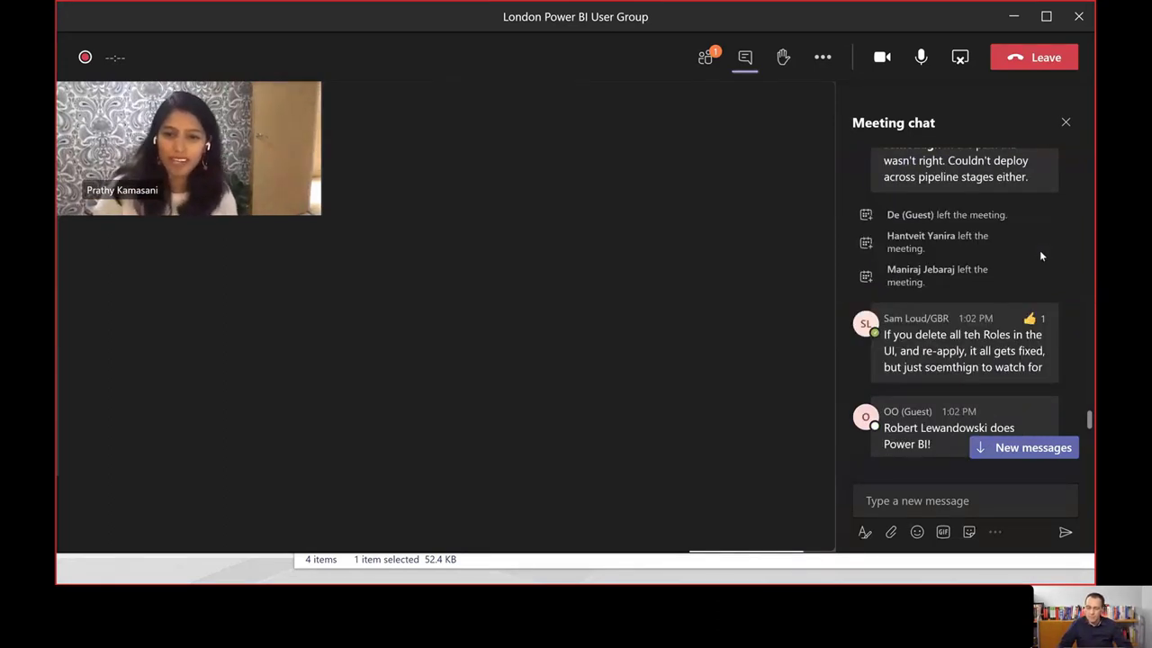
{"action": "scroll", "coordinate": [1039, 257], "scroll_direction": "down", "scroll_amount": 1}
{"action": "scroll", "coordinate": [1038, 308], "scroll_direction": "down", "scroll_amount": 1}
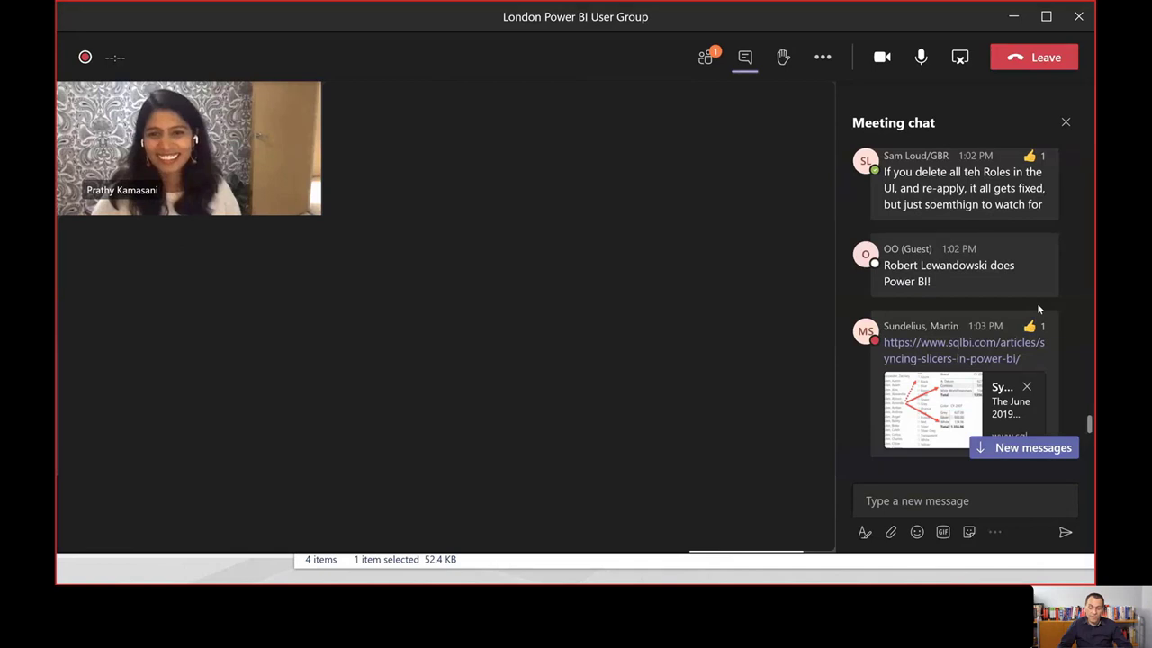
{"action": "scroll", "coordinate": [1037, 308], "scroll_direction": "down", "scroll_amount": 3}
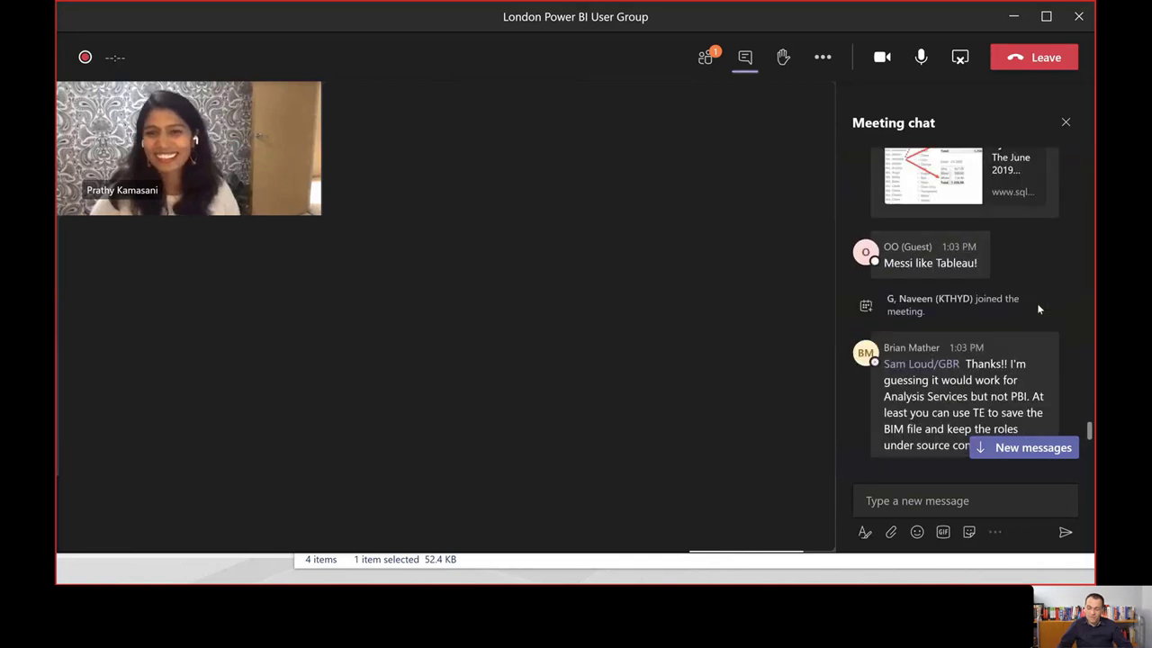
{"action": "scroll", "coordinate": [1038, 308], "scroll_direction": "down", "scroll_amount": 1}
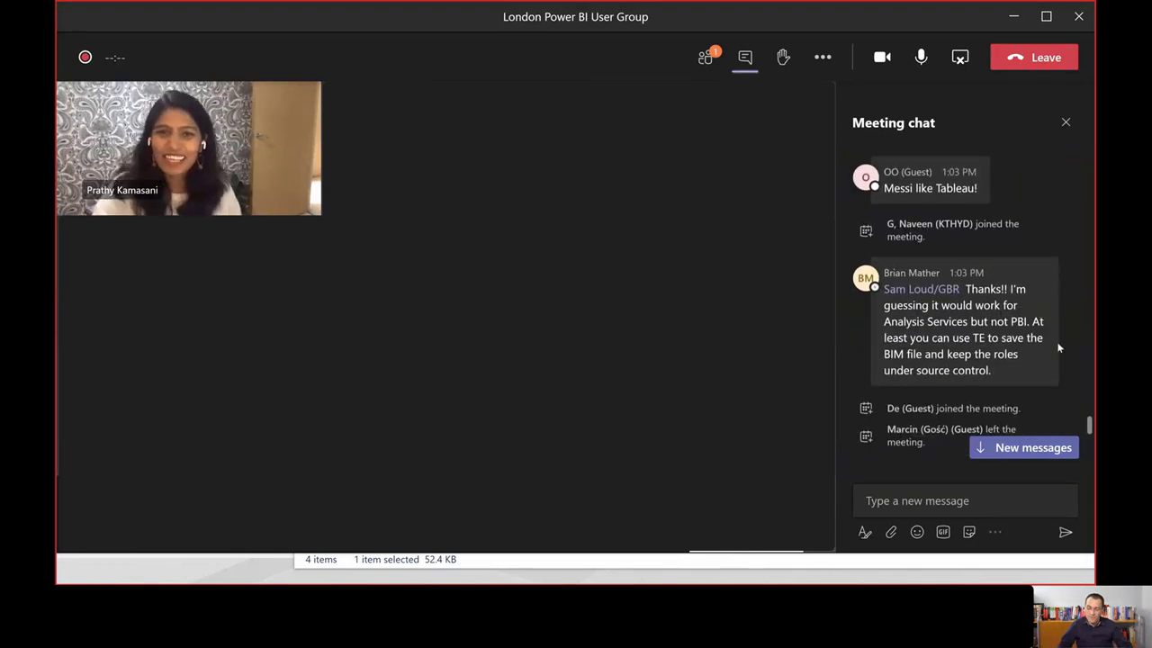
{"action": "scroll", "coordinate": [1058, 347], "scroll_direction": "down", "scroll_amount": 1}
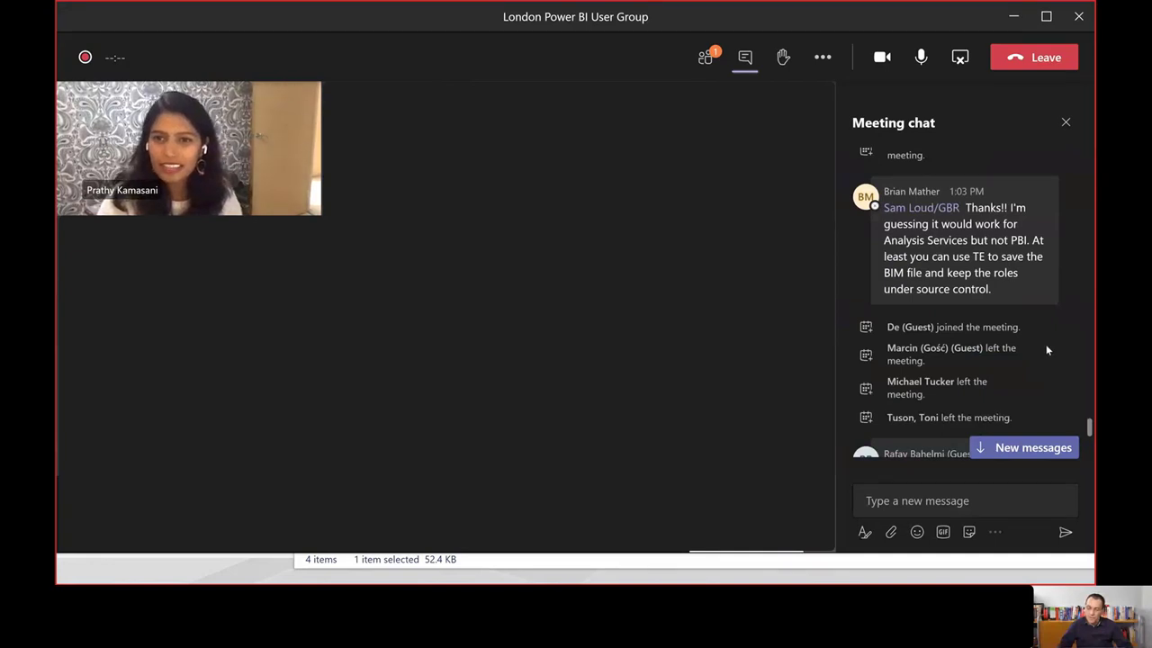
{"action": "scroll", "coordinate": [1045, 343], "scroll_direction": "down", "scroll_amount": 1}
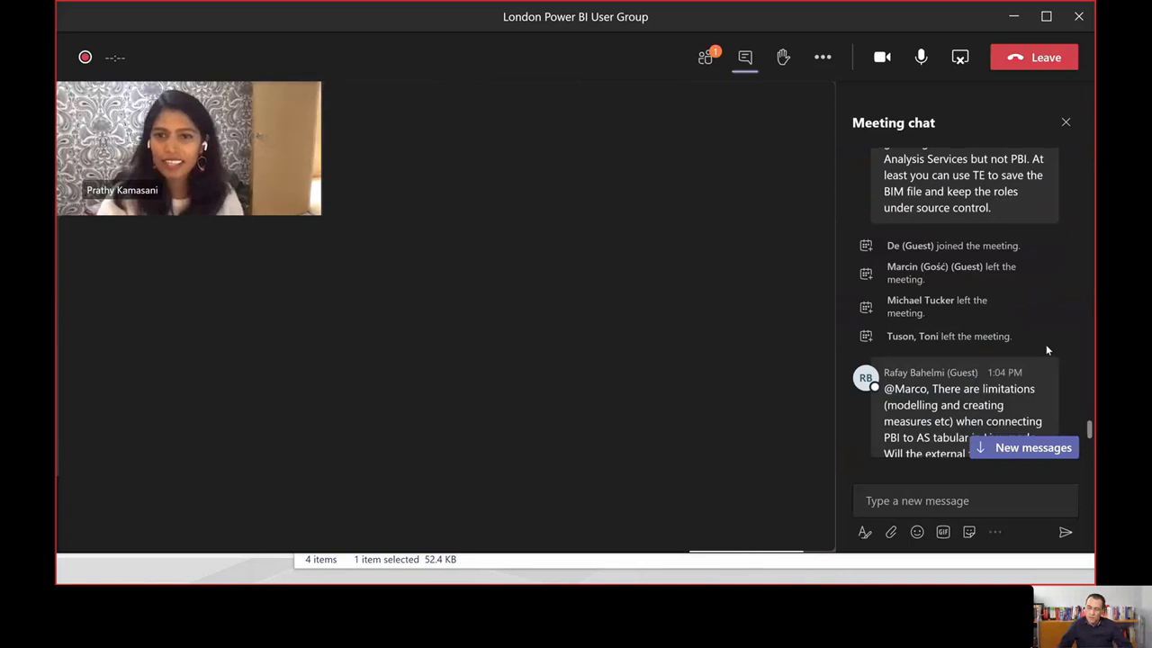
{"action": "scroll", "coordinate": [1046, 349], "scroll_direction": "down", "scroll_amount": 1}
{"action": "scroll", "coordinate": [1045, 349], "scroll_direction": "down", "scroll_amount": 1}
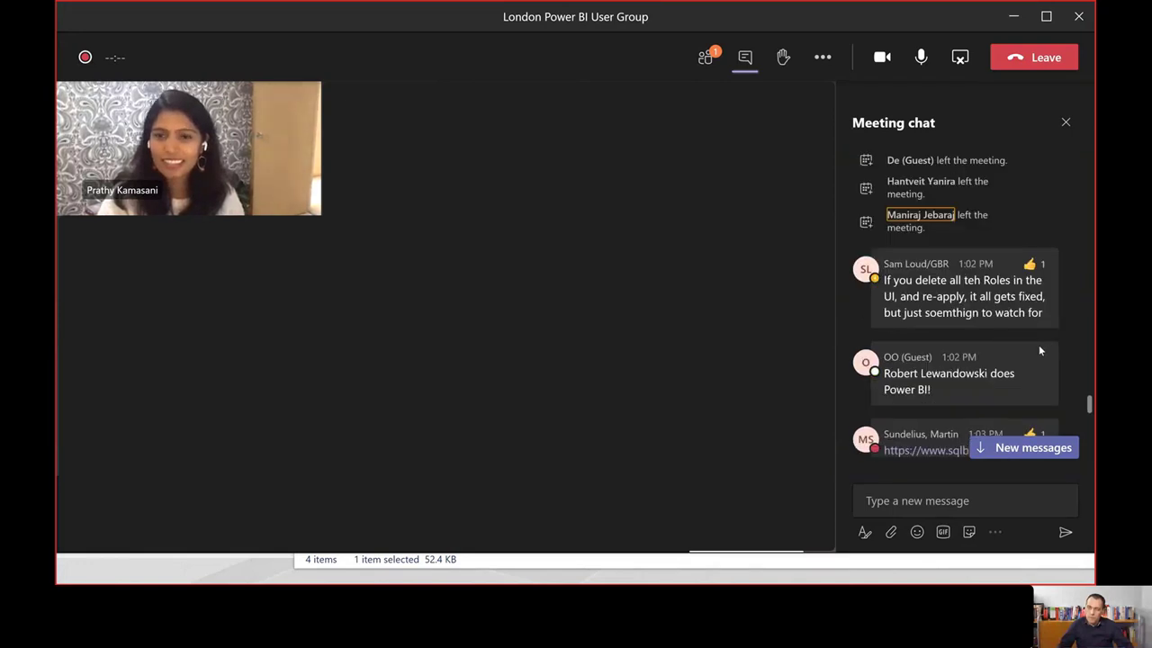
{"action": "mouse_move", "coordinate": [1039, 350]}
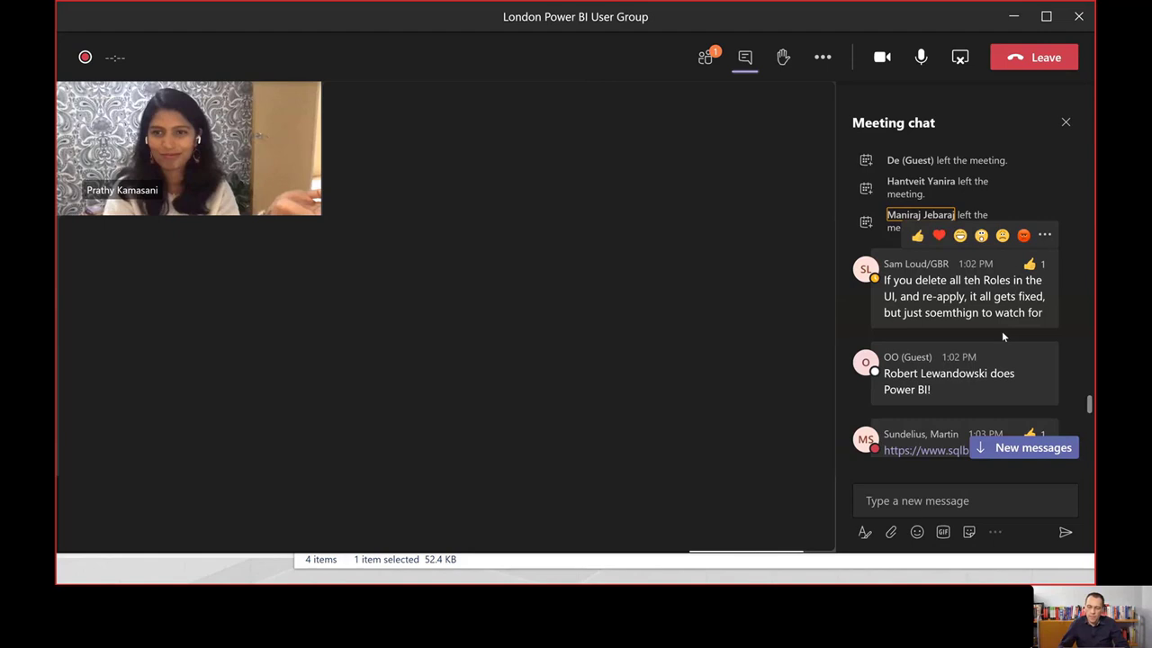
{"action": "scroll", "coordinate": [1001, 330], "scroll_direction": "down", "scroll_amount": 2}
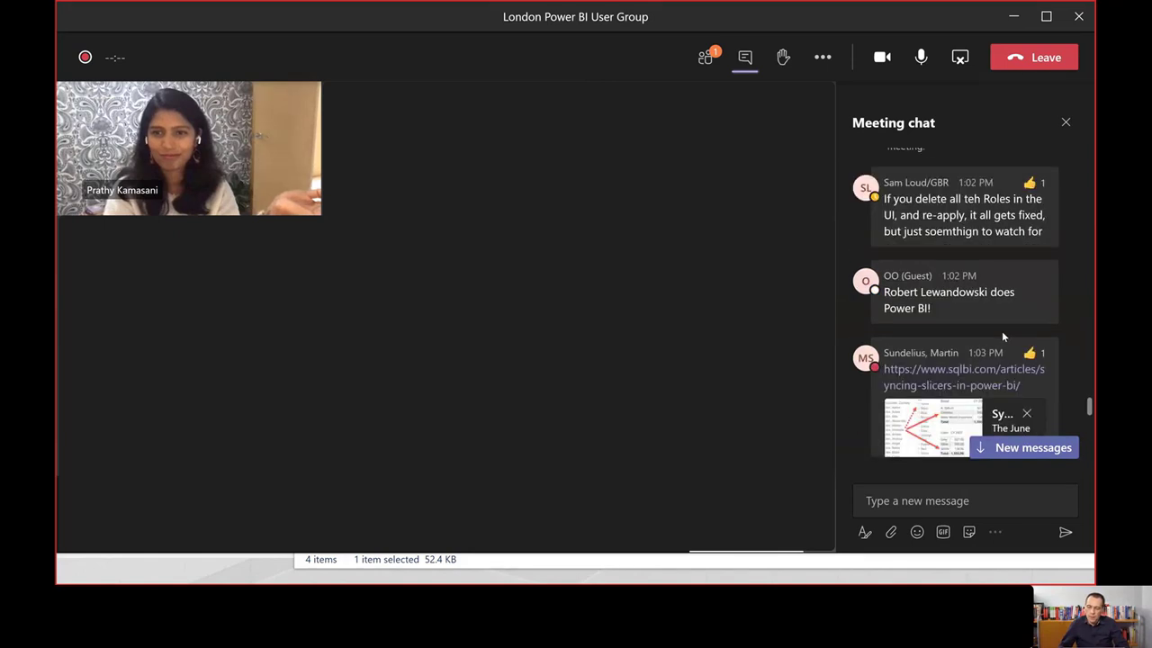
Scroll past the 1:10–1:11 PM messages to the 1:20 PM XMLA-endpoint and documentation-tool questions.
{"action": "scroll", "coordinate": [1004, 336], "scroll_direction": "down", "scroll_amount": 5}
{"action": "scroll", "coordinate": [1003, 336], "scroll_direction": "down", "scroll_amount": 5}
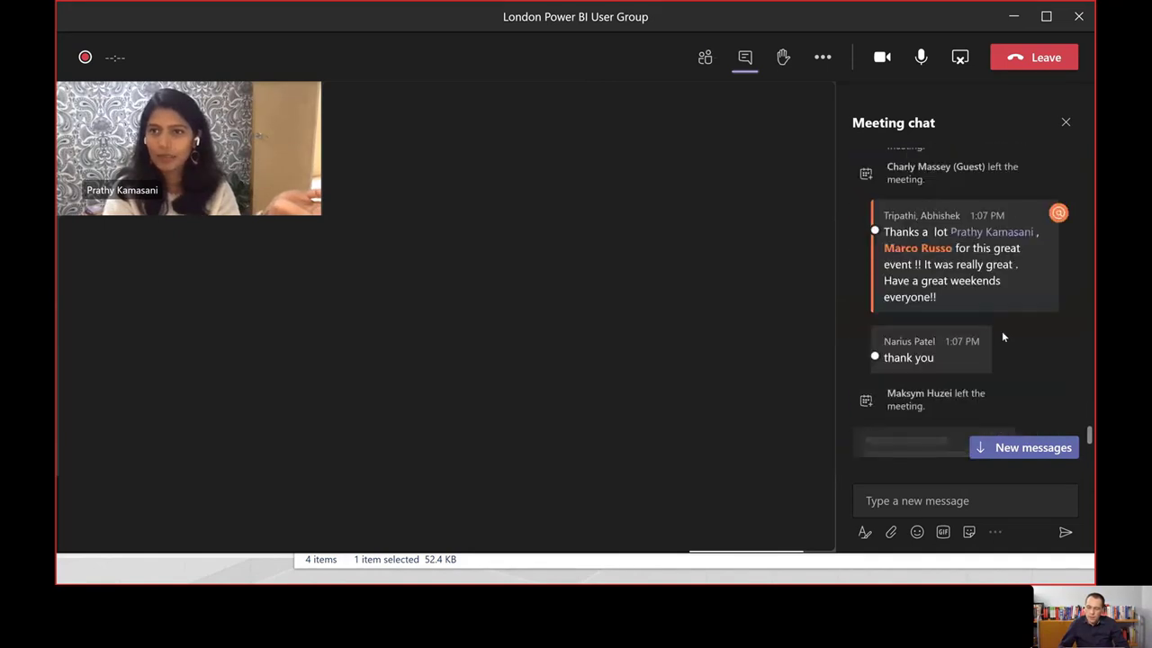
{"action": "scroll", "coordinate": [1003, 336], "scroll_direction": "down", "scroll_amount": 5}
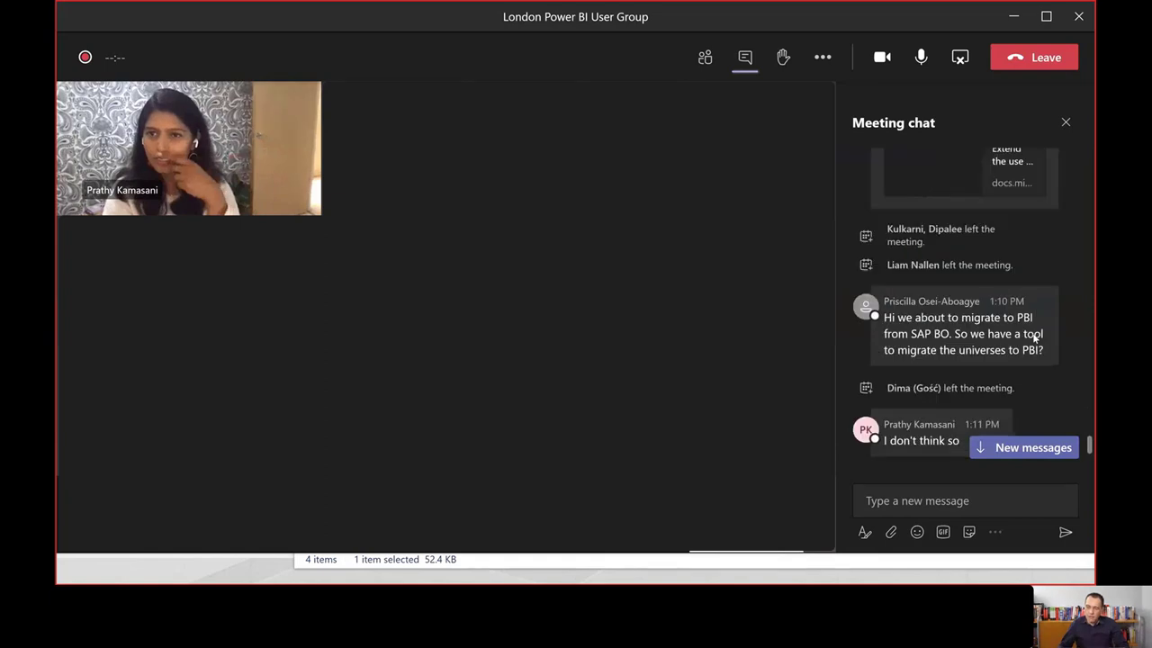
{"action": "scroll", "coordinate": [1035, 337], "scroll_direction": "down", "scroll_amount": 5}
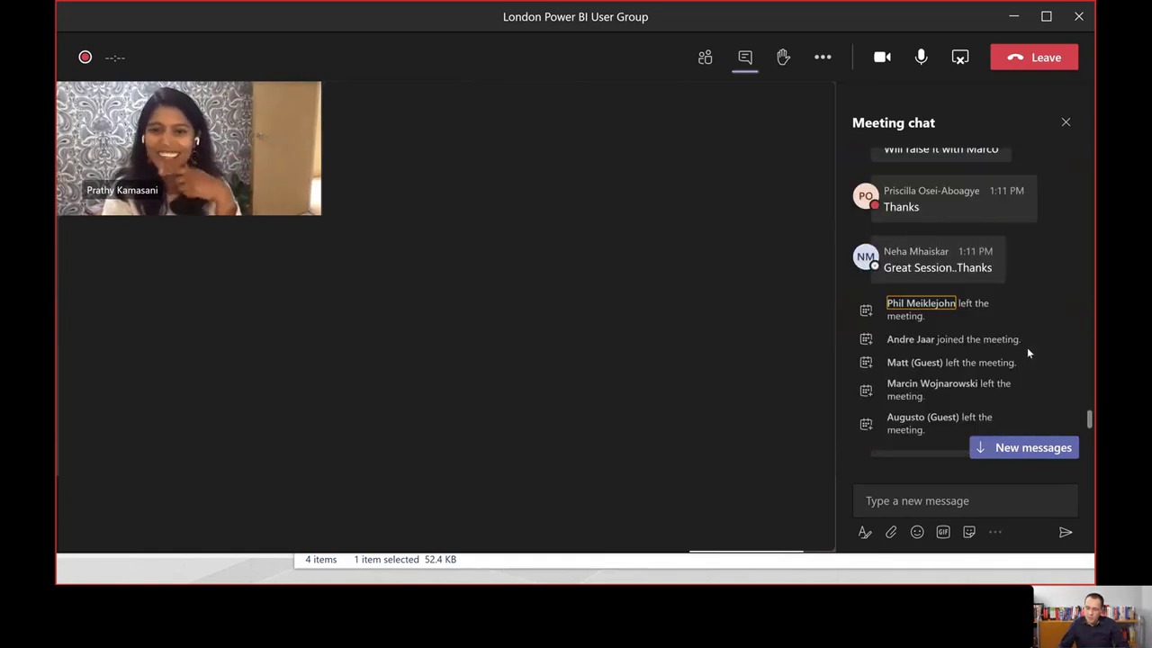
{"action": "scroll", "coordinate": [1028, 350], "scroll_direction": "down", "scroll_amount": 10}
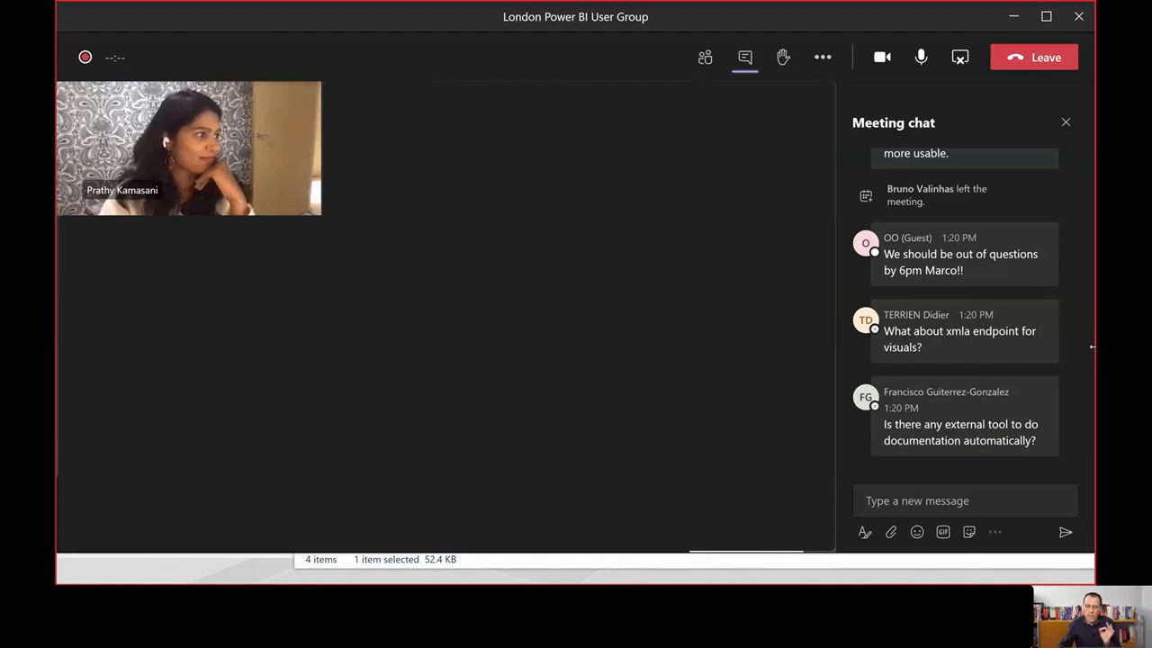
Scroll back up to read the 1:19 PM Tabular Editor bulk-measures and measure-naming questions.
{"action": "scroll", "coordinate": [1032, 270], "scroll_direction": "up", "scroll_amount": 3}
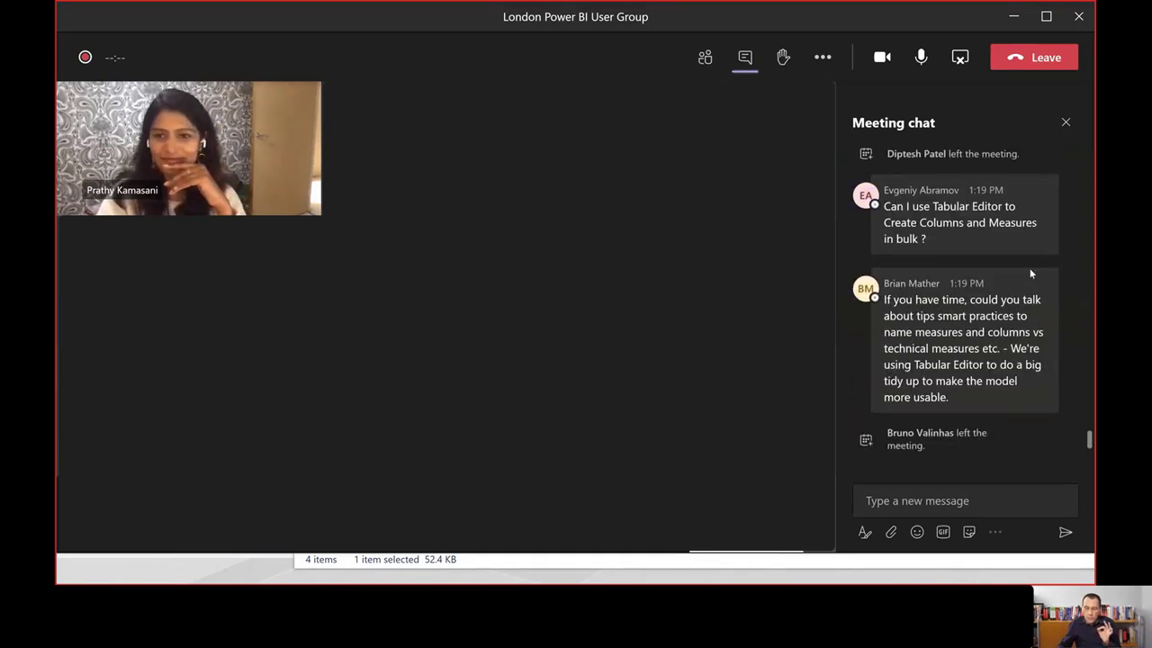
{"action": "mouse_move", "coordinate": [1032, 274]}
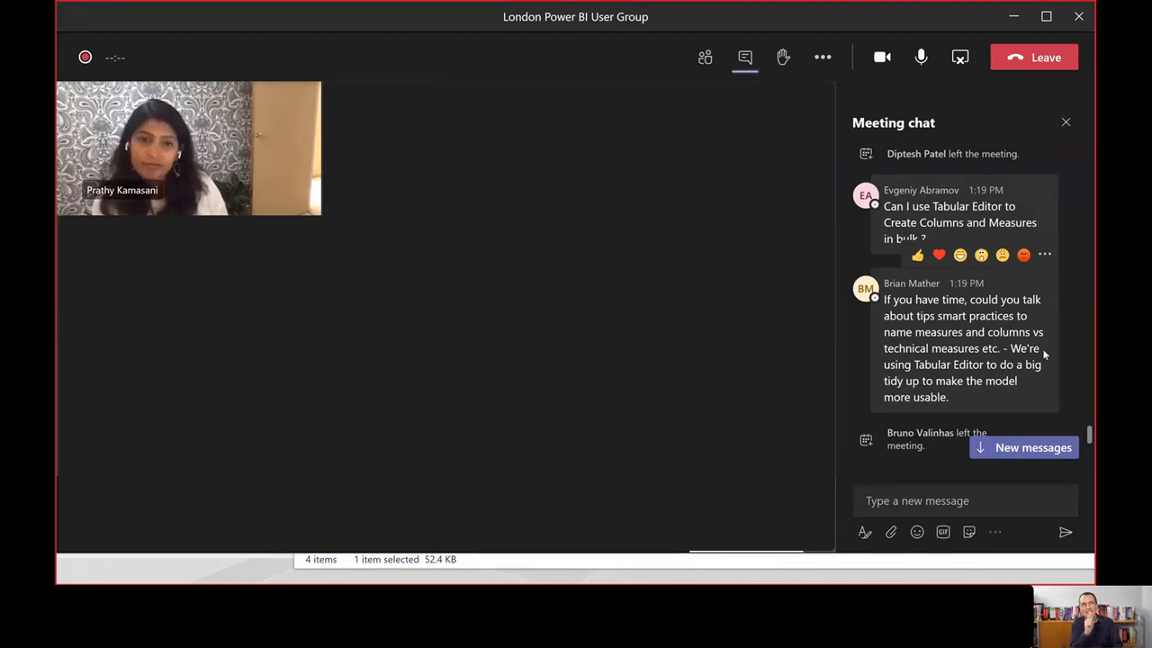
Browse the 1:14–1:23 PM chat to the documentation question and the 1:21 PM Tabular Editor scripts GitHub link.
{"action": "scroll", "coordinate": [1044, 353], "scroll_direction": "up", "scroll_amount": 10}
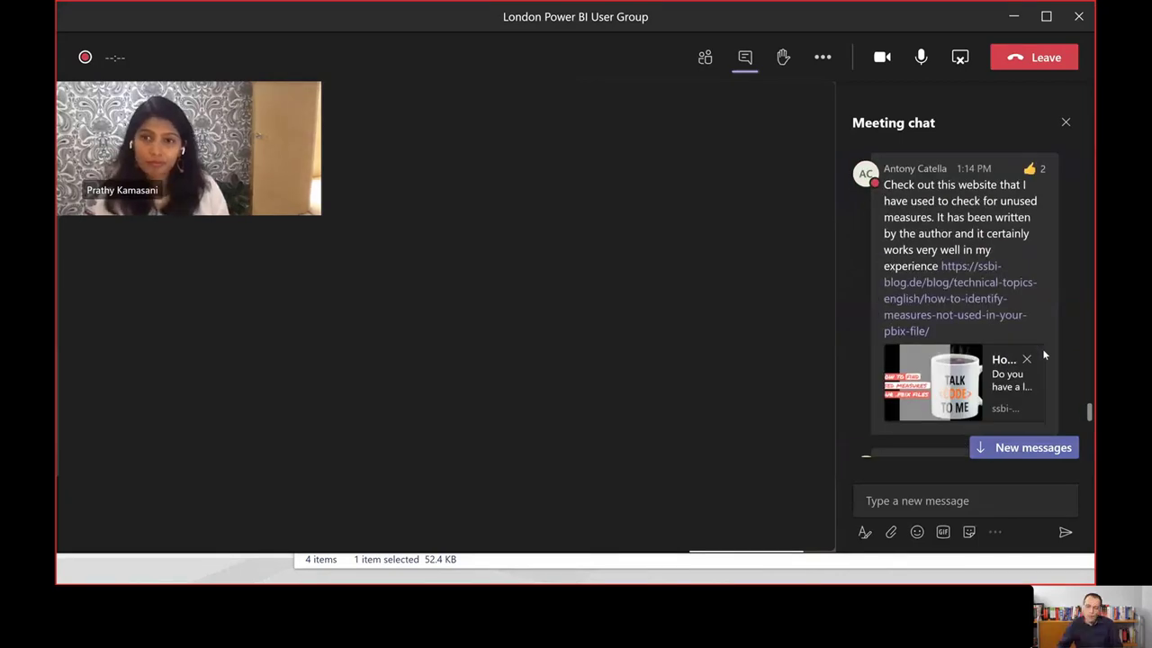
{"action": "scroll", "coordinate": [1044, 354], "scroll_direction": "down", "scroll_amount": 2}
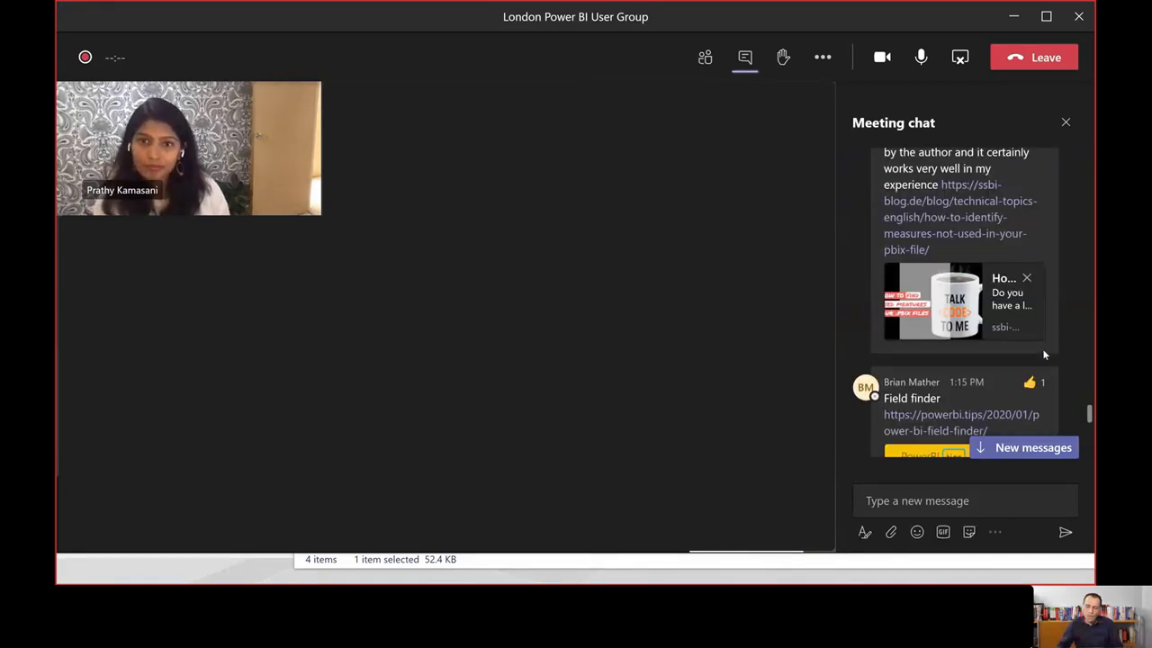
{"action": "scroll", "coordinate": [1044, 354], "scroll_direction": "down", "scroll_amount": 5}
{"action": "scroll", "coordinate": [1044, 355], "scroll_direction": "down", "scroll_amount": 2}
{"action": "scroll", "coordinate": [1043, 354], "scroll_direction": "down", "scroll_amount": 6}
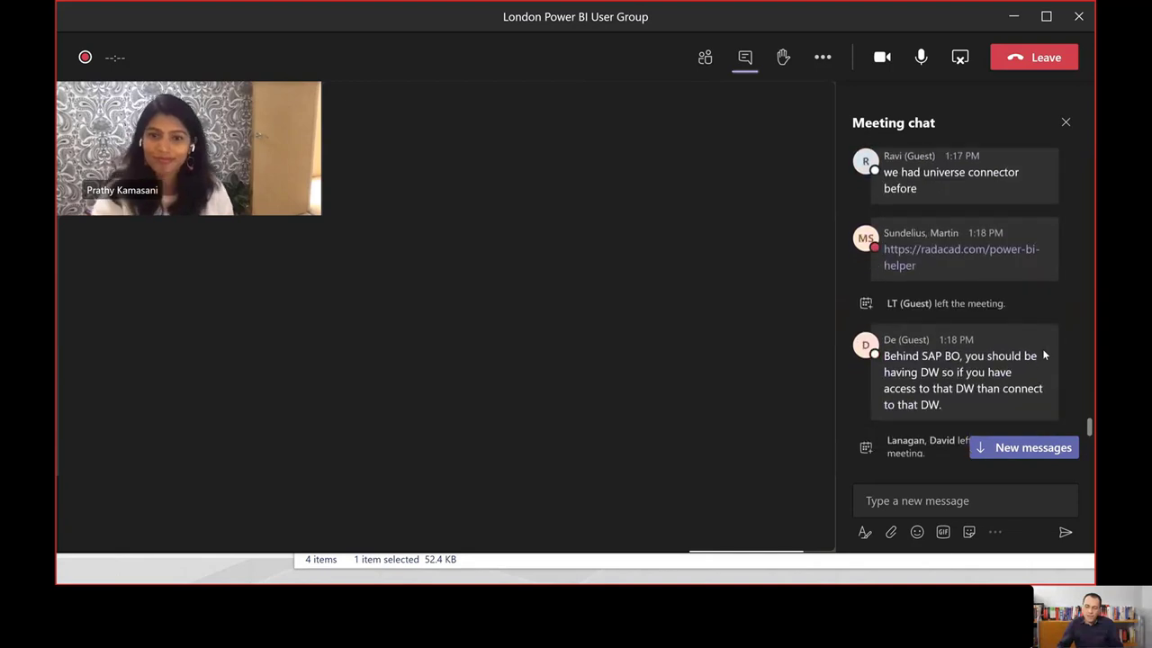
{"action": "scroll", "coordinate": [1044, 355], "scroll_direction": "down", "scroll_amount": 4}
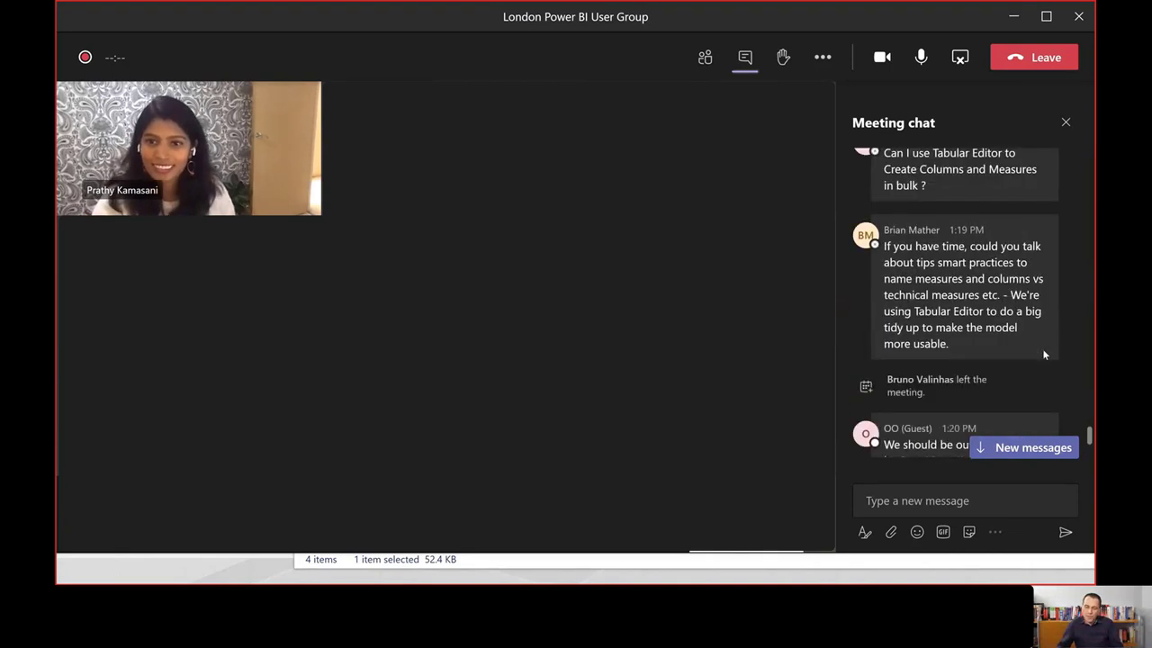
{"action": "scroll", "coordinate": [1044, 354], "scroll_direction": "down", "scroll_amount": 2}
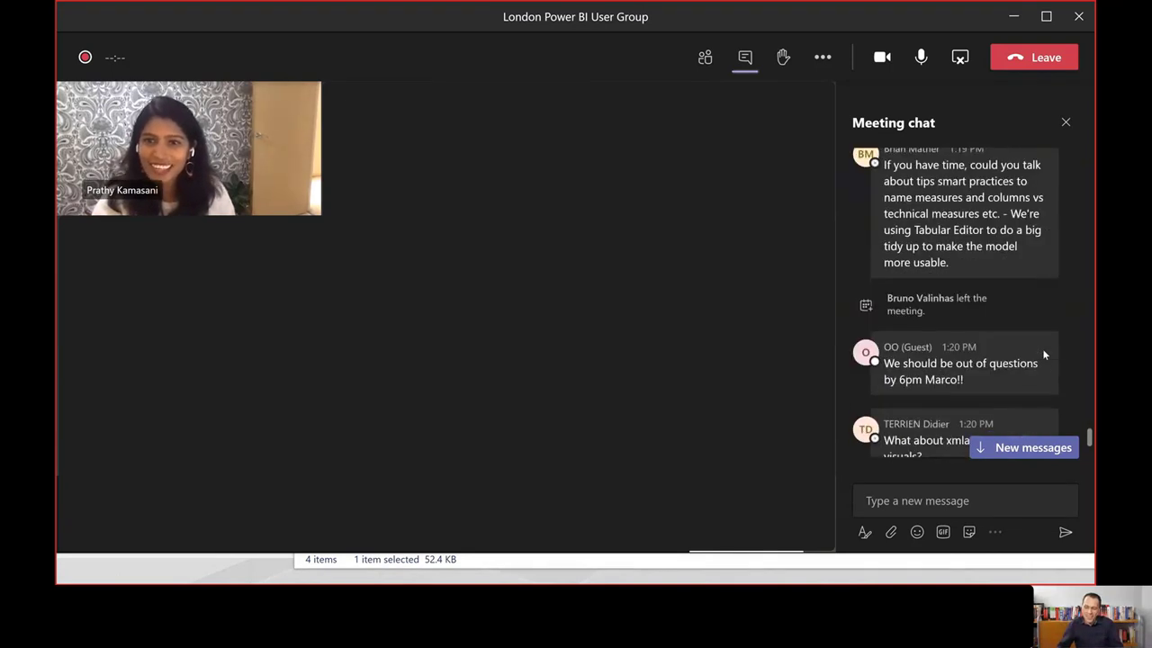
{"action": "scroll", "coordinate": [1039, 288], "scroll_direction": "up", "scroll_amount": 1}
{"action": "scroll", "coordinate": [1040, 288], "scroll_direction": "up", "scroll_amount": 3}
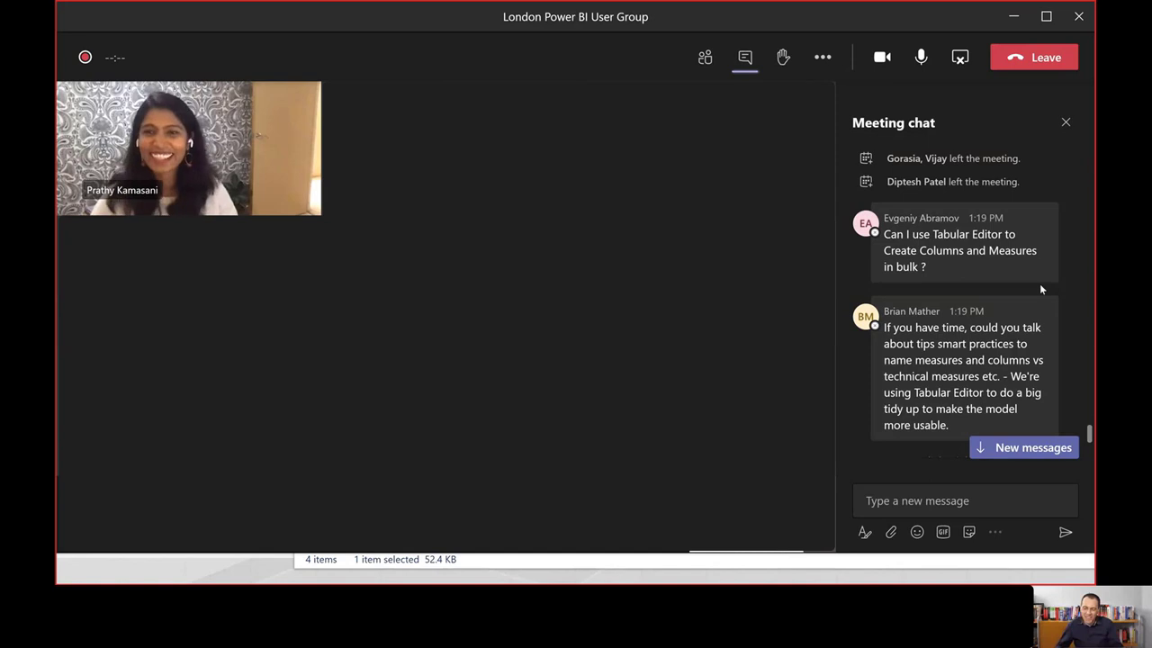
{"action": "mouse_move", "coordinate": [1030, 278]}
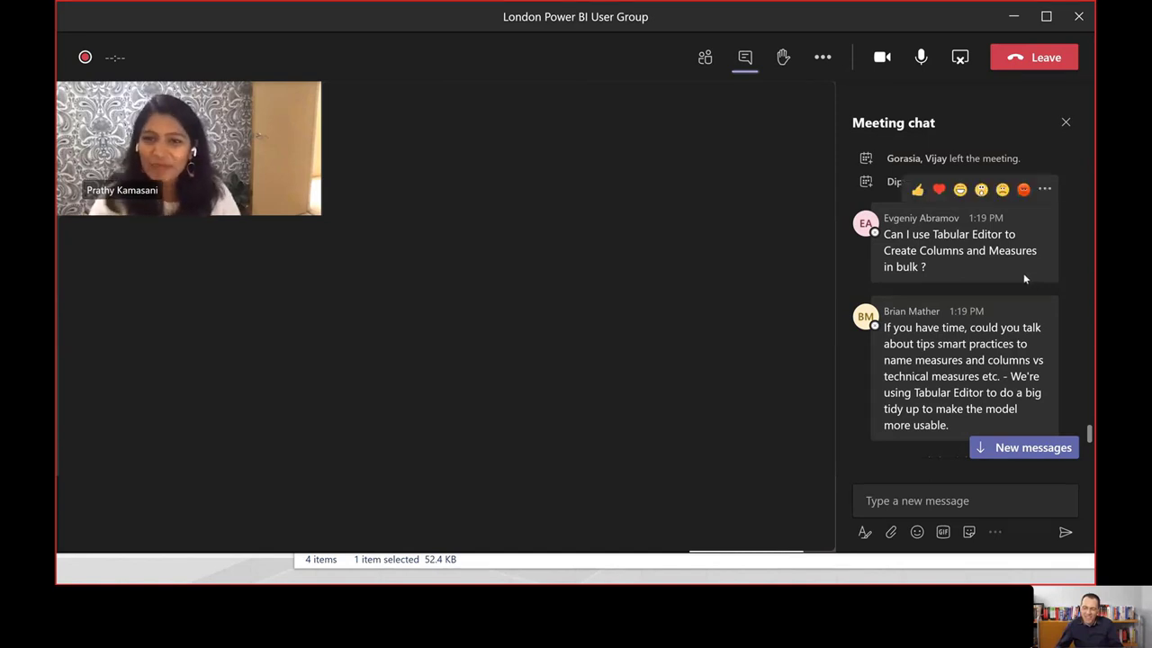
{"action": "mouse_move", "coordinate": [1039, 304]}
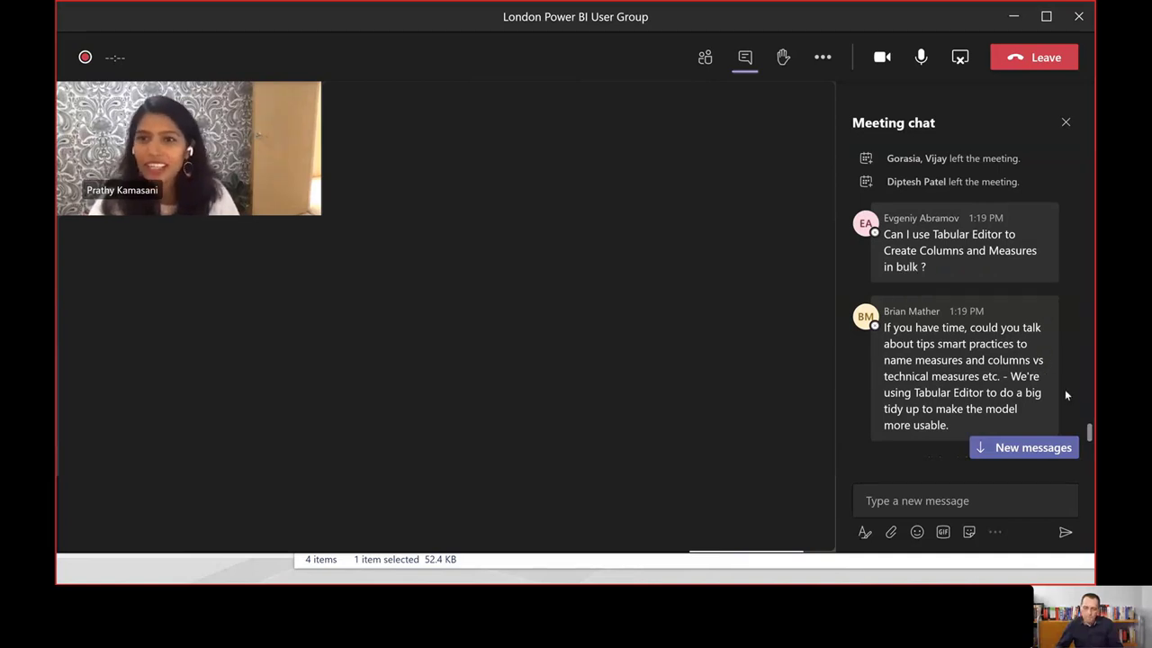
{"action": "mouse_move", "coordinate": [1045, 387]}
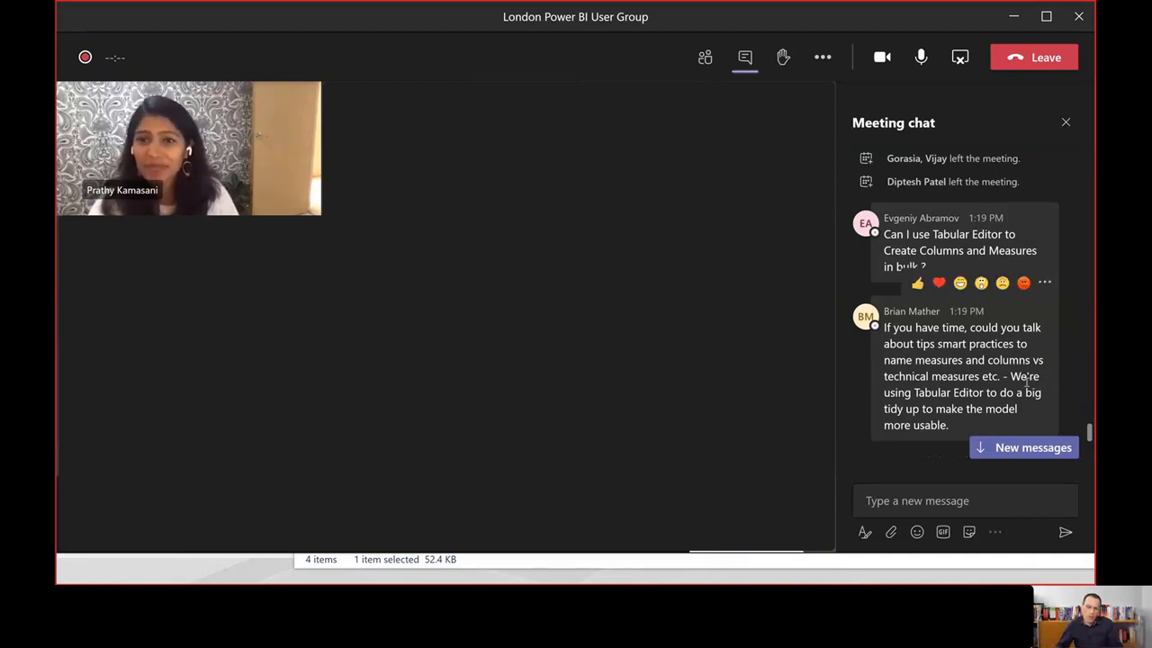
{"action": "scroll", "coordinate": [1020, 363], "scroll_direction": "up", "scroll_amount": 3}
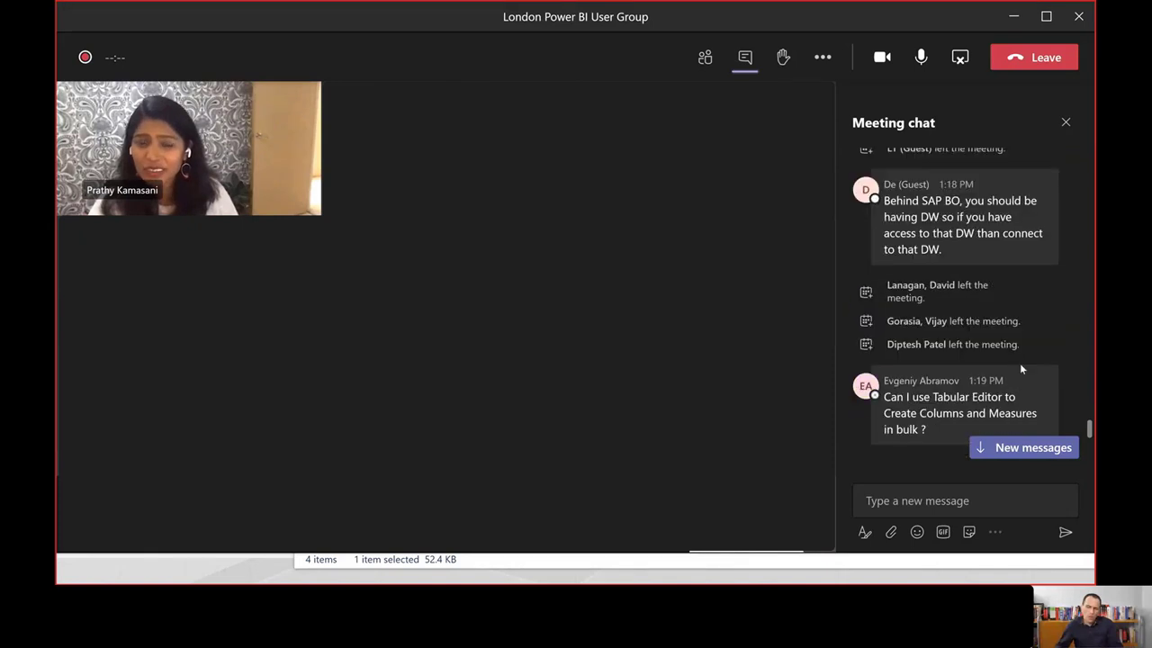
{"action": "scroll", "coordinate": [1020, 363], "scroll_direction": "down", "scroll_amount": 2}
{"action": "scroll", "coordinate": [1019, 363], "scroll_direction": "down", "scroll_amount": 4}
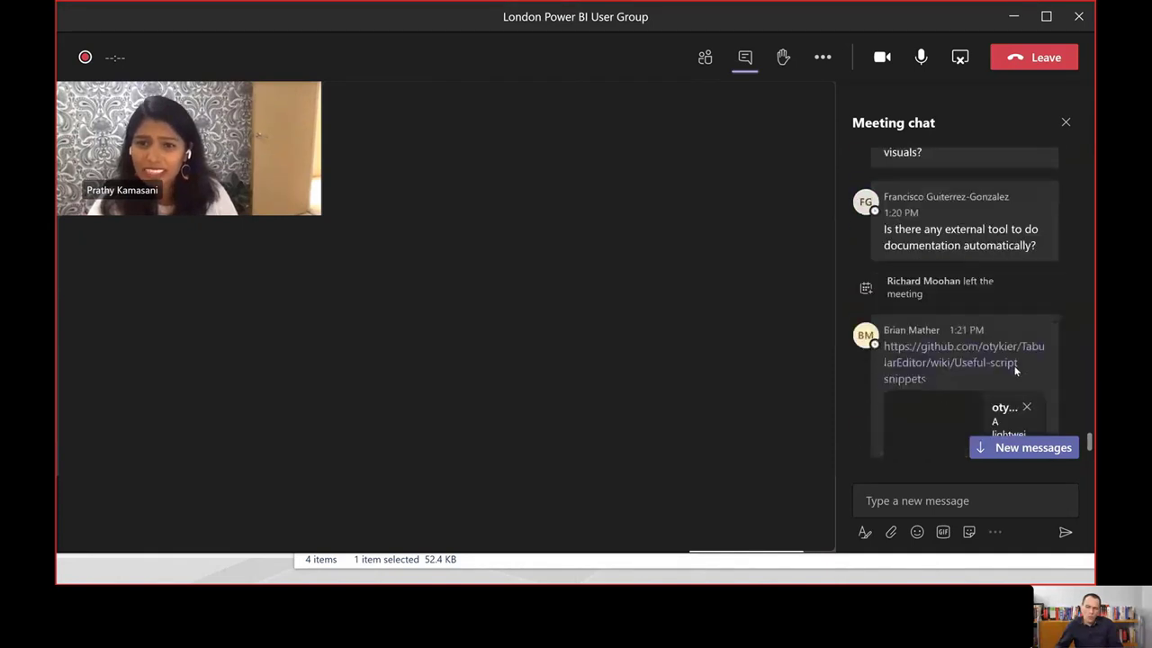
{"action": "scroll", "coordinate": [1017, 368], "scroll_direction": "up", "scroll_amount": 5}
{"action": "scroll", "coordinate": [1015, 370], "scroll_direction": "down", "scroll_amount": 6}
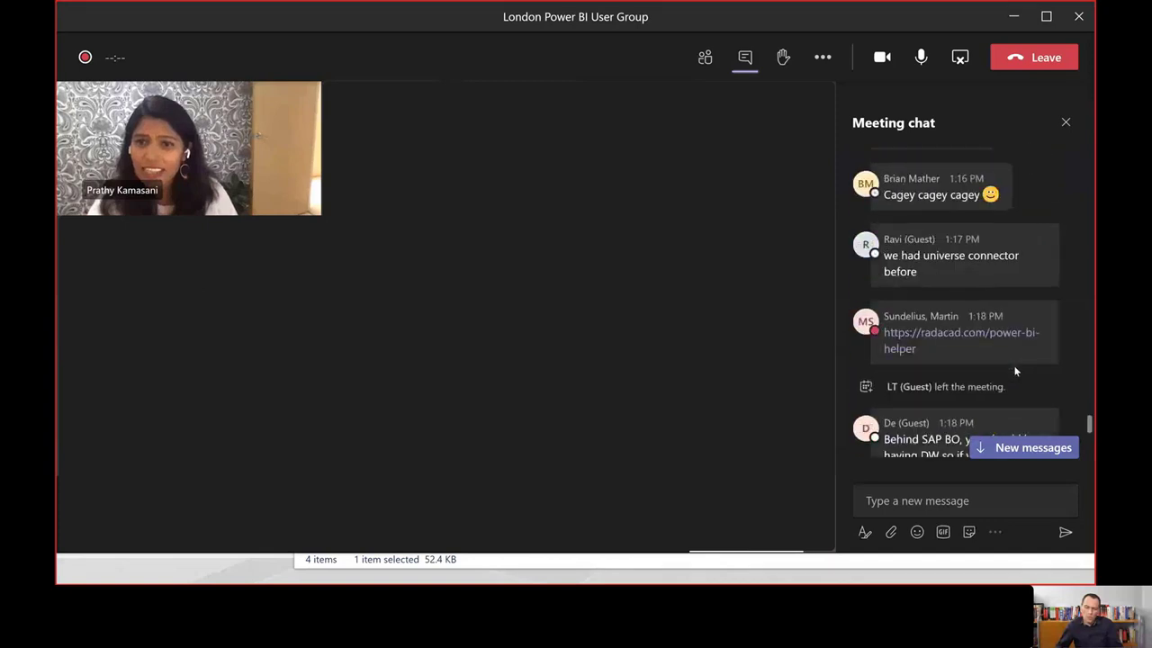
{"action": "scroll", "coordinate": [1015, 371], "scroll_direction": "down", "scroll_amount": 3}
{"action": "scroll", "coordinate": [1015, 371], "scroll_direction": "down", "scroll_amount": 4}
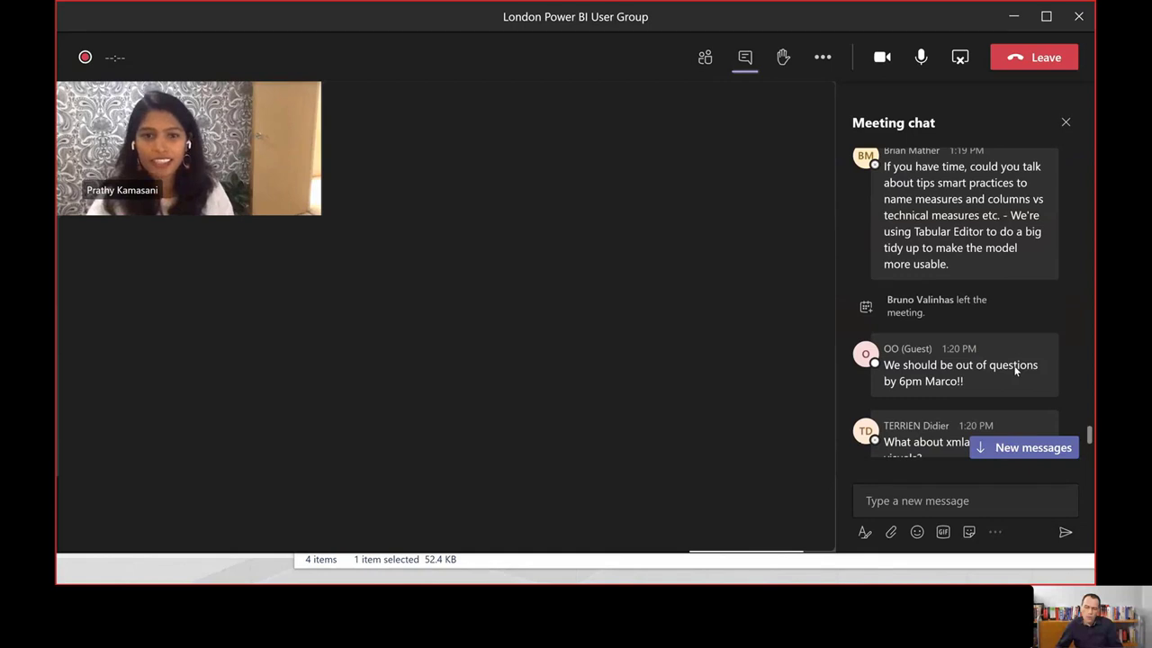
{"action": "scroll", "coordinate": [1015, 369], "scroll_direction": "down", "scroll_amount": 6}
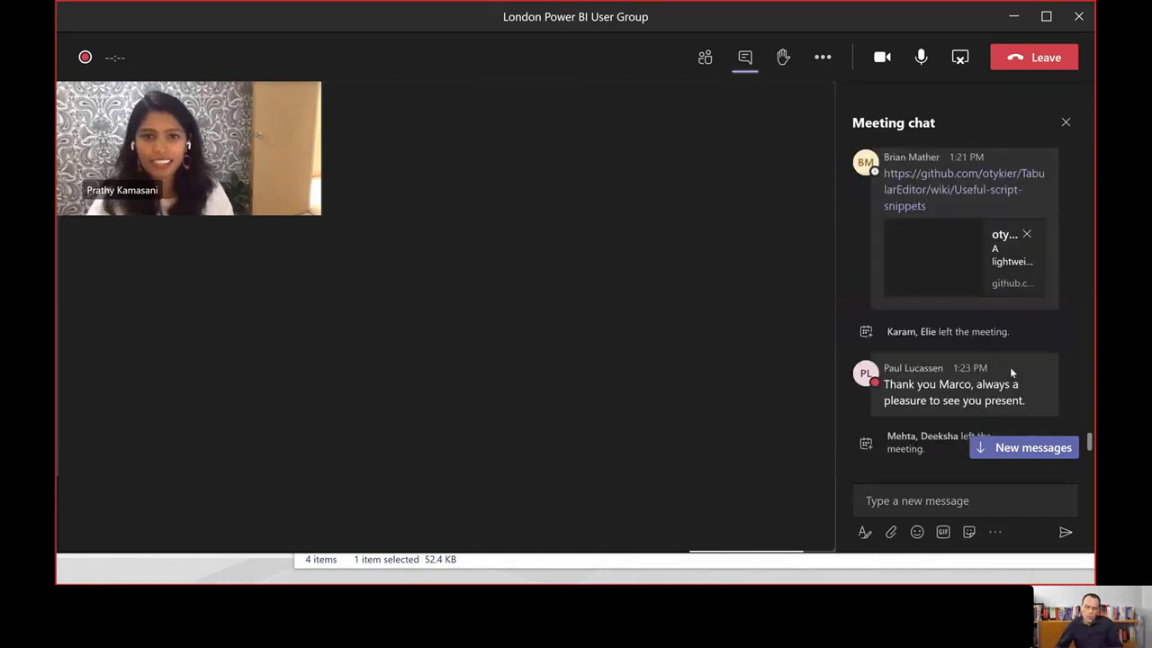
{"action": "scroll", "coordinate": [1010, 367], "scroll_direction": "up", "scroll_amount": 4}
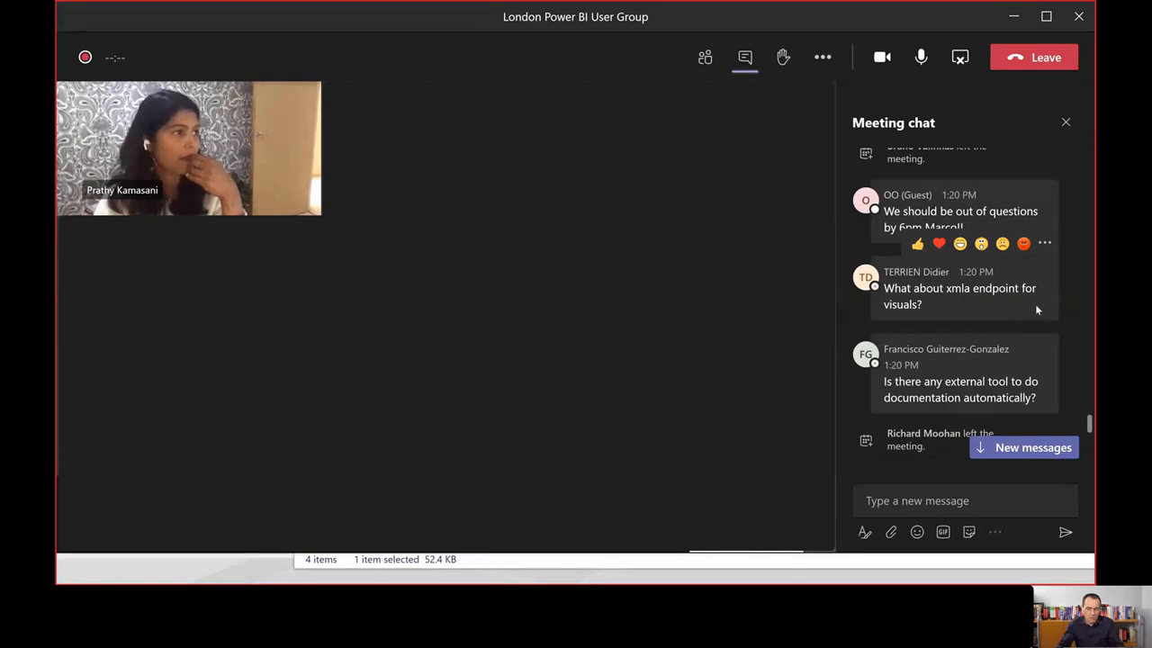
{"action": "scroll", "coordinate": [1039, 322], "scroll_direction": "down", "scroll_amount": 1}
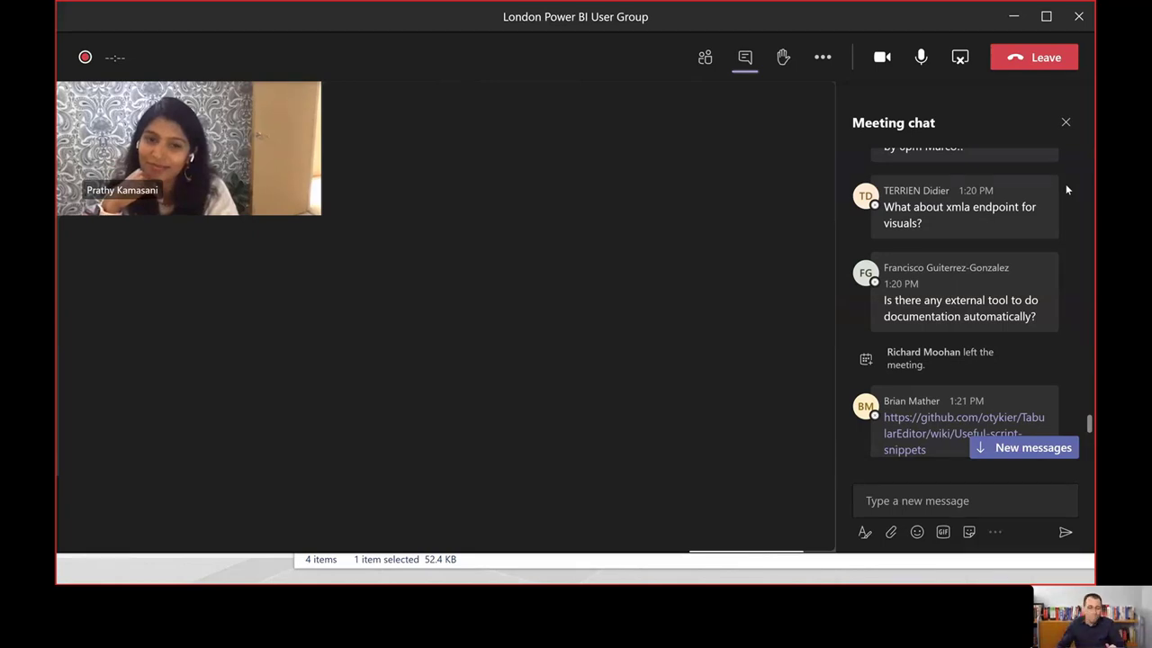
Scroll past the Power BI Documenter link and Git comment to the 1:27 PM thank-you messages.
{"action": "mouse_move", "coordinate": [1030, 220]}
{"action": "scroll", "coordinate": [1032, 250], "scroll_direction": "down", "scroll_amount": 10}
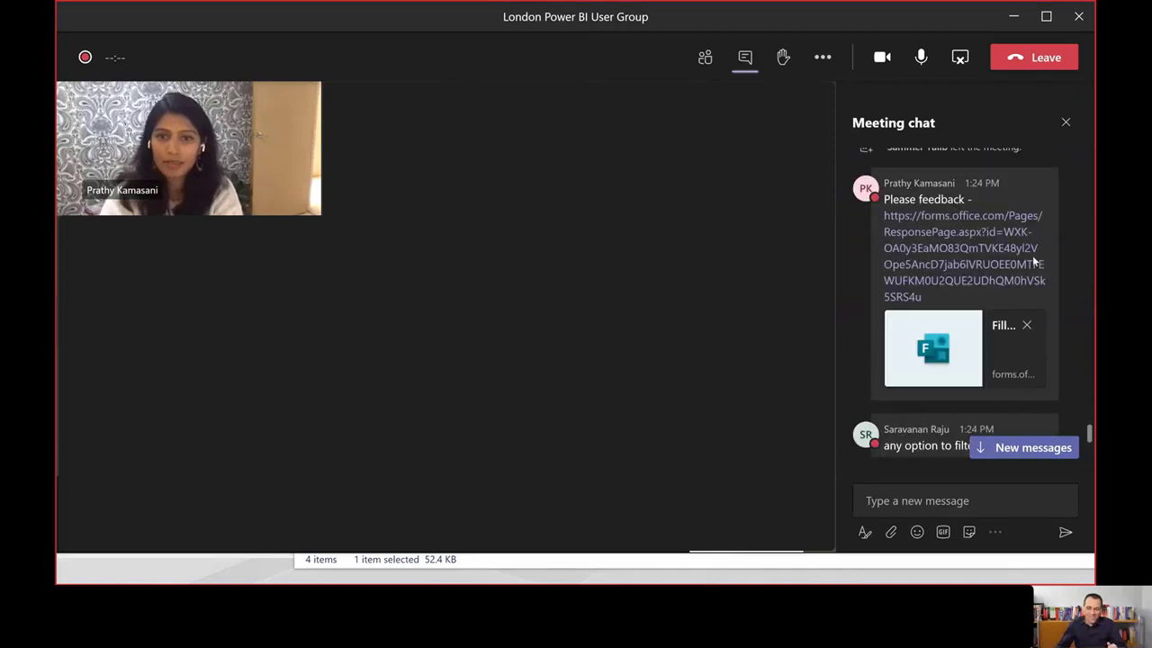
{"action": "scroll", "coordinate": [1033, 261], "scroll_direction": "down", "scroll_amount": 2}
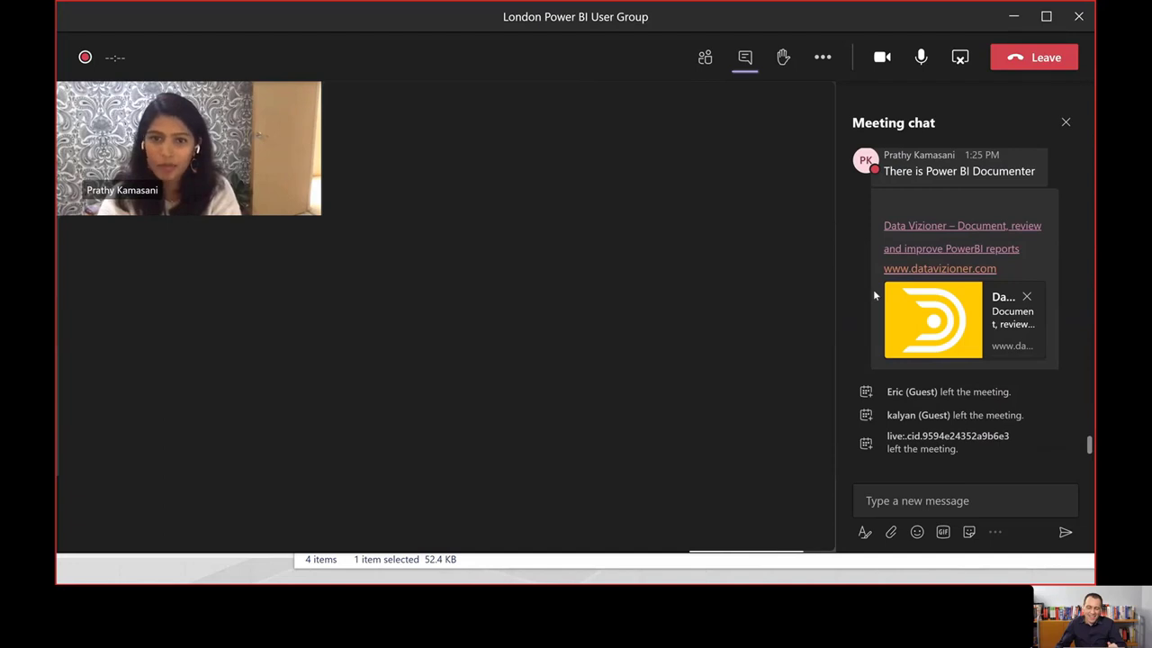
{"action": "mouse_move", "coordinate": [877, 279]}
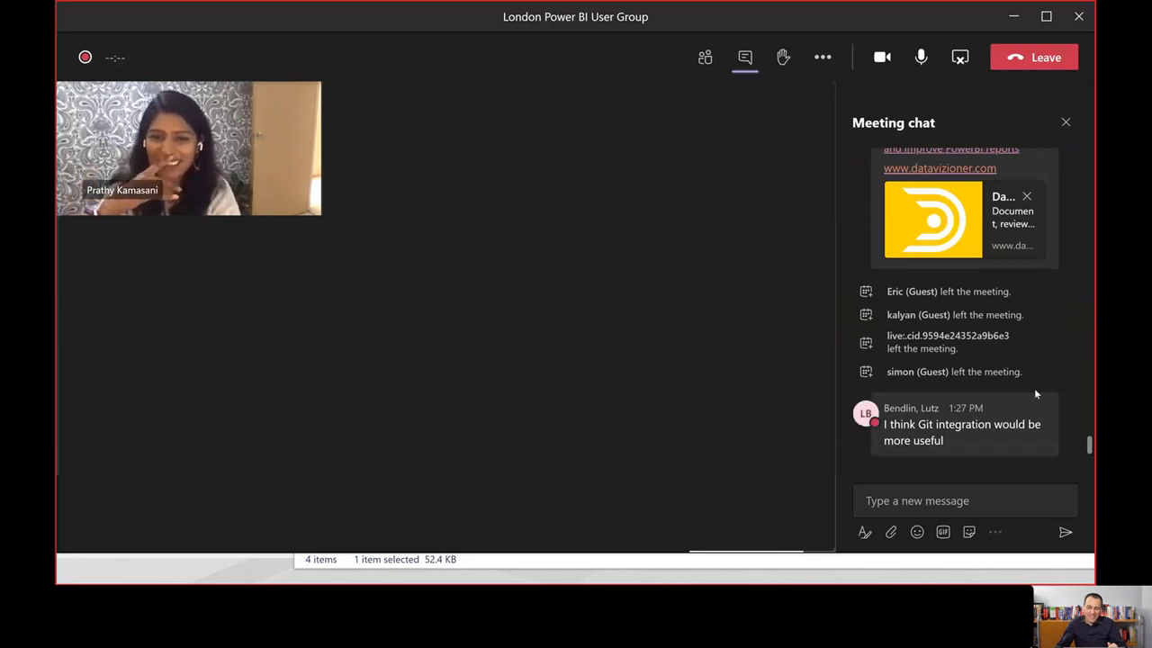
{"action": "mouse_move", "coordinate": [1034, 388]}
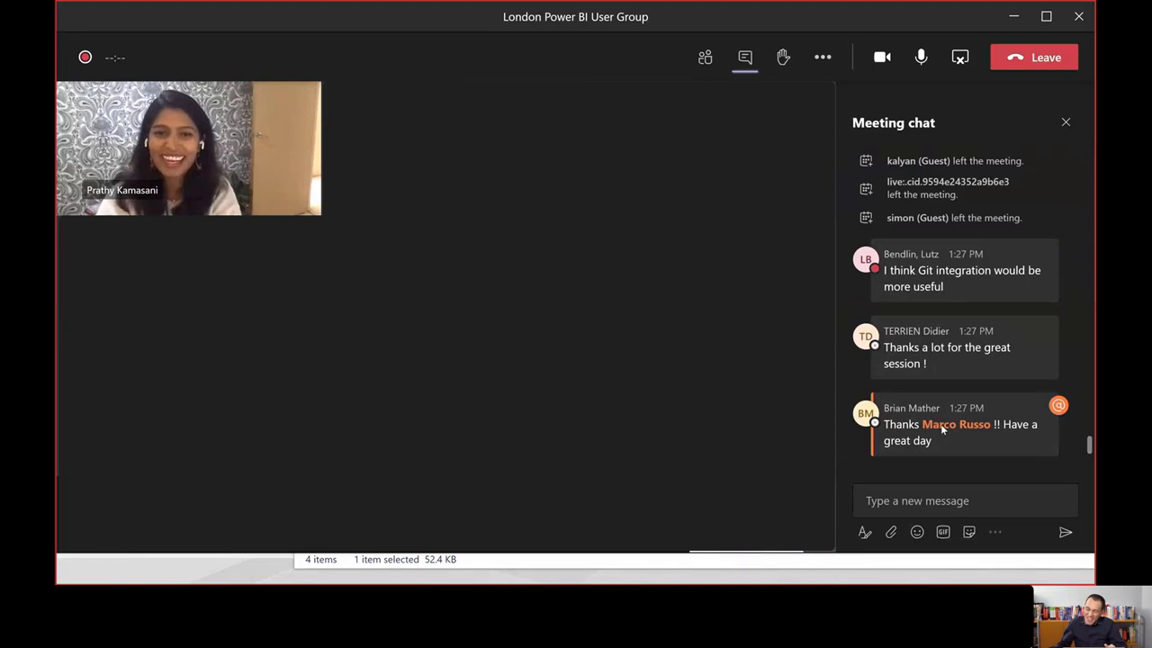
{"action": "mouse_move", "coordinate": [986, 376]}
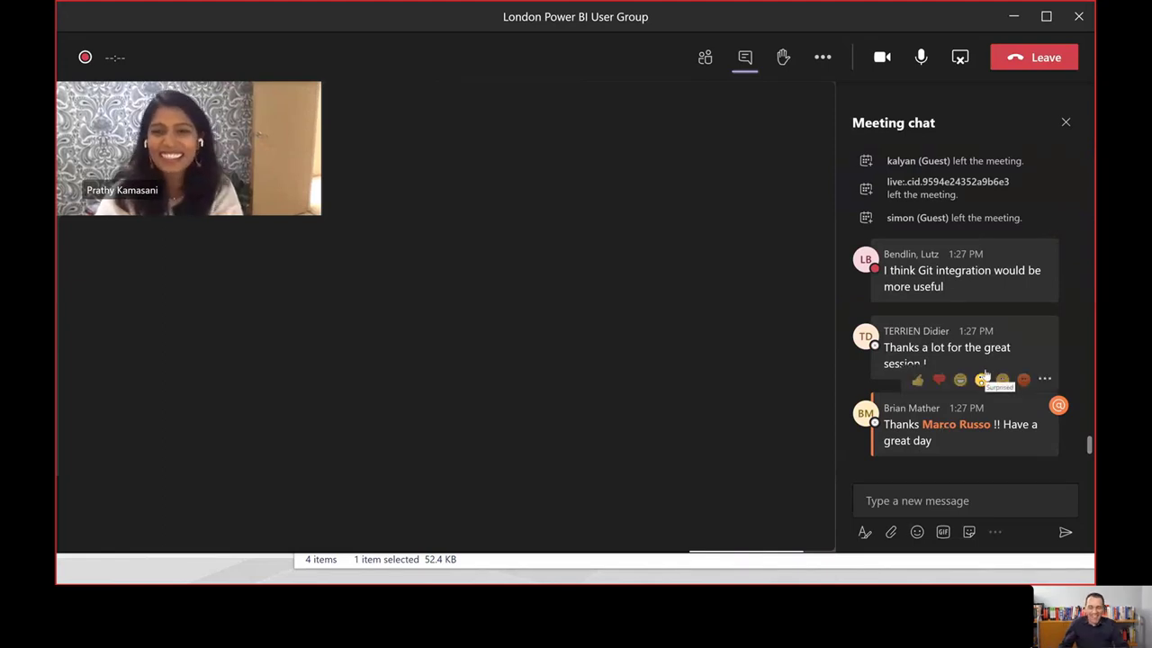